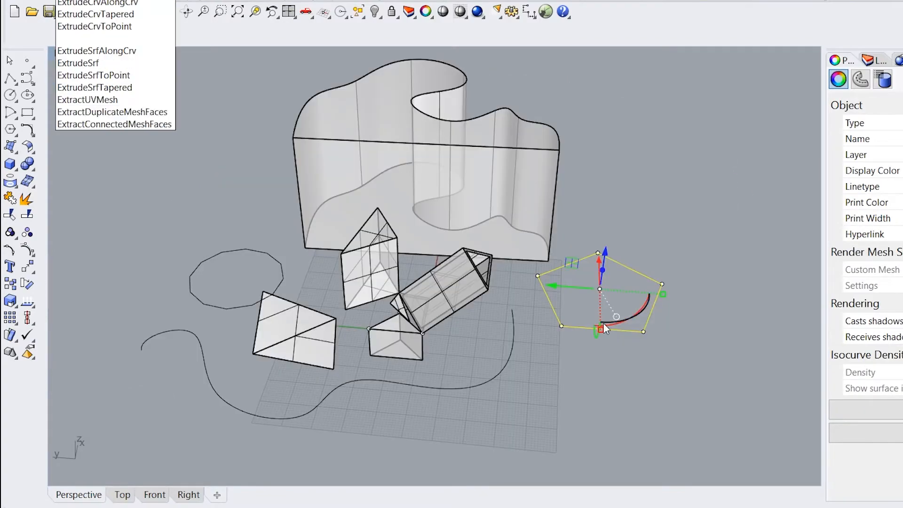
{"action": "key", "text": "Return"}
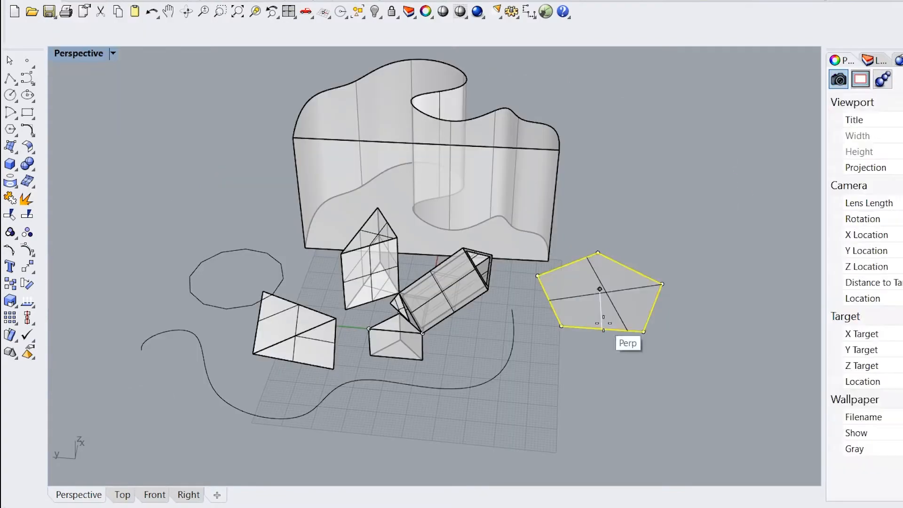
{"action": "key", "text": "Return"}
{"action": "right_click_drag", "start_coordinate": [602, 322], "coordinate": [452, 219]}
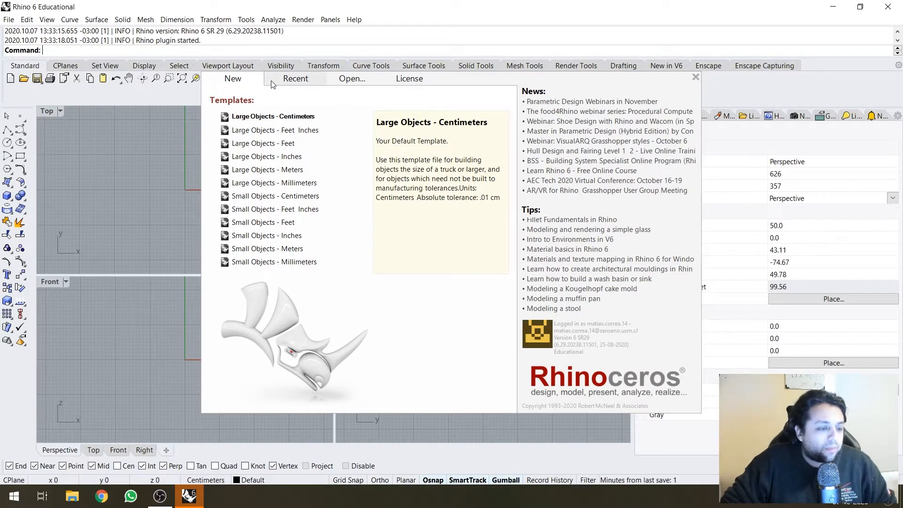
{"action": "left_click", "coordinate": [311, 84]}
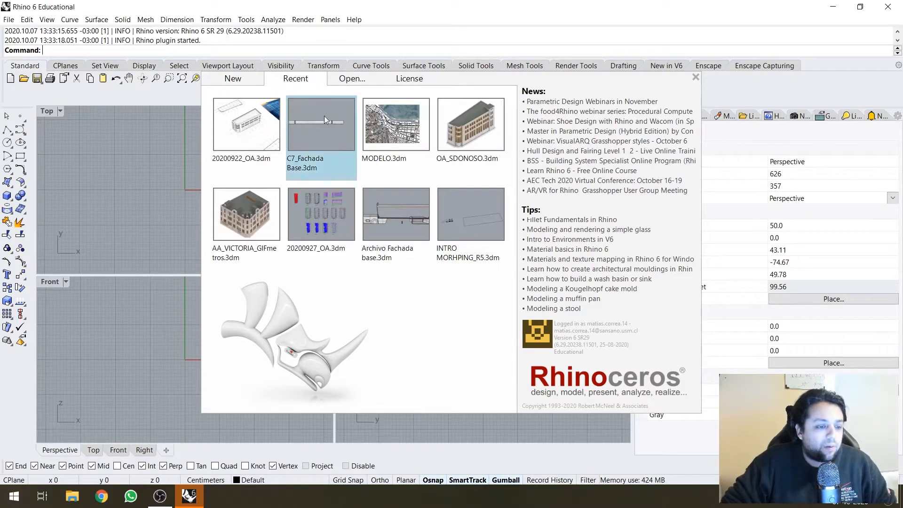
{"action": "left_click", "coordinate": [352, 79]}
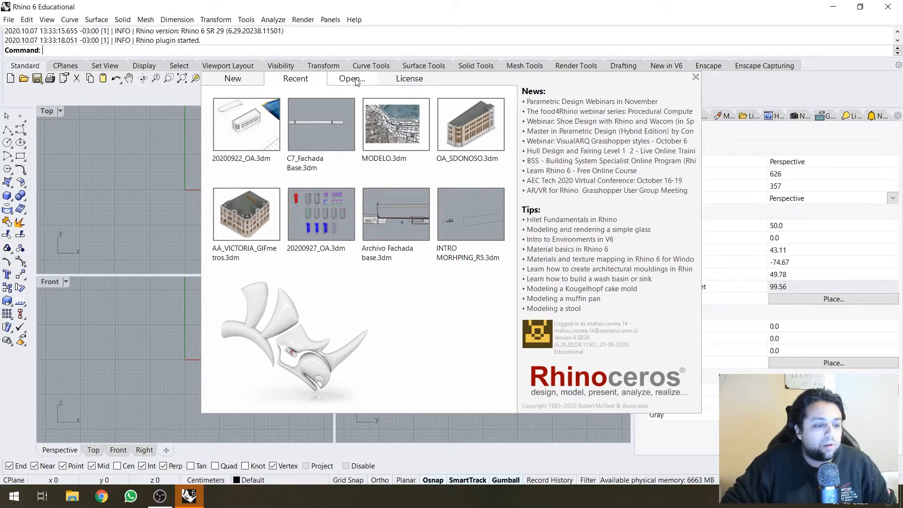
{"action": "key", "text": "Escape"}
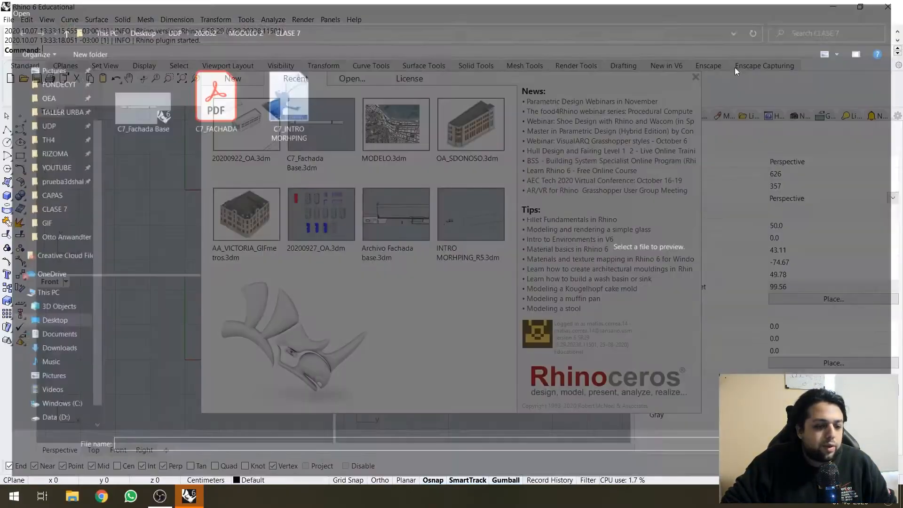
Step: Create a new document from the Large Objects - Meters template and turn off object snaps
{"action": "left_click", "coordinate": [233, 80]}
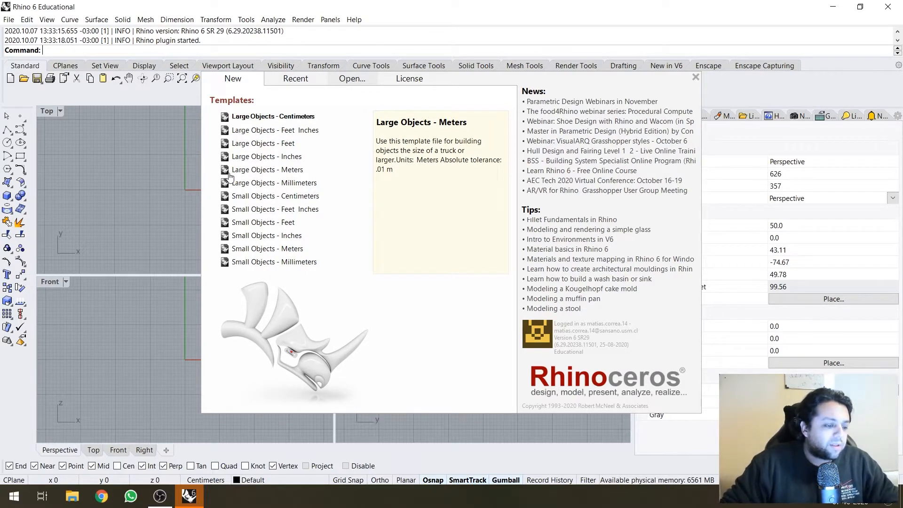
{"action": "left_click", "coordinate": [252, 171]}
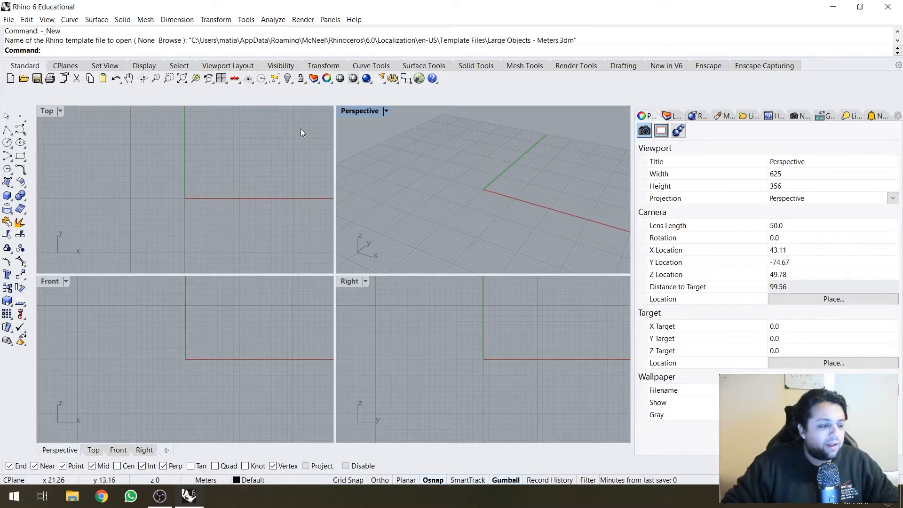
{"action": "left_click", "coordinate": [433, 480]}
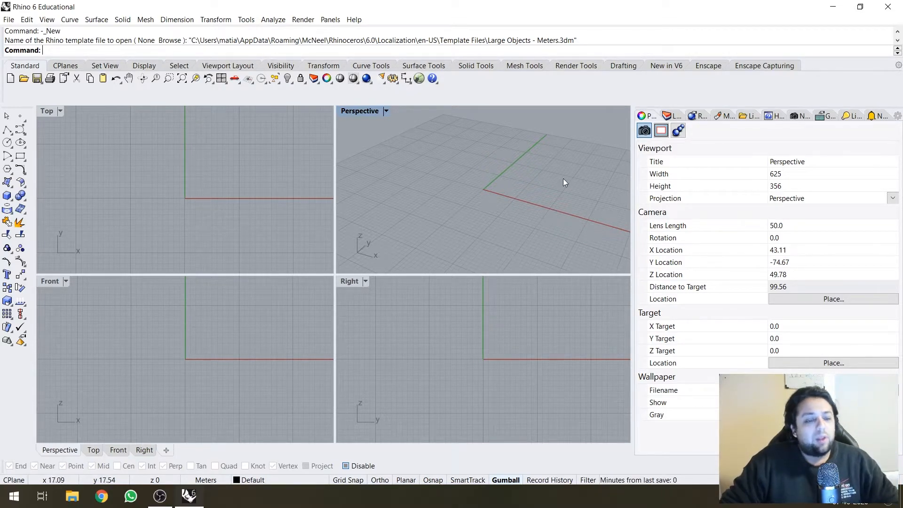
{"action": "right_click_drag", "start_coordinate": [564, 183], "coordinate": [529, 166]}
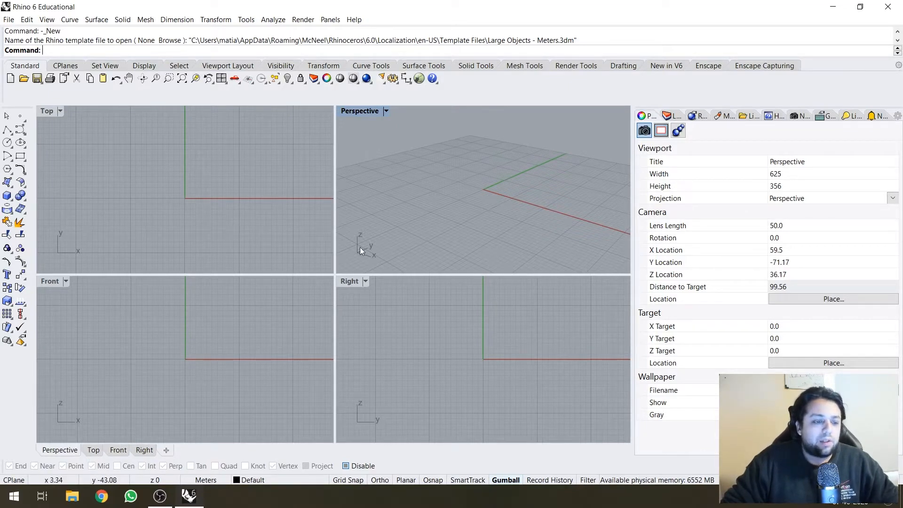
{"action": "right_click_drag", "start_coordinate": [535, 197], "coordinate": [491, 128]}
{"action": "scroll", "coordinate": [505, 182], "scroll_direction": "up", "scroll_amount": 2}
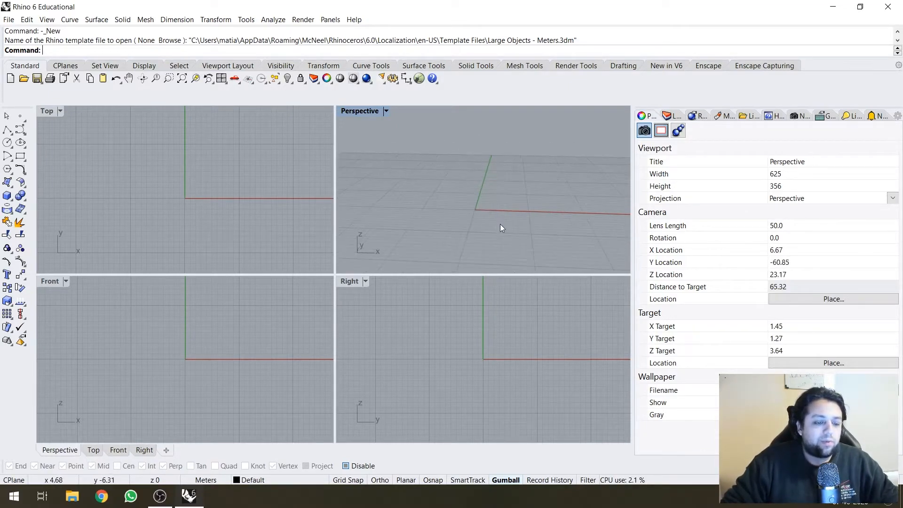
{"action": "right_click_drag", "start_coordinate": [500, 224], "coordinate": [527, 225]}
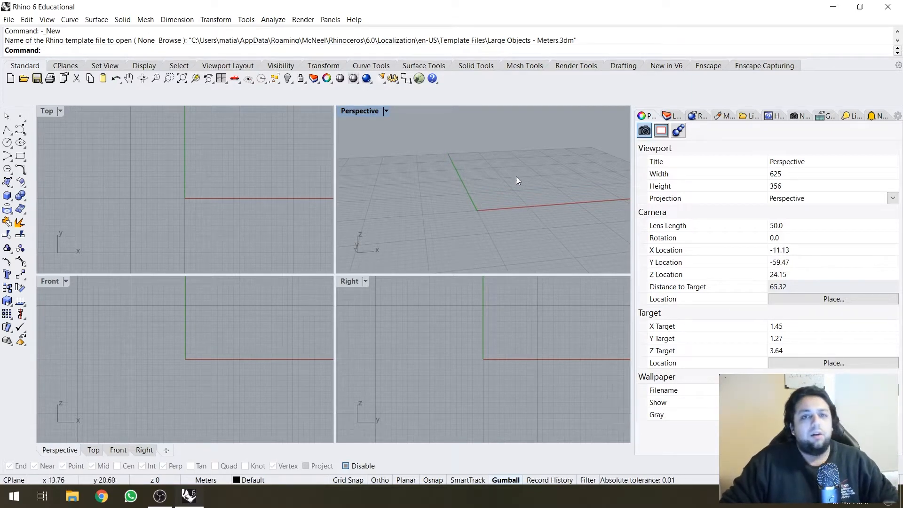
{"action": "right_click_drag", "start_coordinate": [444, 249], "coordinate": [481, 215]}
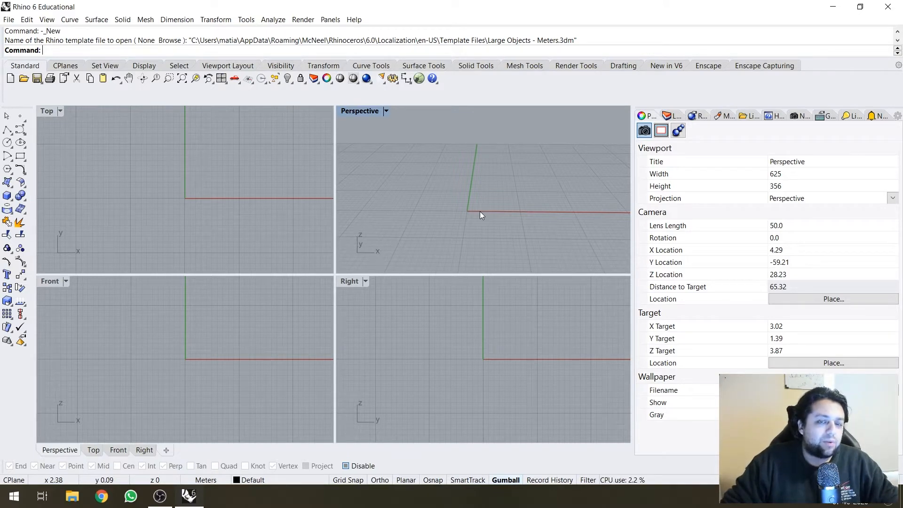
Step: Place a point object at the world origin, coordinates 0,0,0, with the Point command
{"action": "left_click", "coordinate": [20, 118]}
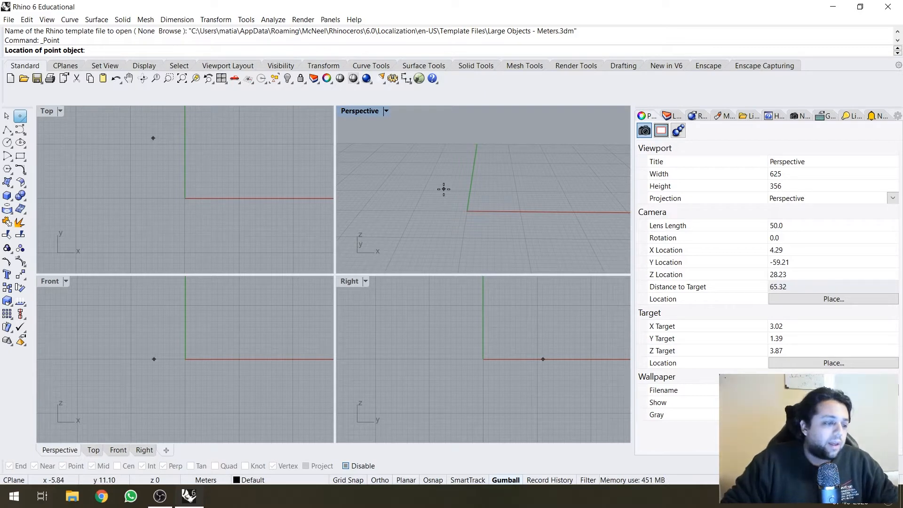
{"action": "key", "text": "Escape"}
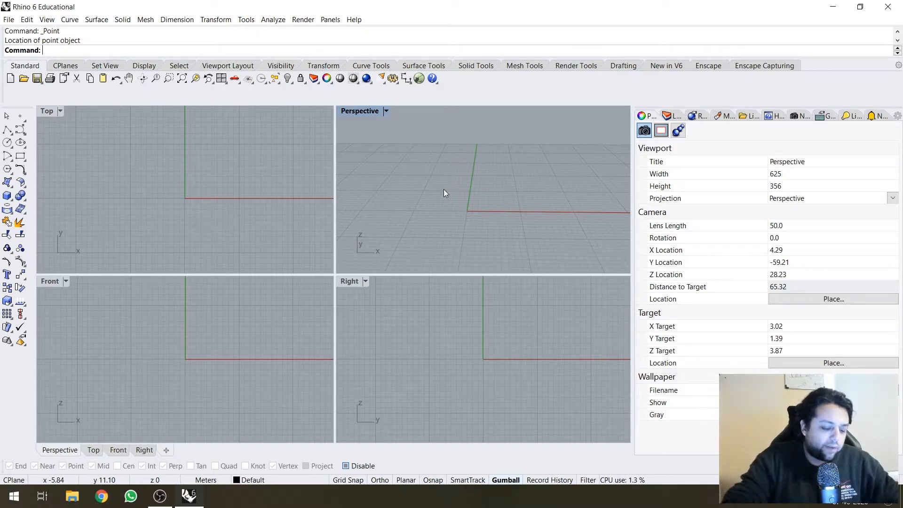
{"action": "type", "text": "Point"}
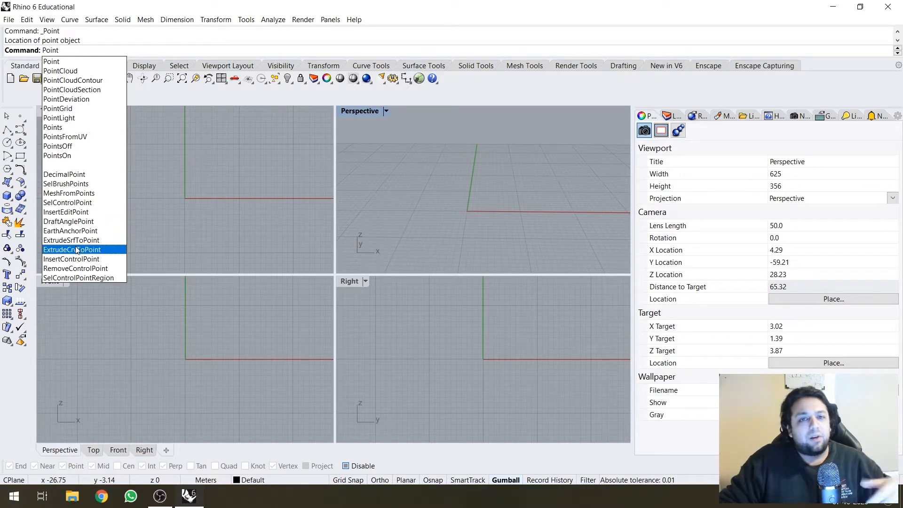
{"action": "left_click", "coordinate": [82, 65]}
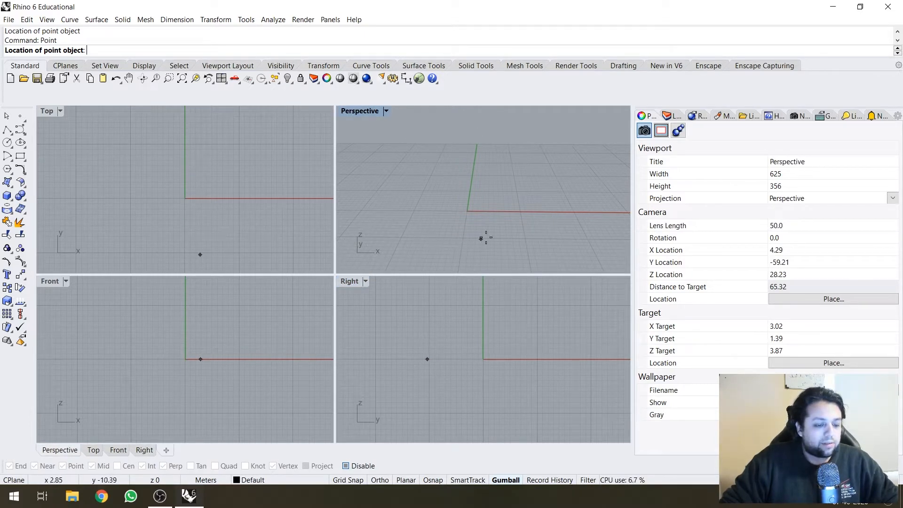
{"action": "right_click_drag", "start_coordinate": [483, 238], "coordinate": [422, 211]}
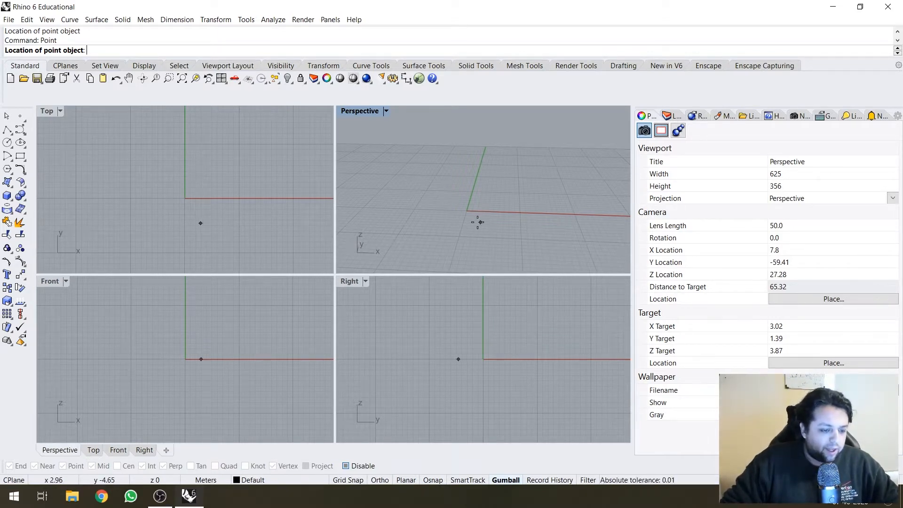
{"action": "type", "text": "0,0"}
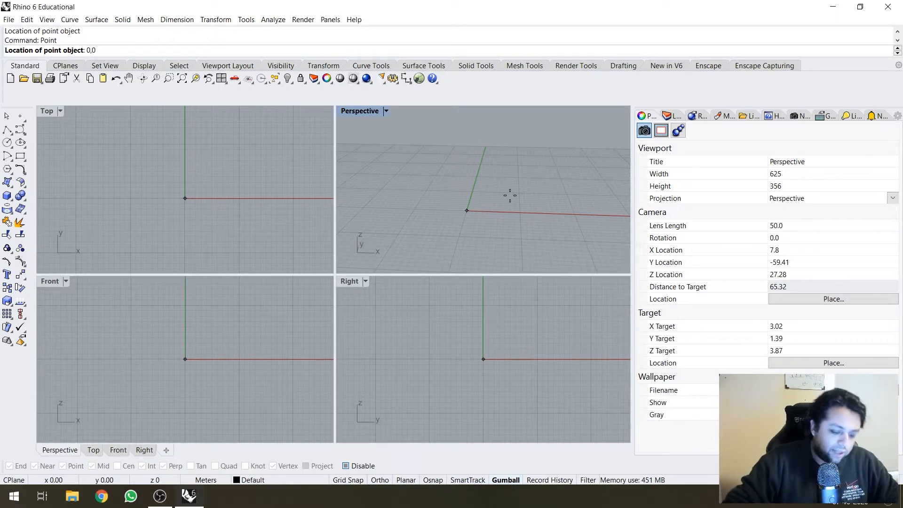
{"action": "type", "text": ",0"}
{"action": "key", "text": "Return"}
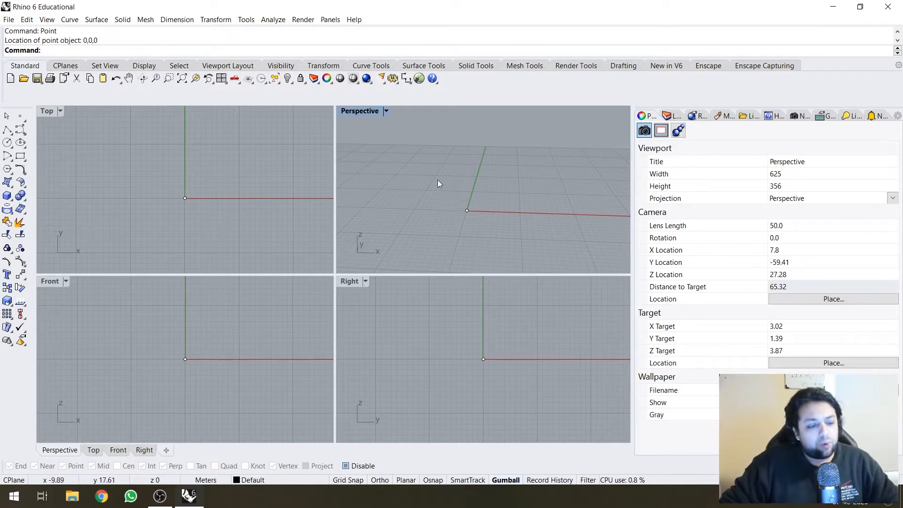
Step: Move the origin point freely with the gumball, undo the move, and clear the selection
{"action": "left_click_drag", "start_coordinate": [468, 167], "coordinate": [431, 226]}
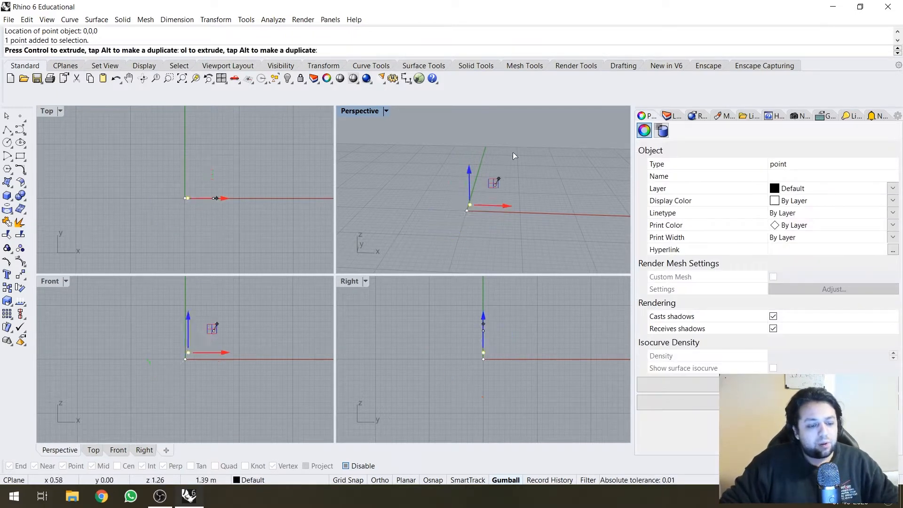
{"action": "key", "text": "ctrl+z"}
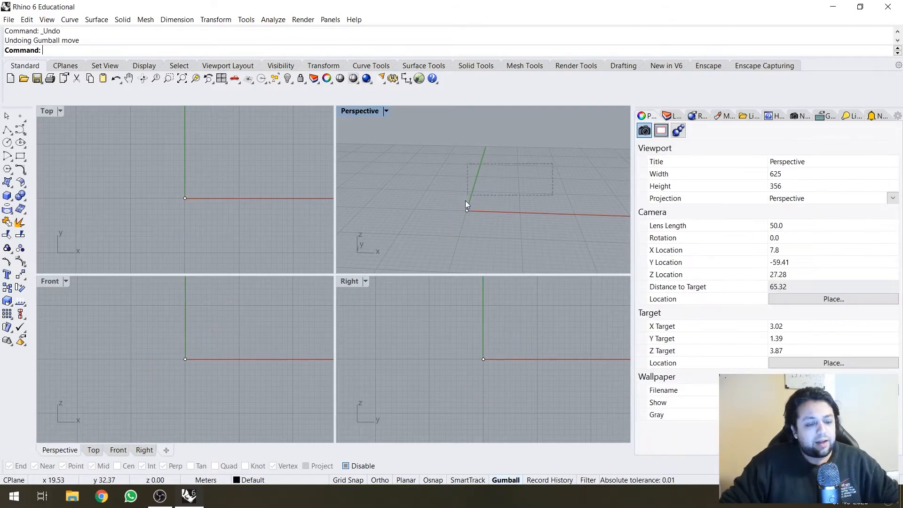
{"action": "left_click", "coordinate": [467, 210]}
{"action": "left_click", "coordinate": [485, 151]}
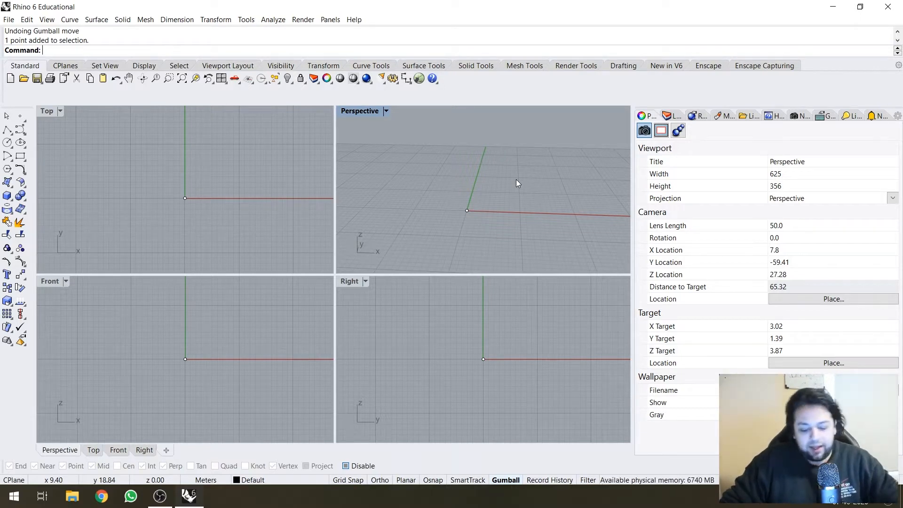
Step: Place a second point object on the ground plane at coordinates 10,10,0
{"action": "key", "text": "Return"}
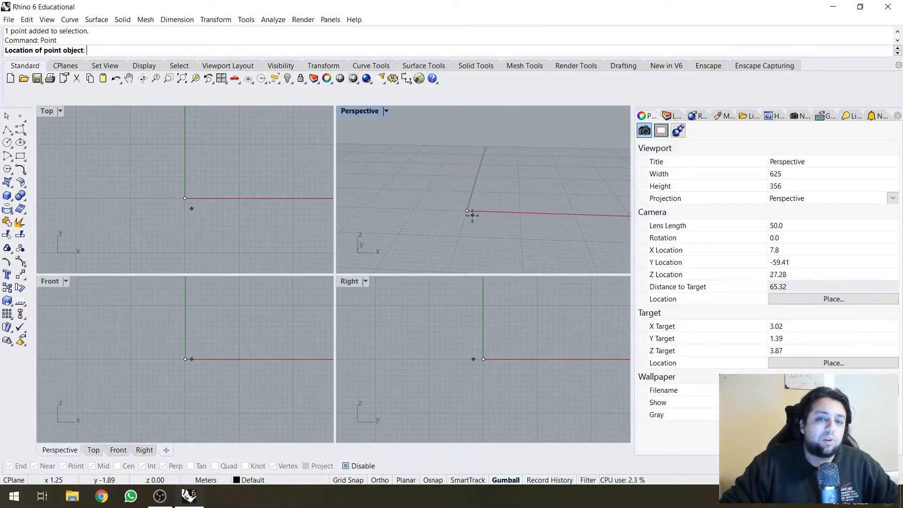
{"action": "key", "text": "Escape"}
{"action": "key", "text": "Return"}
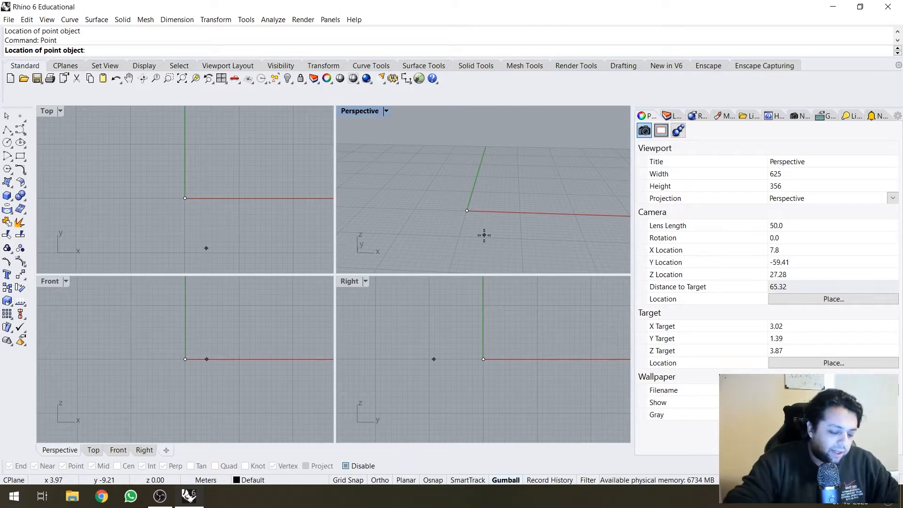
{"action": "type", "text": "10,10"}
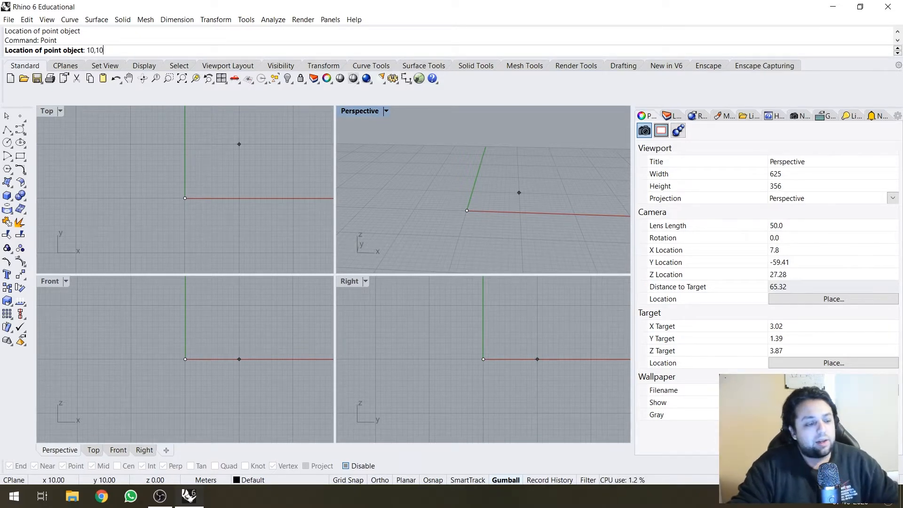
{"action": "type", "text": ","}
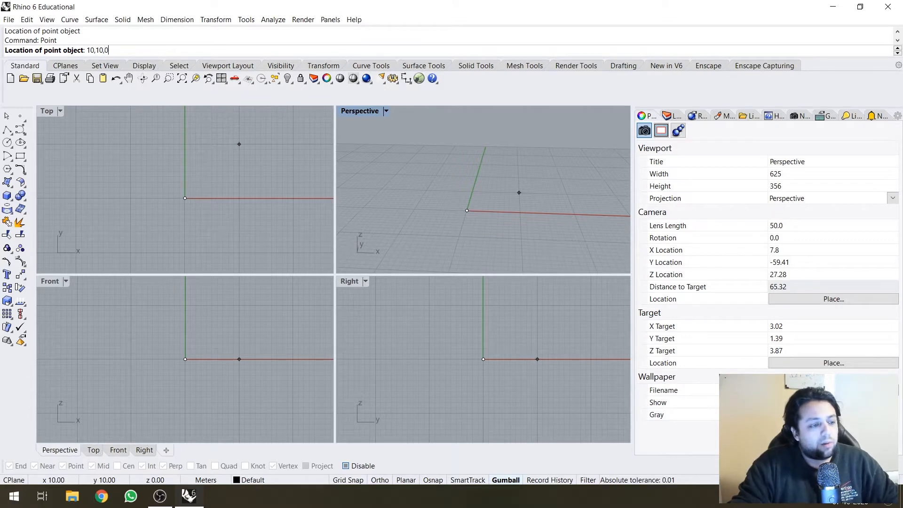
{"action": "type", "text": "0"}
{"action": "key", "text": "Return"}
Step: Place a third point object above the ground plane at coordinates 10,10,10
{"action": "right_click_drag", "start_coordinate": [484, 236], "coordinate": [487, 210]}
{"action": "key", "text": "Return"}
{"action": "type", "text": "10,10,10"}
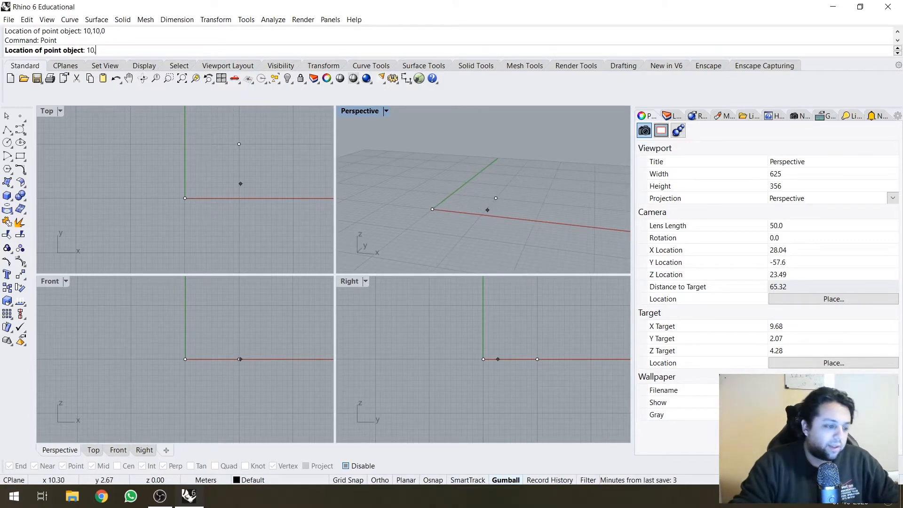
{"action": "key", "text": "Return"}
Step: Examine the positions of the three points relative to the axes from several angles in the perspective view
{"action": "right_click_drag", "start_coordinate": [487, 210], "coordinate": [549, 202]}
{"action": "scroll", "coordinate": [414, 176], "scroll_direction": "up", "scroll_amount": 2}
{"action": "right_click_drag", "start_coordinate": [436, 197], "coordinate": [492, 197]}
{"action": "scroll", "coordinate": [541, 148], "scroll_direction": "up", "scroll_amount": 4}
{"action": "left_click", "coordinate": [472, 152]}
{"action": "left_click", "coordinate": [462, 170]}
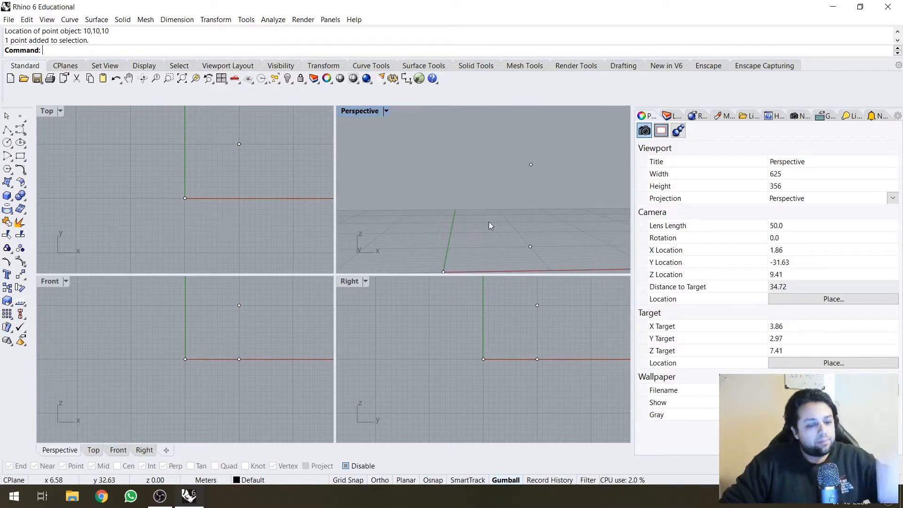
{"action": "right_click_drag", "start_coordinate": [451, 234], "coordinate": [490, 236]}
{"action": "scroll", "coordinate": [507, 196], "scroll_direction": "down", "scroll_amount": 4}
{"action": "right_click_drag", "start_coordinate": [507, 184], "coordinate": [502, 183]}
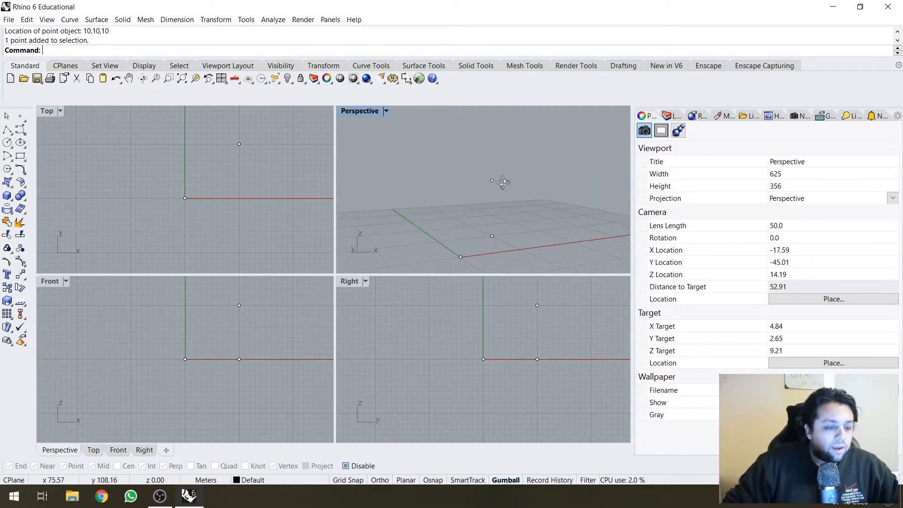
{"action": "right_click_drag", "start_coordinate": [489, 251], "coordinate": [484, 233], "text": "shift"}
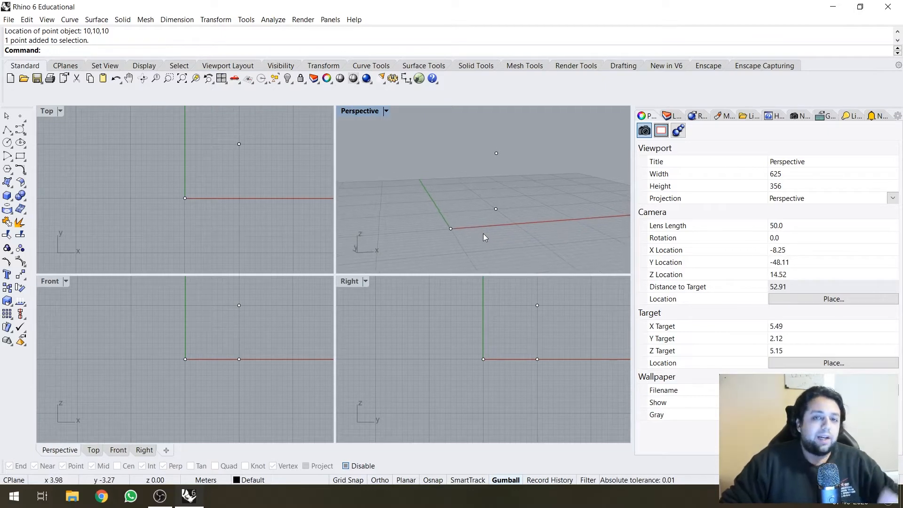
{"action": "right_click_drag", "start_coordinate": [528, 173], "coordinate": [536, 173]}
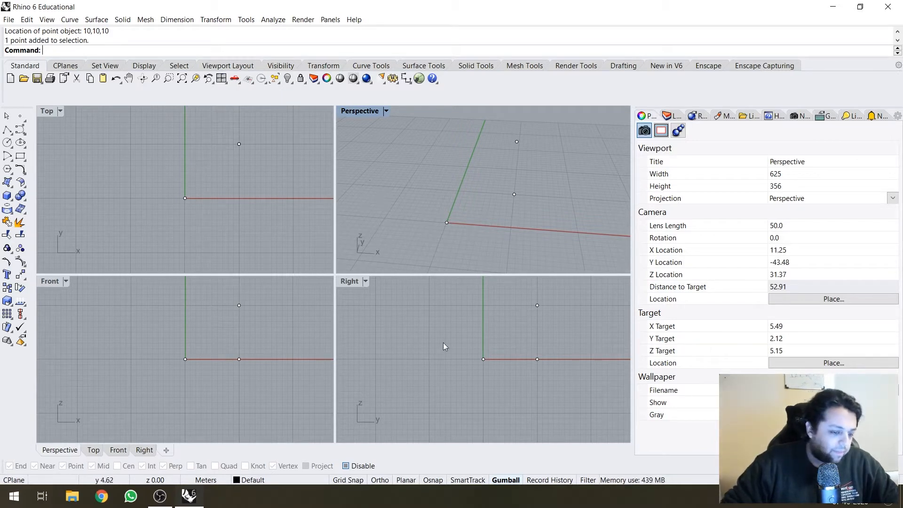
Step: Turn on Grid Snap and look closely at the construction grid around the origin point
{"action": "left_click", "coordinate": [348, 481]}
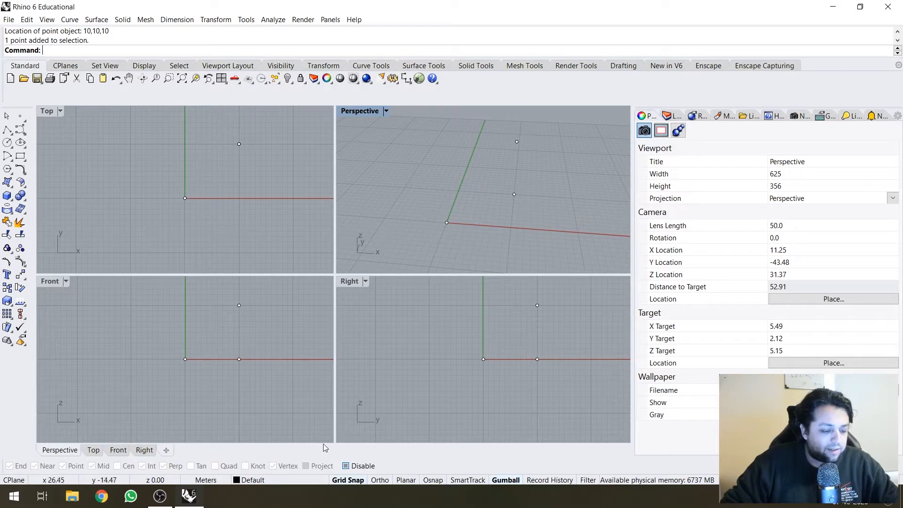
{"action": "scroll", "coordinate": [427, 171], "scroll_direction": "up", "scroll_amount": 10}
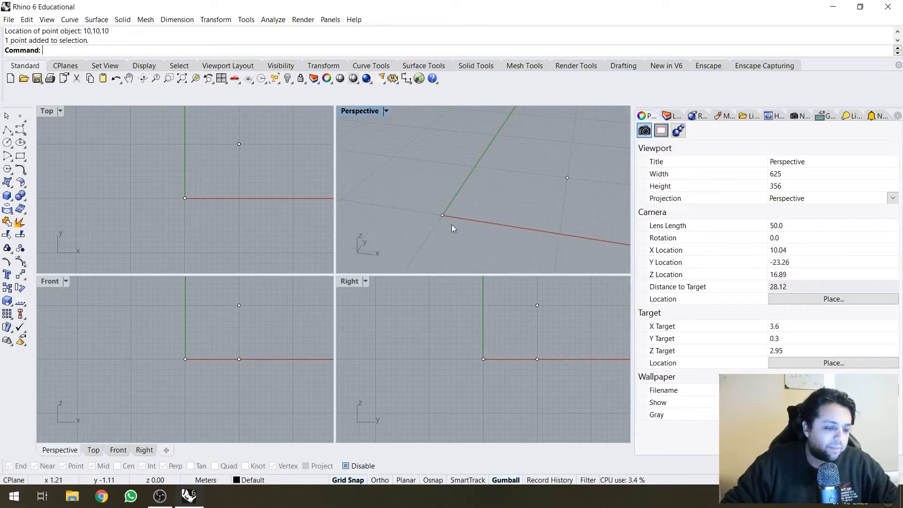
{"action": "scroll", "coordinate": [400, 217], "scroll_direction": "down", "scroll_amount": 6}
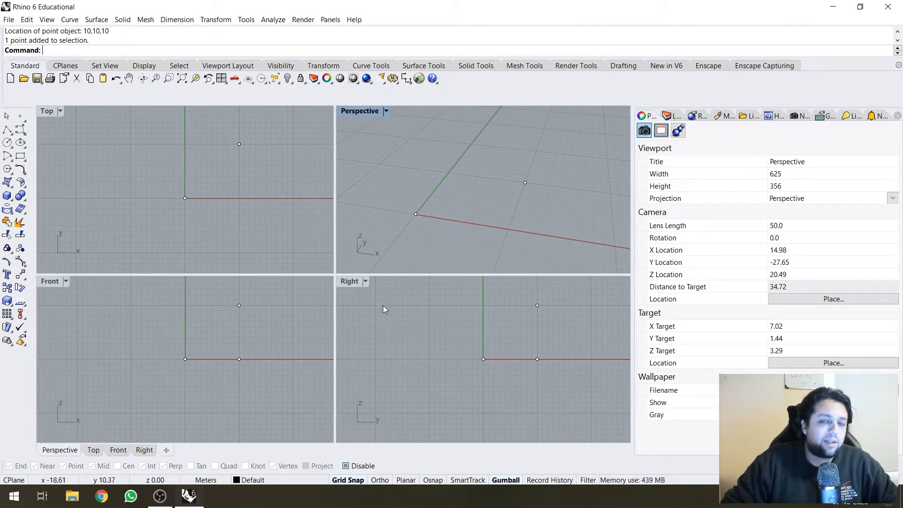
{"action": "right_click_drag", "start_coordinate": [426, 179], "coordinate": [432, 183]}
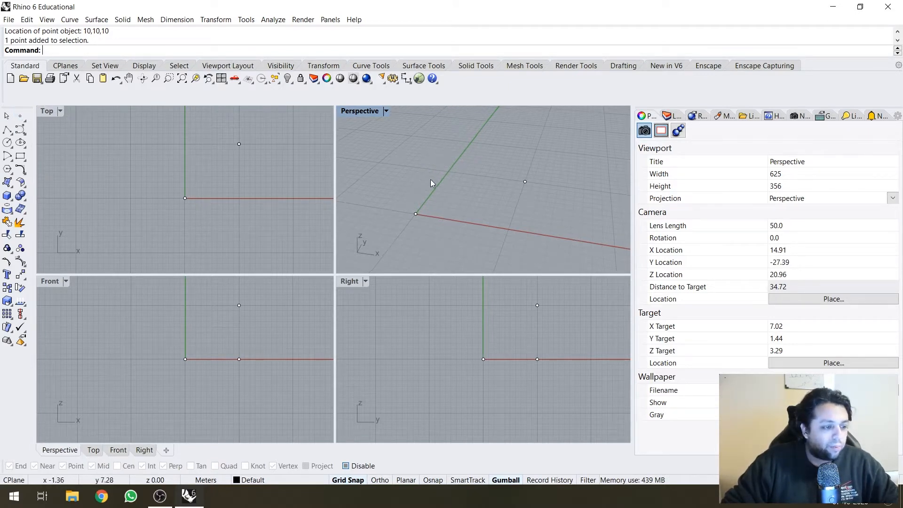
Step: Place a grid-snapped point object on the red X axis at coordinates 20,0,0
{"action": "key", "text": "Return"}
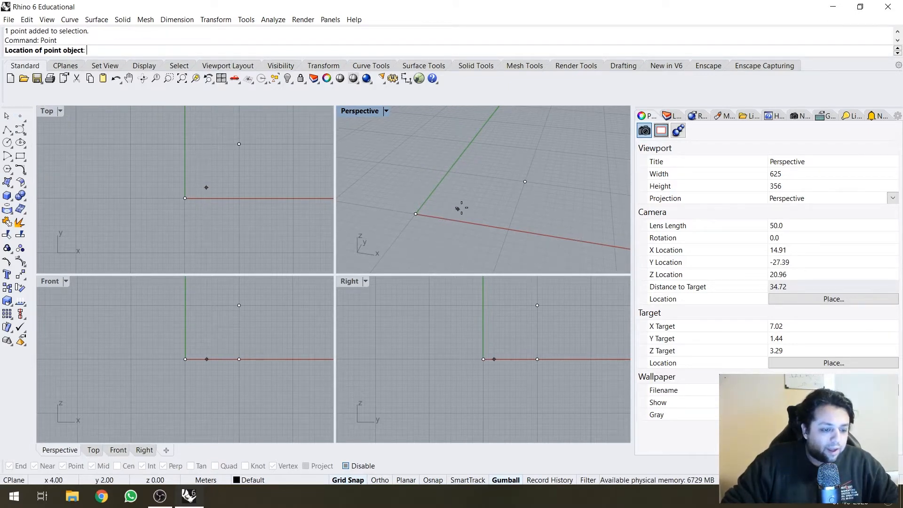
{"action": "scroll", "coordinate": [463, 204], "scroll_direction": "up", "scroll_amount": 3}
{"action": "scroll", "coordinate": [461, 203], "scroll_direction": "up", "scroll_amount": 8}
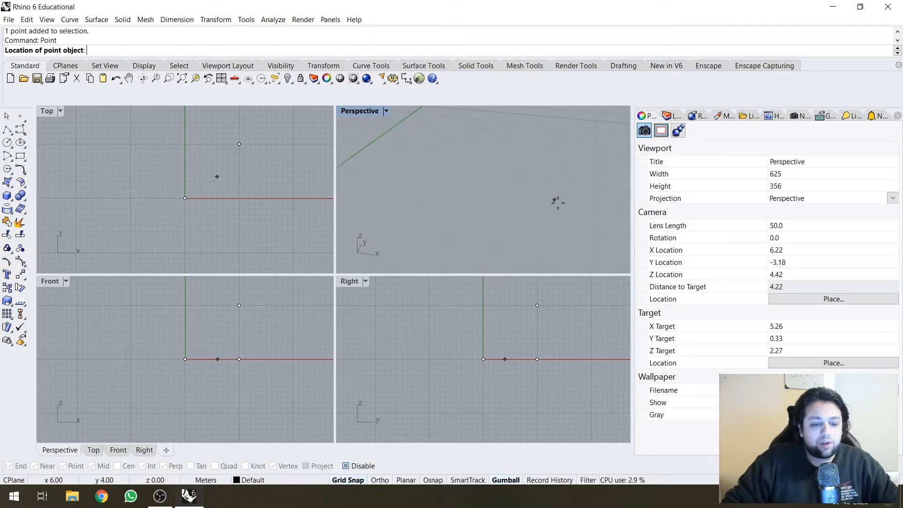
{"action": "scroll", "coordinate": [460, 228], "scroll_direction": "down", "scroll_amount": 2}
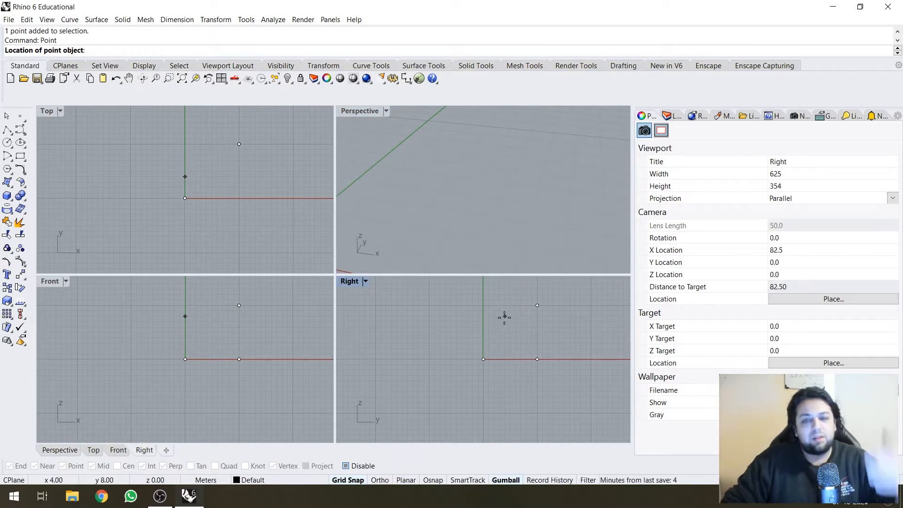
{"action": "scroll", "coordinate": [434, 209], "scroll_direction": "down", "scroll_amount": 4}
{"action": "scroll", "coordinate": [433, 209], "scroll_direction": "down", "scroll_amount": 3}
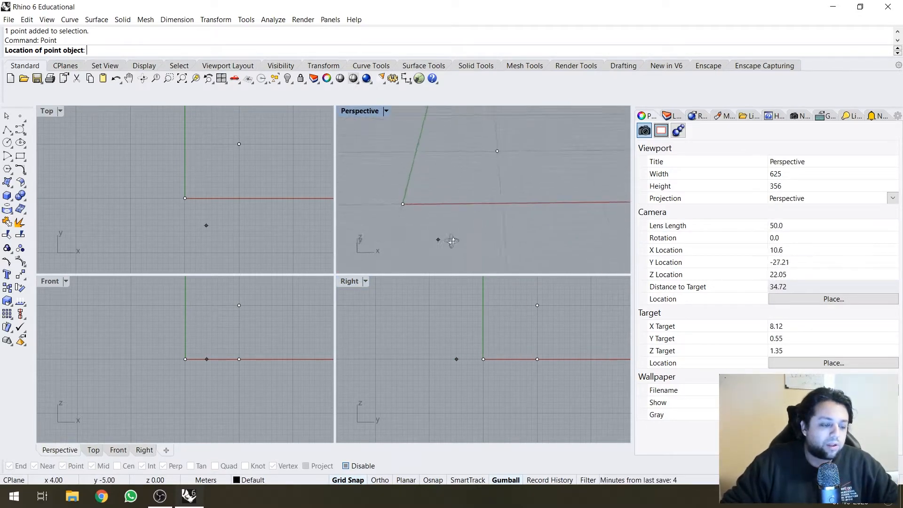
{"action": "right_click_drag", "start_coordinate": [441, 238], "coordinate": [447, 166]}
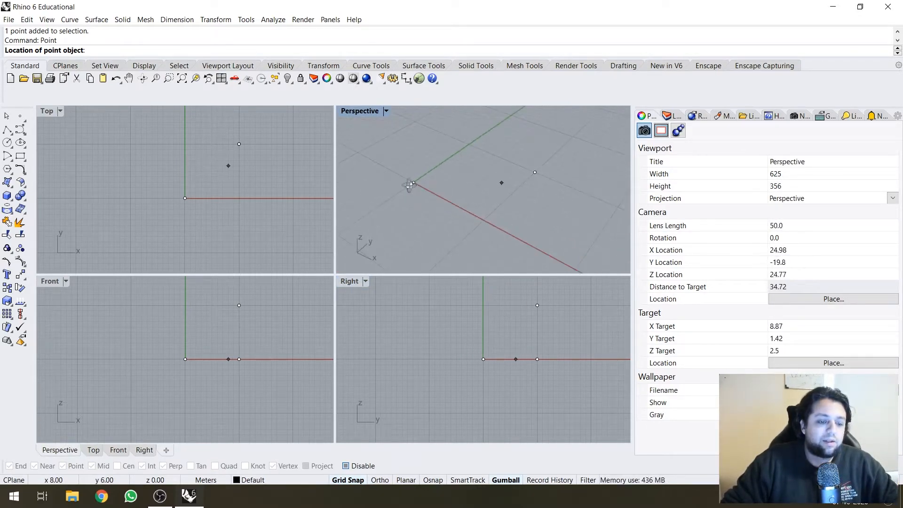
{"action": "scroll", "coordinate": [438, 166], "scroll_direction": "up", "scroll_amount": 2}
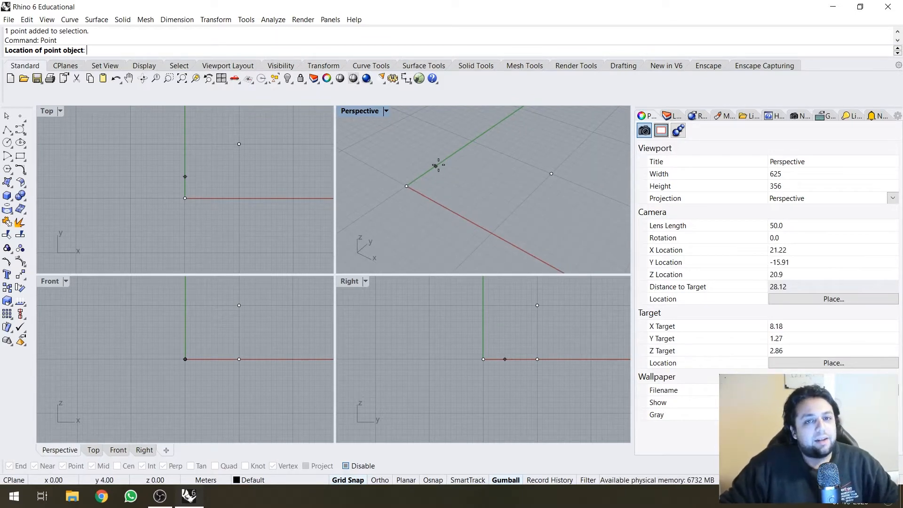
{"action": "key", "text": "Home"}
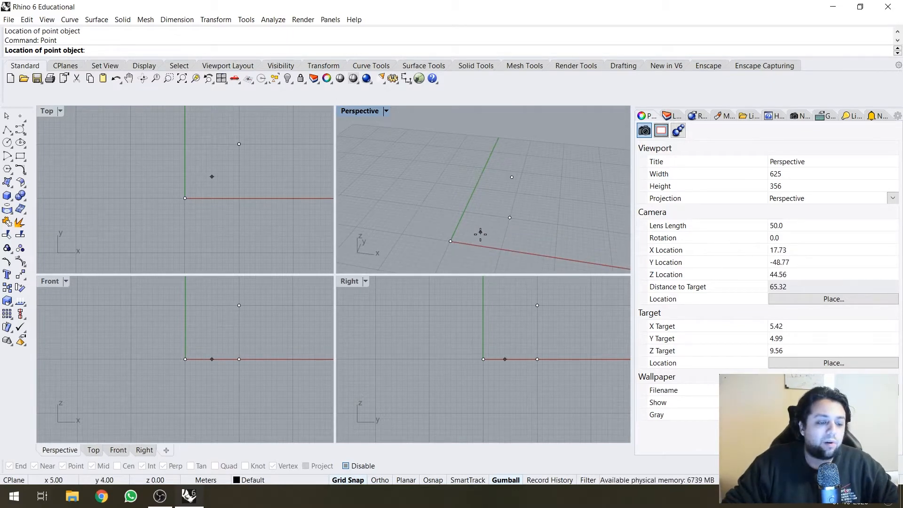
{"action": "right_click_drag", "start_coordinate": [478, 231], "coordinate": [501, 244]}
{"action": "scroll", "coordinate": [498, 240], "scroll_direction": "up", "scroll_amount": 2}
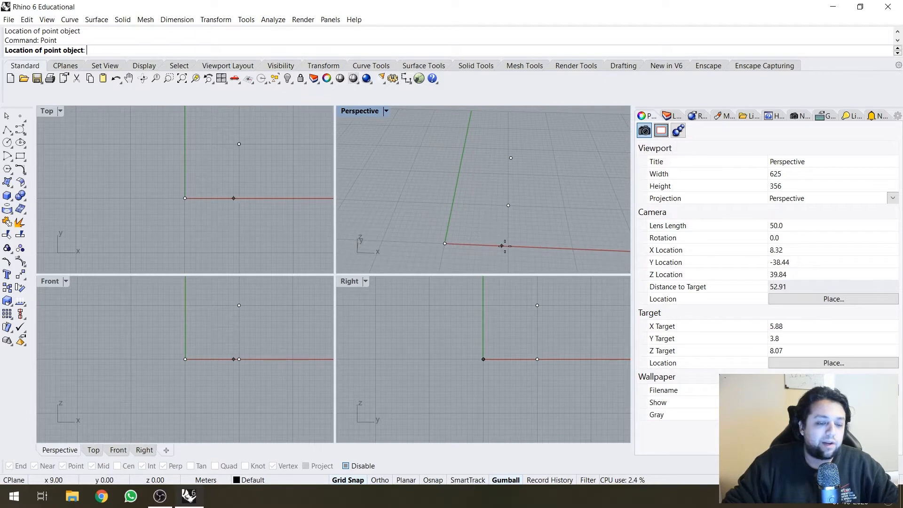
{"action": "left_click", "coordinate": [573, 248]}
Step: Place another grid-snapped point object on the green Y axis at coordinates 0,20,0
{"action": "key", "text": "Return"}
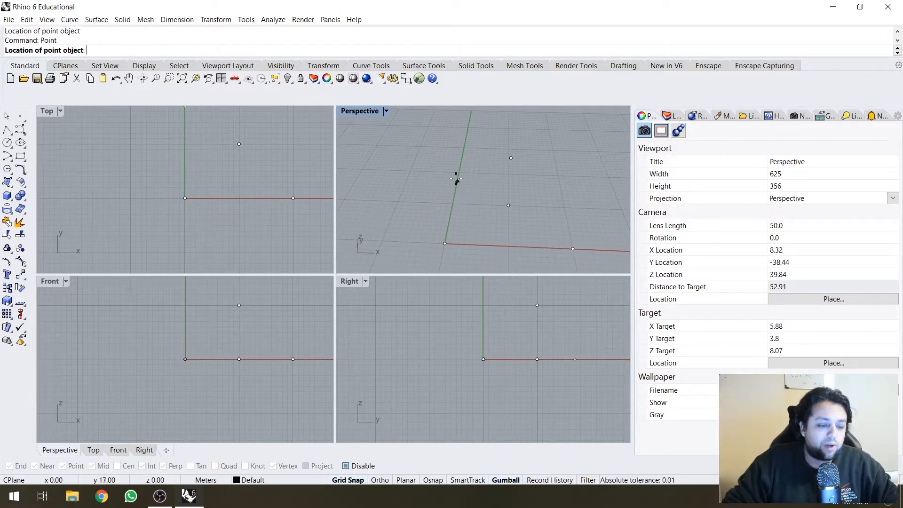
{"action": "key", "text": "Escape"}
{"action": "right_click_drag", "start_coordinate": [459, 175], "coordinate": [445, 205]}
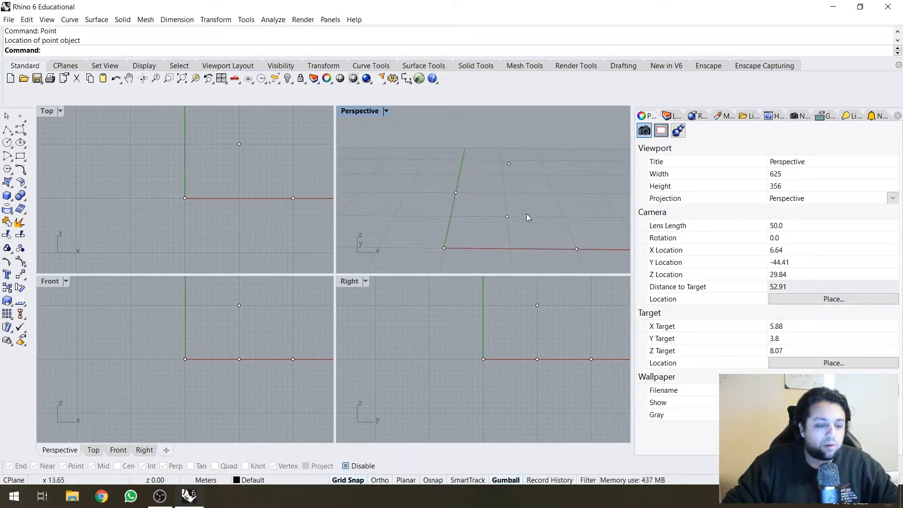
{"action": "right_click_drag", "start_coordinate": [527, 213], "coordinate": [543, 190]}
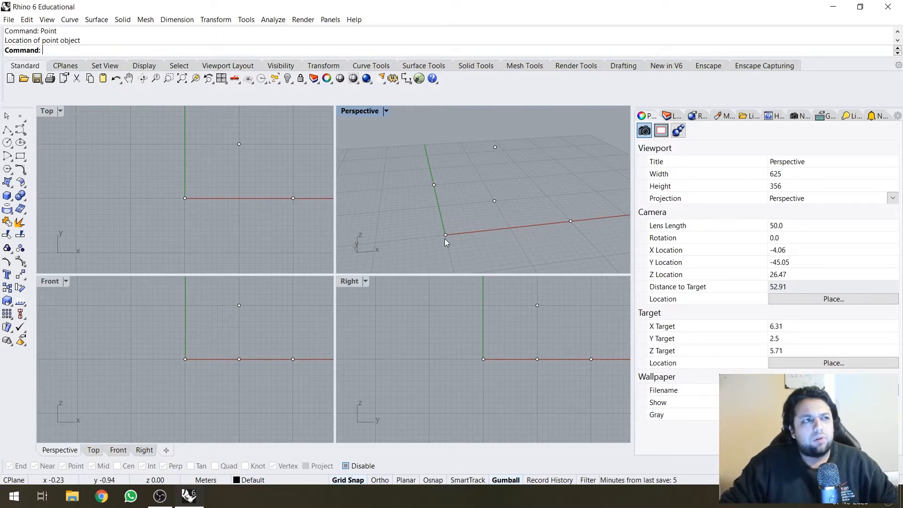
Step: Turn off Grid Snap and try out free start positions for a polyline around the existing points
{"action": "left_click", "coordinate": [9, 131]}
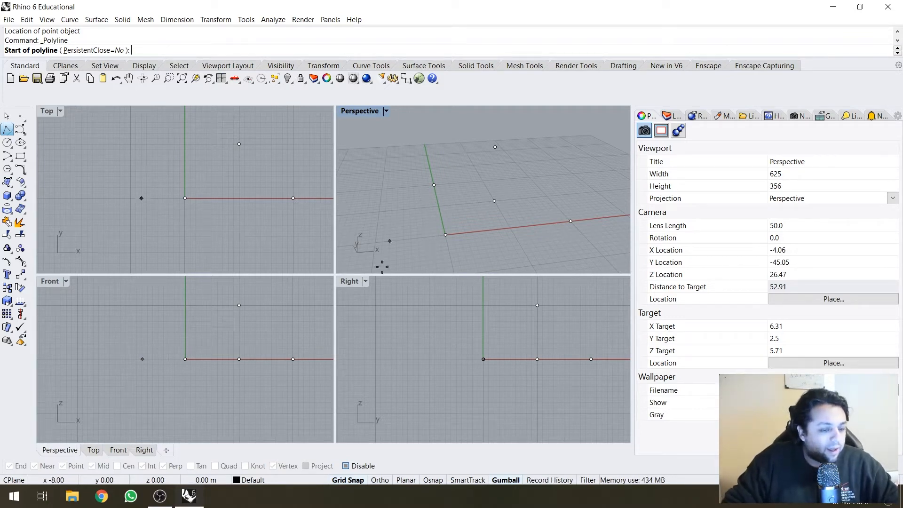
{"action": "left_click", "coordinate": [347, 479]}
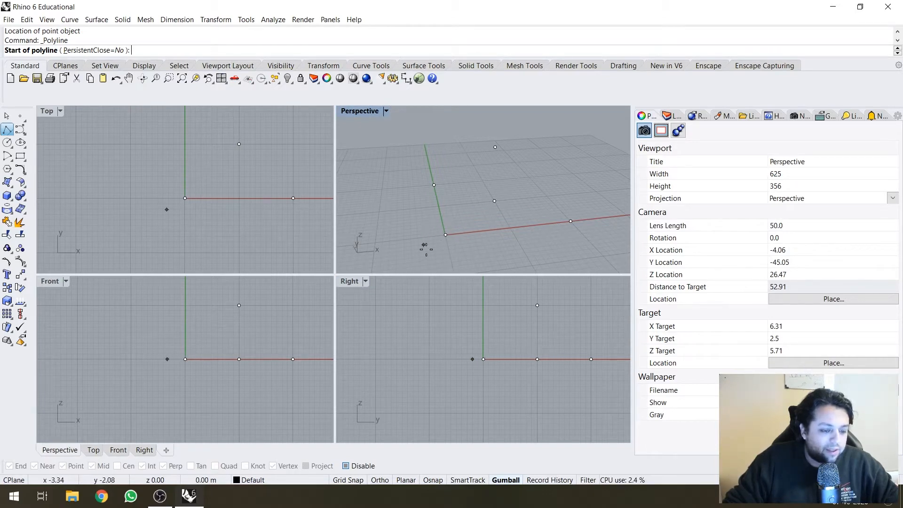
{"action": "scroll", "coordinate": [447, 233], "scroll_direction": "down", "scroll_amount": 5}
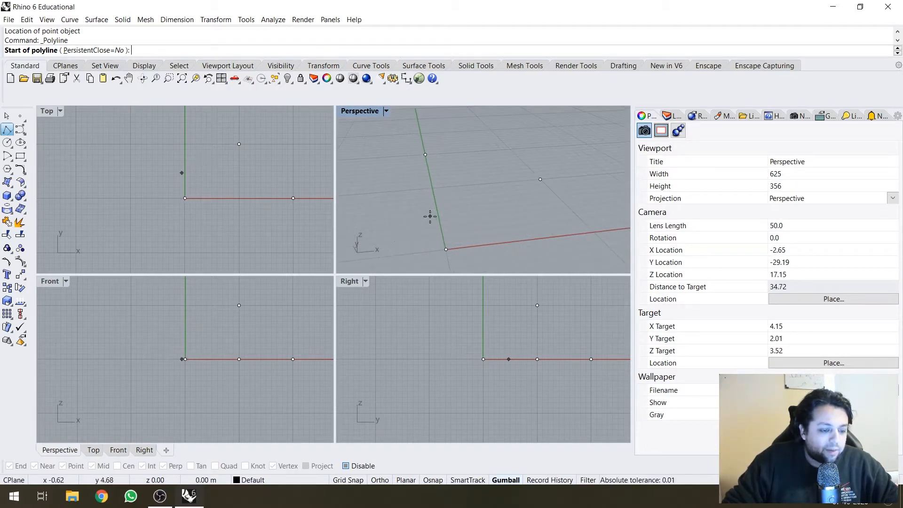
{"action": "scroll", "coordinate": [463, 207], "scroll_direction": "up", "scroll_amount": 5}
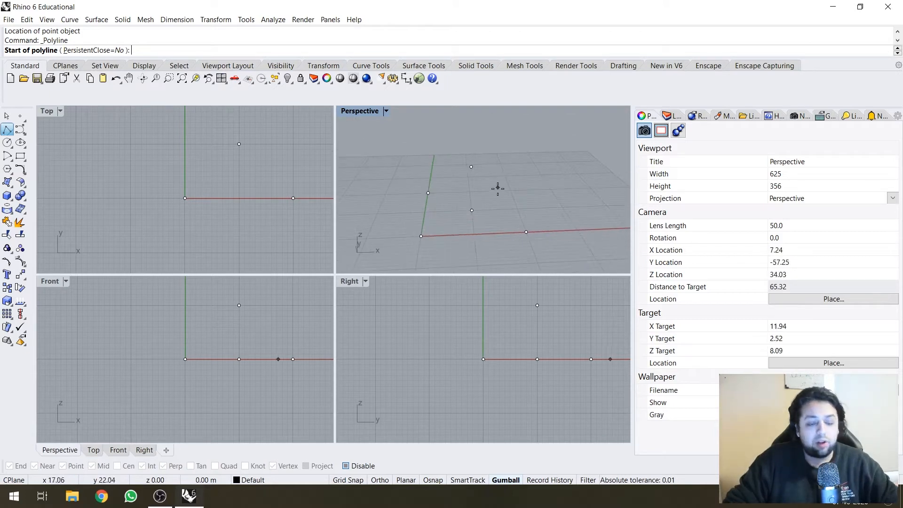
{"action": "scroll", "coordinate": [428, 220], "scroll_direction": "up", "scroll_amount": 2}
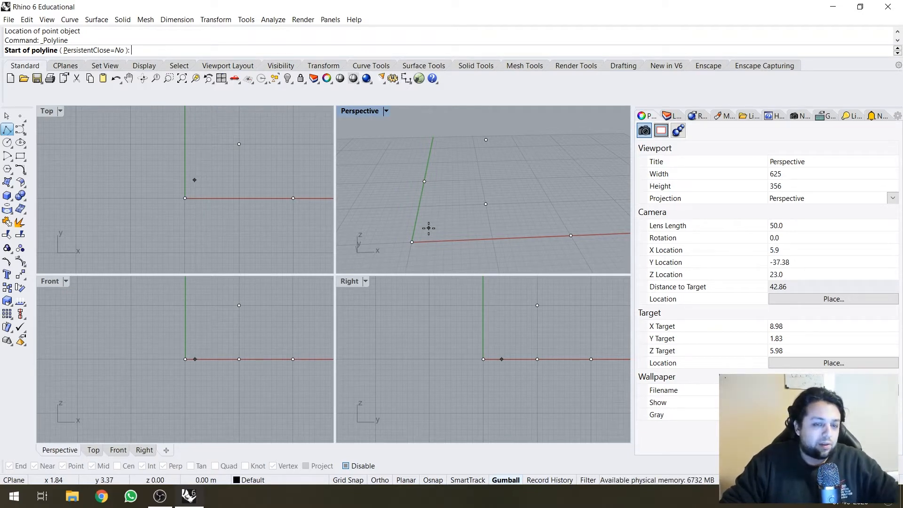
{"action": "right_click", "coordinate": [487, 313]}
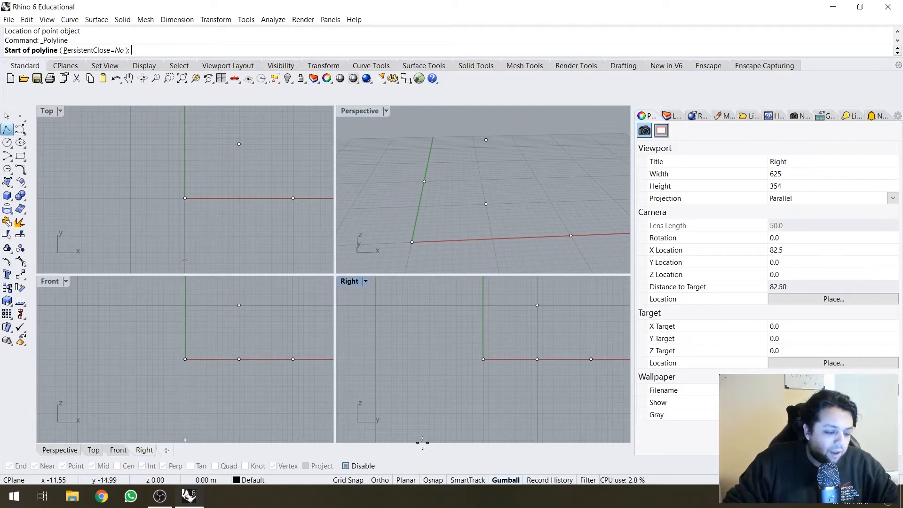
Step: Turn on Osnap with the End, Near, Point, Mid, Int, Perp and Vertex snaps active
{"action": "left_click", "coordinate": [422, 480]}
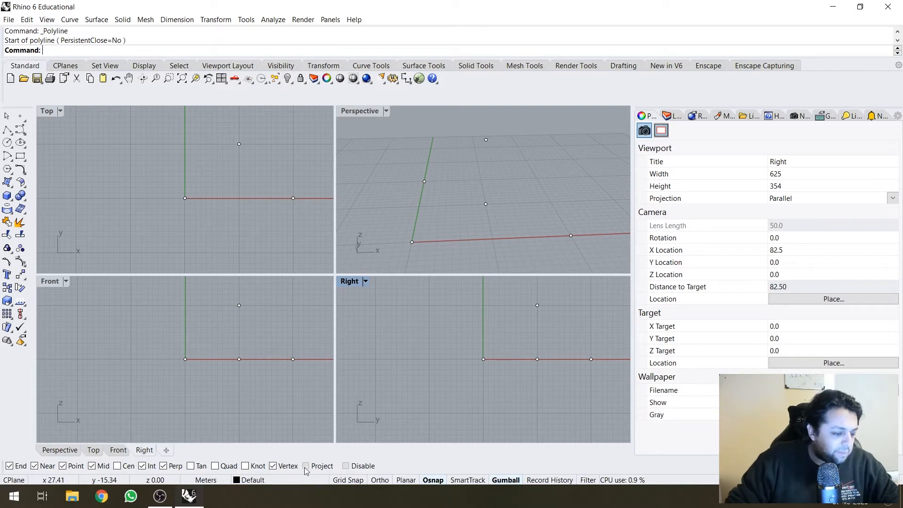
{"action": "left_click", "coordinate": [8, 466]}
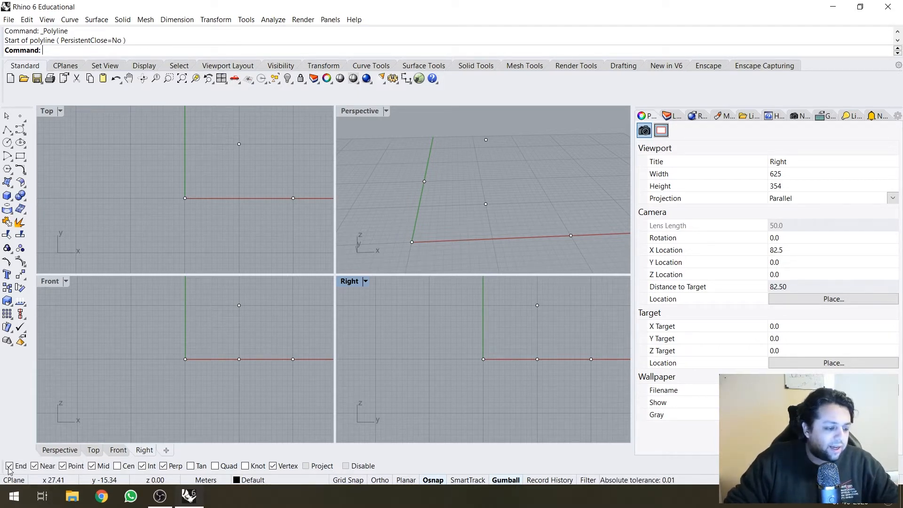
{"action": "left_click", "coordinate": [34, 466]}
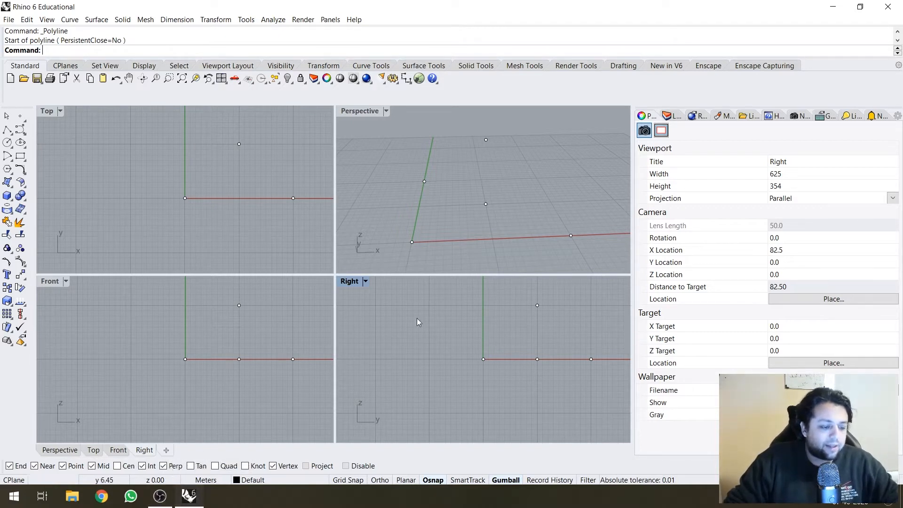
{"action": "right_click_drag", "start_coordinate": [480, 200], "coordinate": [457, 202]}
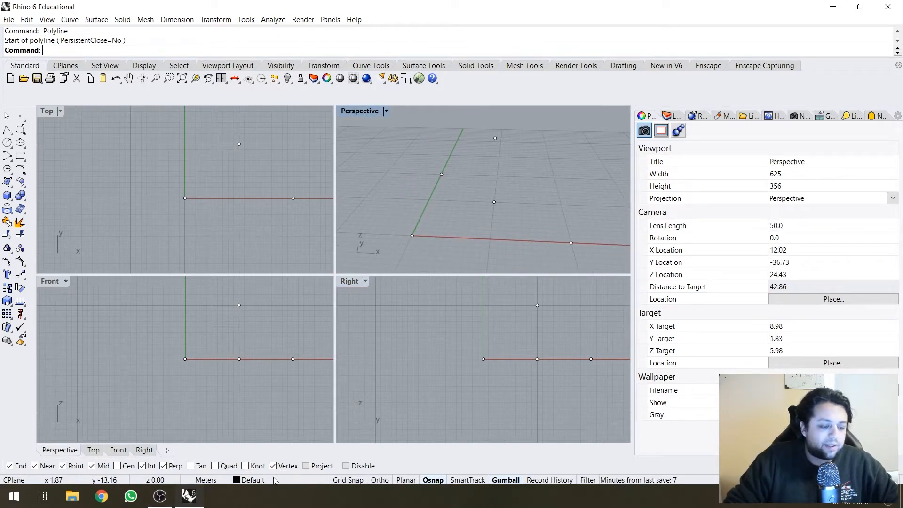
{"action": "right_click_drag", "start_coordinate": [432, 264], "coordinate": [422, 239]}
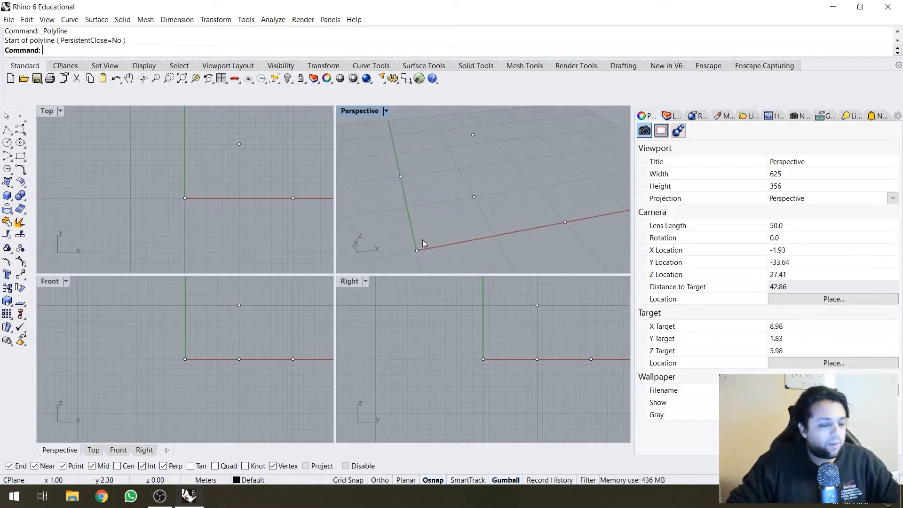
{"action": "scroll", "coordinate": [435, 181], "scroll_direction": "down", "scroll_amount": 2}
{"action": "scroll", "coordinate": [435, 194], "scroll_direction": "up", "scroll_amount": 2}
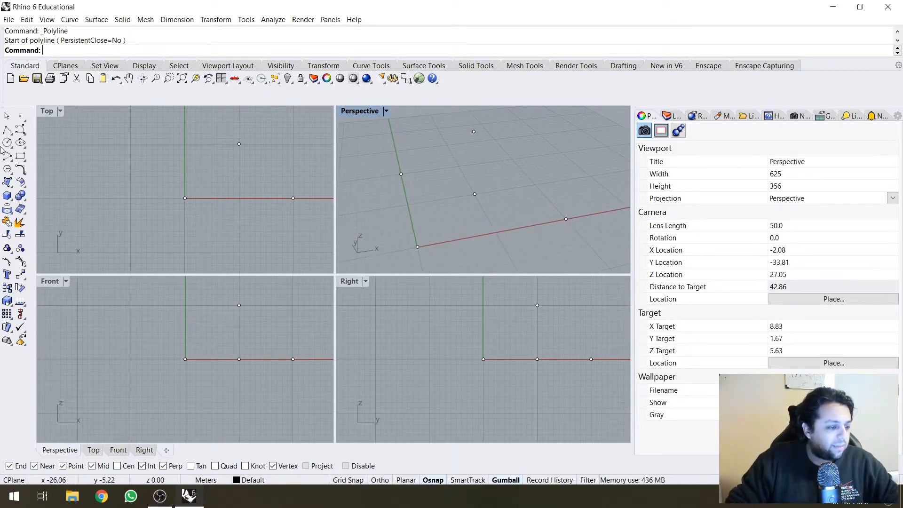
{"action": "left_click", "coordinate": [7, 129]}
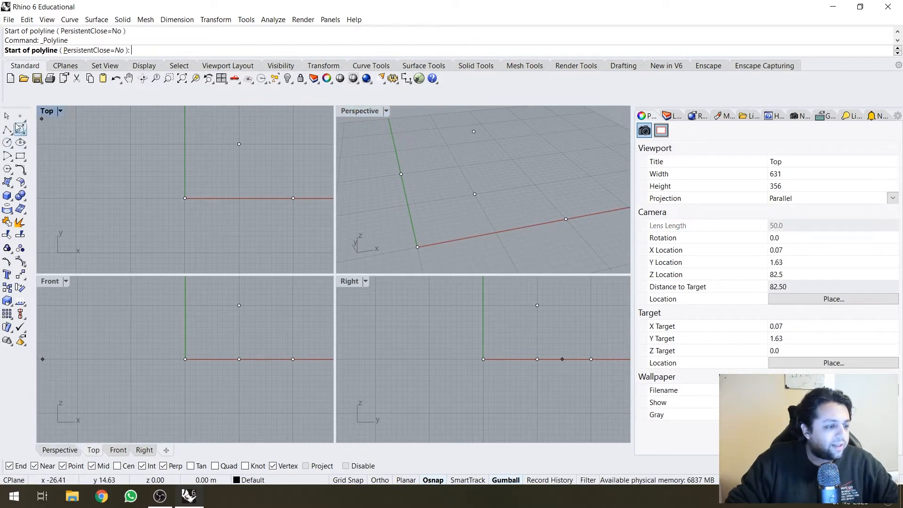
{"action": "key", "text": "Escape"}
{"action": "type", "text": "Polyline"}
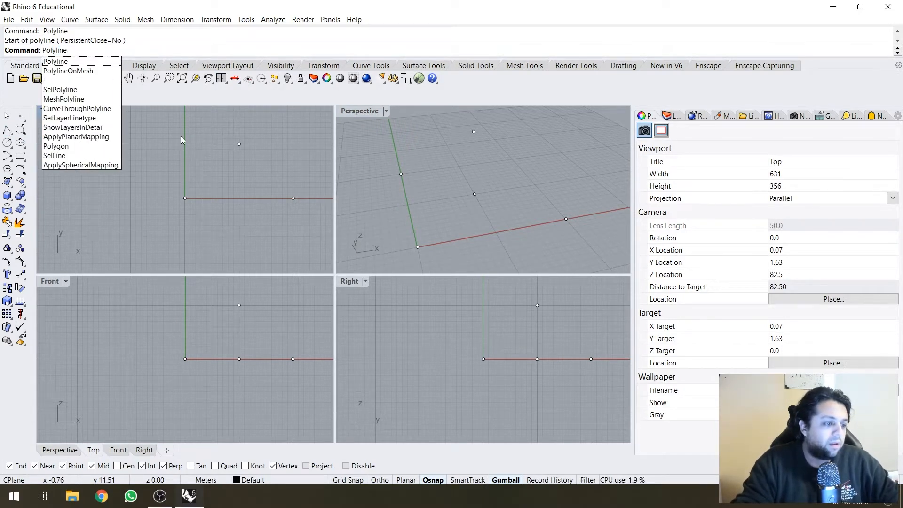
{"action": "key", "text": "Return"}
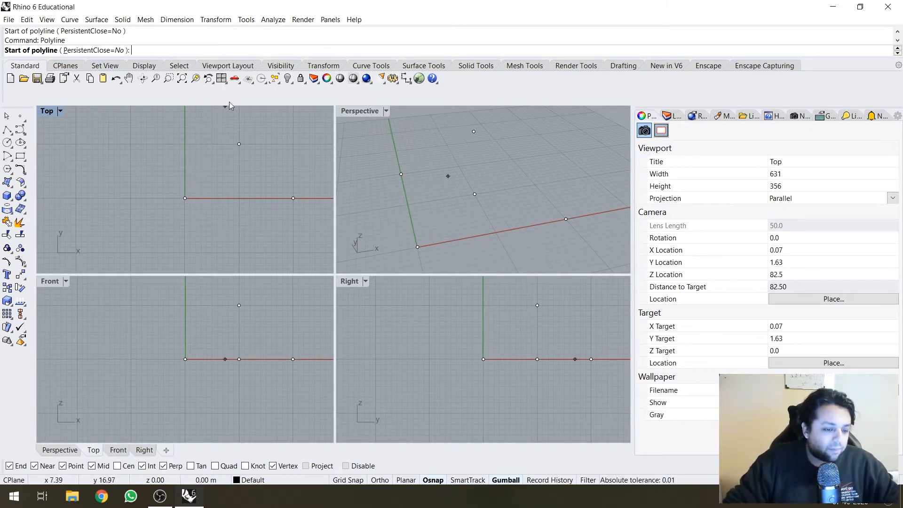
{"action": "mouse_move", "coordinate": [221, 152]}
{"action": "right_mouse_down"}
{"action": "mouse_move", "coordinate": [242, 145]}
{"action": "mouse_move", "coordinate": [234, 145]}
{"action": "right_mouse_up"}
{"action": "right_click_drag", "start_coordinate": [399, 189], "coordinate": [429, 156]}
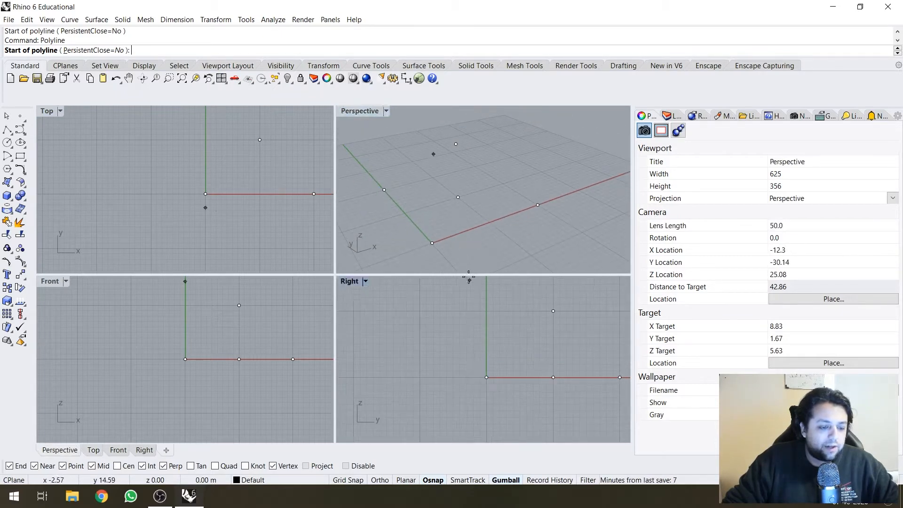
{"action": "left_click", "coordinate": [426, 241]}
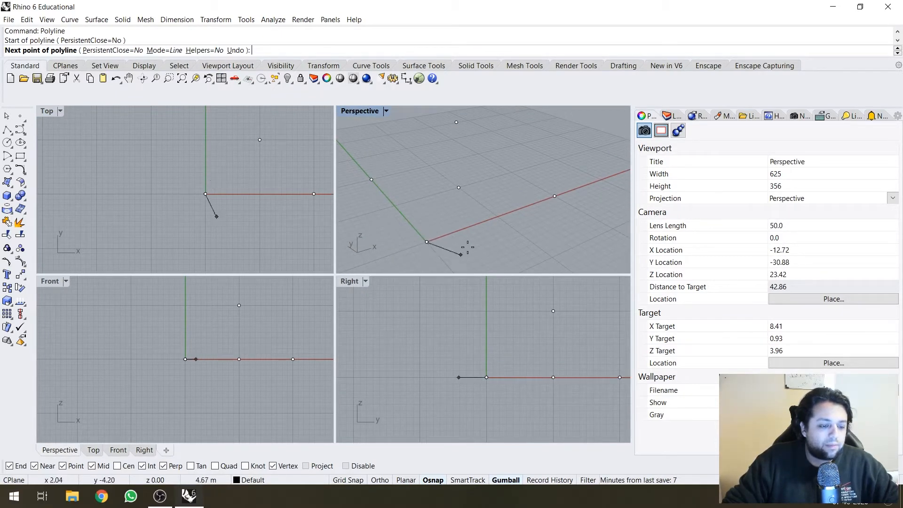
{"action": "key", "text": "Escape"}
Step: Draw a closed triangular polyline snapped to the origin point, the X-axis point at 20,0,0 and the ground point at 10,10,0
{"action": "key", "text": "Return"}
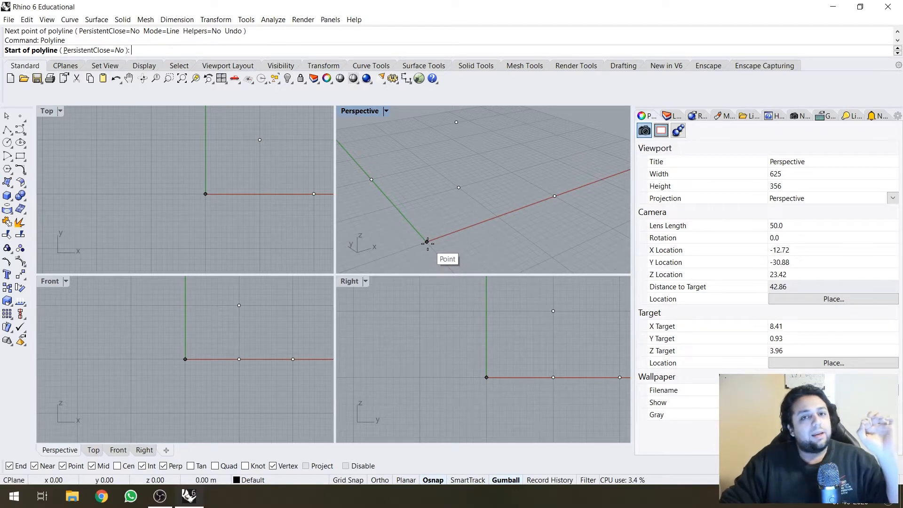
{"action": "left_click", "coordinate": [427, 242]}
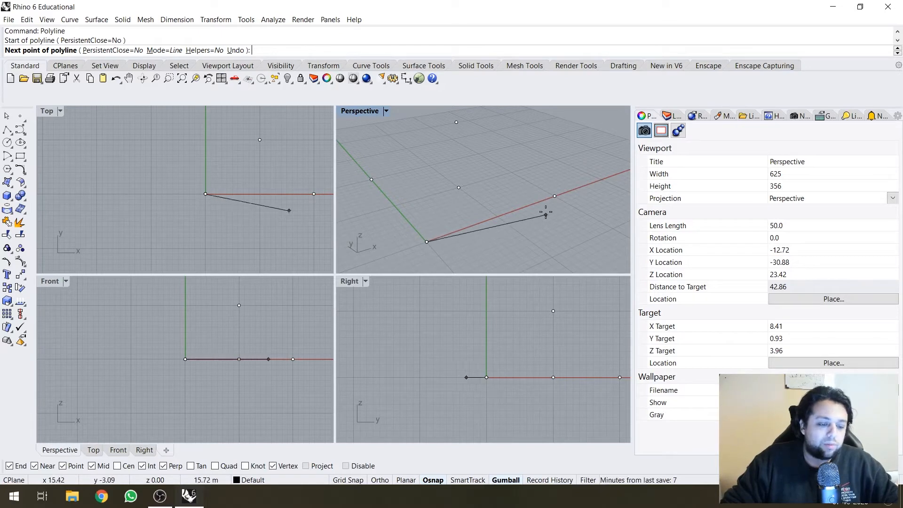
{"action": "left_click", "coordinate": [555, 196]}
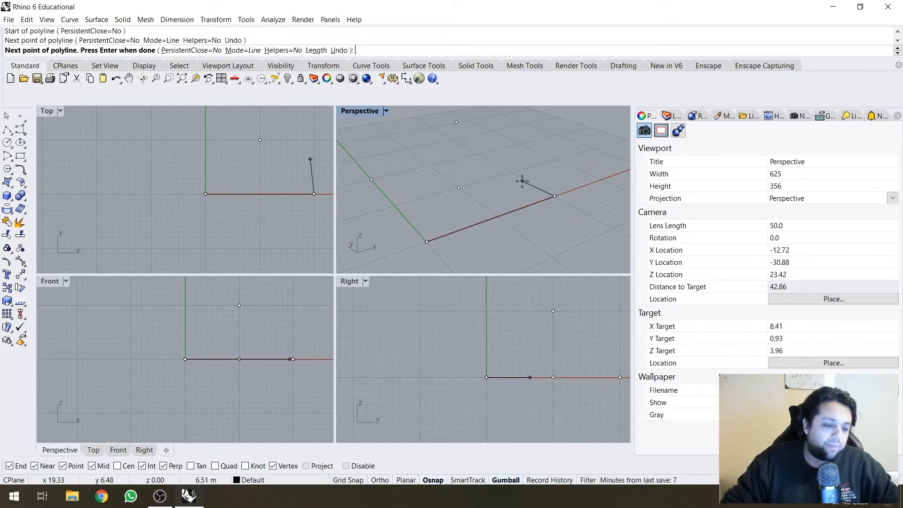
{"action": "left_click", "coordinate": [459, 187]}
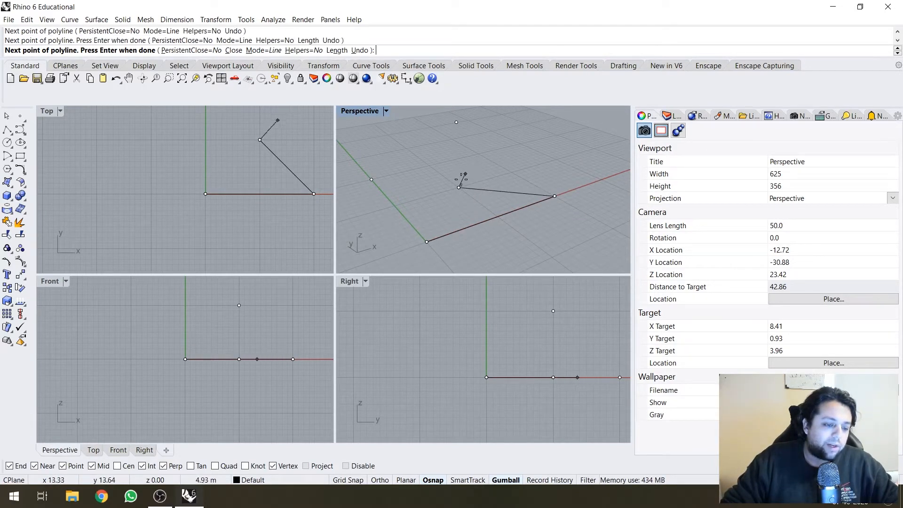
{"action": "left_click", "coordinate": [428, 244]}
{"action": "right_click_drag", "start_coordinate": [427, 244], "coordinate": [498, 190]}
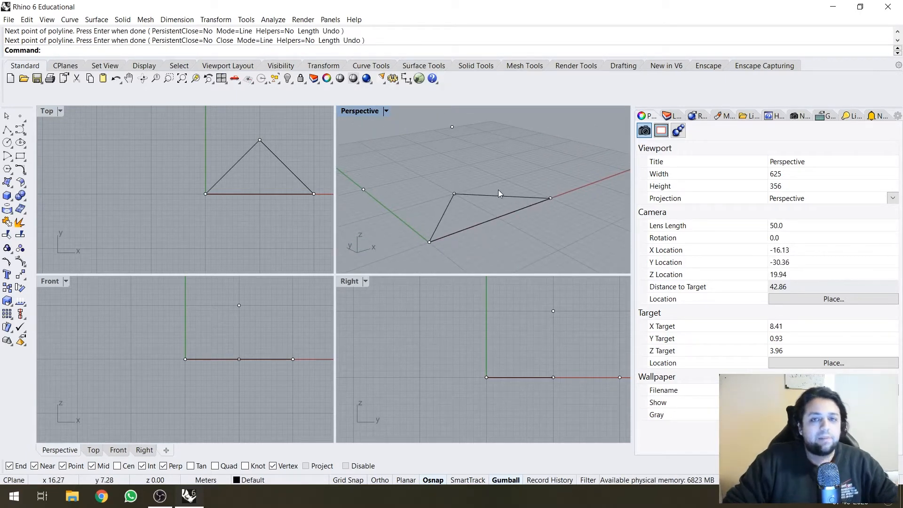
Step: Draw a closed triangular polyline snapped to the Y-axis point at 0,20,0, the ground point at 10,10,0 and the origin
{"action": "right_click", "coordinate": [498, 190]}
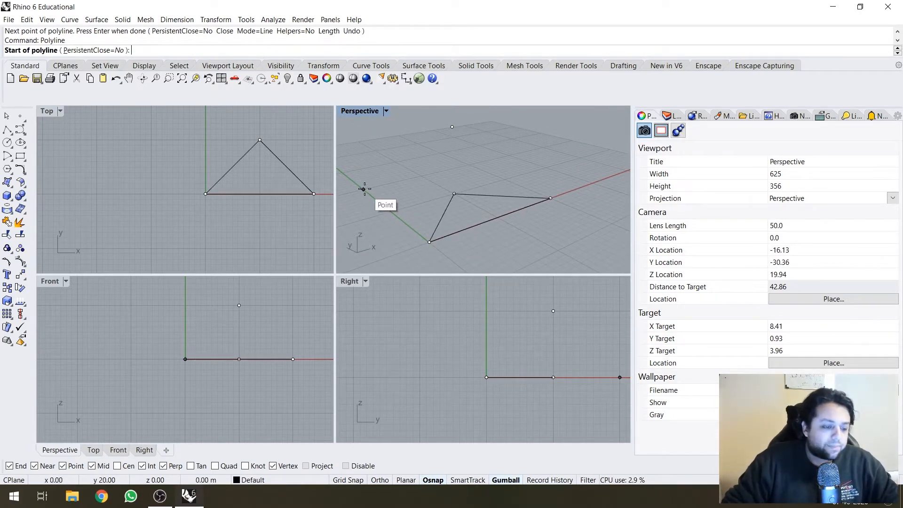
{"action": "left_click", "coordinate": [364, 189]}
{"action": "left_click", "coordinate": [453, 194]}
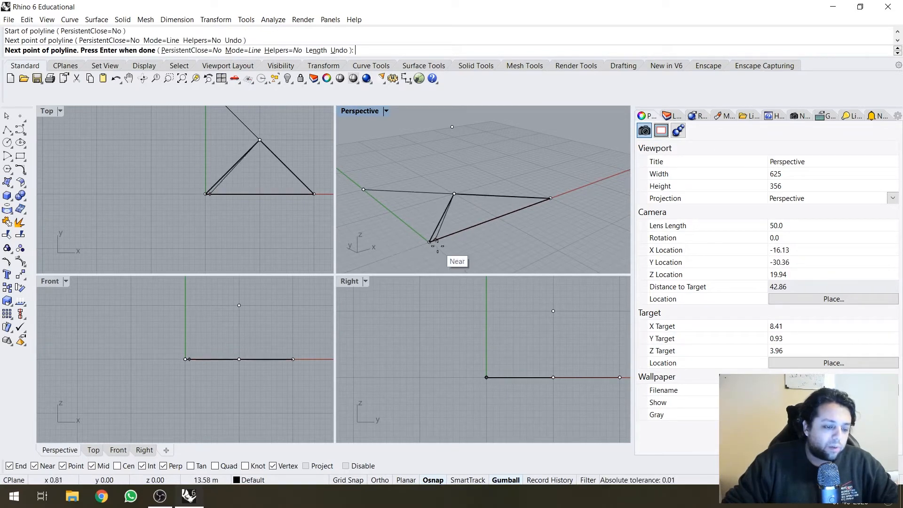
{"action": "left_click", "coordinate": [435, 242]}
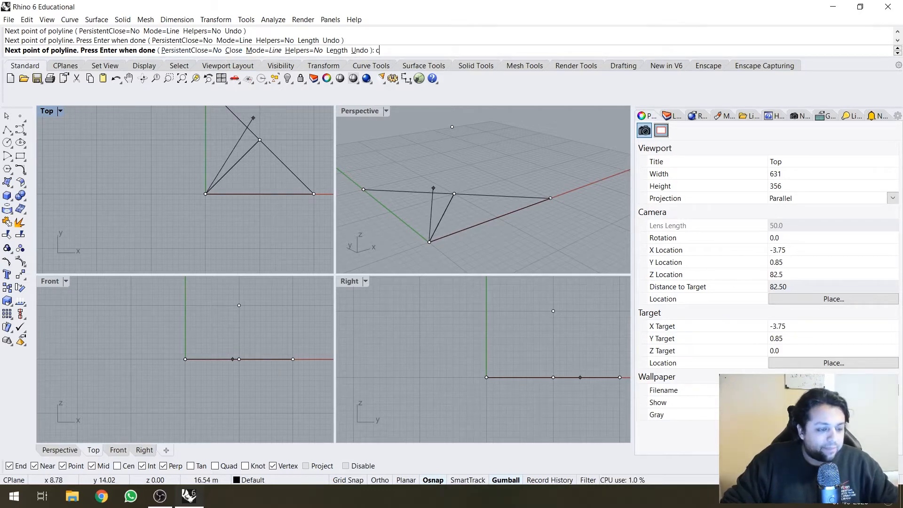
{"action": "type", "text": "c"}
{"action": "key", "text": "Return"}
{"action": "type", "text": "C"}
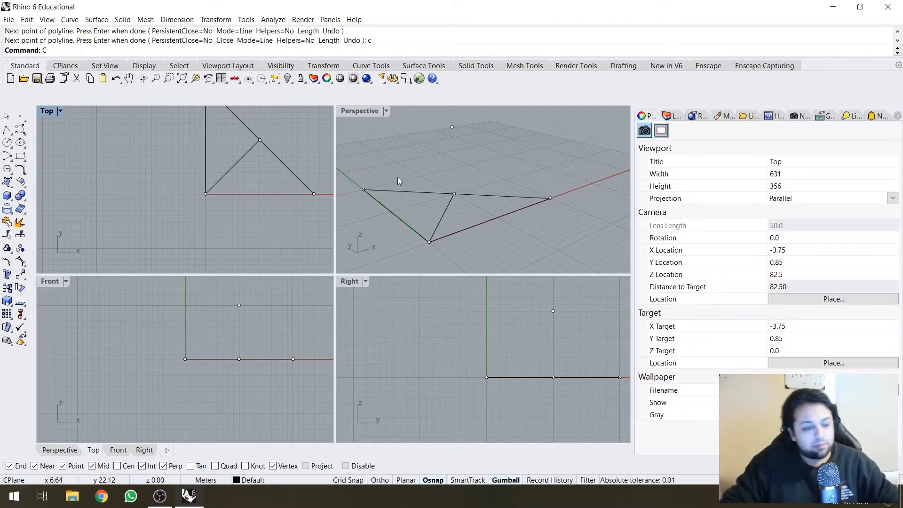
Step: Draw a closed triangular polyline snapped to the X-axis point at 20,0,0, the origin and the raised point at 10,10,10
{"action": "right_click_drag", "start_coordinate": [464, 163], "coordinate": [458, 165]}
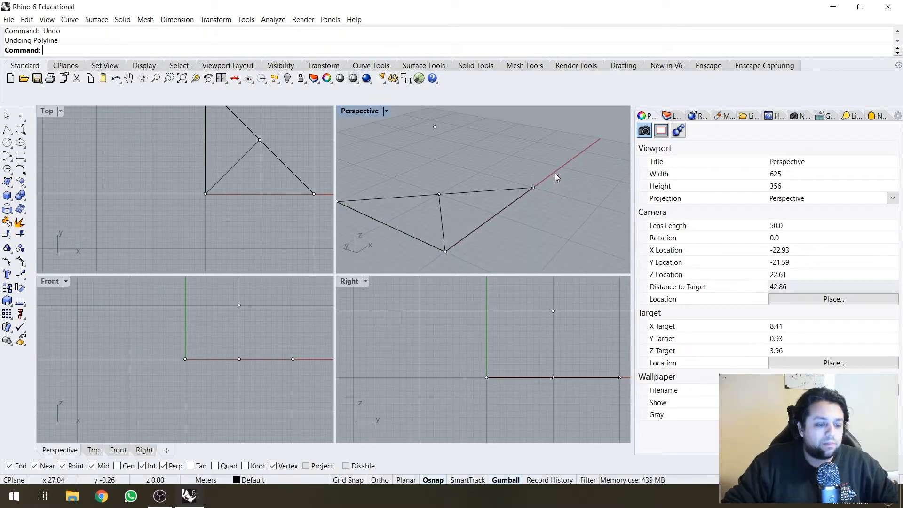
{"action": "right_click", "coordinate": [549, 178]}
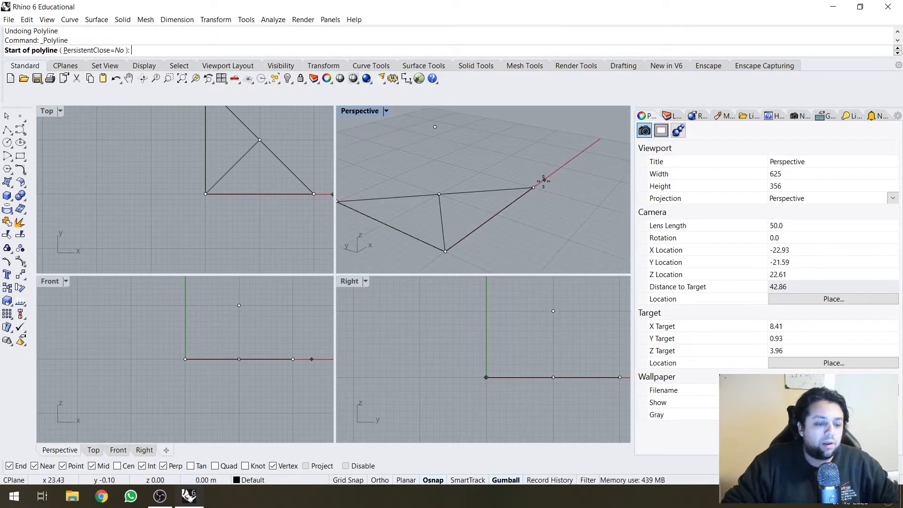
{"action": "left_click", "coordinate": [533, 188]}
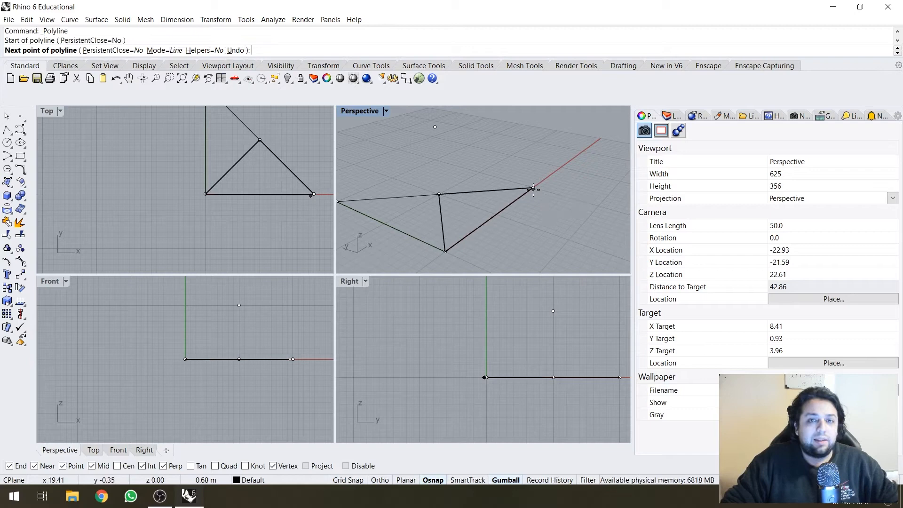
{"action": "left_click", "coordinate": [445, 251]}
{"action": "left_click", "coordinate": [435, 127]}
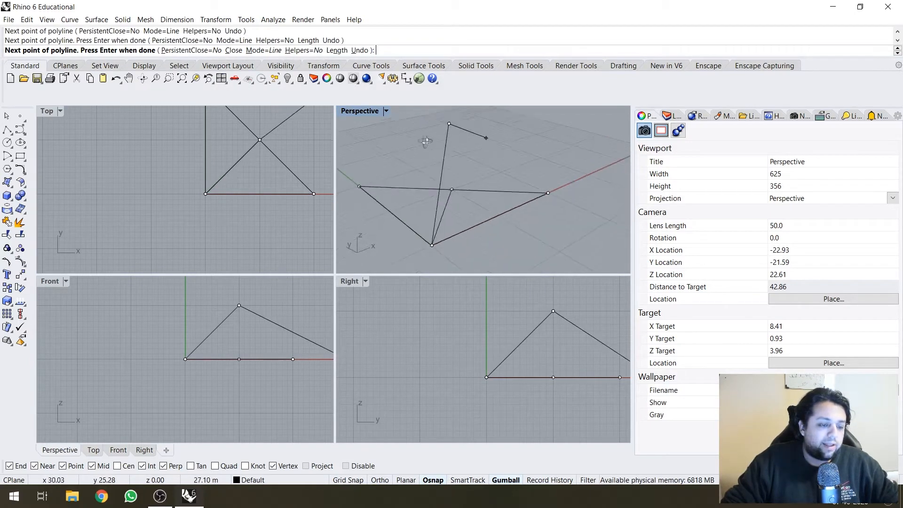
{"action": "right_click_drag", "start_coordinate": [484, 137], "coordinate": [447, 146]}
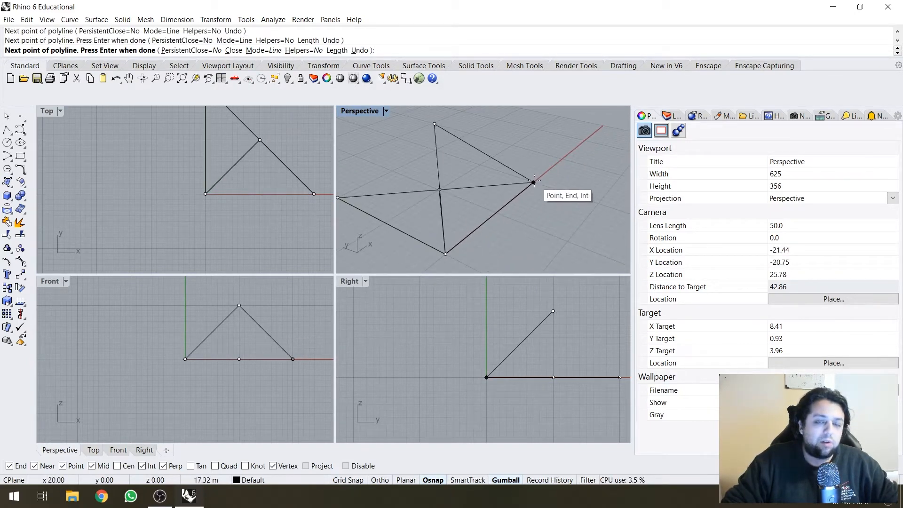
{"action": "right_click_drag", "start_coordinate": [534, 182], "coordinate": [488, 169]}
{"action": "right_click_drag", "start_coordinate": [496, 182], "coordinate": [484, 165]}
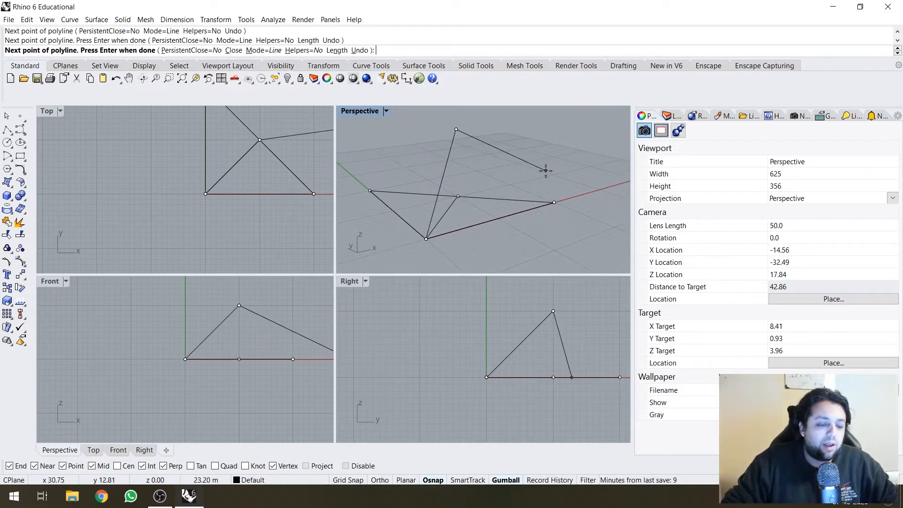
{"action": "type", "text": "c"}
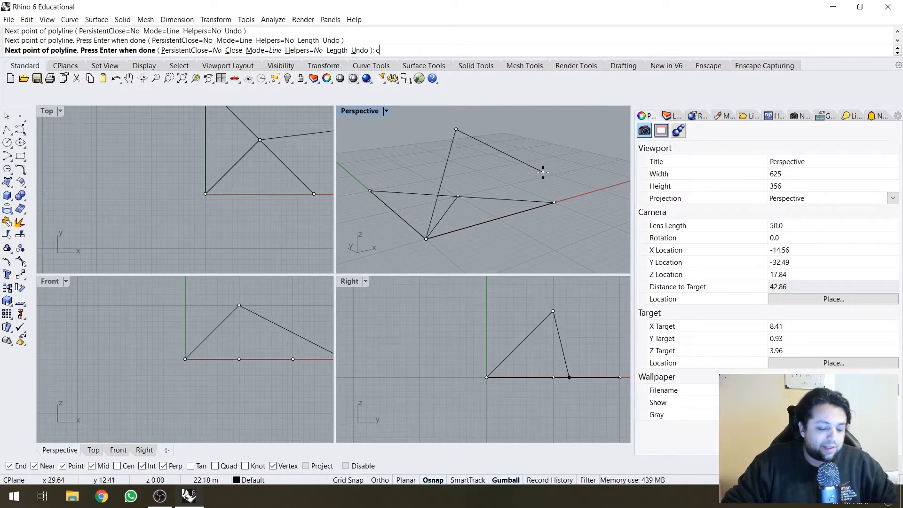
{"action": "key", "text": "BackSpace"}
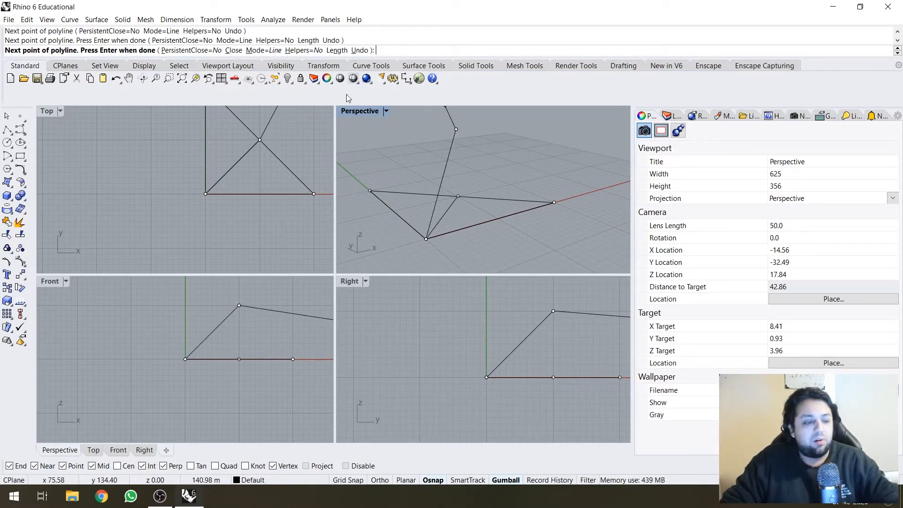
{"action": "left_click", "coordinate": [233, 51]}
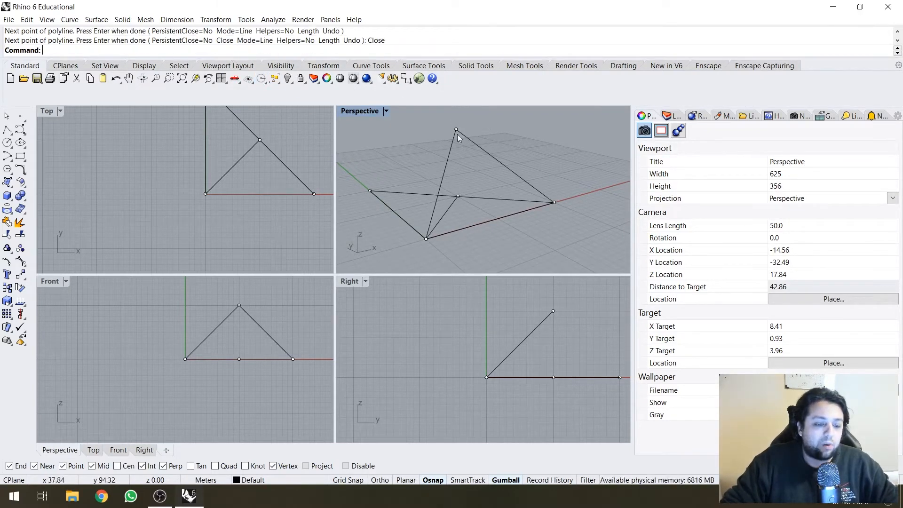
Step: Maximize the Perspective viewport and view the connected triangles from several angles
{"action": "left_click", "coordinate": [389, 157]}
{"action": "right_click_drag", "start_coordinate": [389, 156], "coordinate": [351, 167]}
{"action": "key", "text": "ctrl+m"}
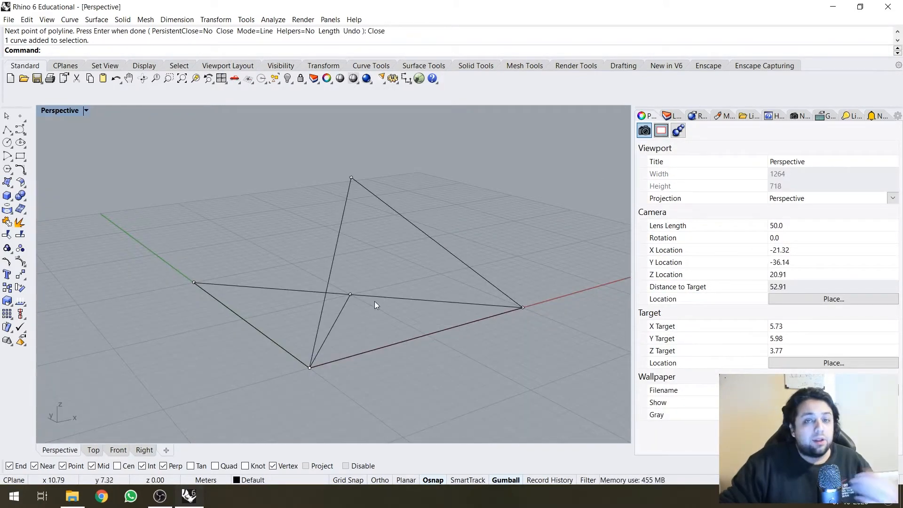
{"action": "mouse_move", "coordinate": [375, 296]}
{"action": "right_mouse_down"}
{"action": "mouse_move", "coordinate": [423, 306]}
{"action": "mouse_move", "coordinate": [388, 317]}
{"action": "mouse_move", "coordinate": [411, 318]}
{"action": "mouse_move", "coordinate": [369, 289]}
{"action": "right_mouse_up"}
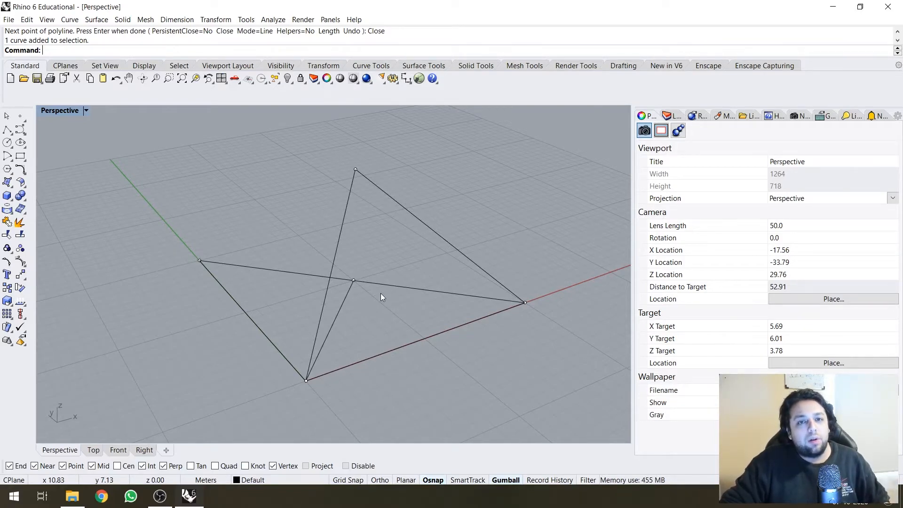
{"action": "right_click_drag", "start_coordinate": [349, 292], "coordinate": [294, 275]}
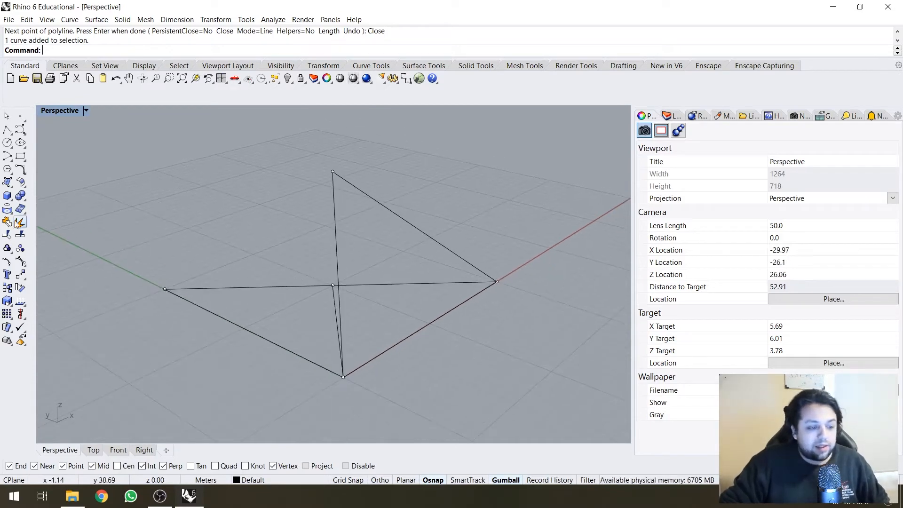
Step: Draw a 5 m single-segment polyline from the raised point, aimed at the Y-axis point at 0,20,0
{"action": "left_click", "coordinate": [7, 129]}
{"action": "right_click_drag", "start_coordinate": [137, 173], "coordinate": [239, 189]}
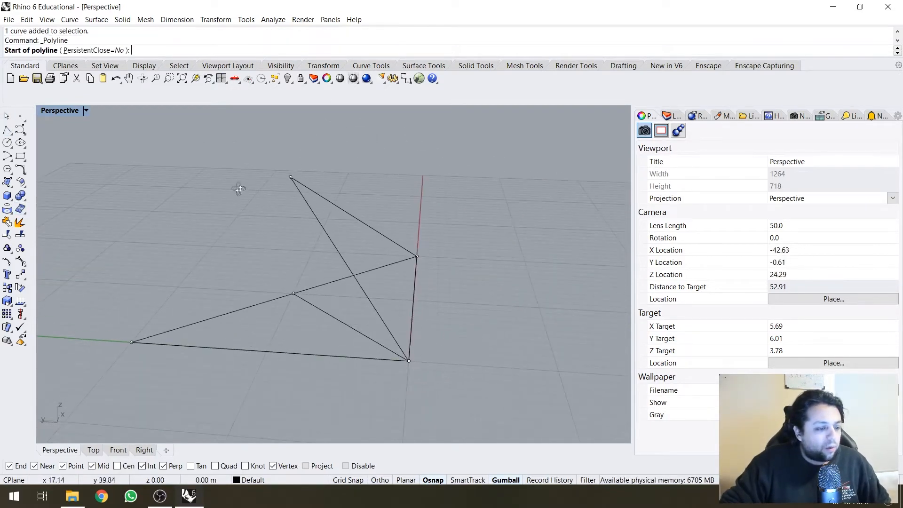
{"action": "left_click", "coordinate": [291, 177]}
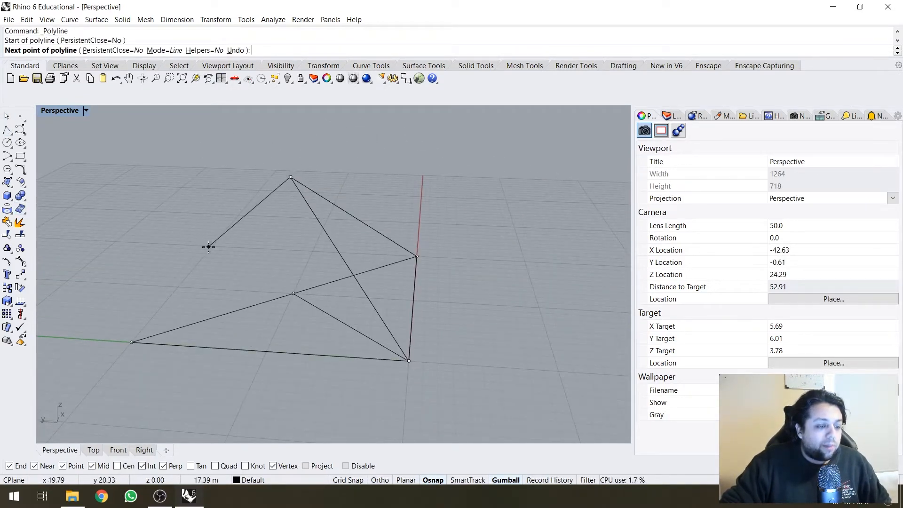
{"action": "right_click_drag", "start_coordinate": [212, 246], "coordinate": [221, 264]}
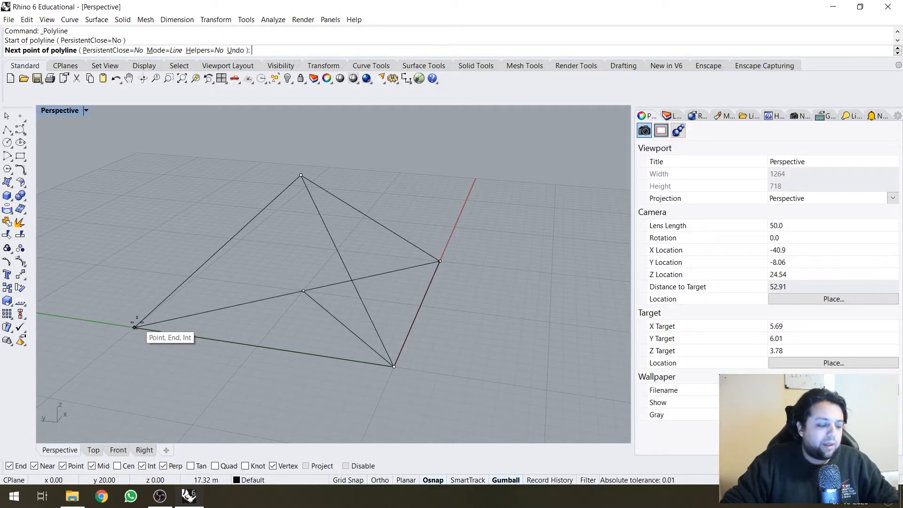
{"action": "type", "text": "5"}
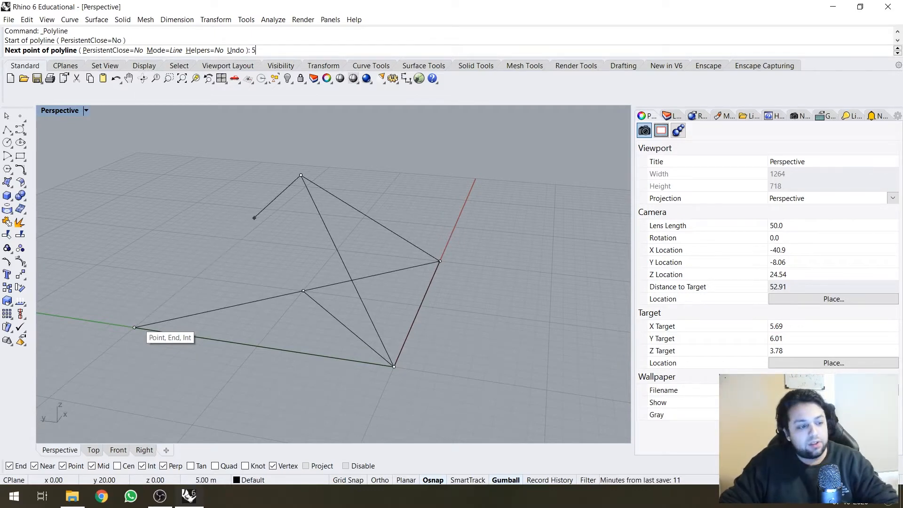
{"action": "key", "text": "Return"}
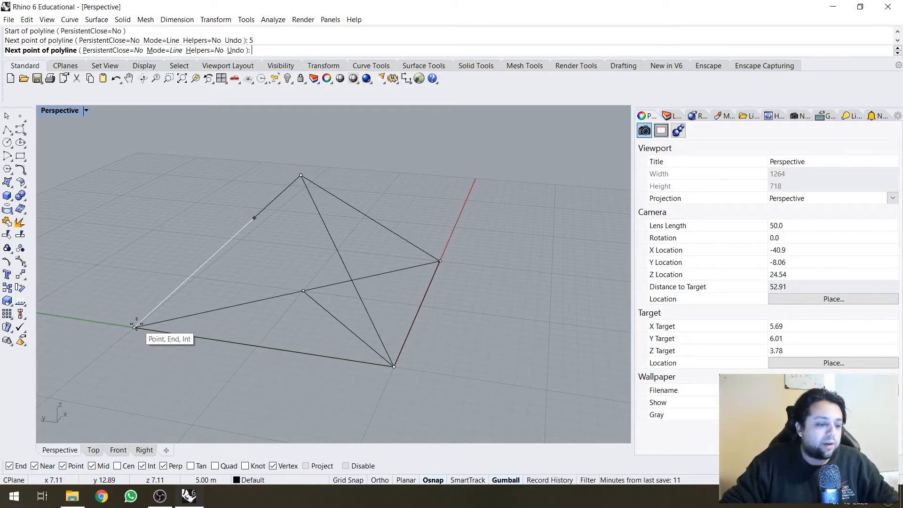
{"action": "left_click", "coordinate": [135, 326]}
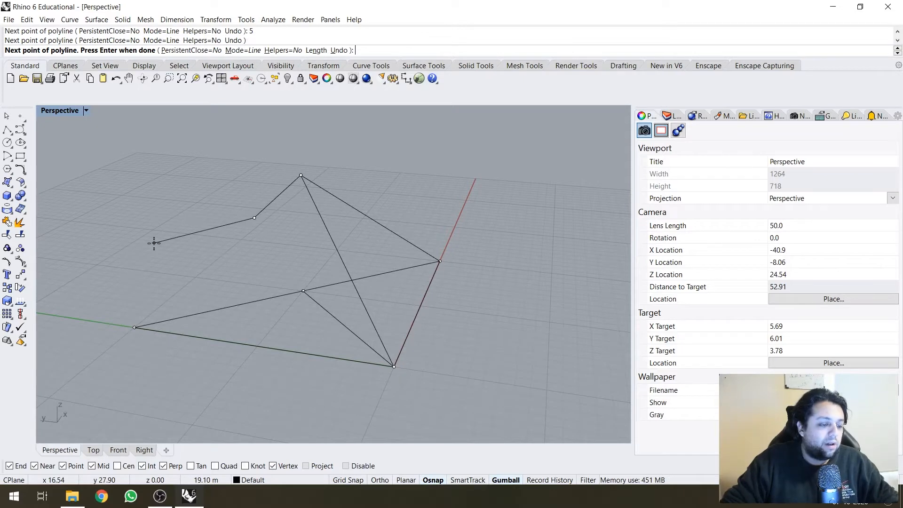
{"action": "key", "text": "Return"}
Step: Measure the length of the short open segment starting at the raised point
{"action": "right_click_drag", "start_coordinate": [153, 242], "coordinate": [236, 262]}
{"action": "left_click", "coordinate": [266, 209]}
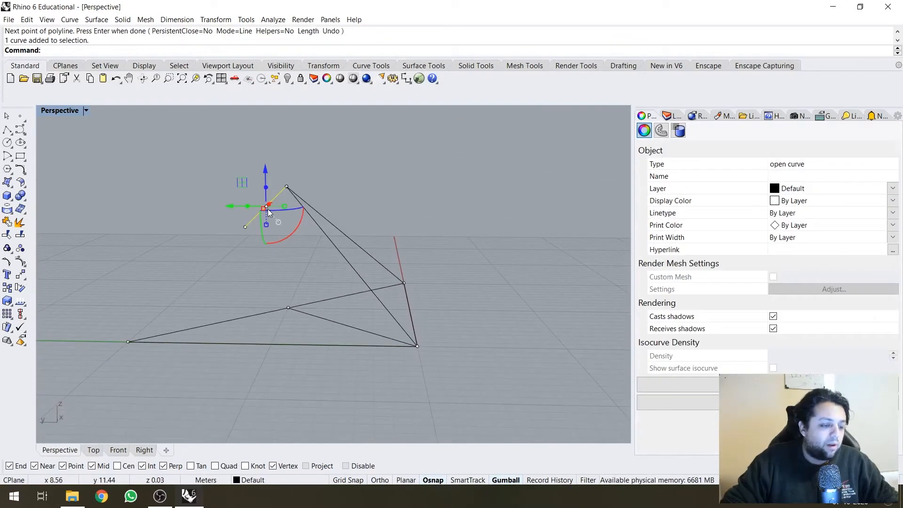
{"action": "type", "text": "Length"}
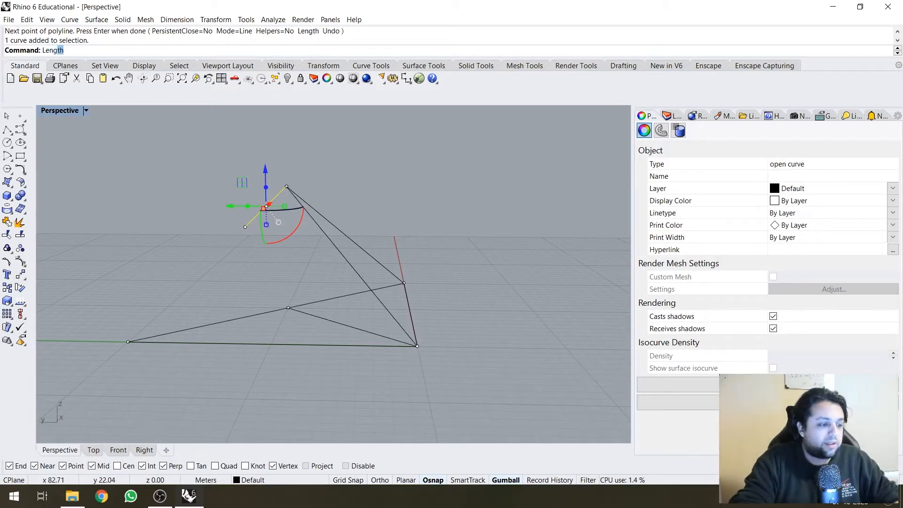
{"action": "key", "text": "Return"}
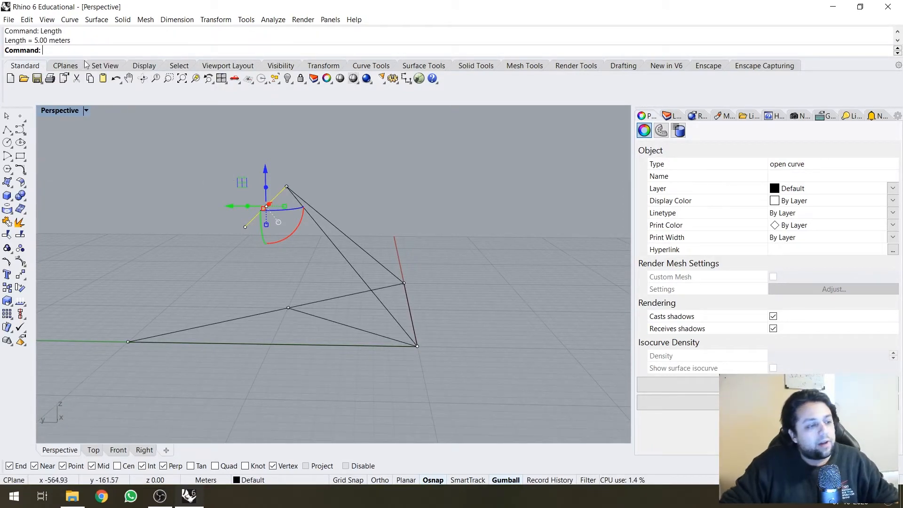
{"action": "left_click", "coordinate": [185, 207]}
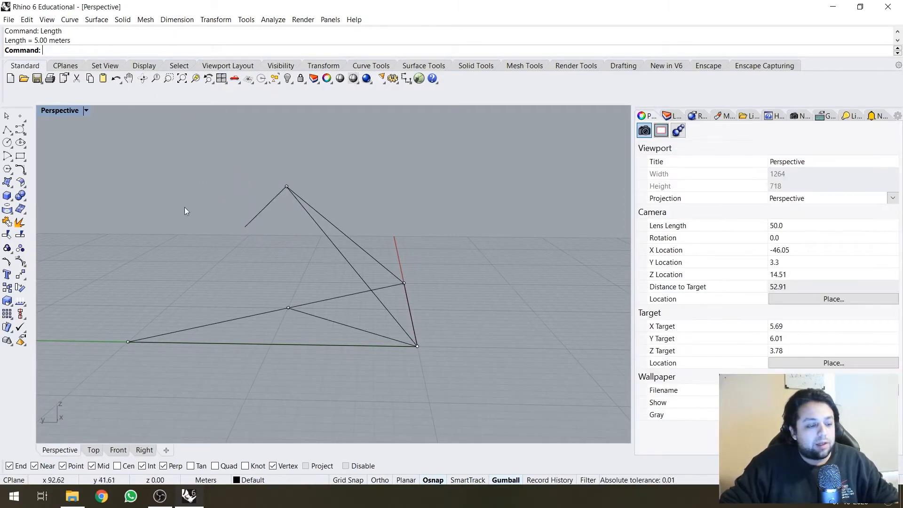
Step: Draw a 10 m single-segment polyline from the free end of the 5 m segment, aimed at the origin
{"action": "right_click_drag", "start_coordinate": [184, 207], "coordinate": [225, 298]}
{"action": "right_click", "coordinate": [225, 297]}
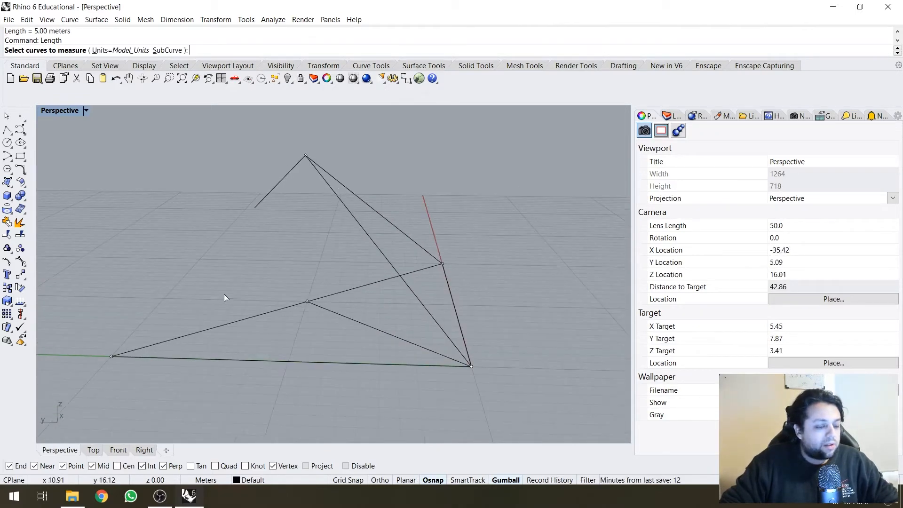
{"action": "left_click", "coordinate": [7, 129]}
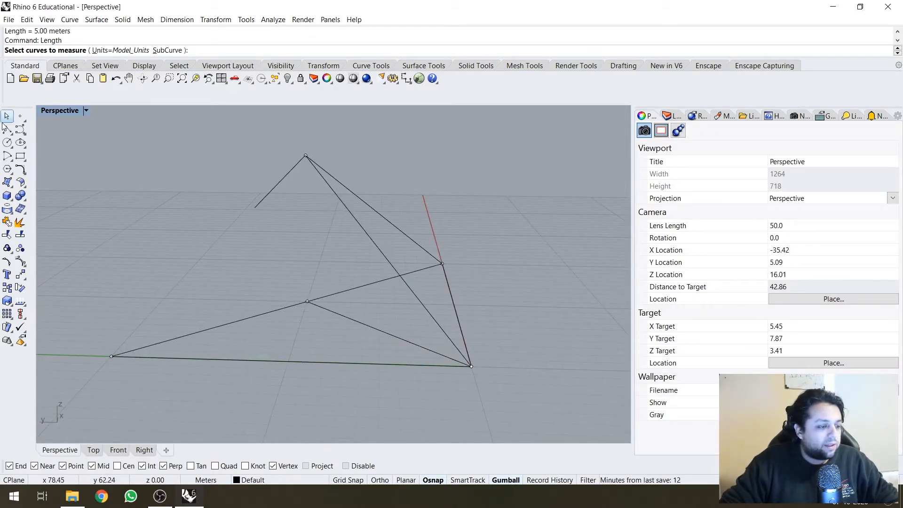
{"action": "left_click", "coordinate": [264, 212]}
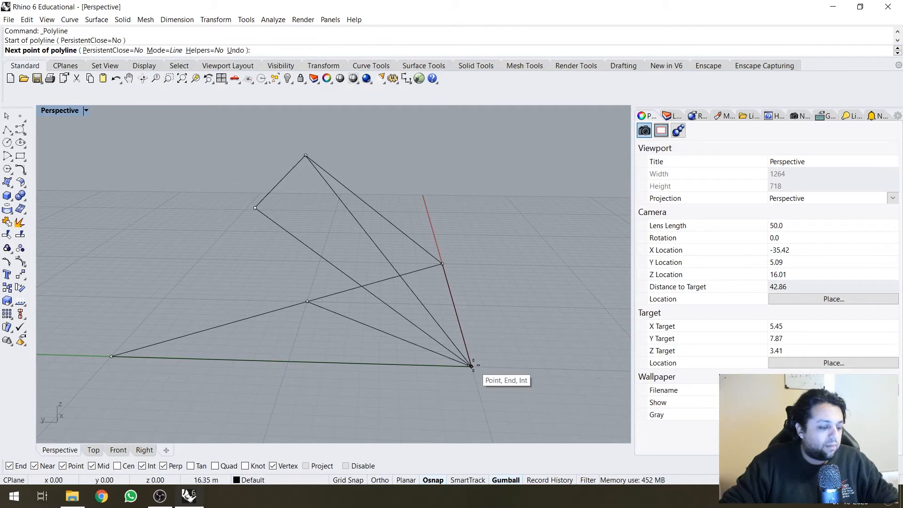
{"action": "type", "text": "1"}
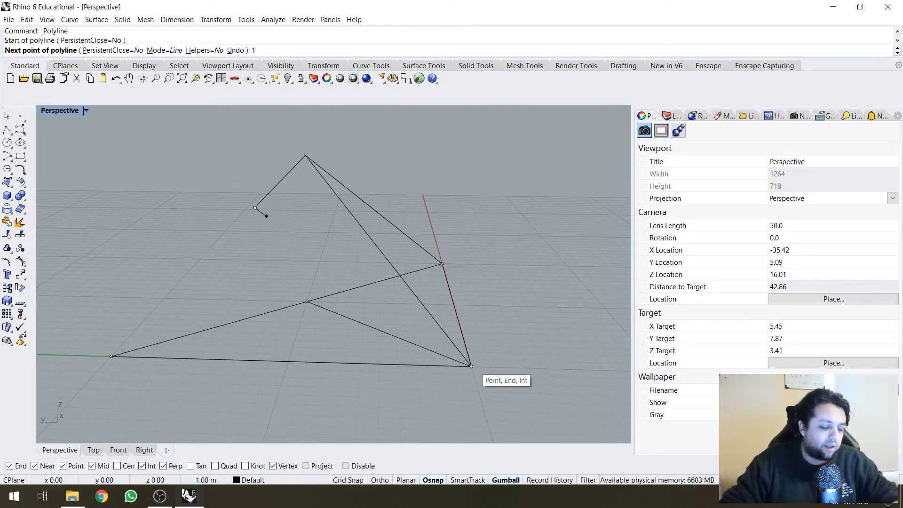
{"action": "key", "text": "Return"}
{"action": "left_click", "coordinate": [471, 365]}
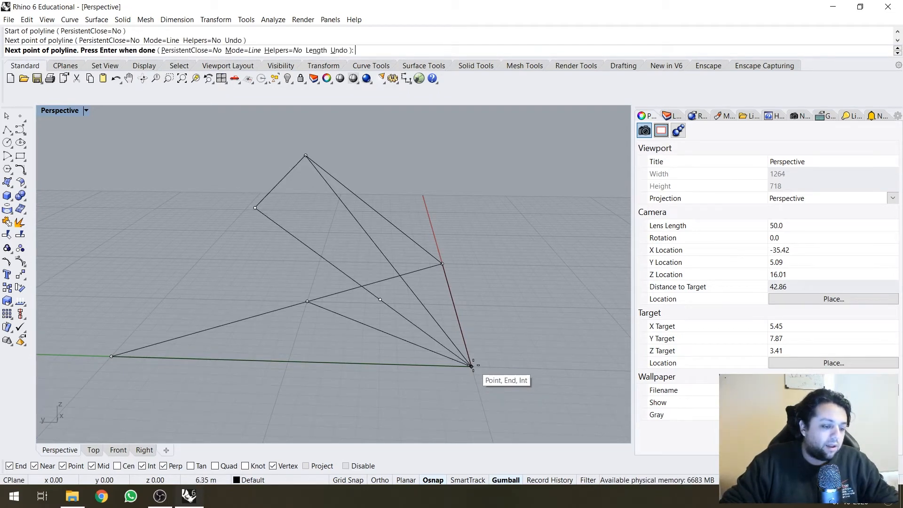
{"action": "key", "text": "Return"}
Step: Finish the 10 m single-segment polyline without adding further points
{"action": "key", "text": "Return"}
{"action": "right_click_drag", "start_coordinate": [472, 365], "coordinate": [323, 281]}
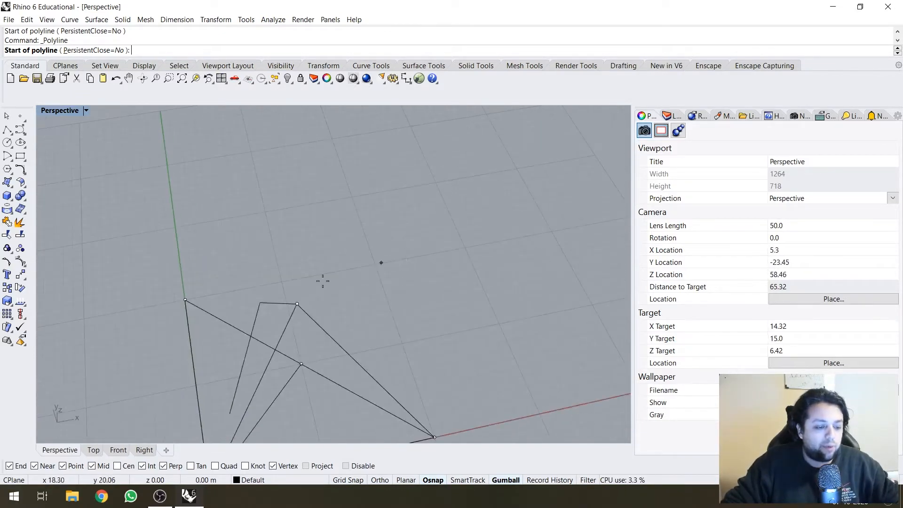
{"action": "left_click", "coordinate": [297, 304]}
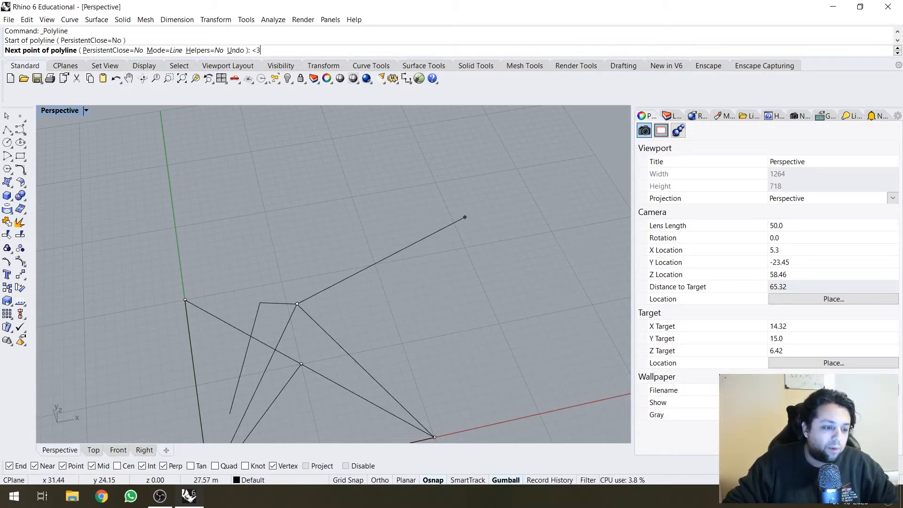
{"action": "type", "text": "0"}
{"action": "key", "text": "Return"}
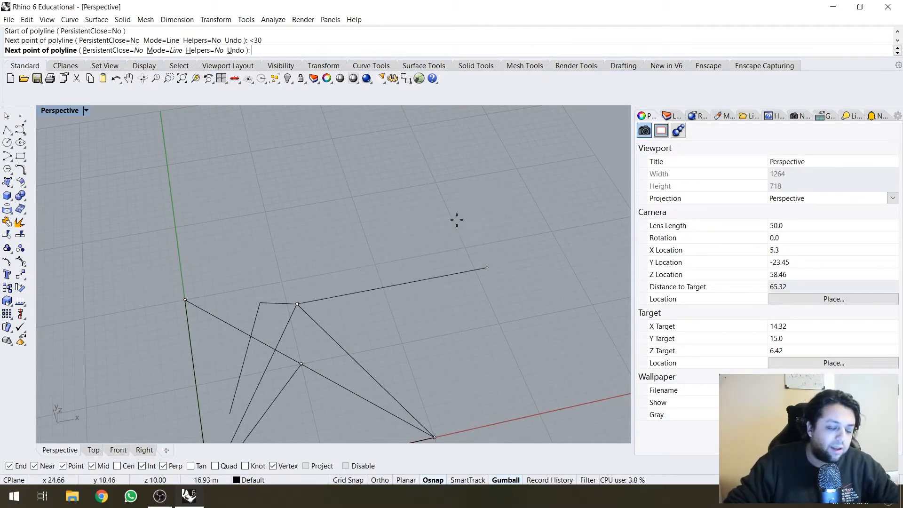
{"action": "mouse_move", "coordinate": [339, 187]}
{"action": "right_mouse_down"}
{"action": "mouse_move", "coordinate": [427, 154]}
{"action": "mouse_move", "coordinate": [337, 184]}
{"action": "right_mouse_up"}
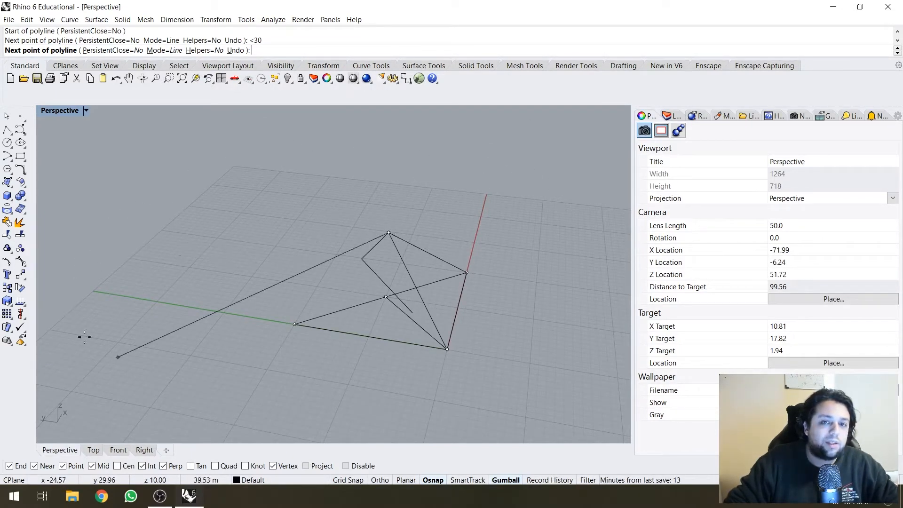
{"action": "right_click_drag", "start_coordinate": [519, 395], "coordinate": [490, 262]}
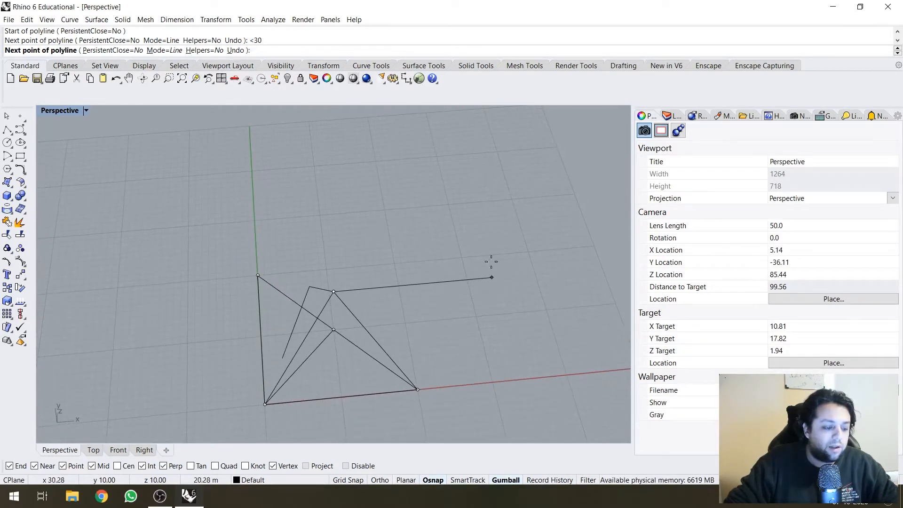
{"action": "right_click_drag", "start_coordinate": [514, 228], "coordinate": [508, 205]}
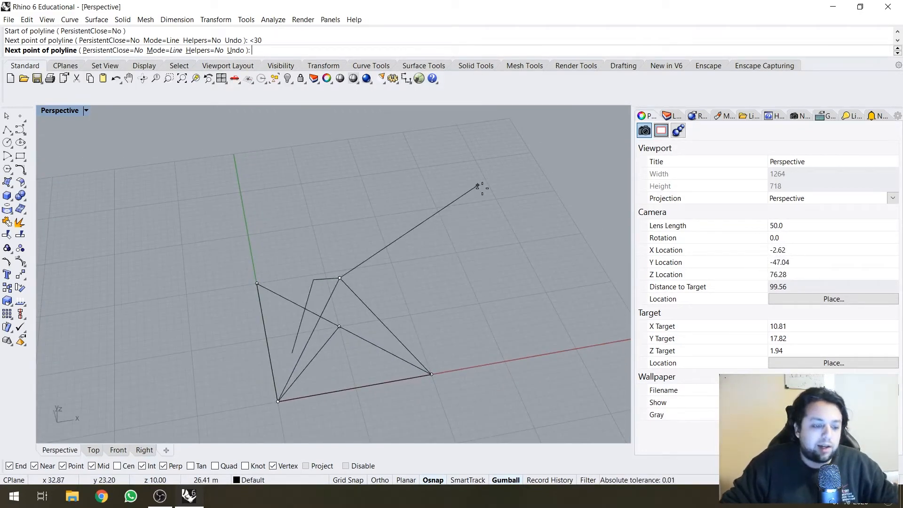
{"action": "type", "text": "3"}
{"action": "key", "text": "BackSpace"}
{"action": "type", "text": "20"}
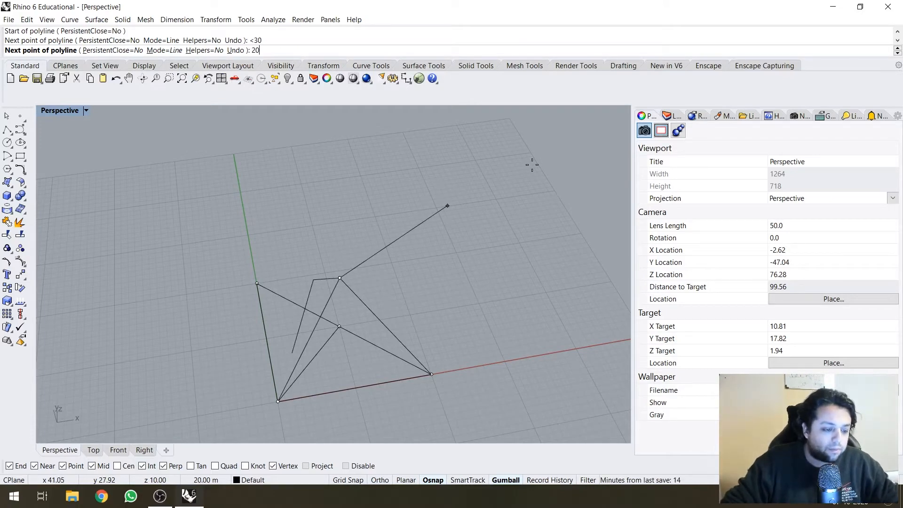
{"action": "key", "text": "Return"}
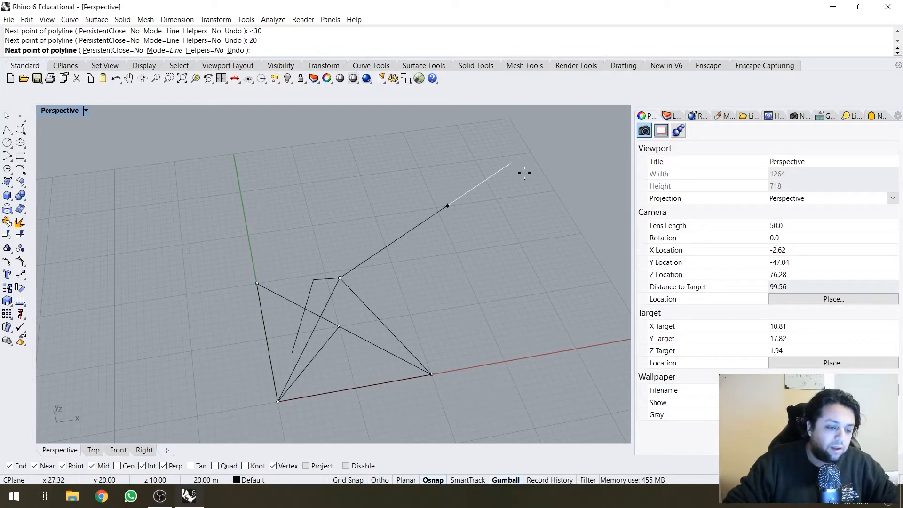
{"action": "left_click", "coordinate": [524, 173]}
{"action": "right_click_drag", "start_coordinate": [473, 319], "coordinate": [493, 179]}
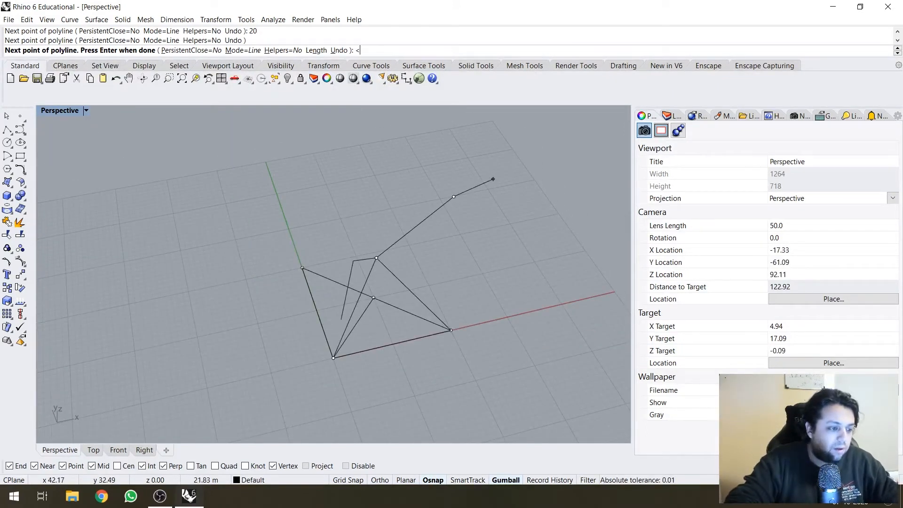
{"action": "type", "text": "5"}
{"action": "key", "text": "Return"}
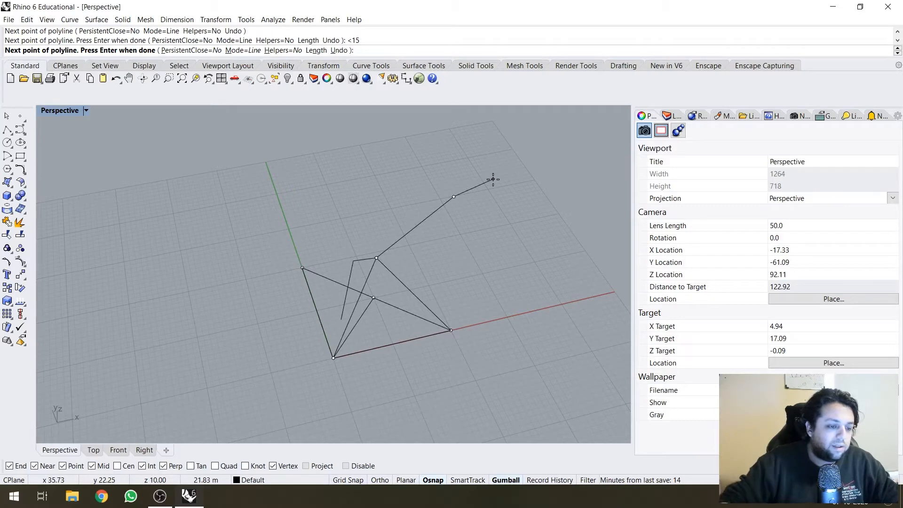
{"action": "key", "text": "Return"}
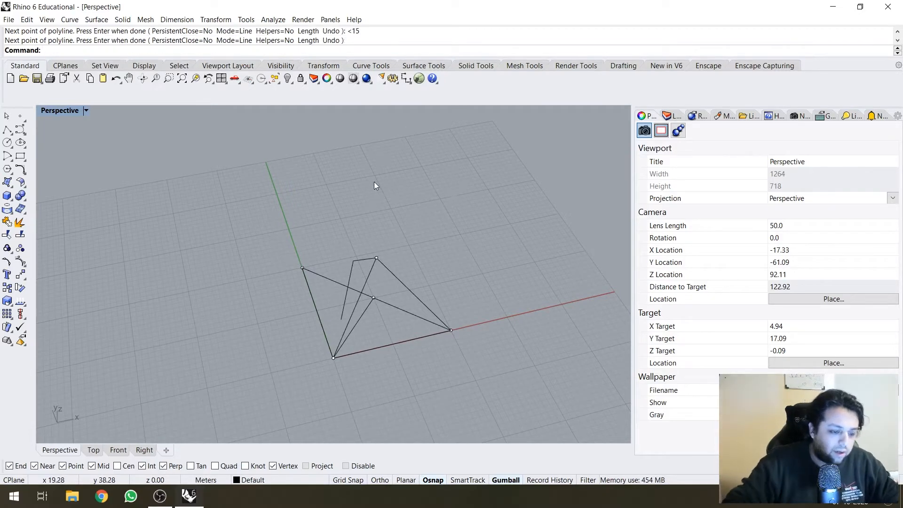
Step: Start a new polyline at the raised point with a 20 m first segment constrained to a 30° angle
{"action": "key", "text": "Return"}
{"action": "left_click", "coordinate": [378, 258]}
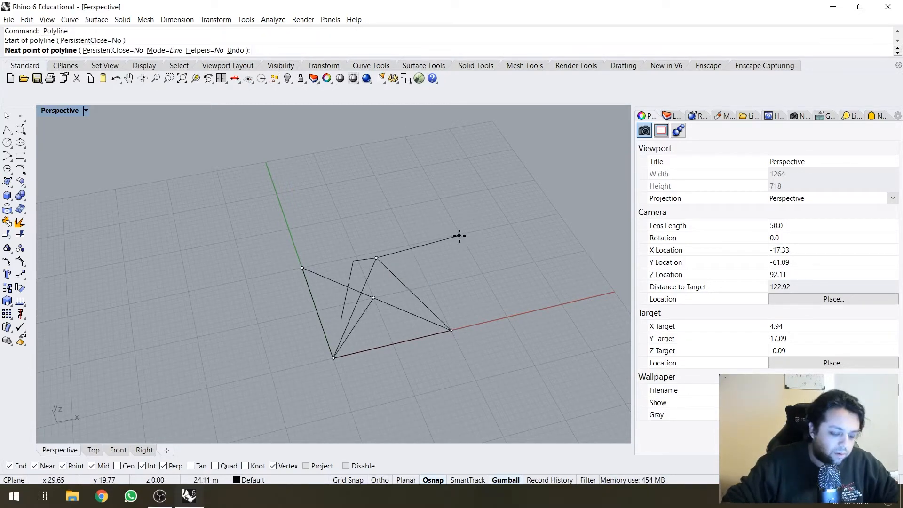
{"action": "type", "text": "<30"}
{"action": "key", "text": "Return"}
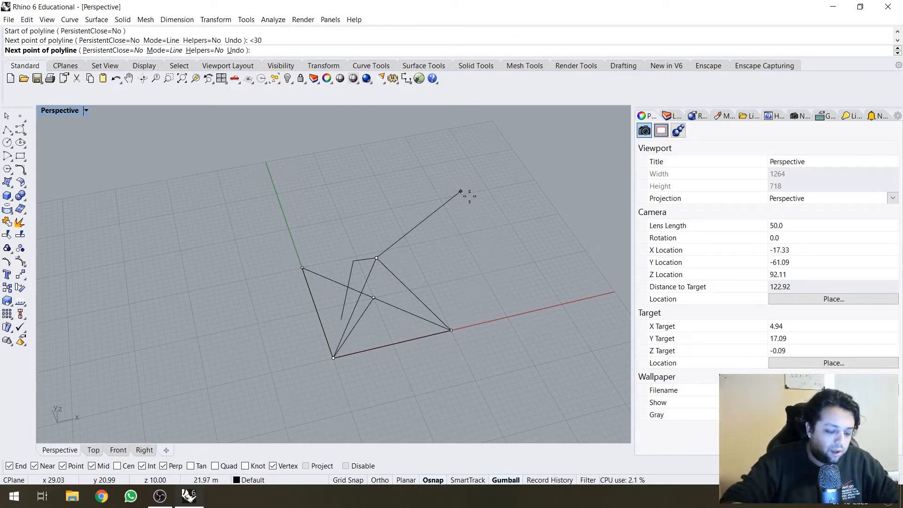
{"action": "type", "text": "20"}
{"action": "key", "text": "Return"}
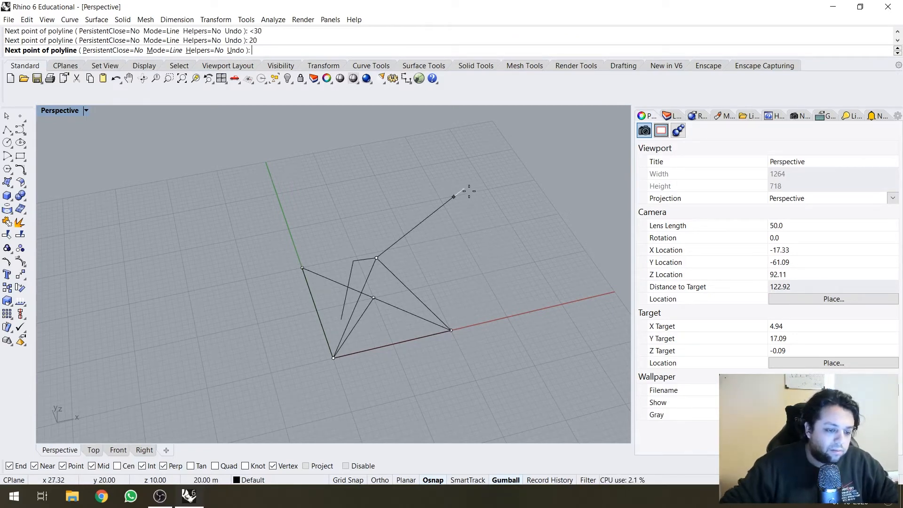
{"action": "left_click", "coordinate": [469, 191]}
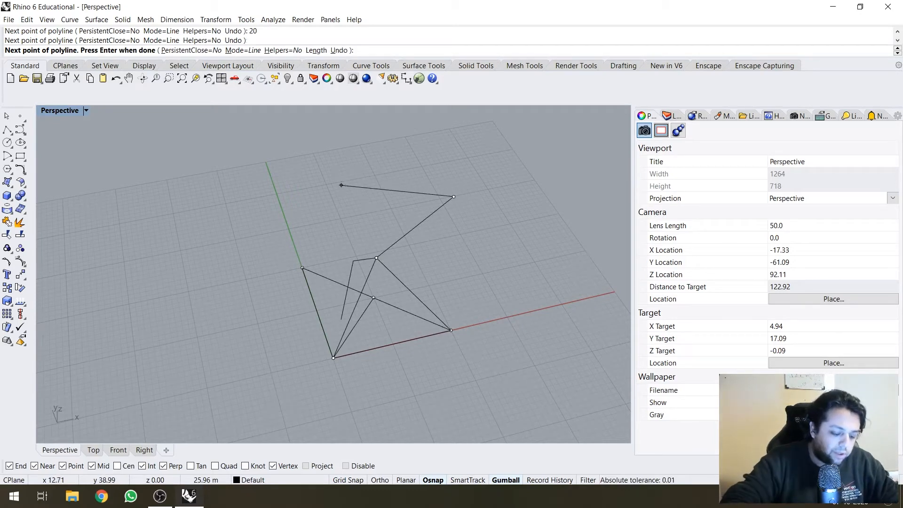
Step: Add a second polyline segment 30 m long, constrained to 15° and heading back towards the Y-axis side
{"action": "type", "text": "<15"}
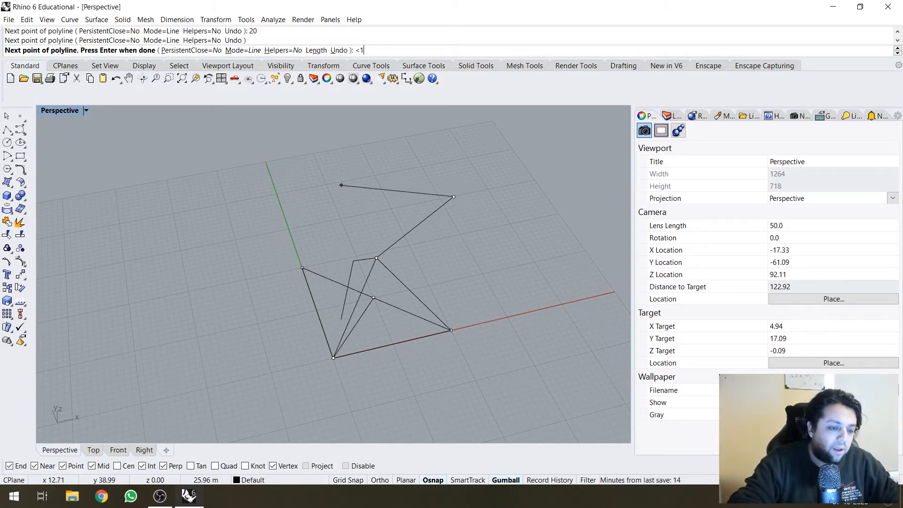
{"action": "key", "text": "Return"}
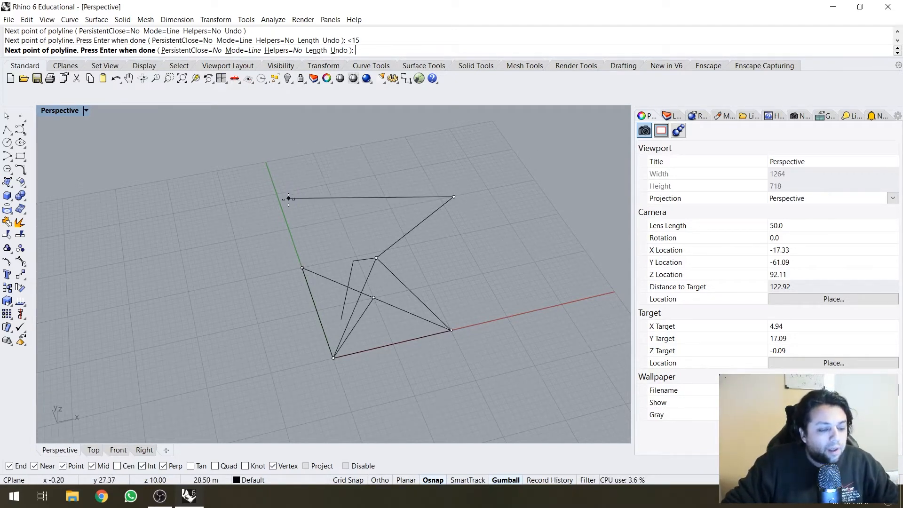
{"action": "right_click_drag", "start_coordinate": [289, 227], "coordinate": [339, 238]}
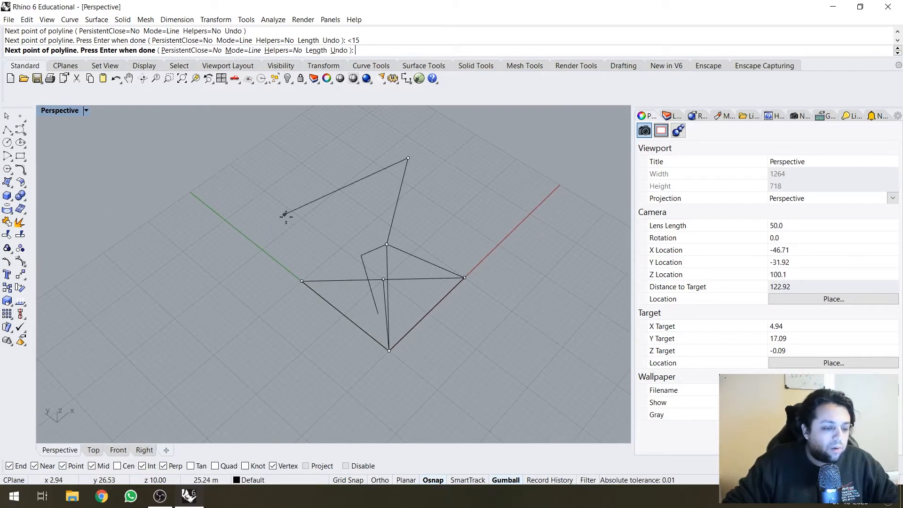
{"action": "type", "text": "30"}
{"action": "key", "text": "Return"}
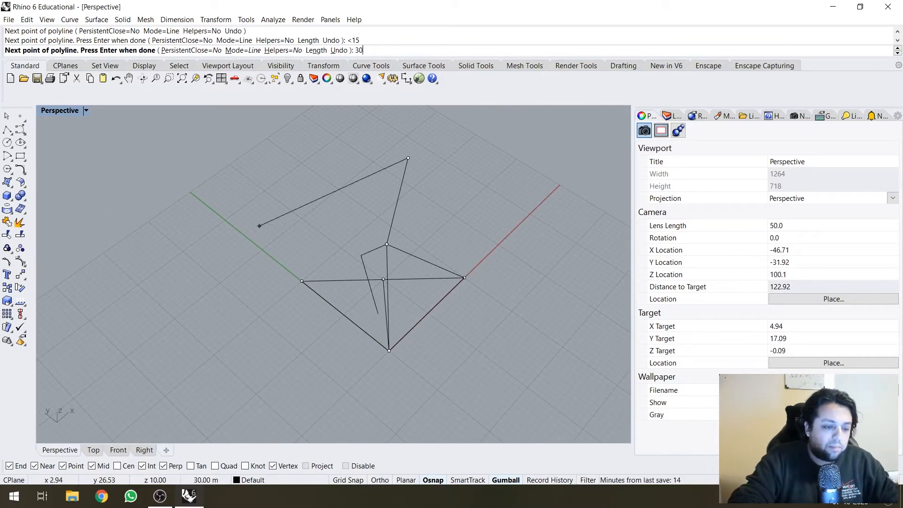
{"action": "left_click", "coordinate": [223, 219]}
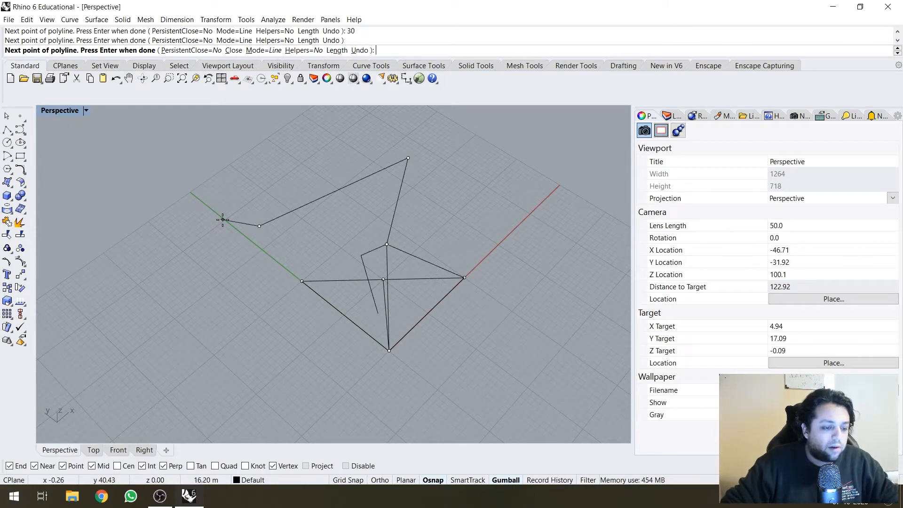
Step: Close the polyline back to its start at the raised point, forming a triangle
{"action": "mouse_move", "coordinate": [221, 216]}
{"action": "right_mouse_down"}
{"action": "mouse_move", "coordinate": [276, 243]}
{"action": "mouse_move", "coordinate": [306, 228]}
{"action": "right_mouse_up"}
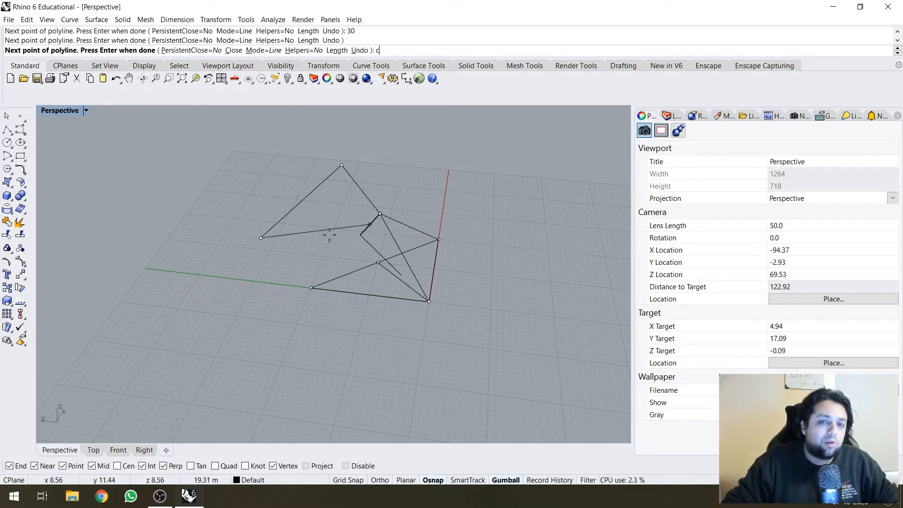
{"action": "type", "text": "c"}
{"action": "key", "text": "Return"}
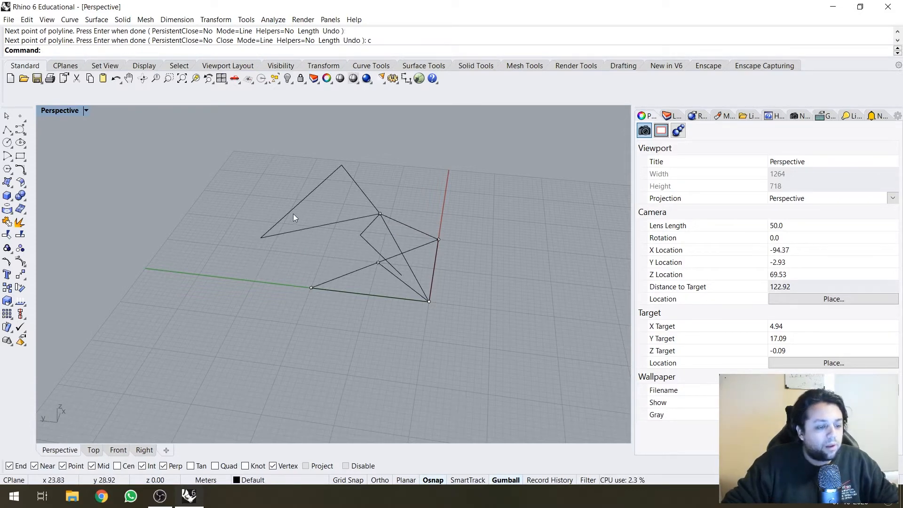
{"action": "right_click_drag", "start_coordinate": [292, 213], "coordinate": [357, 234]}
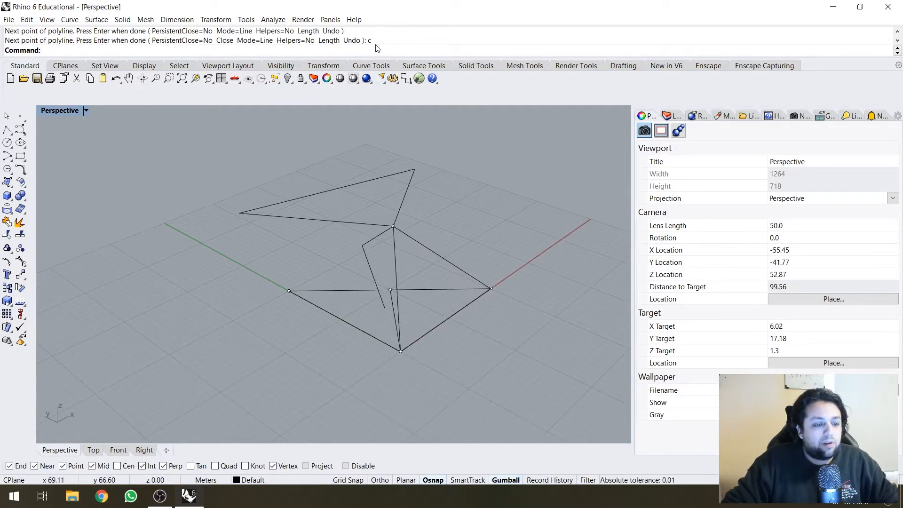
{"action": "left_click", "coordinate": [364, 53]}
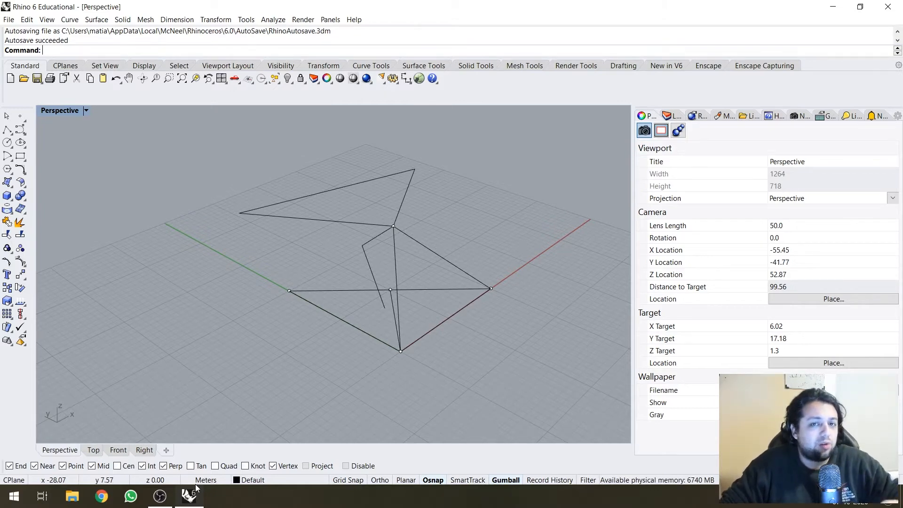
{"action": "right_click_drag", "start_coordinate": [400, 349], "coordinate": [329, 236]}
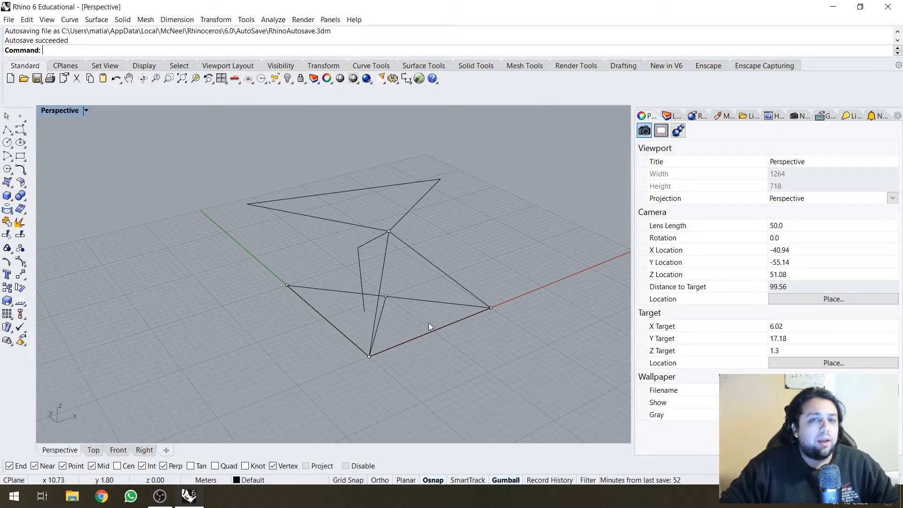
{"action": "right_click_drag", "start_coordinate": [413, 317], "coordinate": [419, 315]}
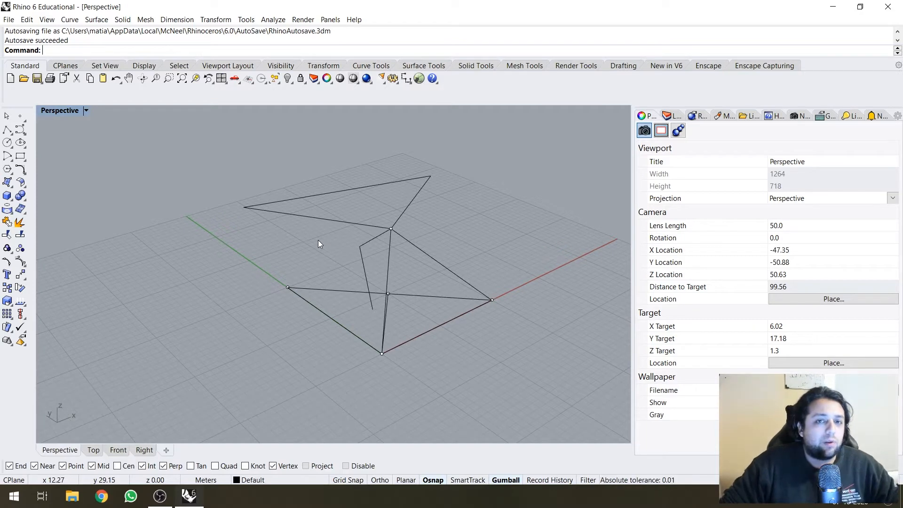
{"action": "left_click", "coordinate": [7, 182]}
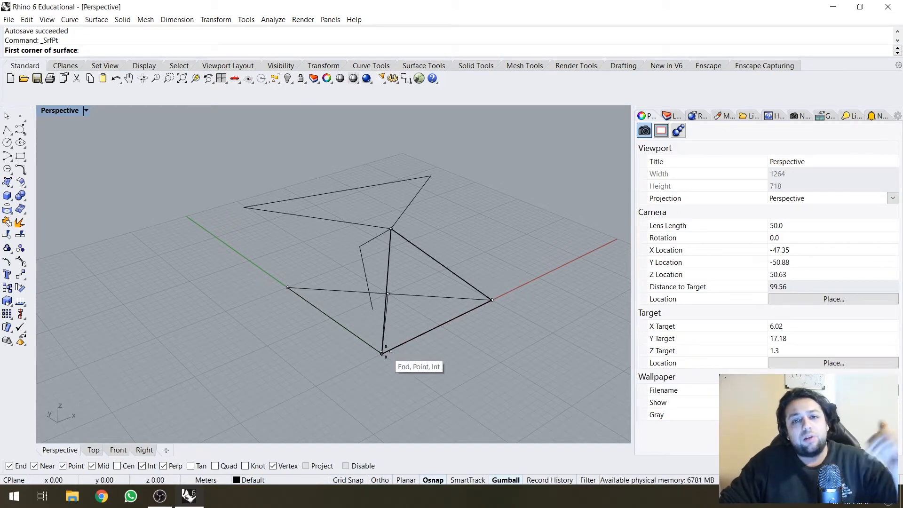
{"action": "right_click_drag", "start_coordinate": [382, 352], "coordinate": [444, 362]}
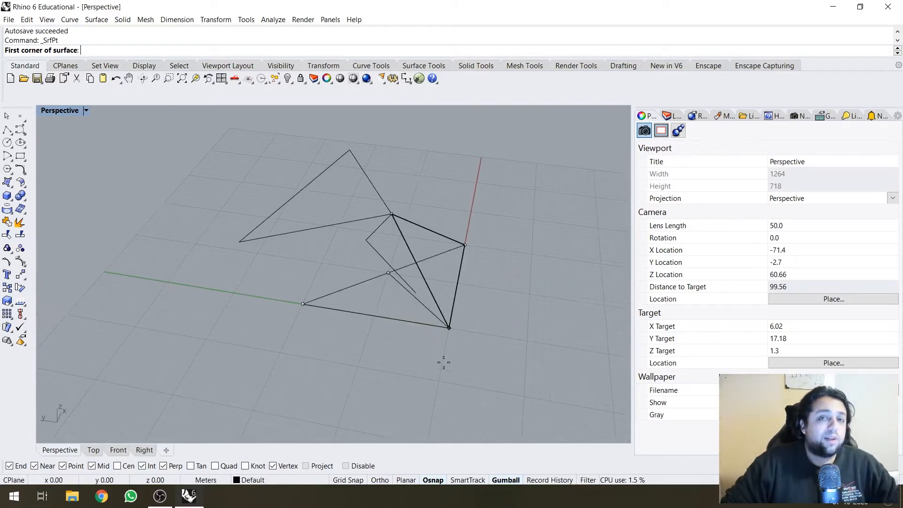
{"action": "key", "text": "Escape"}
Step: Examine the origin point and the closed triangle standing on the X axis by selecting each in turn
{"action": "right_click_drag", "start_coordinate": [451, 219], "coordinate": [379, 286]}
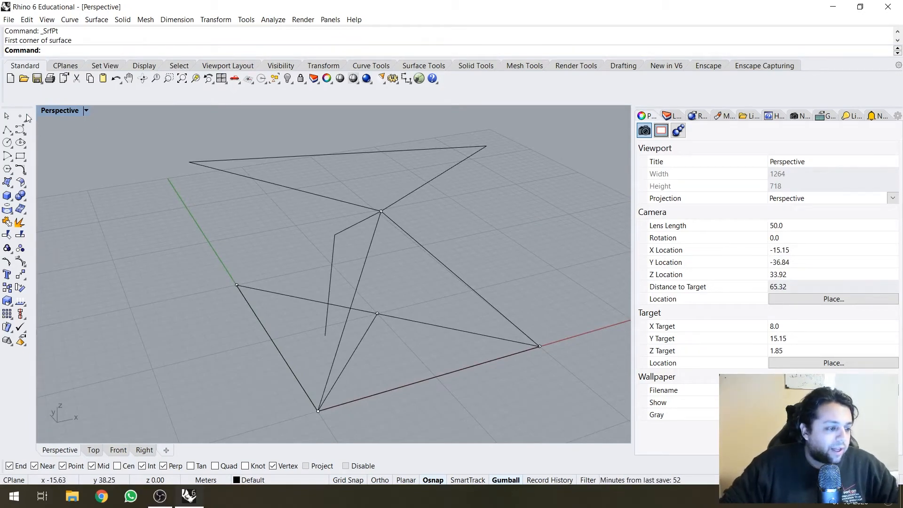
{"action": "left_click", "coordinate": [318, 411]}
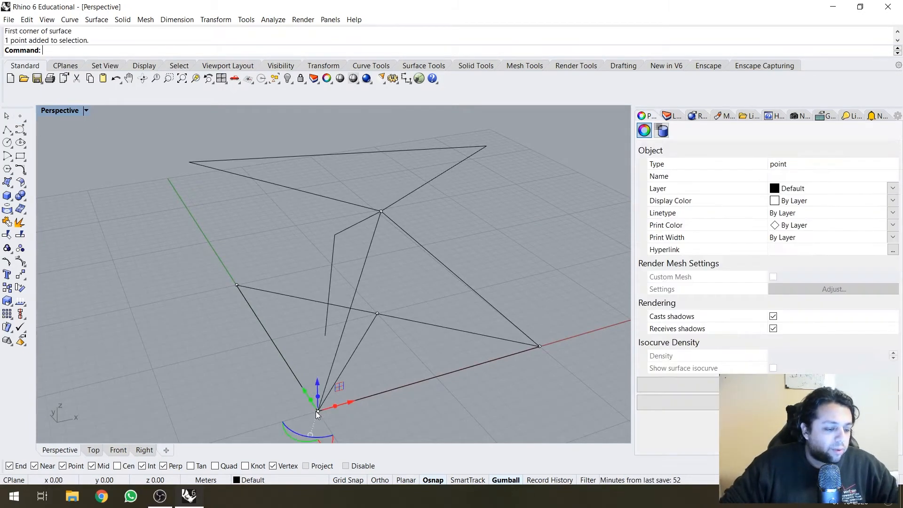
{"action": "left_click", "coordinate": [254, 405]}
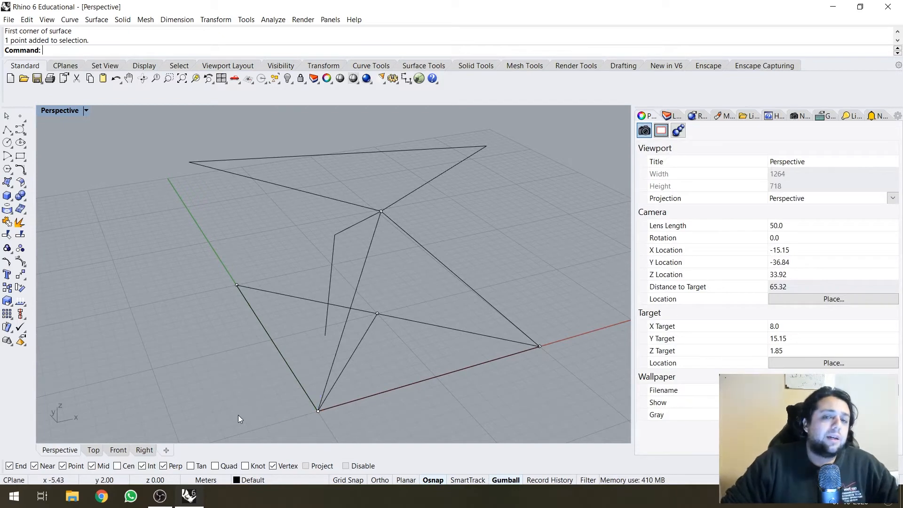
{"action": "left_click", "coordinate": [374, 233]}
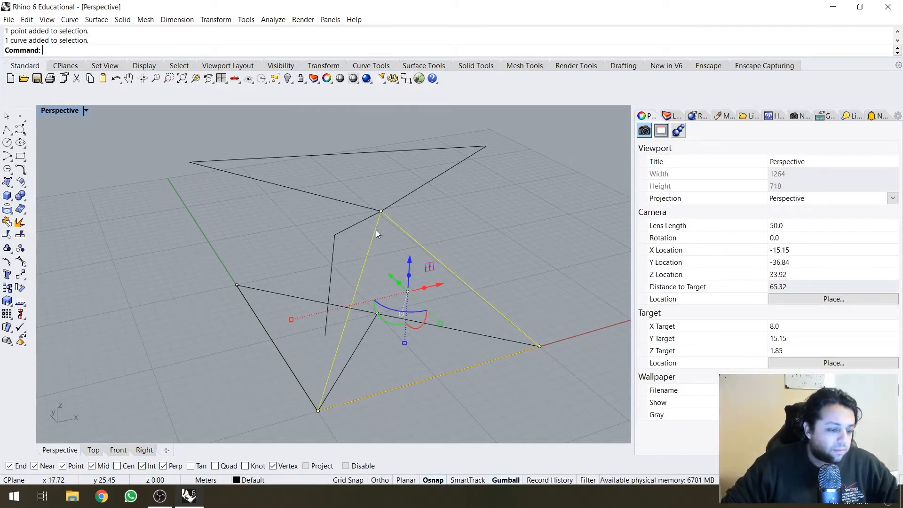
{"action": "left_click", "coordinate": [390, 248]}
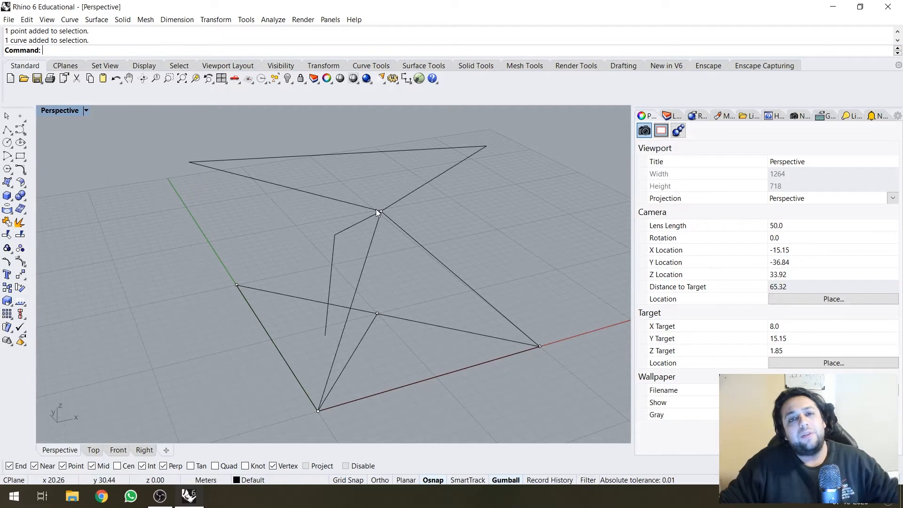
{"action": "left_click", "coordinate": [441, 264]}
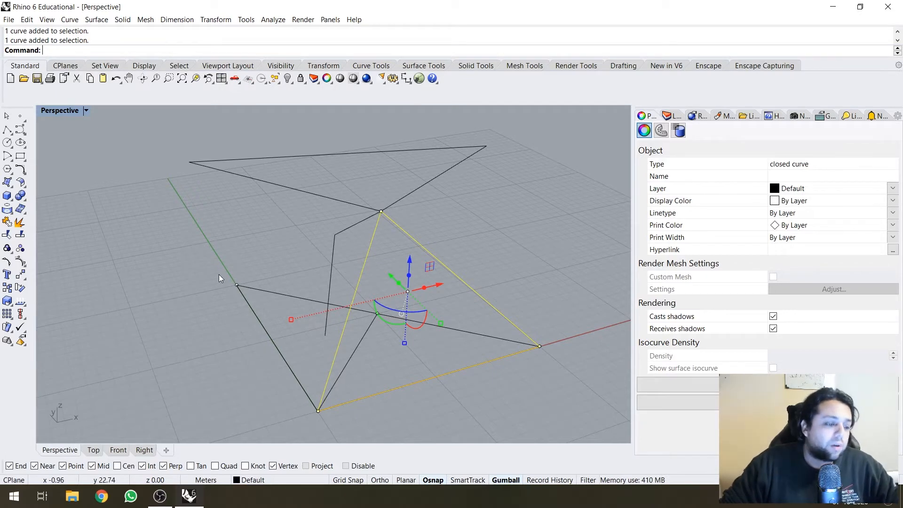
Step: Create a three-corner surface from the origin point, the raised point and the point on the X axis
{"action": "right_click_drag", "start_coordinate": [221, 278], "coordinate": [329, 297]}
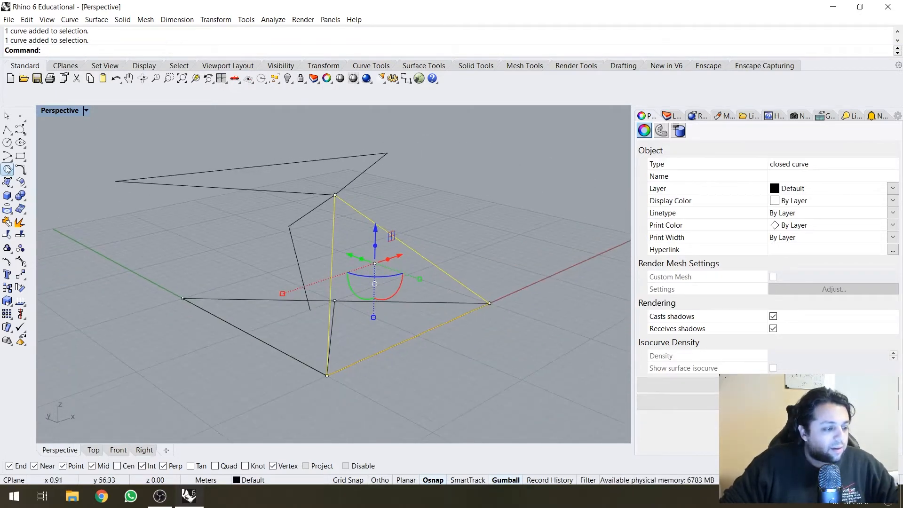
{"action": "left_click", "coordinate": [7, 182]}
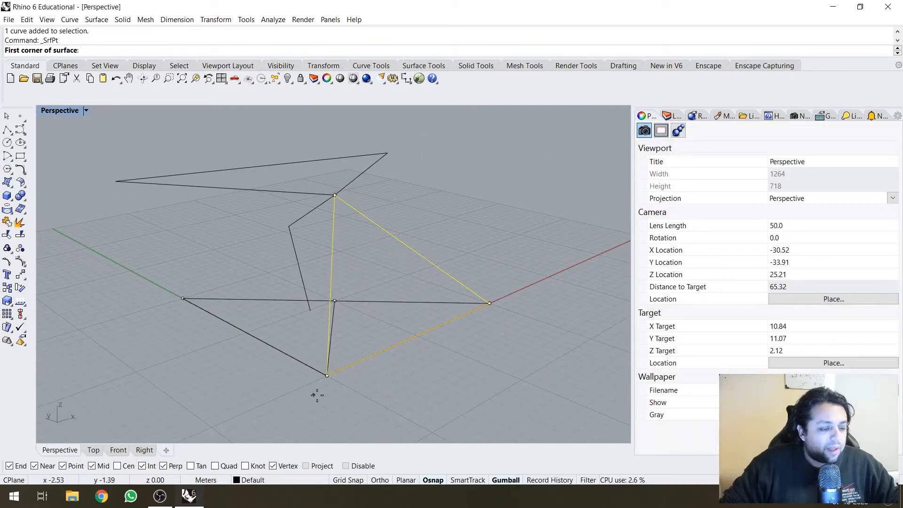
{"action": "left_click", "coordinate": [327, 375]}
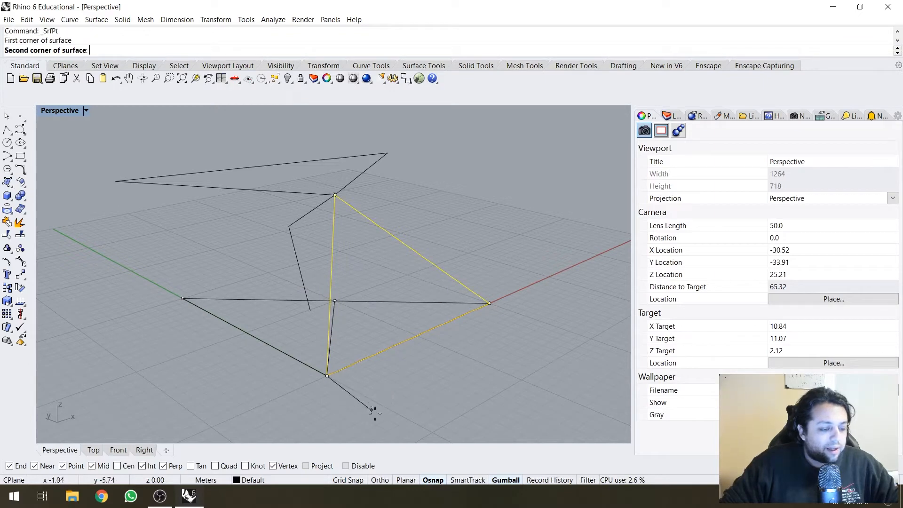
{"action": "left_click", "coordinate": [337, 197]}
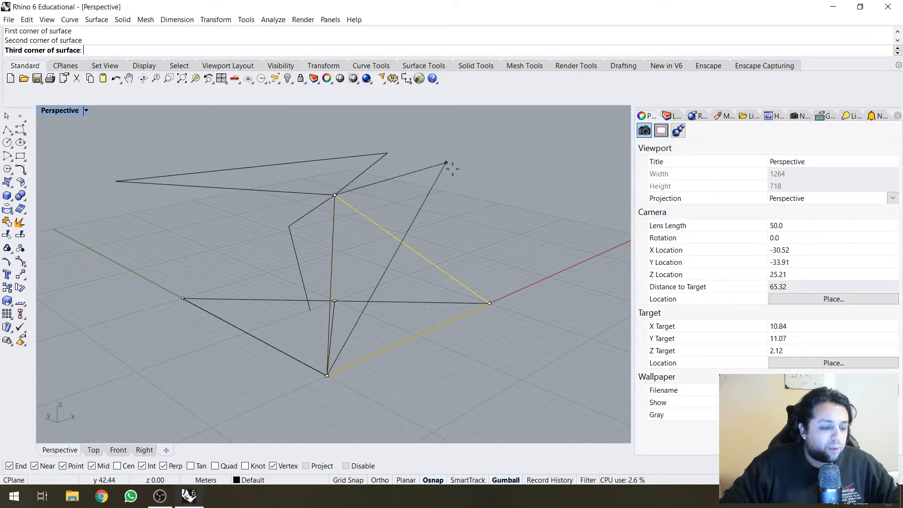
{"action": "left_click", "coordinate": [489, 303]}
{"action": "key", "text": "Return"}
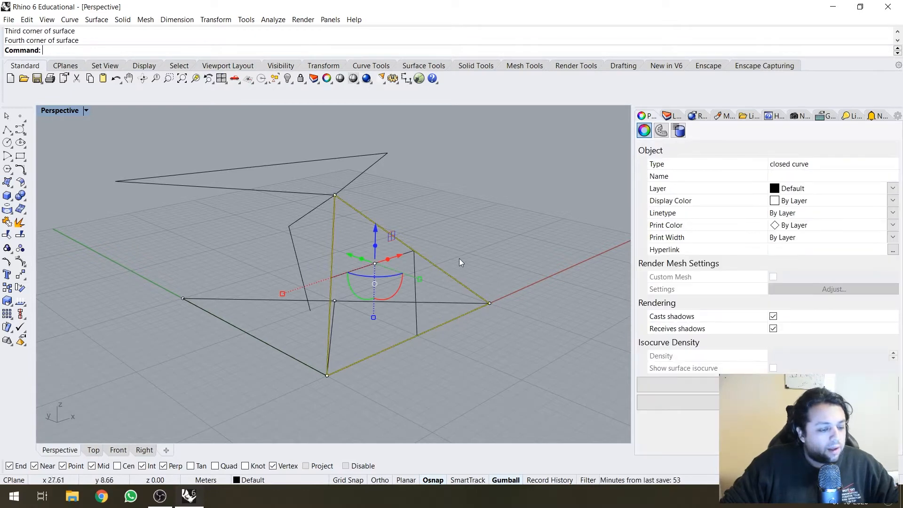
Step: Select the new triangular surface and set the Perspective viewport's display mode to Shaded
{"action": "right_click_drag", "start_coordinate": [459, 228], "coordinate": [422, 266]}
{"action": "scroll", "coordinate": [417, 262], "scroll_direction": "up", "scroll_amount": 2}
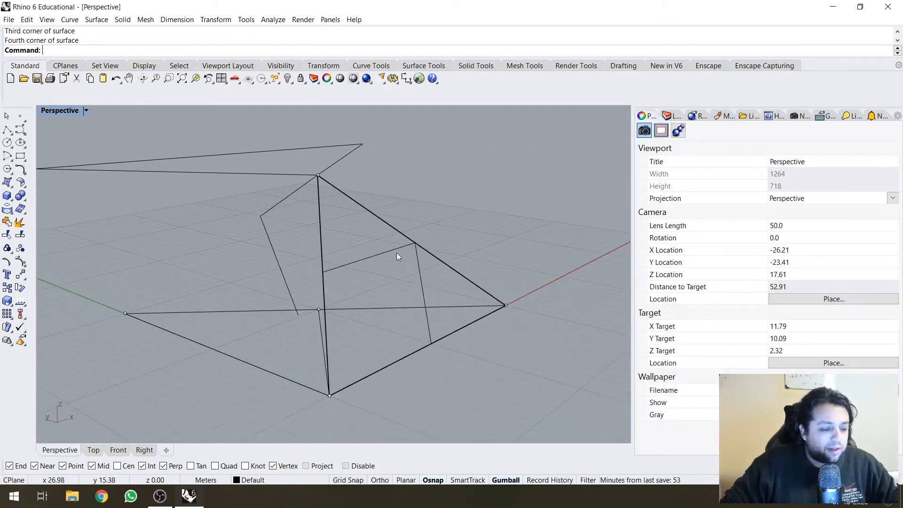
{"action": "left_click", "coordinate": [396, 252]}
{"action": "left_click", "coordinate": [571, 214]}
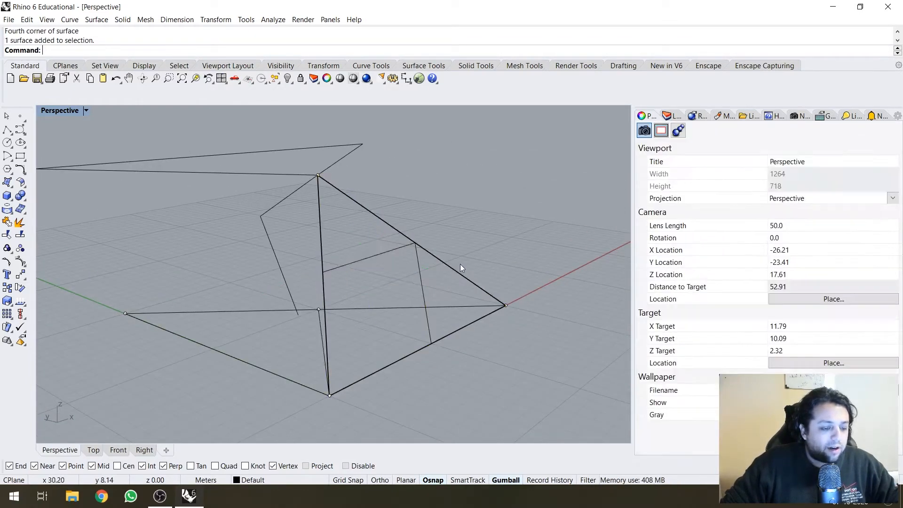
{"action": "left_click", "coordinate": [388, 245]}
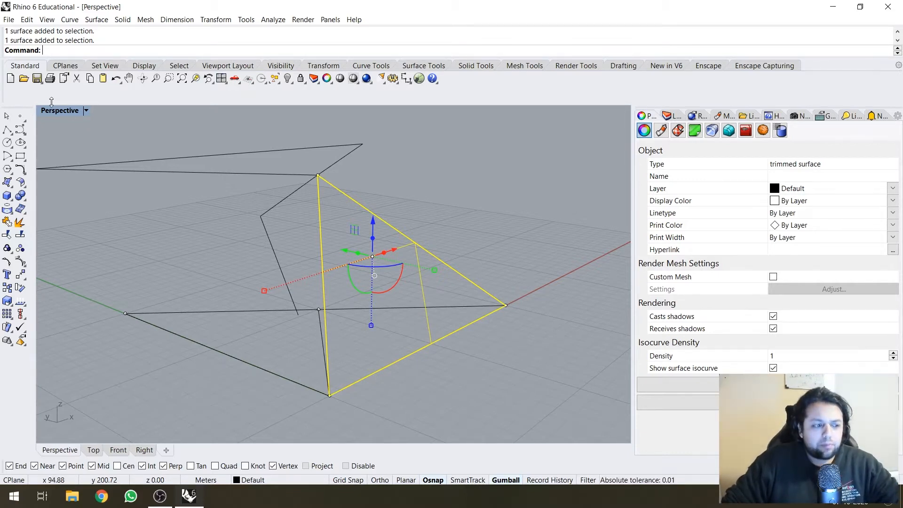
{"action": "left_click", "coordinate": [85, 112]}
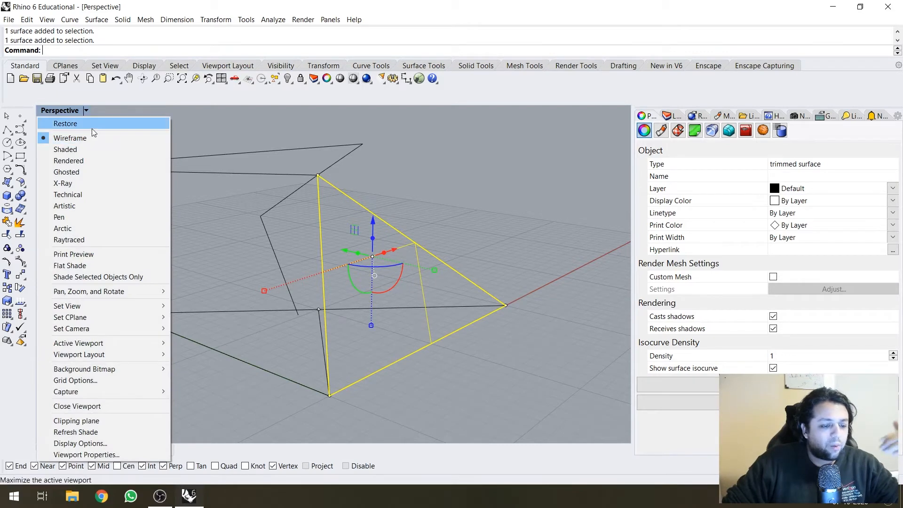
{"action": "left_click", "coordinate": [88, 149]}
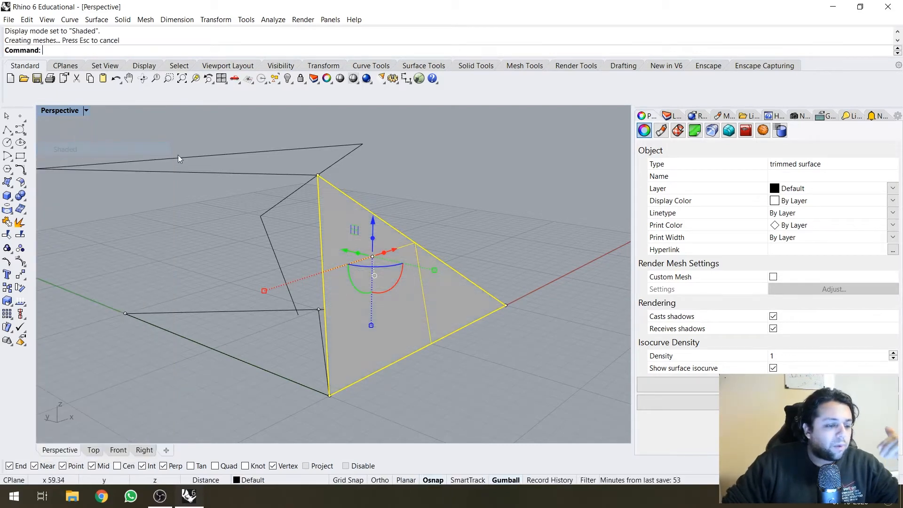
{"action": "right_click_drag", "start_coordinate": [238, 220], "coordinate": [370, 264]}
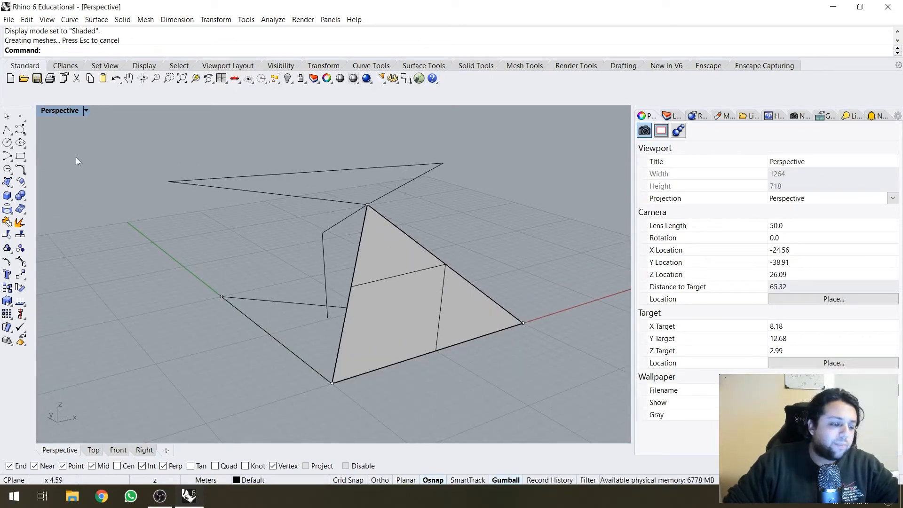
Step: Set the Perspective viewport's display mode to Rendered and view the triangular surface
{"action": "left_click", "coordinate": [88, 111]}
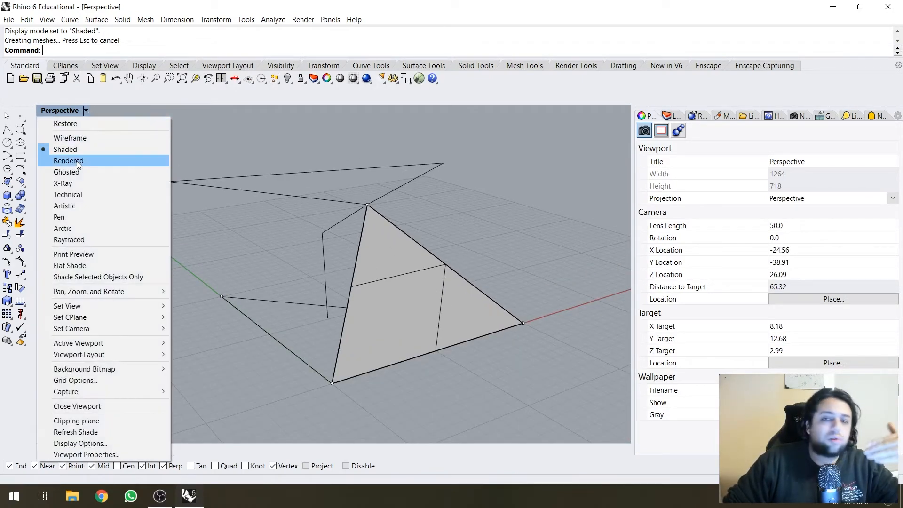
{"action": "left_click", "coordinate": [77, 160]}
{"action": "right_click_drag", "start_coordinate": [282, 210], "coordinate": [302, 209]}
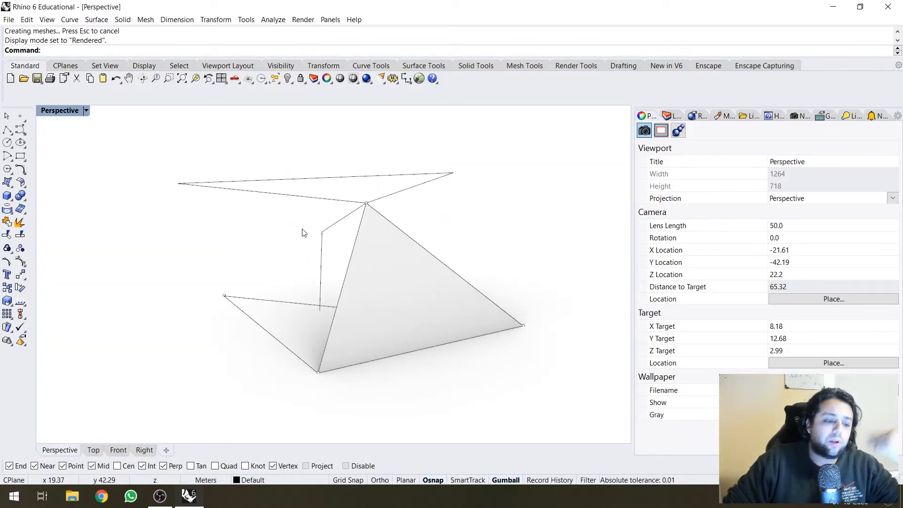
Step: Set the Perspective viewport's display mode to Artistic and look at the model from several angles
{"action": "left_click", "coordinate": [86, 110]}
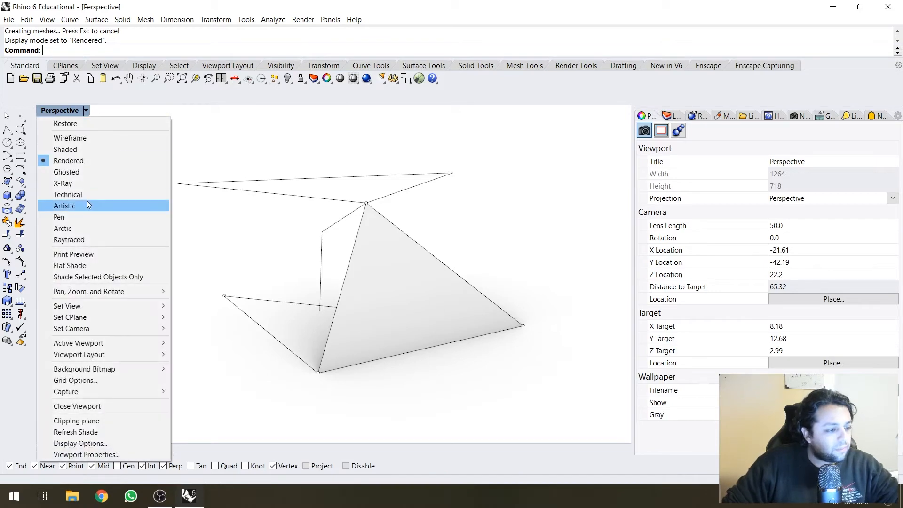
{"action": "left_click", "coordinate": [89, 203]}
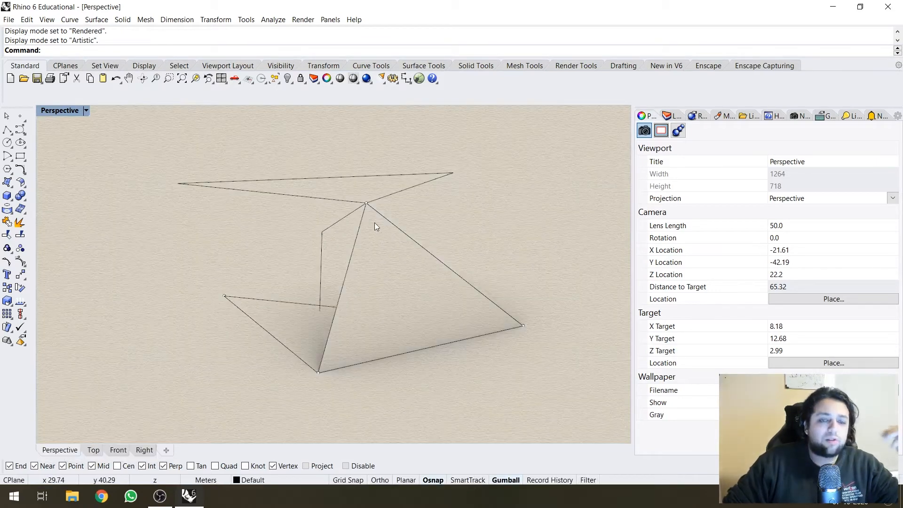
{"action": "right_click_drag", "start_coordinate": [375, 223], "coordinate": [377, 252]}
{"action": "left_click", "coordinate": [9, 20]}
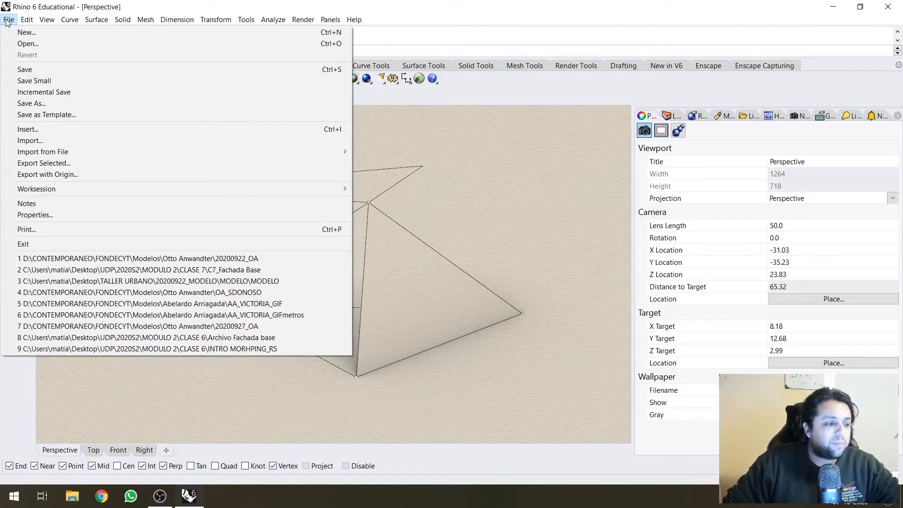
{"action": "left_click", "coordinate": [9, 20]}
{"action": "right_click_drag", "start_coordinate": [332, 292], "coordinate": [317, 256]}
{"action": "scroll", "coordinate": [431, 226], "scroll_direction": "up", "scroll_amount": 2}
{"action": "right_click_drag", "start_coordinate": [430, 225], "coordinate": [417, 240]}
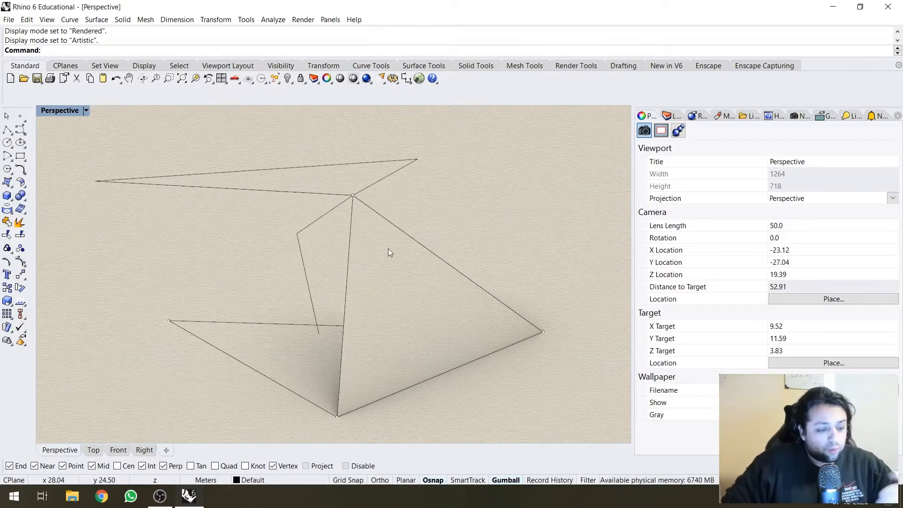
{"action": "scroll", "coordinate": [504, 241], "scroll_direction": "down", "scroll_amount": 2}
Step: Set the Perspective viewport's display mode to Ghosted and inspect the triangular surface from both sides
{"action": "left_click", "coordinate": [86, 110]}
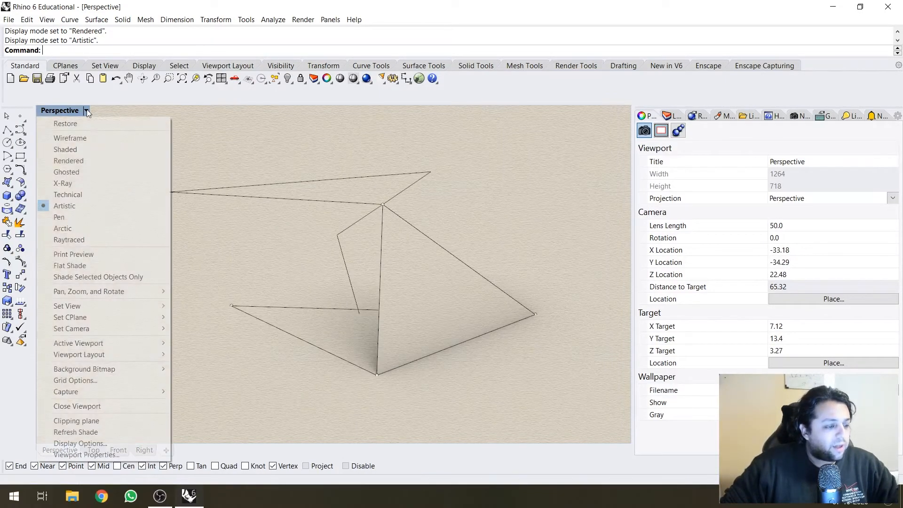
{"action": "left_click", "coordinate": [79, 169]}
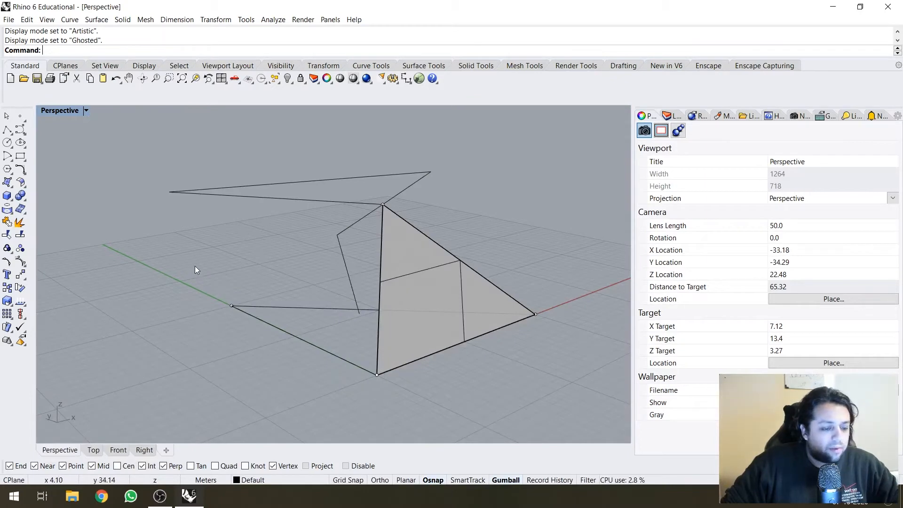
{"action": "scroll", "coordinate": [519, 323], "scroll_direction": "up", "scroll_amount": 2}
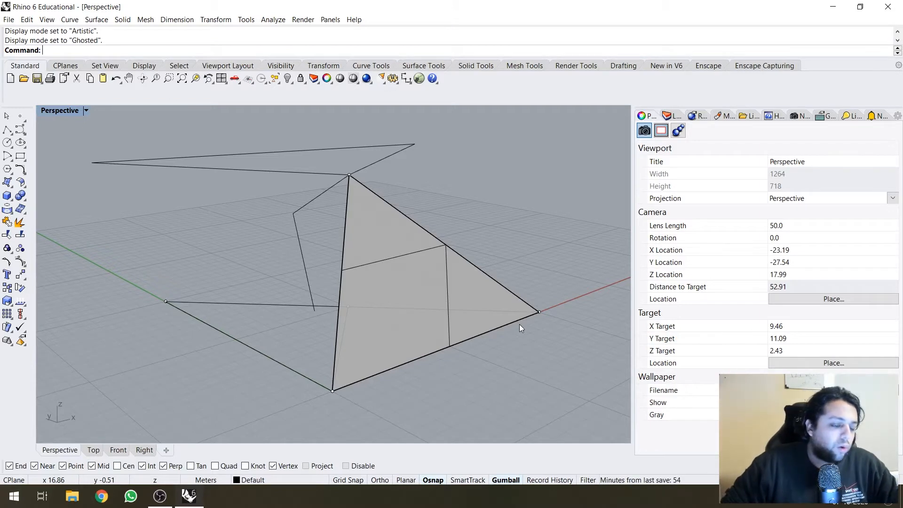
{"action": "right_click_drag", "start_coordinate": [367, 287], "coordinate": [319, 277]}
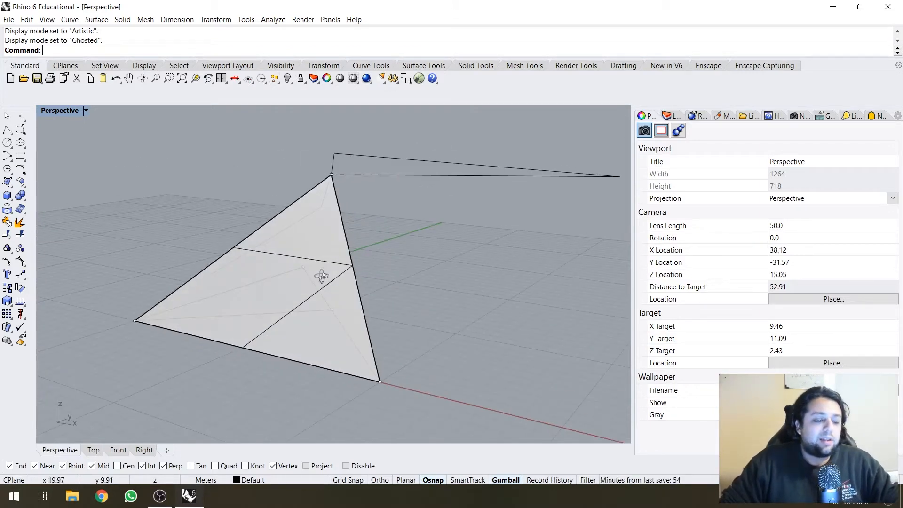
{"action": "scroll", "coordinate": [275, 262], "scroll_direction": "up", "scroll_amount": 2}
{"action": "scroll", "coordinate": [298, 263], "scroll_direction": "up", "scroll_amount": 5}
{"action": "right_click_drag", "start_coordinate": [340, 198], "coordinate": [439, 306]}
{"action": "scroll", "coordinate": [439, 306], "scroll_direction": "down", "scroll_amount": 4}
{"action": "scroll", "coordinate": [491, 315], "scroll_direction": "up", "scroll_amount": 2}
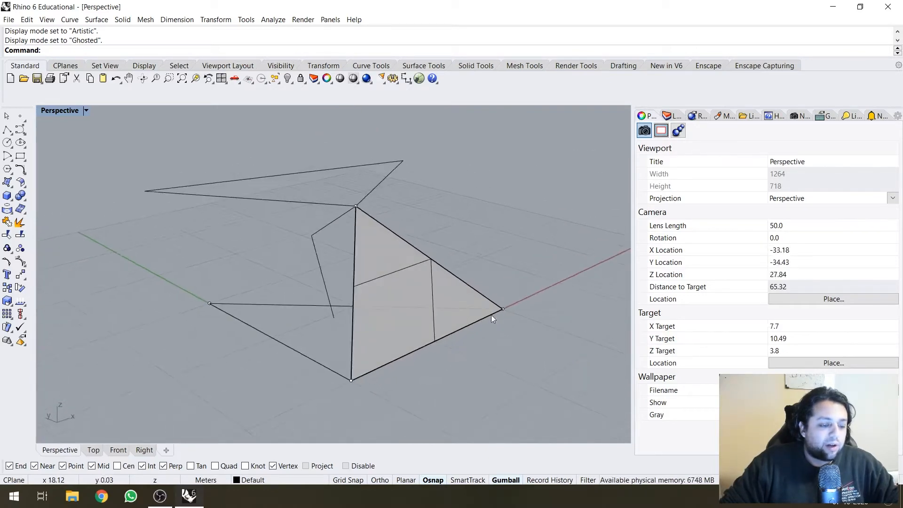
Step: Undo the last gumball move
{"action": "key", "text": "ctrl+z"}
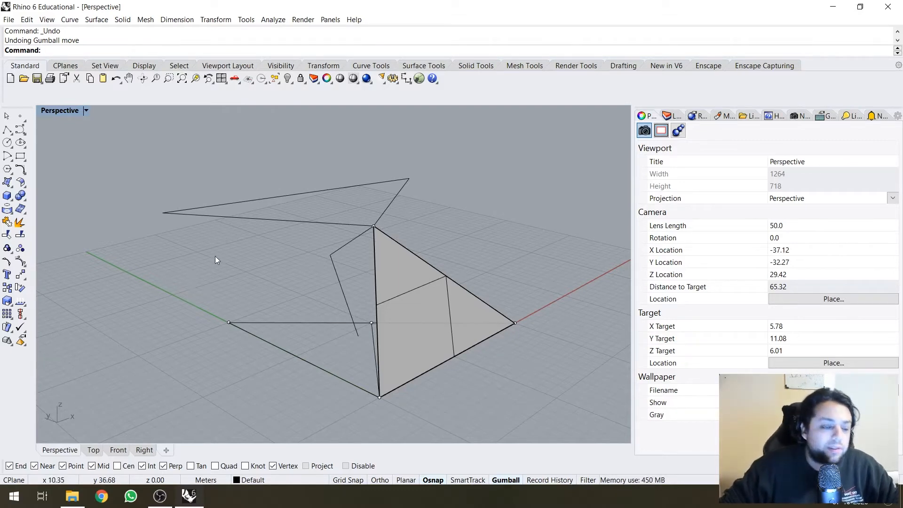
{"action": "left_click", "coordinate": [280, 219]}
{"action": "left_click", "coordinate": [239, 260]}
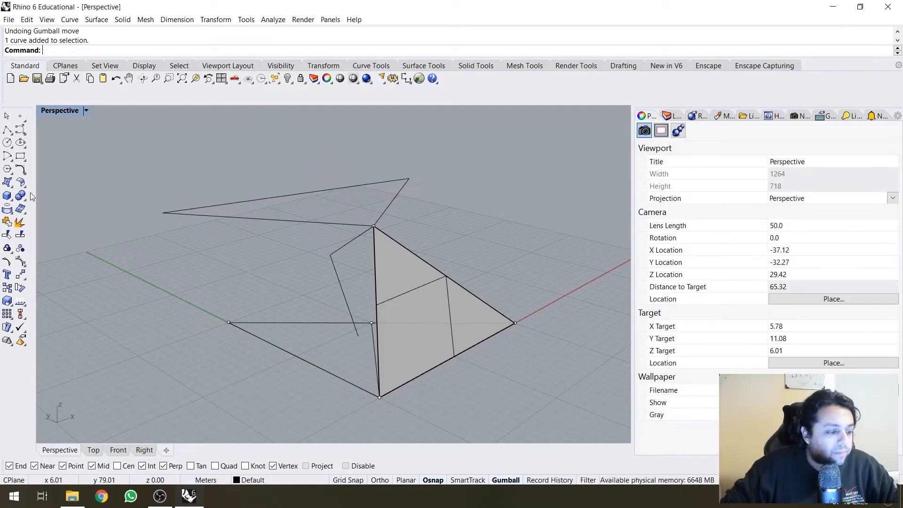
Step: Look through the surface creation tools, and check the raised closed triangle for planarity in the Front view
{"action": "left_click", "coordinate": [8, 184]}
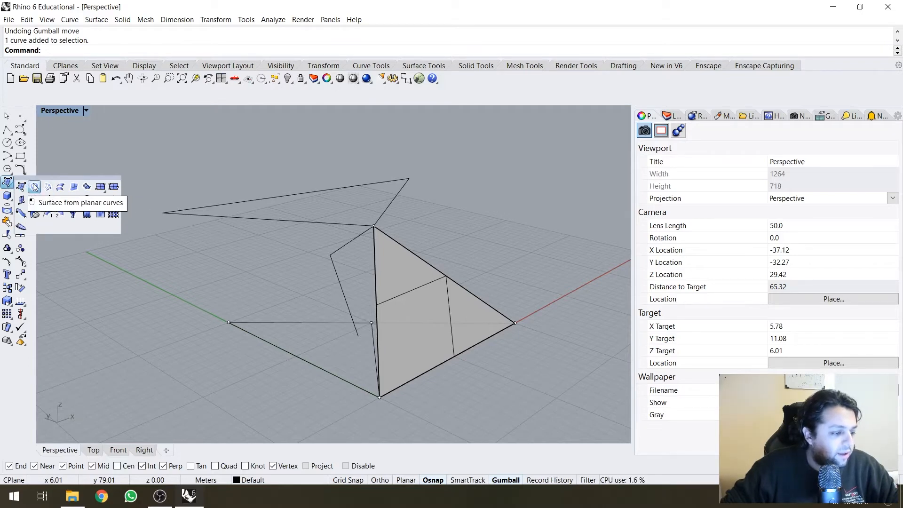
{"action": "left_click", "coordinate": [6, 182]}
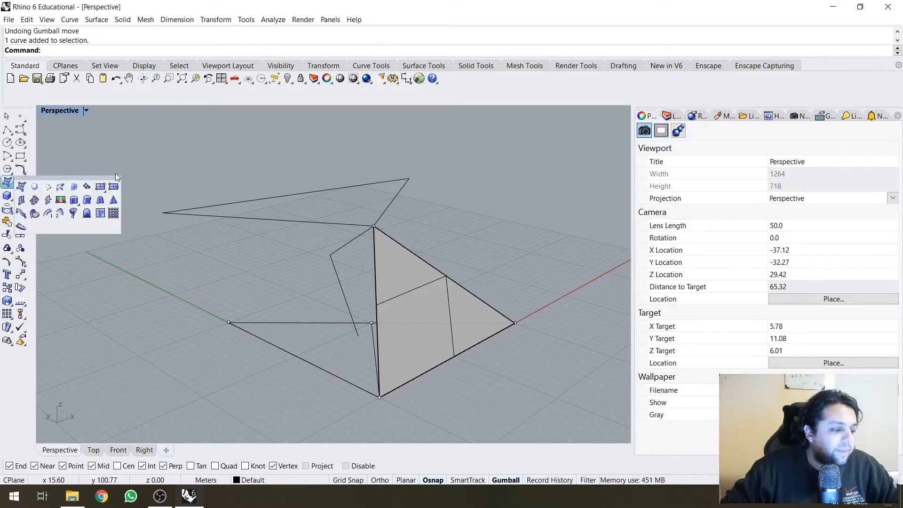
{"action": "left_click", "coordinate": [297, 224]}
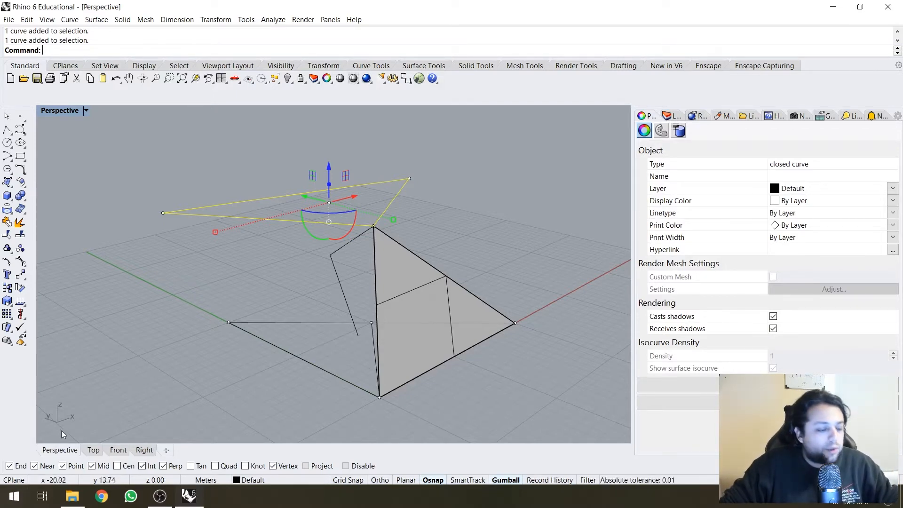
{"action": "left_click", "coordinate": [124, 451]}
{"action": "right_click_drag", "start_coordinate": [382, 279], "coordinate": [454, 281]}
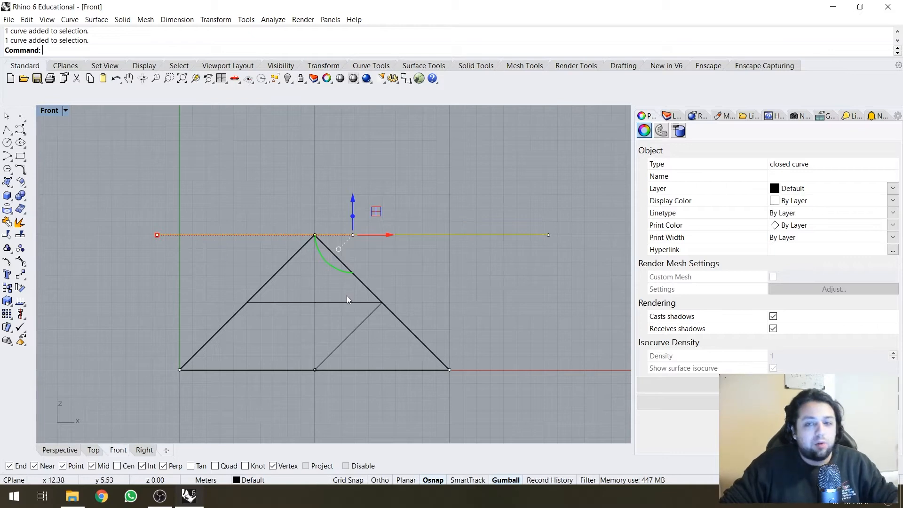
Step: Return to the Perspective view and select the free-ended line segment hanging below the raised point
{"action": "left_click", "coordinate": [70, 451]}
{"action": "right_click_drag", "start_coordinate": [203, 394], "coordinate": [328, 295]}
{"action": "left_click", "coordinate": [273, 305]}
{"action": "left_click", "coordinate": [328, 290]}
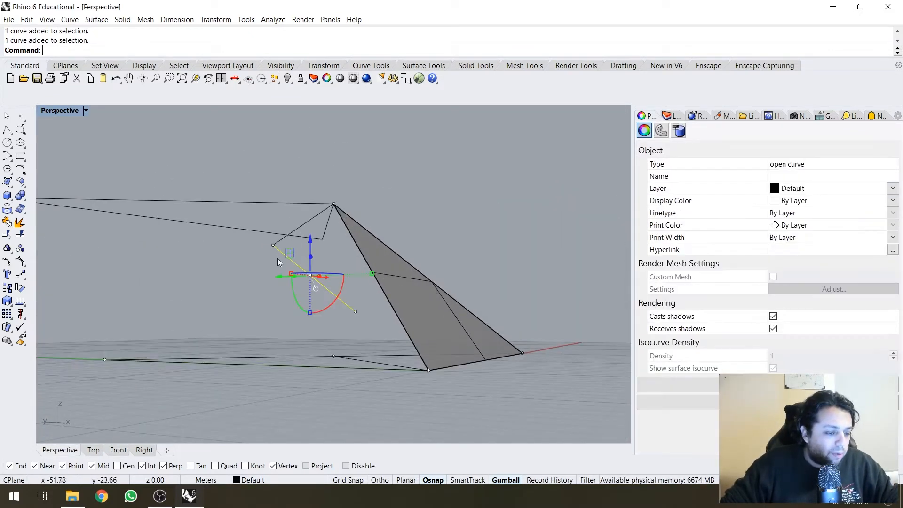
Step: Draw a polyline from the free end of the hanging segment to the raised apex point, closing the small triangle
{"action": "right_click_drag", "start_coordinate": [278, 262], "coordinate": [301, 257]}
{"action": "left_click", "coordinate": [7, 130]}
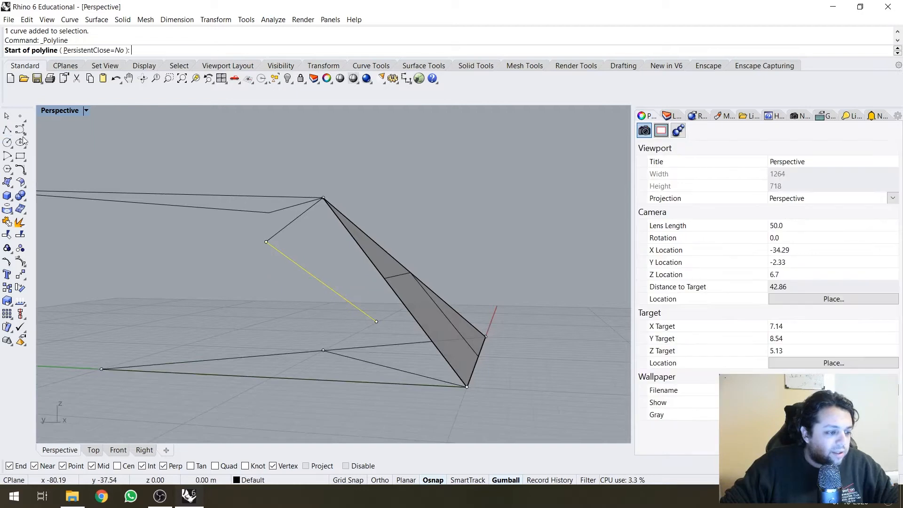
{"action": "left_click", "coordinate": [376, 321]}
{"action": "left_click", "coordinate": [325, 198]}
{"action": "right_click_drag", "start_coordinate": [306, 234], "coordinate": [393, 245]}
{"action": "key", "text": "Escape"}
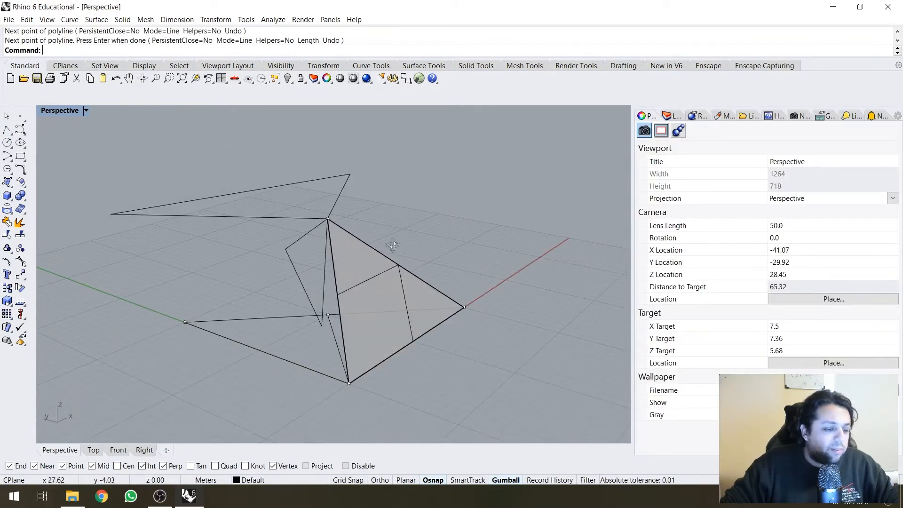
Step: Create a planar surface with PlanarSrf from the raised closed triangle
{"action": "right_click_drag", "start_coordinate": [448, 252], "coordinate": [470, 270]}
{"action": "scroll", "coordinate": [420, 302], "scroll_direction": "up", "scroll_amount": 2}
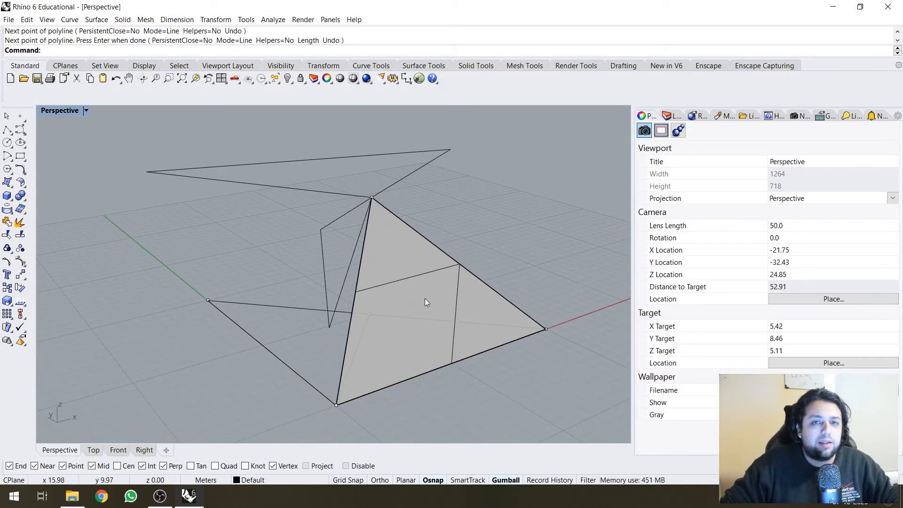
{"action": "left_click", "coordinate": [353, 194]}
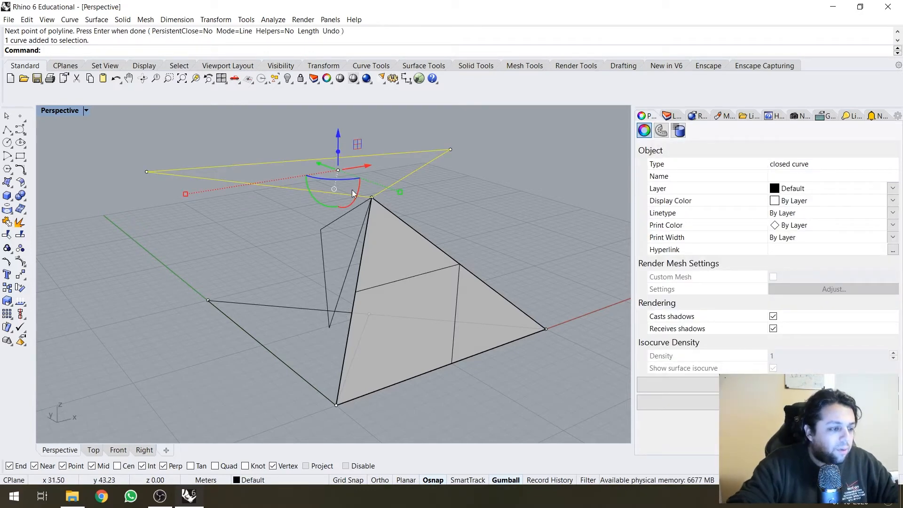
{"action": "type", "text": "Planar"}
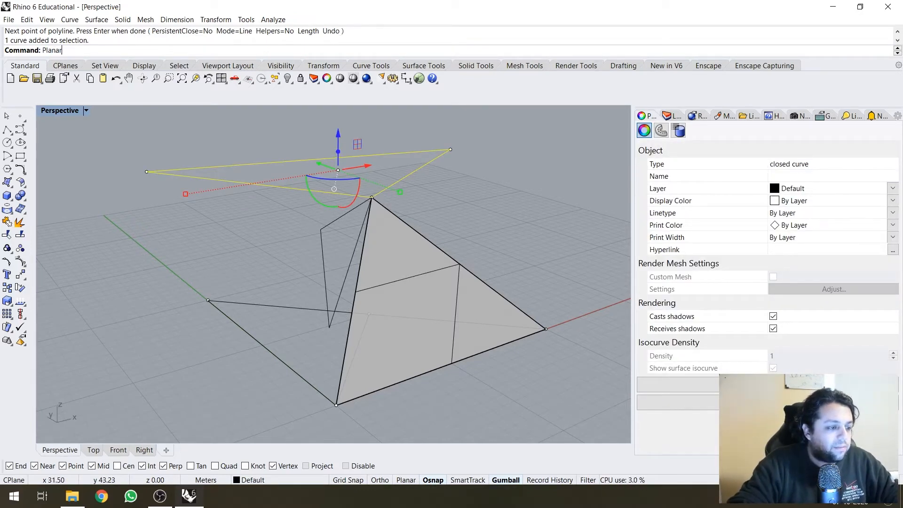
{"action": "type", "text": "Srf"}
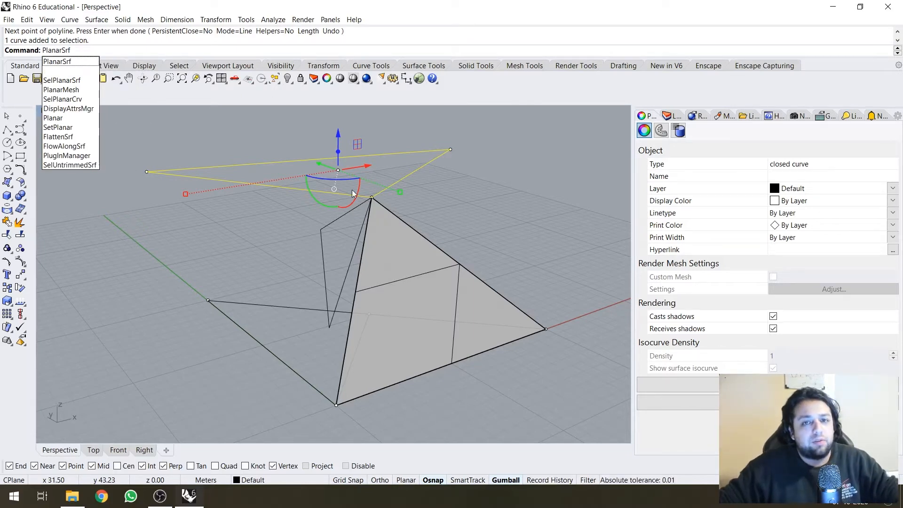
{"action": "left_click", "coordinate": [71, 63]}
Step: Create a planar surface with PlanarSrf from the three open segments of the small hanging triangle
{"action": "left_click", "coordinate": [176, 205]}
{"action": "right_click_drag", "start_coordinate": [176, 205], "coordinate": [317, 280]}
{"action": "left_click", "coordinate": [317, 279]}
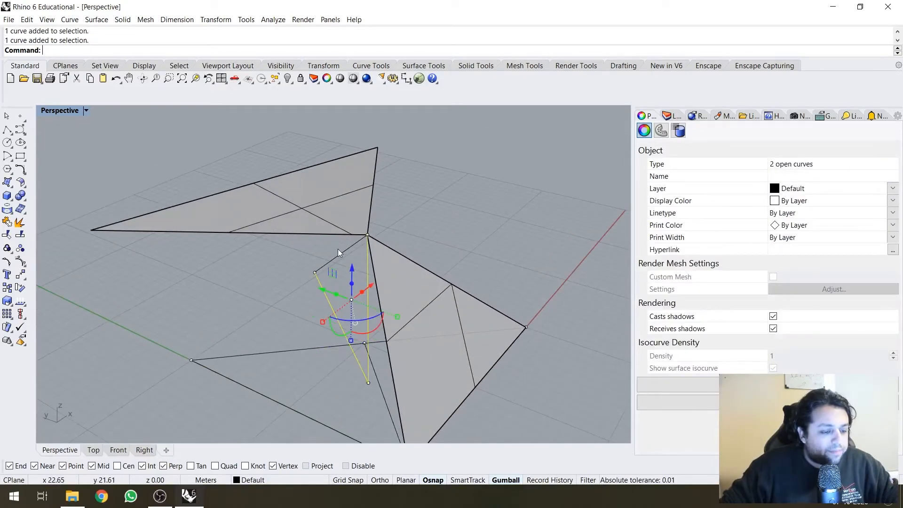
{"action": "key", "text": "Return"}
{"action": "right_click_drag", "start_coordinate": [254, 295], "coordinate": [329, 267]}
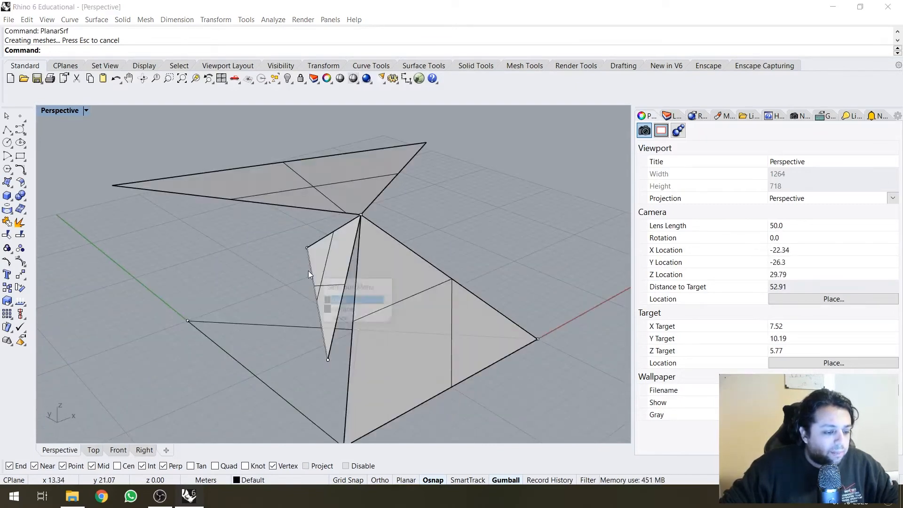
Step: Join the three edge curves of the small hanging triangle into one closed curve
{"action": "left_click", "coordinate": [325, 238]}
{"action": "left_click", "coordinate": [325, 237]}
{"action": "left_click", "coordinate": [372, 266]}
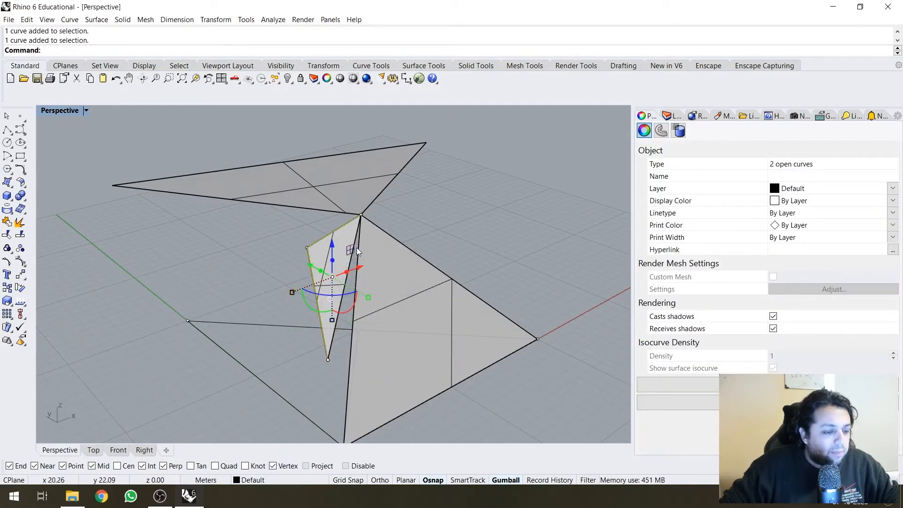
{"action": "left_click", "coordinate": [356, 236], "text": "shift"}
{"action": "left_click", "coordinate": [390, 268]}
{"action": "right_click_drag", "start_coordinate": [294, 273], "coordinate": [334, 248]}
{"action": "type", "text": "join"}
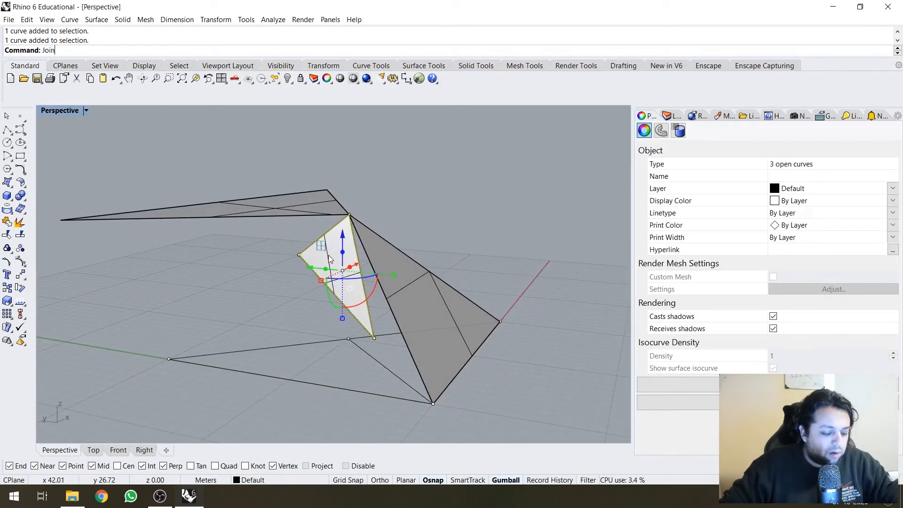
{"action": "key", "text": "Return"}
{"action": "key", "text": "Escape"}
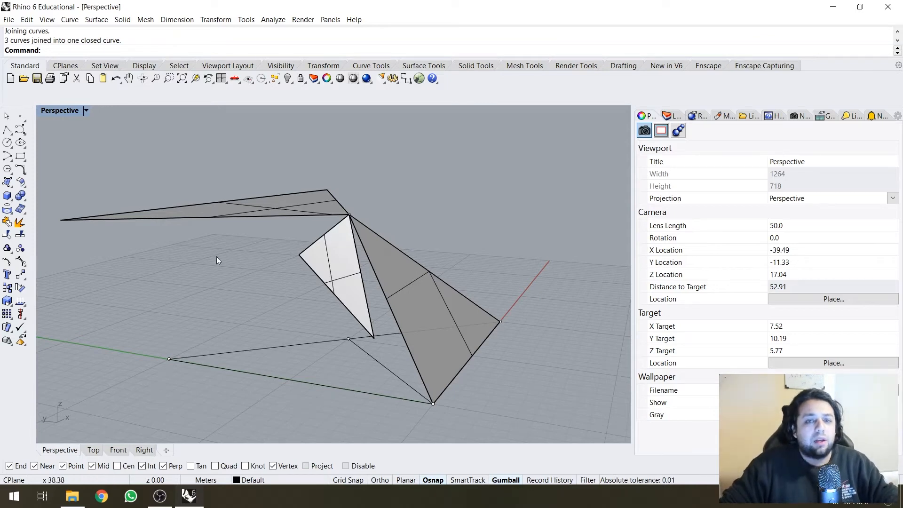
{"action": "left_click", "coordinate": [297, 379]}
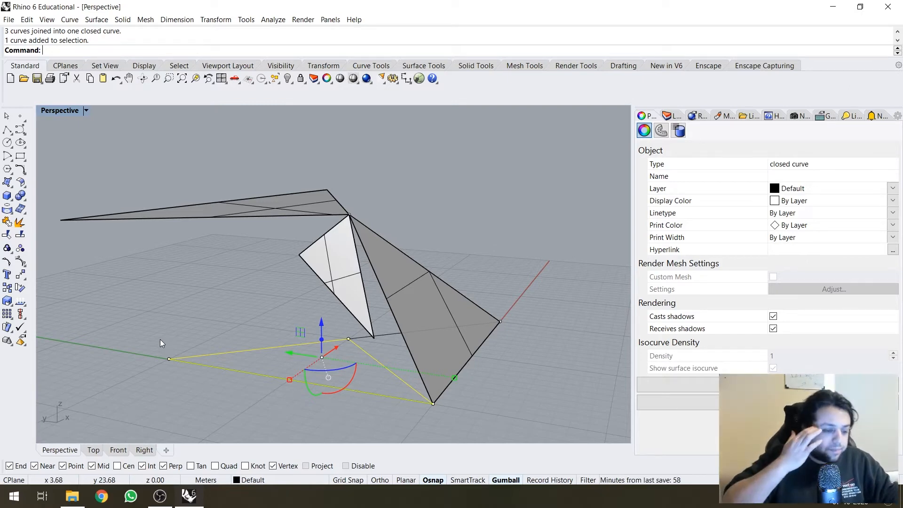
{"action": "left_click", "coordinate": [165, 275]}
{"action": "right_click_drag", "start_coordinate": [180, 278], "coordinate": [277, 267]}
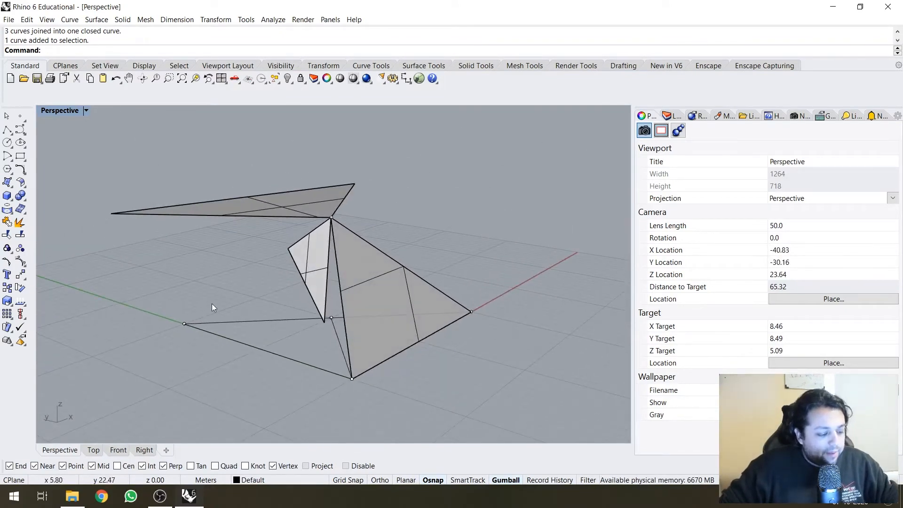
{"action": "right_click_drag", "start_coordinate": [212, 303], "coordinate": [286, 275], "text": "shift"}
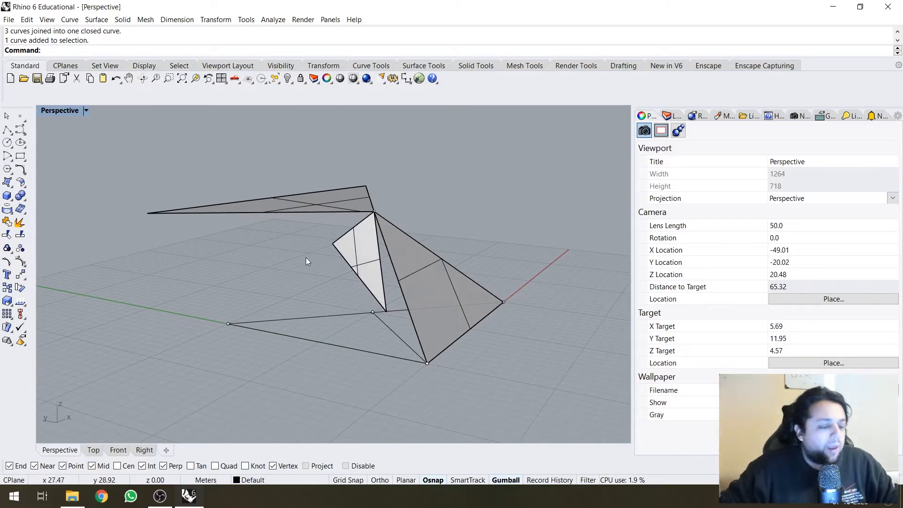
{"action": "right_click_drag", "start_coordinate": [305, 258], "coordinate": [340, 249]}
{"action": "scroll", "coordinate": [373, 253], "scroll_direction": "up", "scroll_amount": 2}
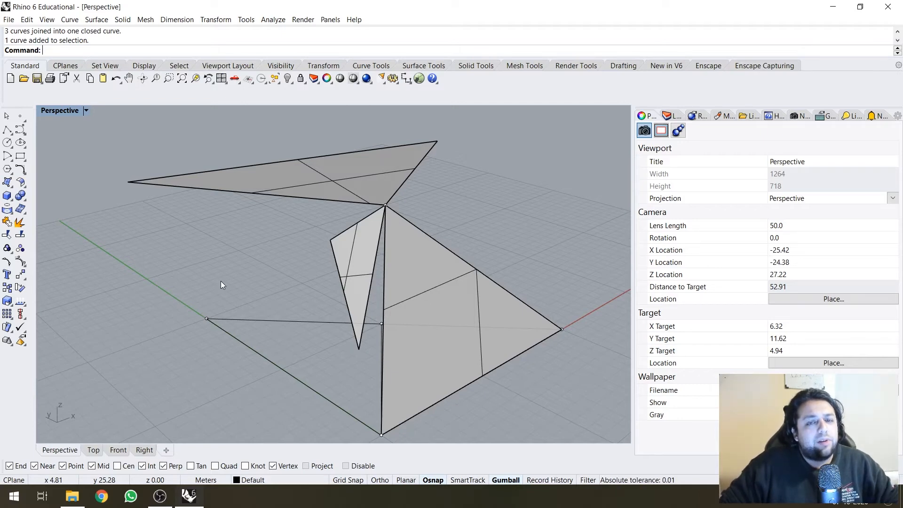
{"action": "right_click_drag", "start_coordinate": [221, 281], "coordinate": [211, 304]}
{"action": "scroll", "coordinate": [276, 307], "scroll_direction": "down", "scroll_amount": 2}
{"action": "right_click", "coordinate": [262, 294]}
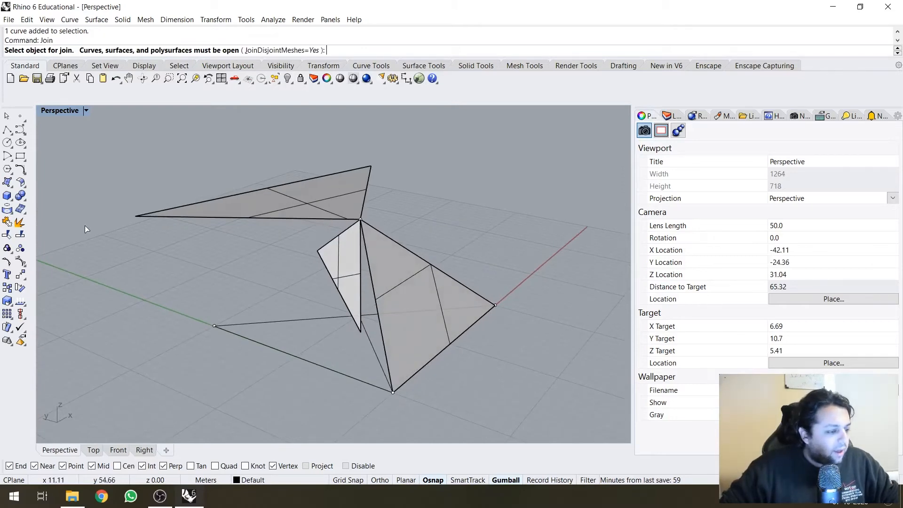
{"action": "key", "text": "Escape"}
{"action": "right_click_drag", "start_coordinate": [206, 253], "coordinate": [227, 253]}
Step: Select the raised triangular surface and look through the available Extrude commands for curves and surfaces
{"action": "left_click", "coordinate": [262, 199]}
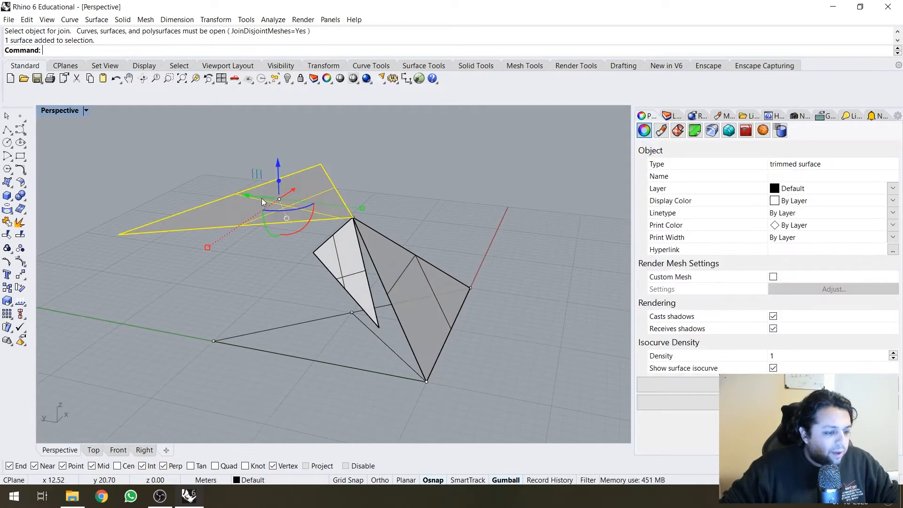
{"action": "right_click_drag", "start_coordinate": [302, 282], "coordinate": [259, 253]}
{"action": "right_click_drag", "start_coordinate": [260, 253], "coordinate": [339, 281], "text": "shift"}
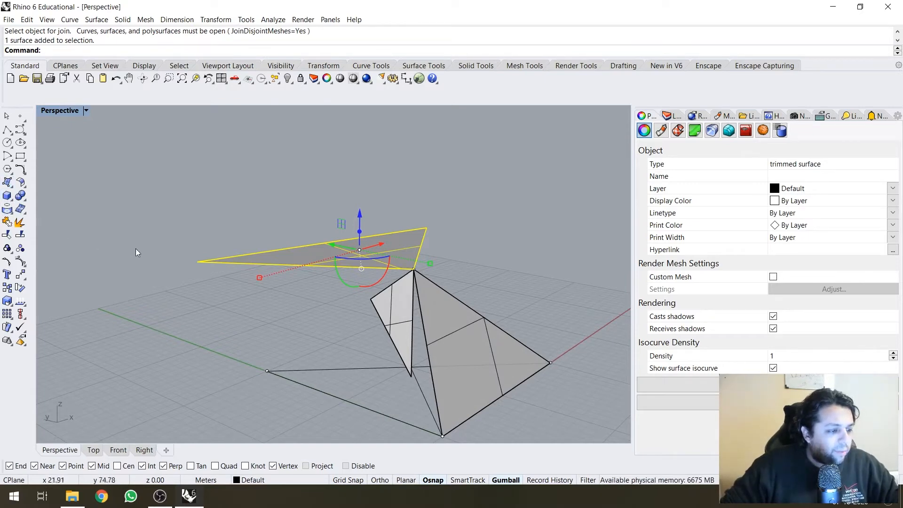
{"action": "type", "text": "ExtrudeCrv"}
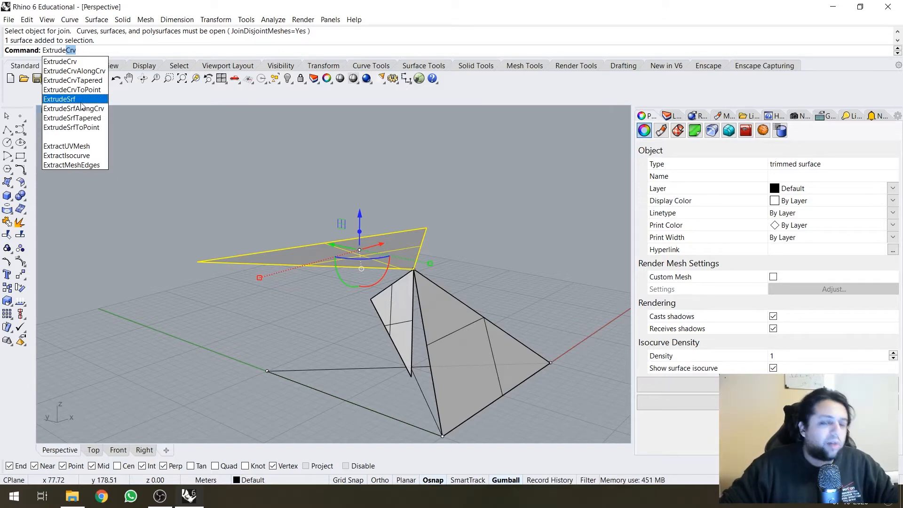
{"action": "left_click", "coordinate": [256, 196]}
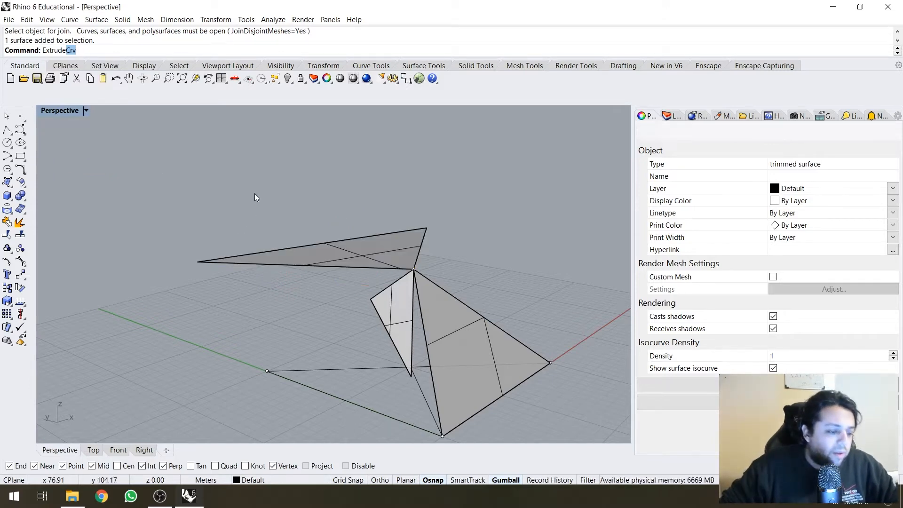
{"action": "left_click", "coordinate": [320, 239]}
{"action": "left_click", "coordinate": [352, 258]}
{"action": "key", "text": "Escape"}
Step: Try extruding the raised triangular surface upward about 11.8 m as a solid with ExtrudeSrf
{"action": "left_click", "coordinate": [403, 248]}
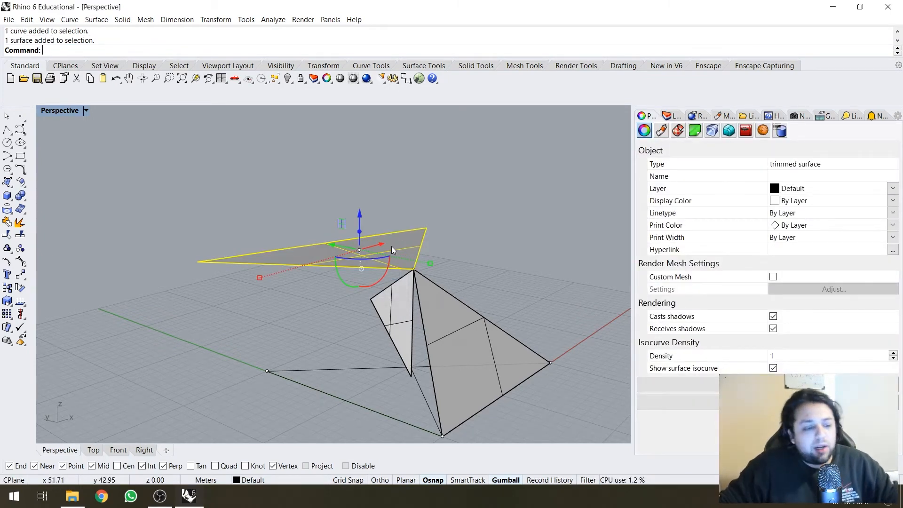
{"action": "type", "text": "ExtrudeSrf"}
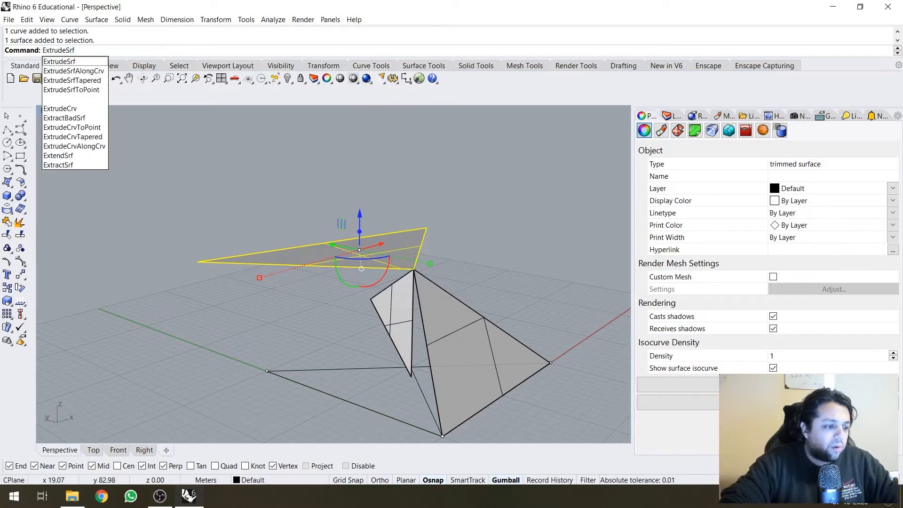
{"action": "key", "text": "Return"}
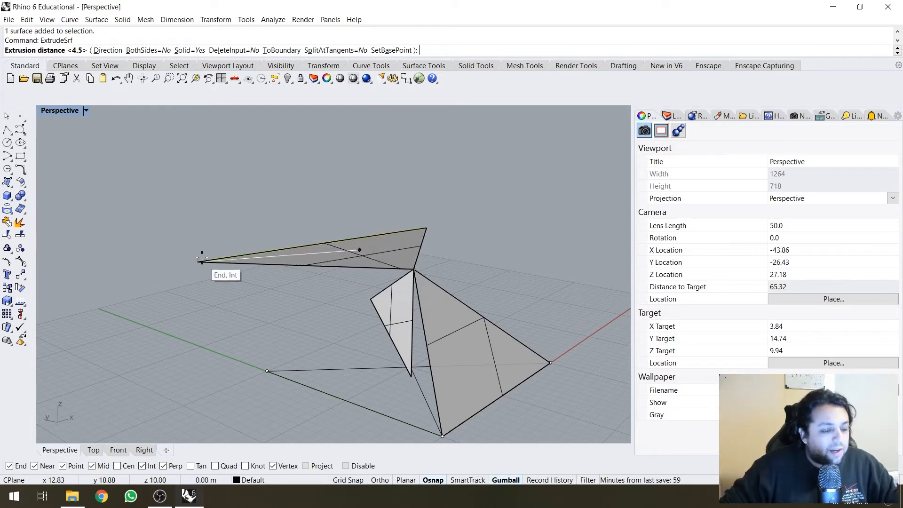
{"action": "right_click_drag", "start_coordinate": [186, 170], "coordinate": [246, 201]}
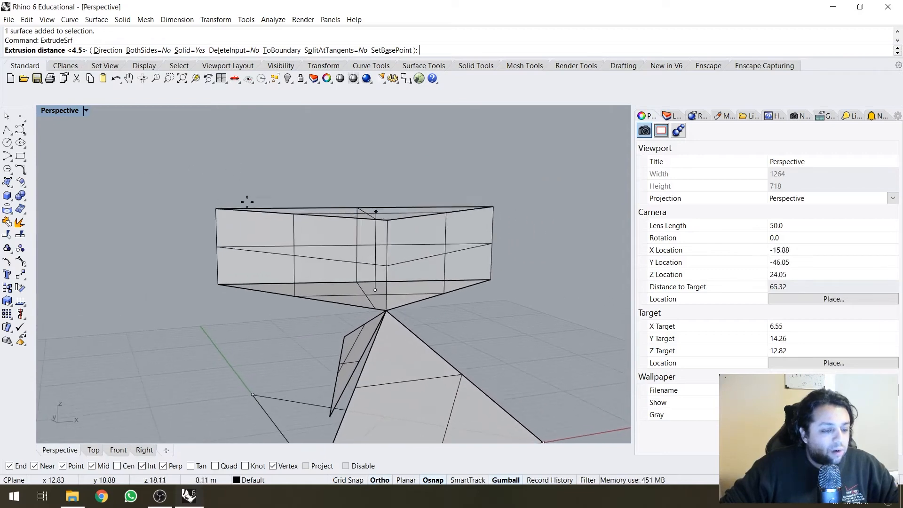
{"action": "key", "text": "Return"}
{"action": "right_click_drag", "start_coordinate": [312, 176], "coordinate": [347, 204]}
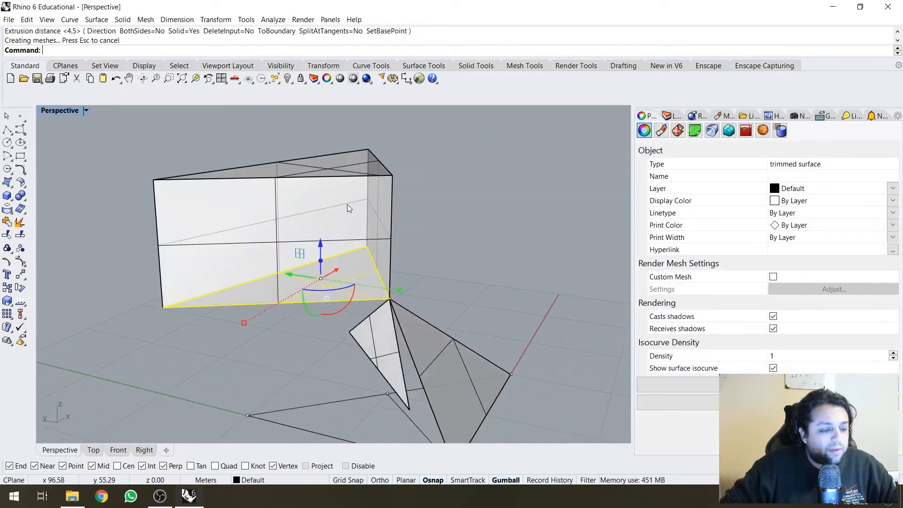
{"action": "key", "text": "ctrl+z"}
Step: Try extruding the raised triangular surface upward about 14.8 m with the Solid option set to No
{"action": "key", "text": "Return"}
{"action": "right_click_drag", "start_coordinate": [427, 121], "coordinate": [397, 181]}
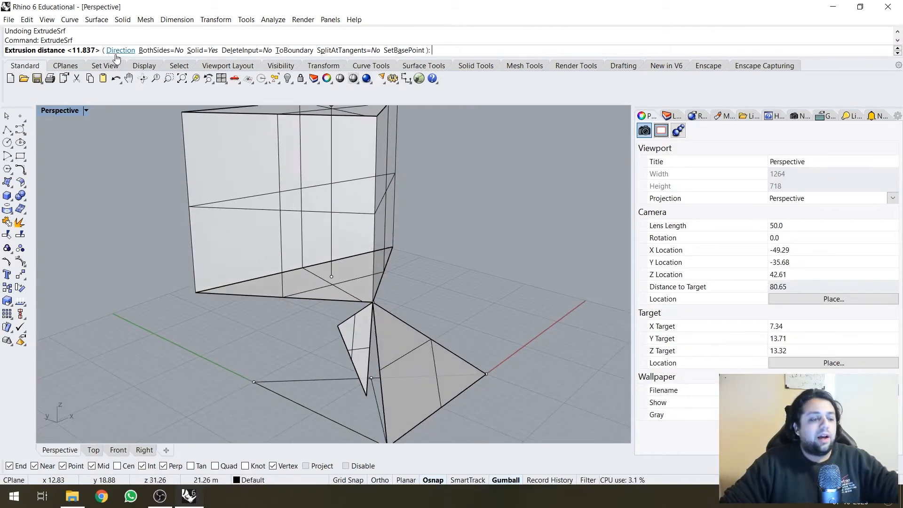
{"action": "key", "text": "Down"}
{"action": "key", "text": "Down"}
{"action": "key", "text": "Down"}
{"action": "key", "text": "Down"}
{"action": "key", "text": "Down"}
{"action": "key", "text": "Down"}
{"action": "key", "text": "Down"}
{"action": "key", "text": "Down"}
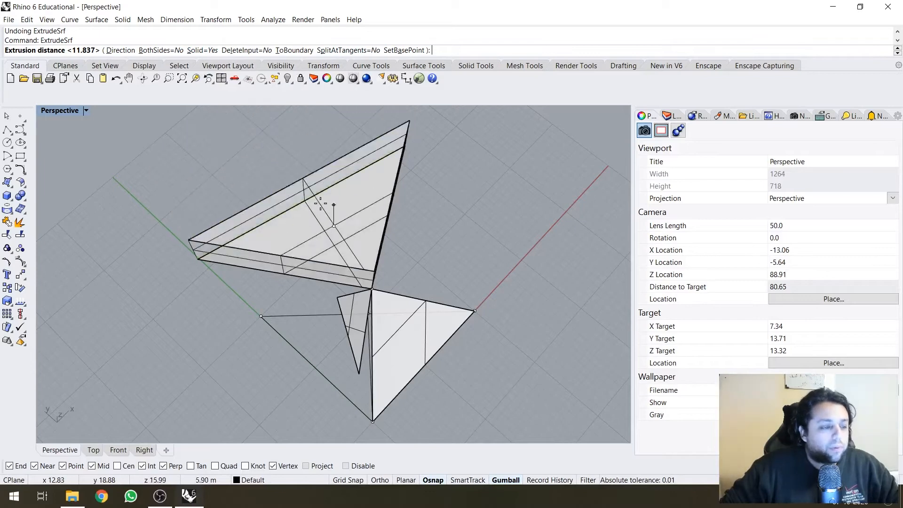
{"action": "right_click_drag", "start_coordinate": [313, 197], "coordinate": [306, 155]}
{"action": "scroll", "coordinate": [292, 143], "scroll_direction": "up", "scroll_amount": 2}
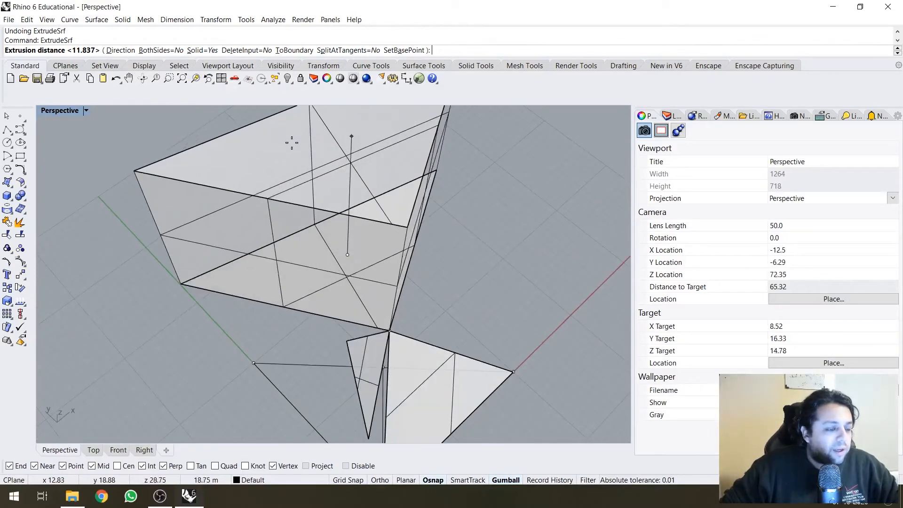
{"action": "left_click", "coordinate": [208, 49]}
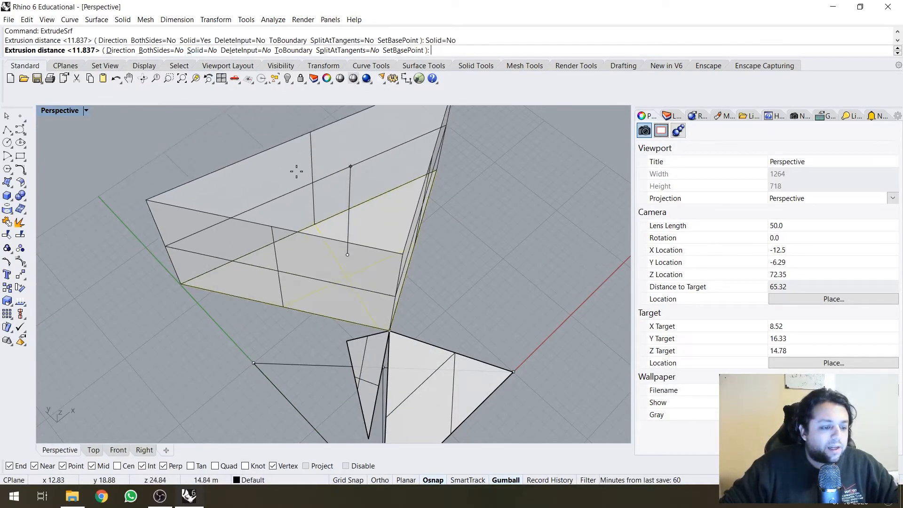
{"action": "mouse_move", "coordinate": [298, 171]}
{"action": "right_mouse_down"}
{"action": "mouse_move", "coordinate": [271, 208]}
{"action": "mouse_move", "coordinate": [316, 127]}
{"action": "mouse_move", "coordinate": [292, 155]}
{"action": "right_mouse_up"}
{"action": "key", "text": "Return"}
{"action": "right_click_drag", "start_coordinate": [346, 189], "coordinate": [403, 240]}
{"action": "key", "text": "Escape"}
{"action": "key", "text": "ctrl+z"}
Step: Preview an ExtrudeSrf of the raised triangular surface with Solid set to Yes and BothSides set to Yes
{"action": "left_click", "coordinate": [391, 266]}
{"action": "key", "text": "Return"}
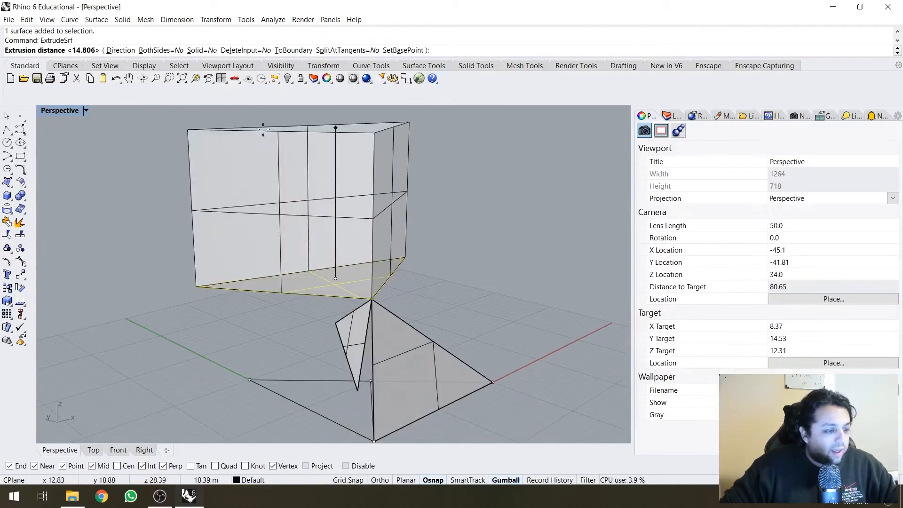
{"action": "left_click", "coordinate": [206, 52]}
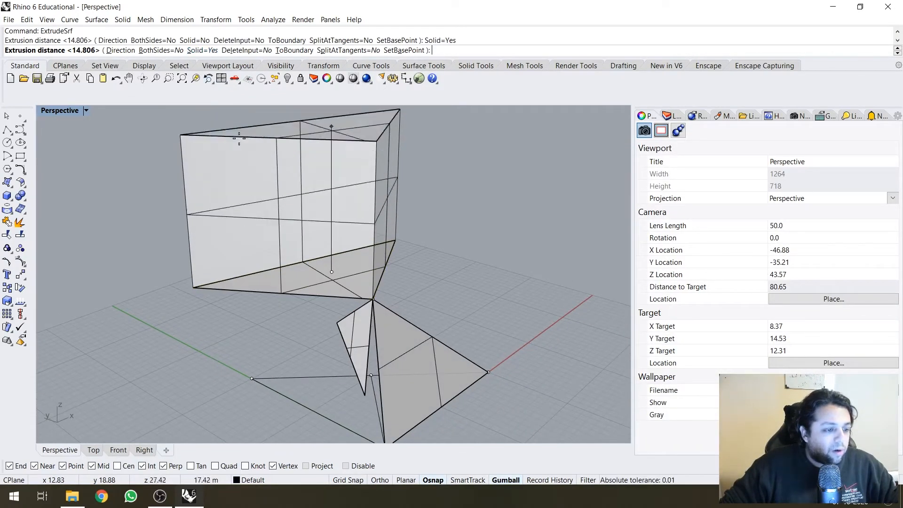
{"action": "right_click_drag", "start_coordinate": [258, 181], "coordinate": [177, 167]}
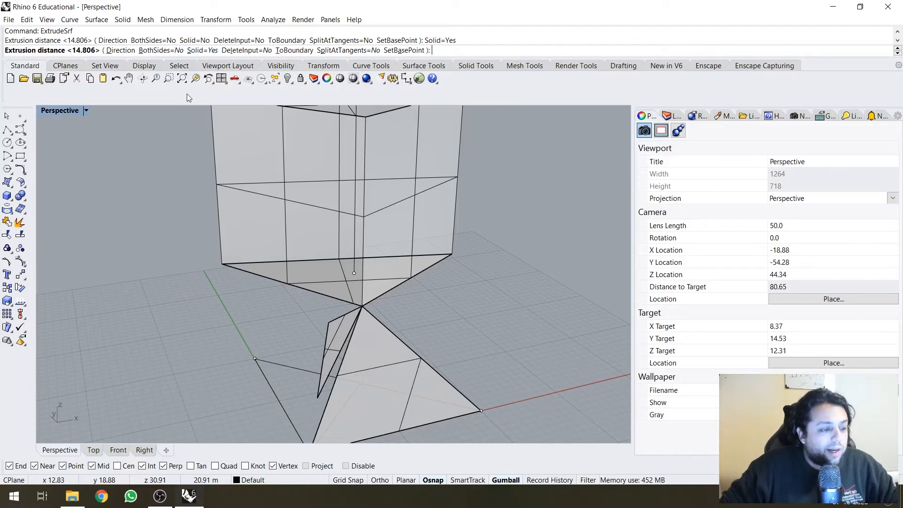
{"action": "left_click", "coordinate": [152, 51]}
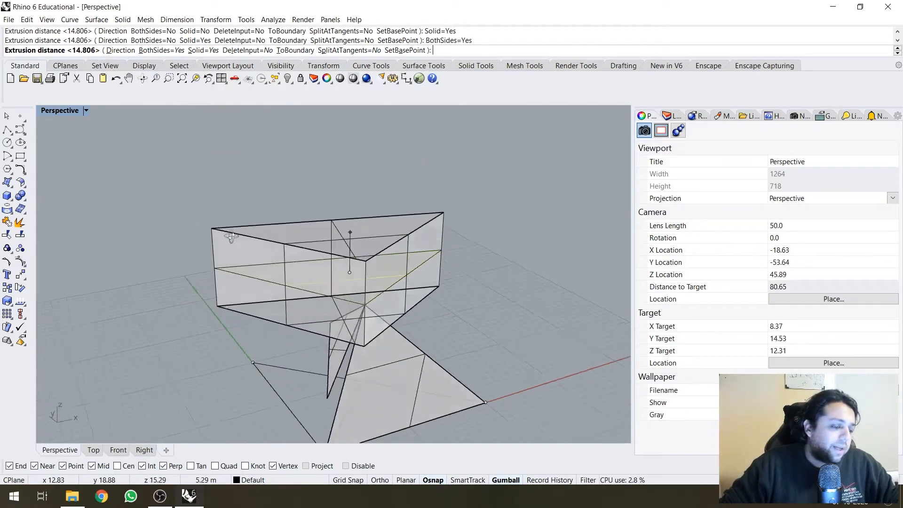
{"action": "right_click_drag", "start_coordinate": [232, 236], "coordinate": [291, 178]}
Step: Try defining a custom extrusion direction starting near the raised triangle's far corner
{"action": "left_click", "coordinate": [113, 50]}
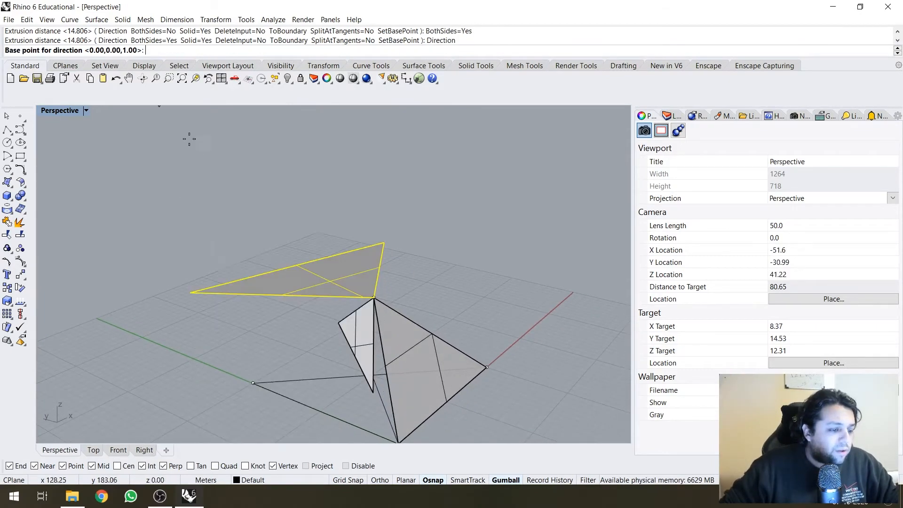
{"action": "left_click", "coordinate": [192, 299]}
{"action": "left_click", "coordinate": [195, 293]}
{"action": "key", "text": "Escape"}
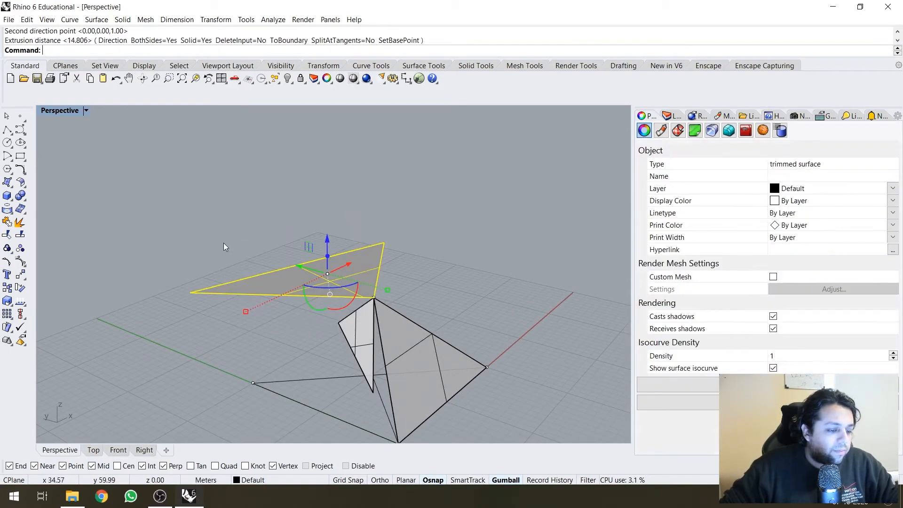
Step: Restart ExtrudeSrf on the raised triangular surface and define a custom direction from its far corner to a second point in the viewport
{"action": "right_click", "coordinate": [196, 264]}
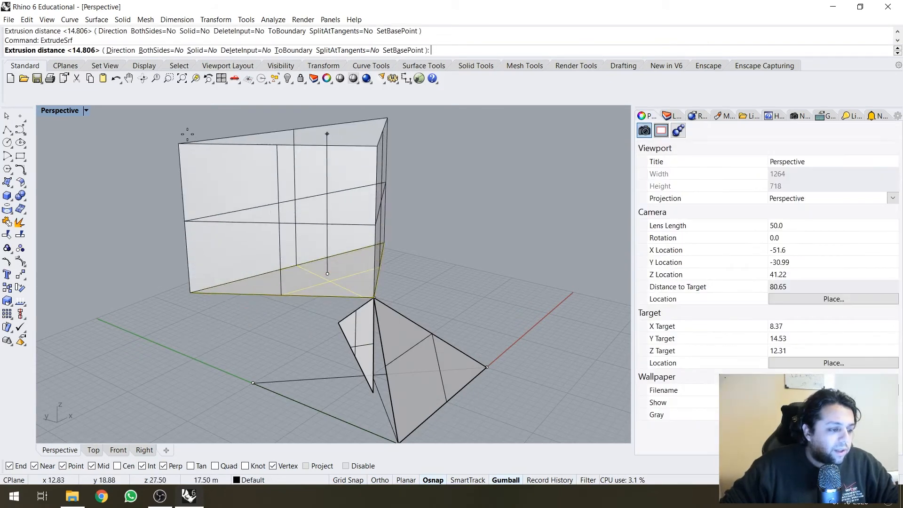
{"action": "left_click", "coordinate": [120, 50]}
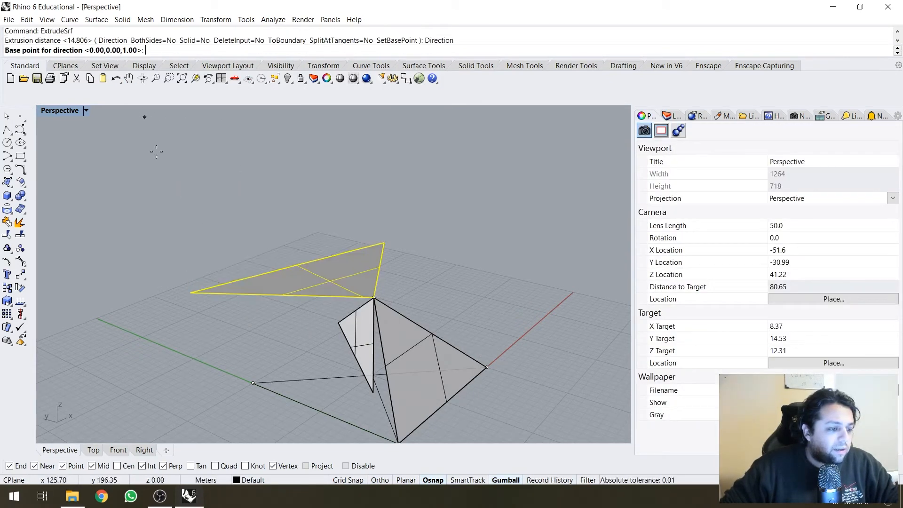
{"action": "left_click", "coordinate": [191, 292]}
{"action": "right_click_drag", "start_coordinate": [190, 291], "coordinate": [387, 207]}
{"action": "right_click_drag", "start_coordinate": [166, 308], "coordinate": [171, 313]}
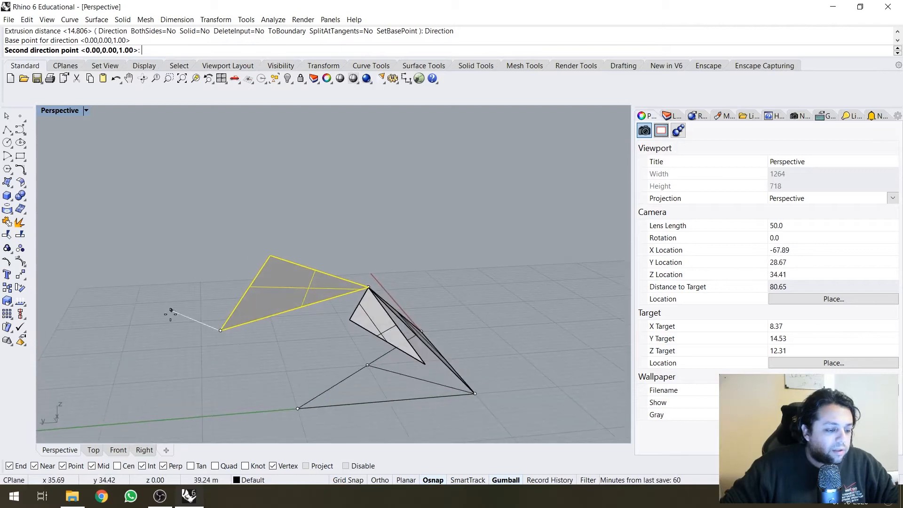
{"action": "left_click", "coordinate": [135, 387]}
{"action": "right_click_drag", "start_coordinate": [123, 393], "coordinate": [162, 376]}
Step: Extrude the raised triangular surface 50 m along the custom direction with Solid set to No
{"action": "scroll", "coordinate": [166, 329], "scroll_direction": "down", "scroll_amount": 6}
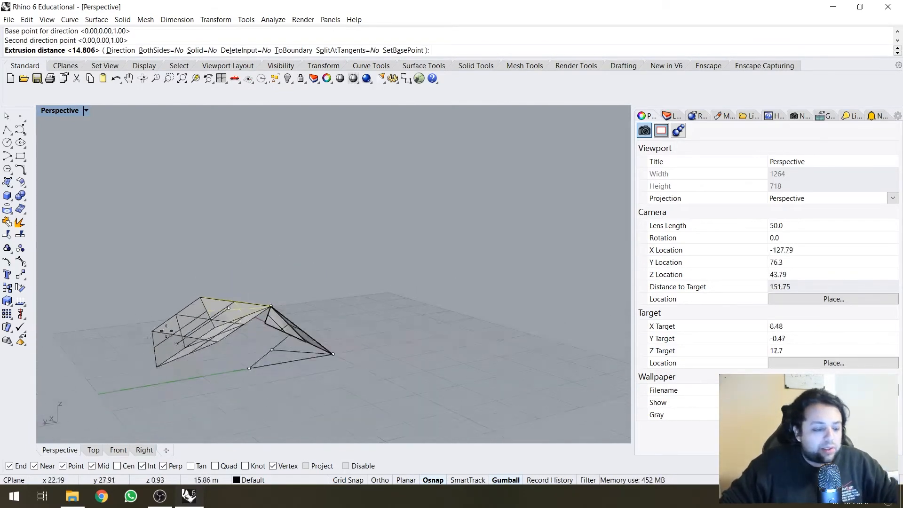
{"action": "right_click_drag", "start_coordinate": [127, 335], "coordinate": [69, 334]}
{"action": "scroll", "coordinate": [147, 335], "scroll_direction": "up", "scroll_amount": 2}
{"action": "scroll", "coordinate": [148, 334], "scroll_direction": "up", "scroll_amount": 4}
{"action": "right_click_drag", "start_coordinate": [410, 319], "coordinate": [399, 335]}
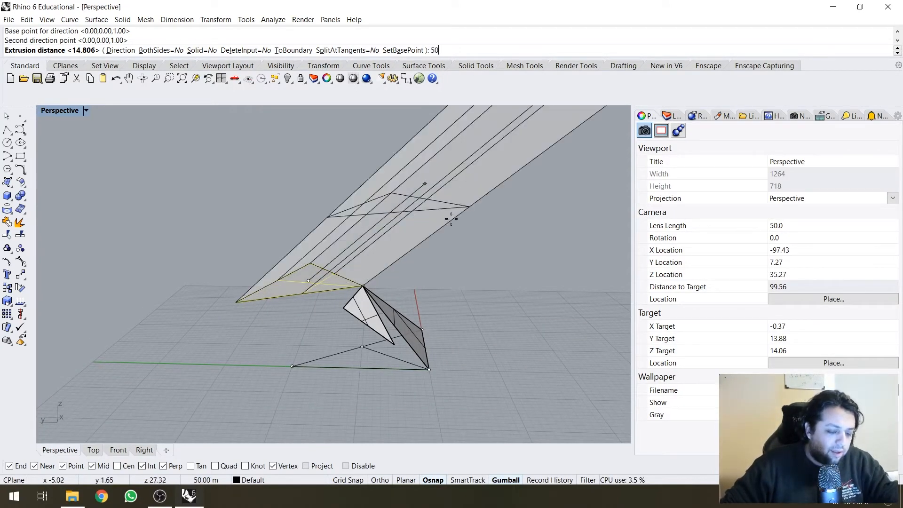
{"action": "scroll", "coordinate": [319, 281], "scroll_direction": "down", "scroll_amount": 5}
{"action": "type", "text": "50"}
{"action": "right_click_drag", "start_coordinate": [318, 281], "coordinate": [337, 253]}
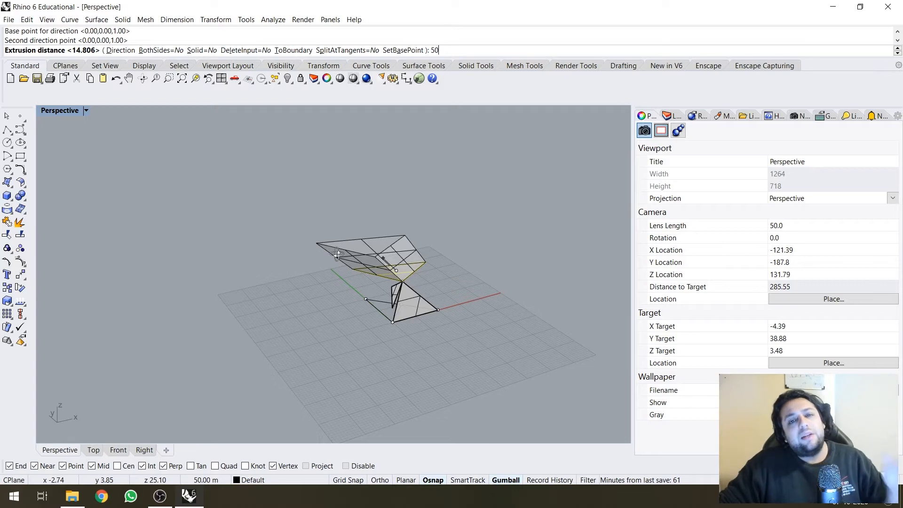
{"action": "right_click_drag", "start_coordinate": [337, 254], "coordinate": [447, 209]}
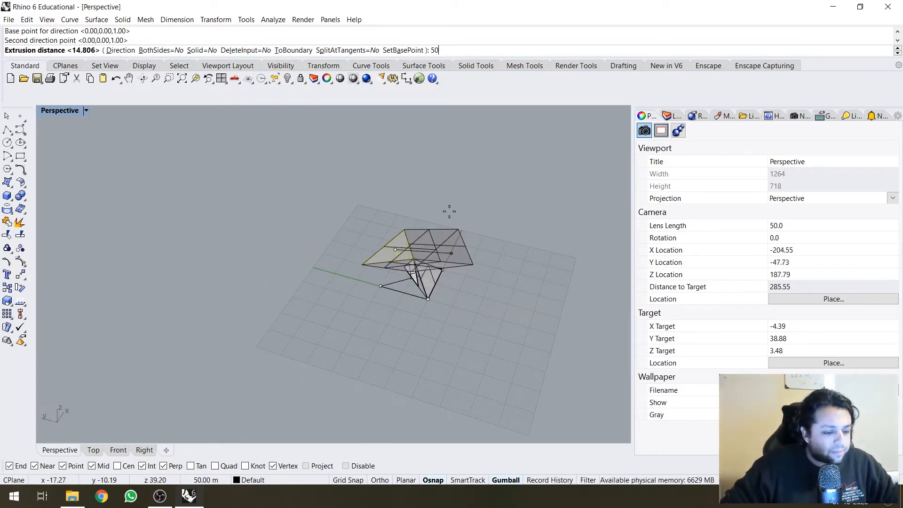
{"action": "scroll", "coordinate": [432, 239], "scroll_direction": "up", "scroll_amount": 3}
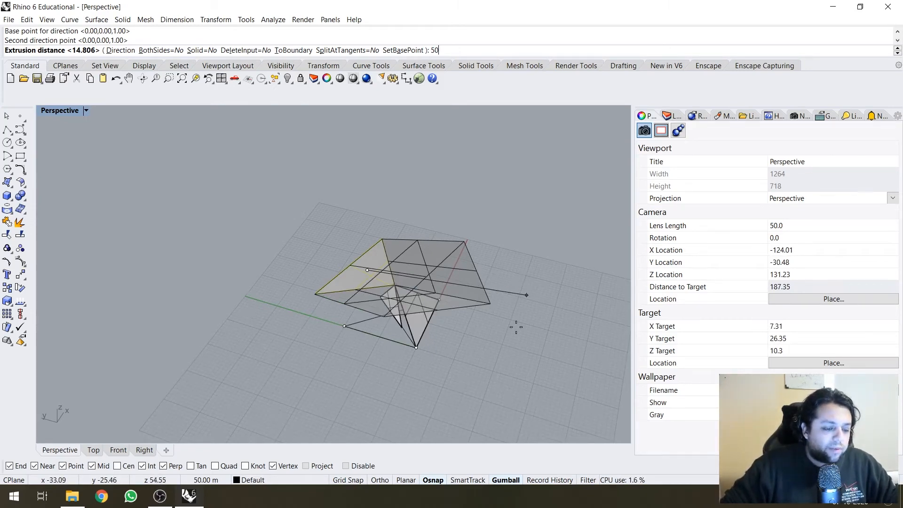
{"action": "key", "text": "Return"}
Step: Delete the slanted open polysurface extruded from the raised triangle
{"action": "right_click_drag", "start_coordinate": [453, 320], "coordinate": [316, 229]}
{"action": "scroll", "coordinate": [435, 301], "scroll_direction": "down", "scroll_amount": 4}
{"action": "scroll", "coordinate": [380, 267], "scroll_direction": "up", "scroll_amount": 3}
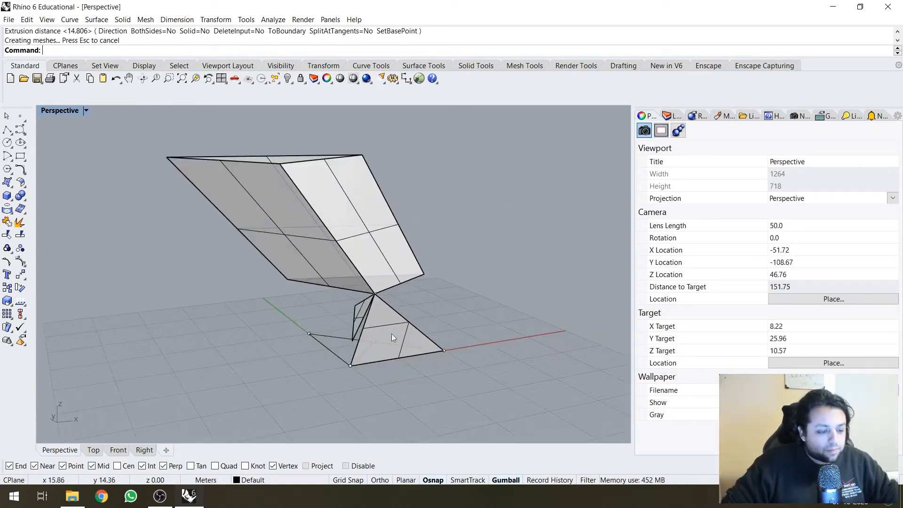
{"action": "right_click_drag", "start_coordinate": [391, 334], "coordinate": [433, 334]}
{"action": "left_click", "coordinate": [397, 249]}
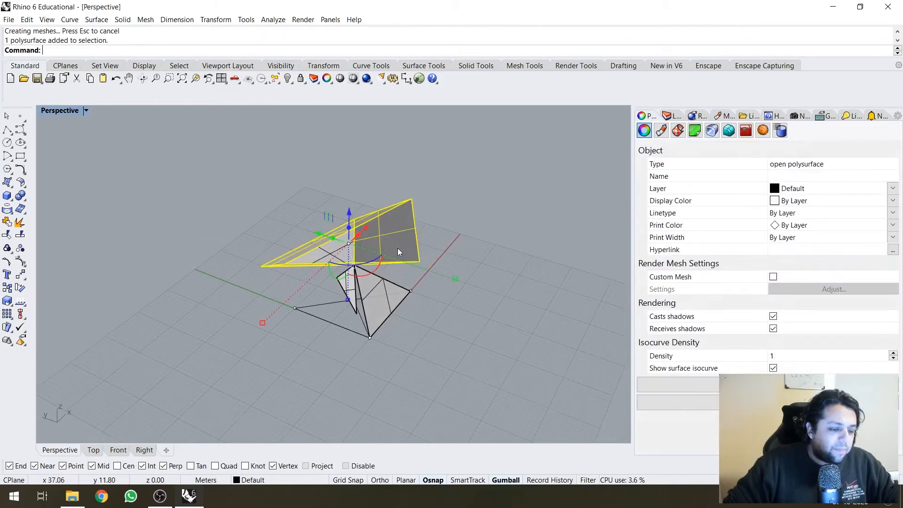
{"action": "right_click_drag", "start_coordinate": [397, 250], "coordinate": [402, 229]}
{"action": "key", "text": "Escape"}
{"action": "left_click", "coordinate": [402, 230]}
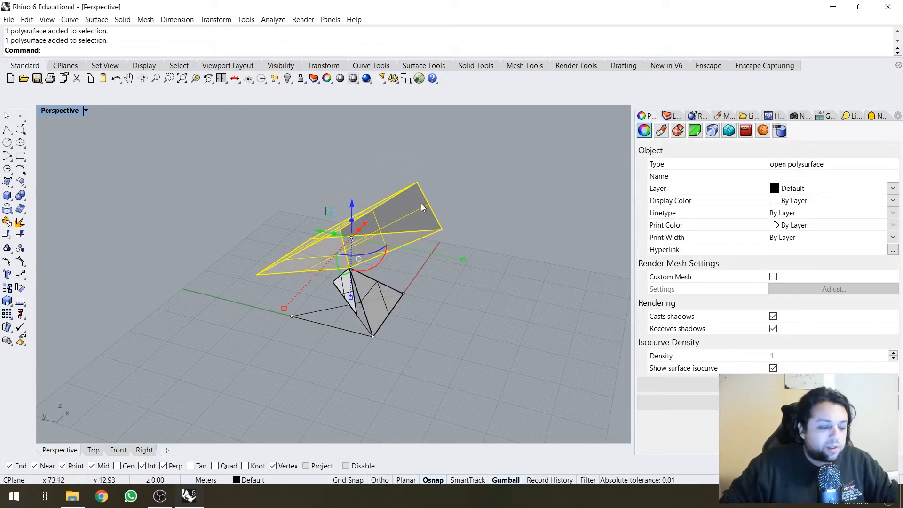
{"action": "key", "text": "Escape"}
{"action": "left_click", "coordinate": [398, 203]}
{"action": "key", "text": "Delete"}
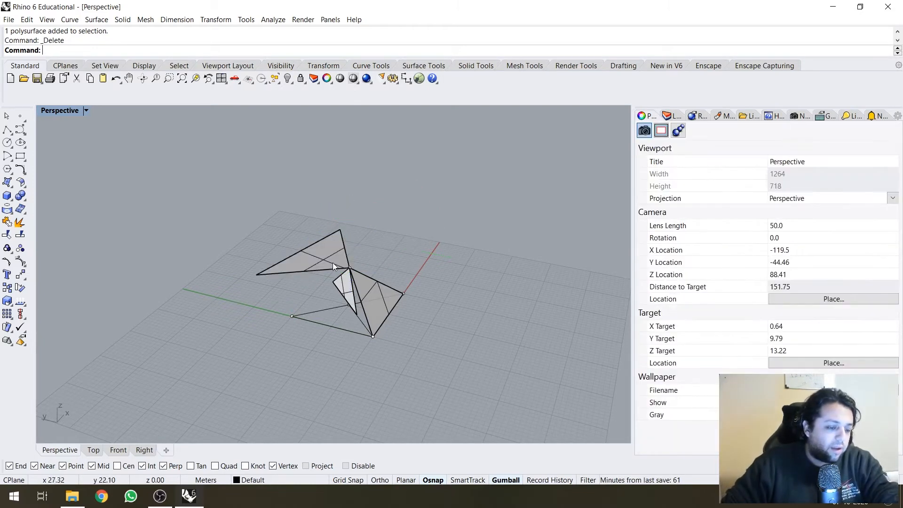
Step: Extrude the raised triangular surface straight up about 25.6 m with ExtrudeSrf and Solid set to Yes
{"action": "left_click", "coordinate": [327, 252]}
{"action": "type", "text": "Extrud"}
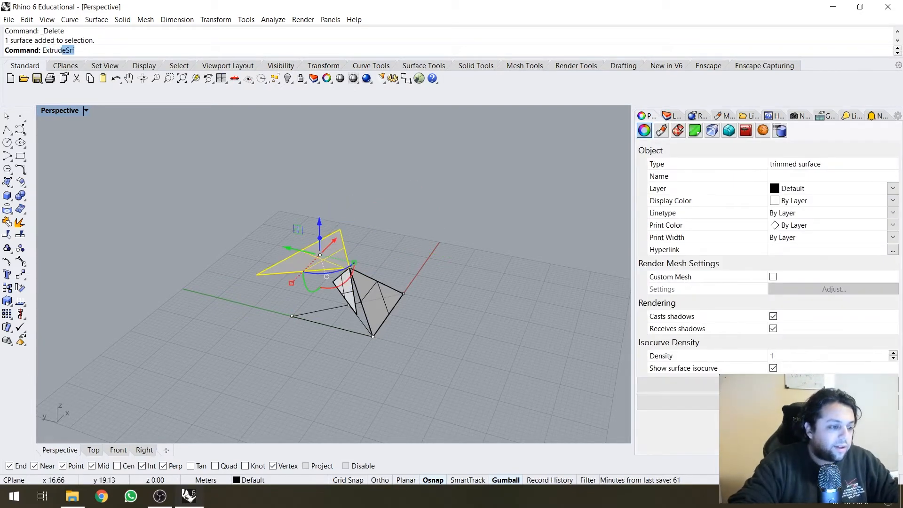
{"action": "type", "text": "eSrf"}
{"action": "key", "text": "Return"}
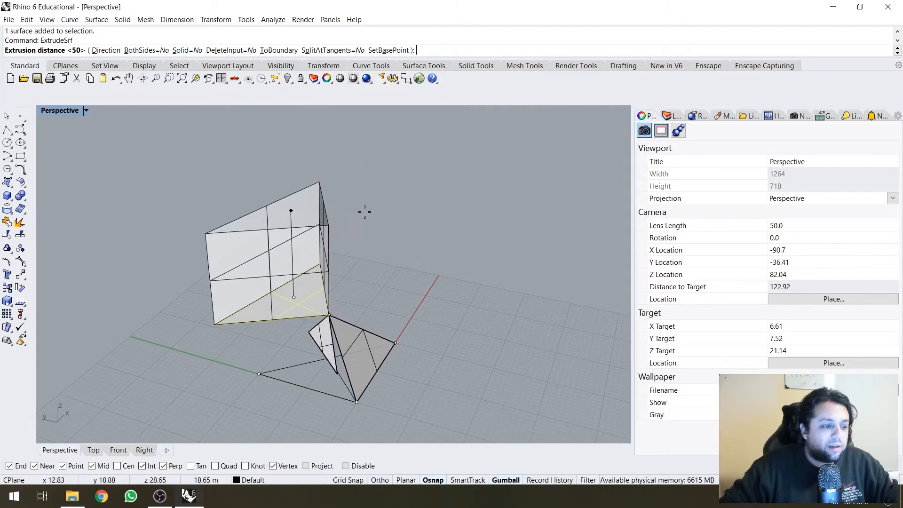
{"action": "type", "text": "s"}
{"action": "key", "text": "Return"}
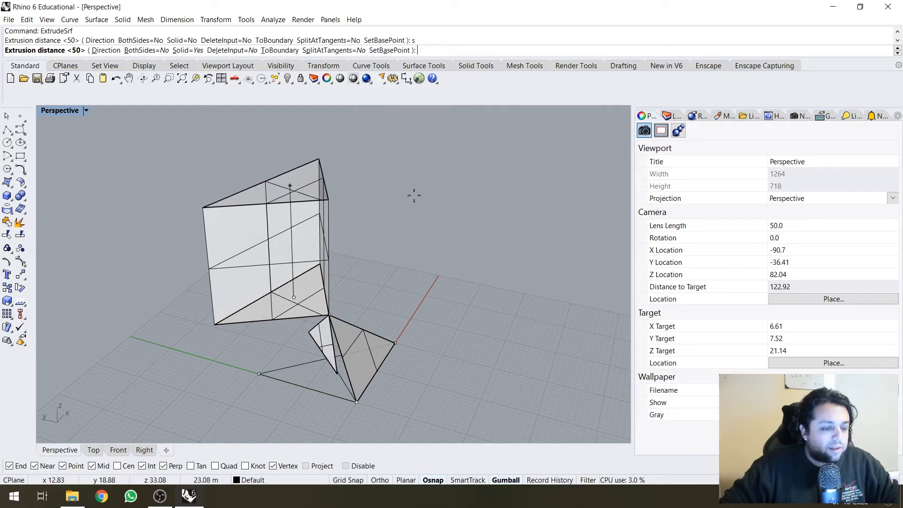
{"action": "left_click", "coordinate": [405, 188]}
Step: Extrude the closed triangular curve on the ground plane downward as a solid with ExtrudeCrv
{"action": "right_click_drag", "start_coordinate": [405, 188], "coordinate": [378, 277]}
{"action": "scroll", "coordinate": [366, 263], "scroll_direction": "up", "scroll_amount": 2}
{"action": "scroll", "coordinate": [378, 278], "scroll_direction": "up", "scroll_amount": 4}
{"action": "left_click", "coordinate": [375, 304]}
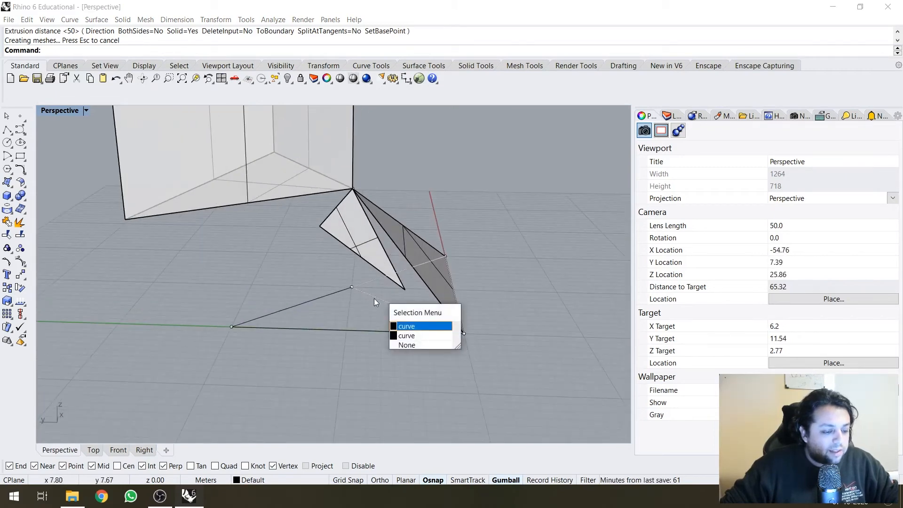
{"action": "left_click", "coordinate": [409, 335]}
{"action": "scroll", "coordinate": [430, 278], "scroll_direction": "down", "scroll_amount": 2}
{"action": "right_click_drag", "start_coordinate": [431, 277], "coordinate": [393, 282]}
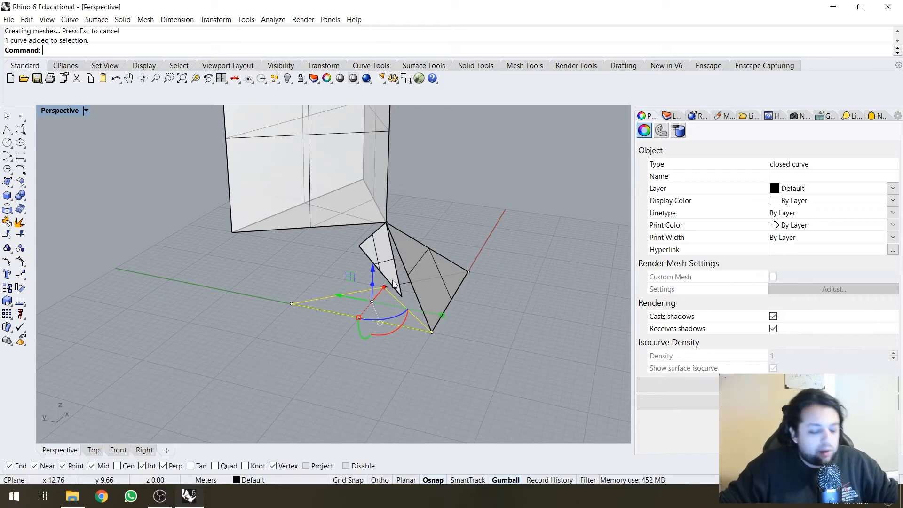
{"action": "type", "text": "trudeCfrv"}
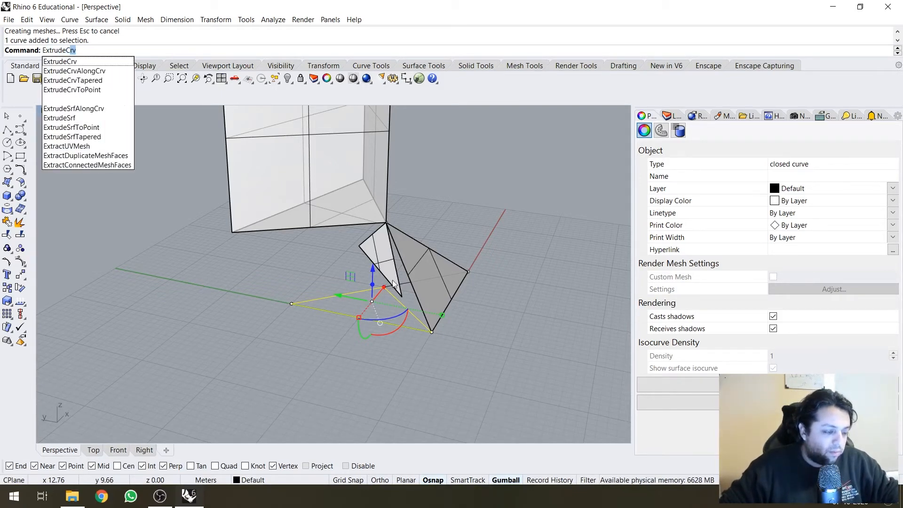
{"action": "key", "text": "BackSpace"}
{"action": "key", "text": "BackSpace"}
{"action": "key", "text": "BackSpace"}
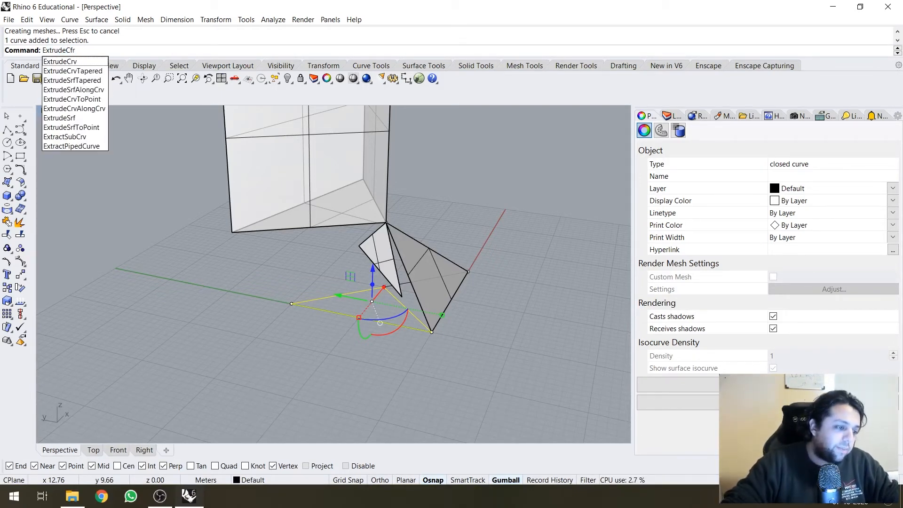
{"action": "type", "text": "rv"}
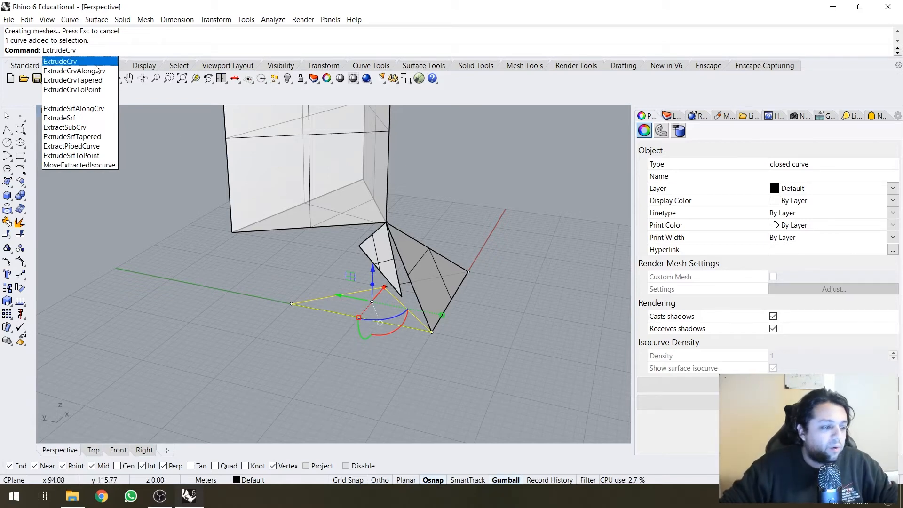
{"action": "key", "text": "Return"}
{"action": "right_click_drag", "start_coordinate": [393, 283], "coordinate": [139, 135]}
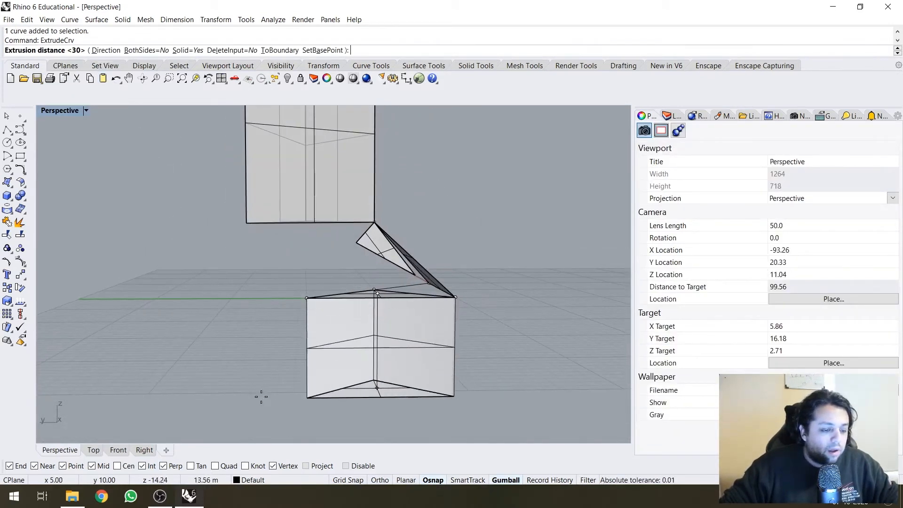
{"action": "right_click_drag", "start_coordinate": [258, 396], "coordinate": [177, 395]}
{"action": "scroll", "coordinate": [195, 395], "scroll_direction": "down", "scroll_amount": 4}
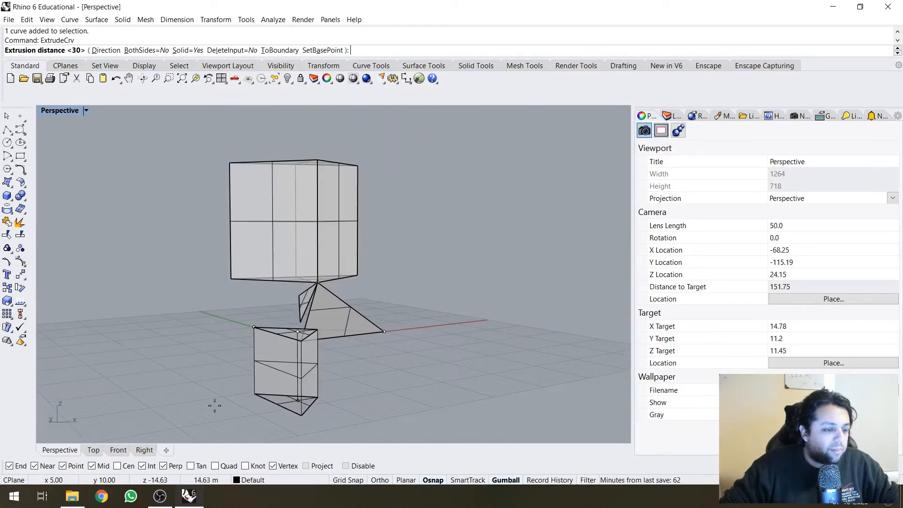
{"action": "right_click_drag", "start_coordinate": [234, 407], "coordinate": [370, 256], "text": "shift"}
{"action": "left_click", "coordinate": [275, 334]}
{"action": "key", "text": "Escape"}
Step: Extrude the upright triangular surface beside the red axis outward with ExtrudeSrf and Solid set to No
{"action": "left_click", "coordinate": [371, 259]}
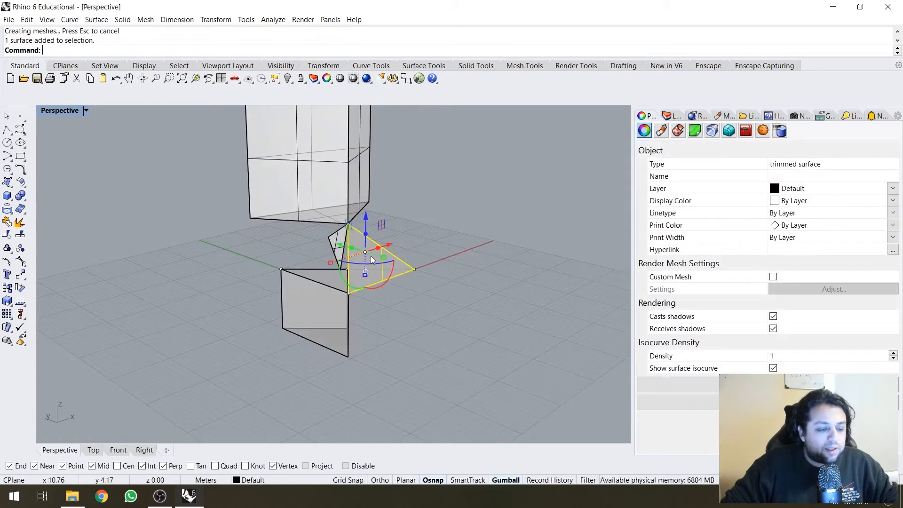
{"action": "scroll", "coordinate": [301, 299], "scroll_direction": "down", "scroll_amount": 2}
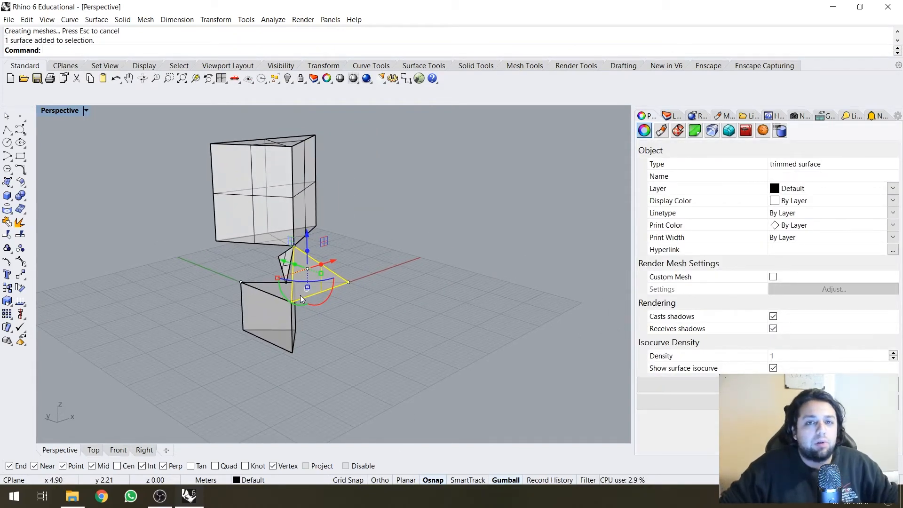
{"action": "scroll", "coordinate": [301, 299], "scroll_direction": "up", "scroll_amount": 2}
{"action": "type", "text": "E"}
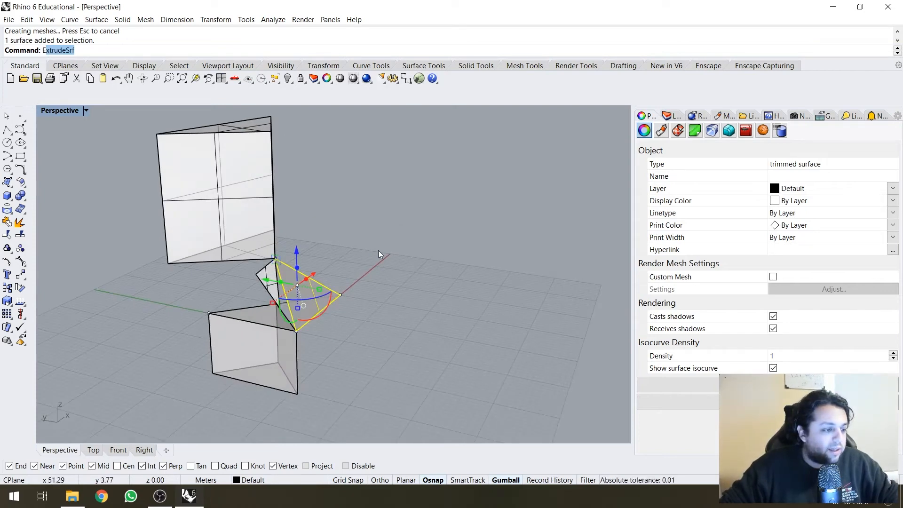
{"action": "type", "text": "x"}
{"action": "key", "text": "Return"}
{"action": "right_click_drag", "start_coordinate": [483, 201], "coordinate": [423, 255]}
{"action": "type", "text": "s"}
{"action": "key", "text": "Return"}
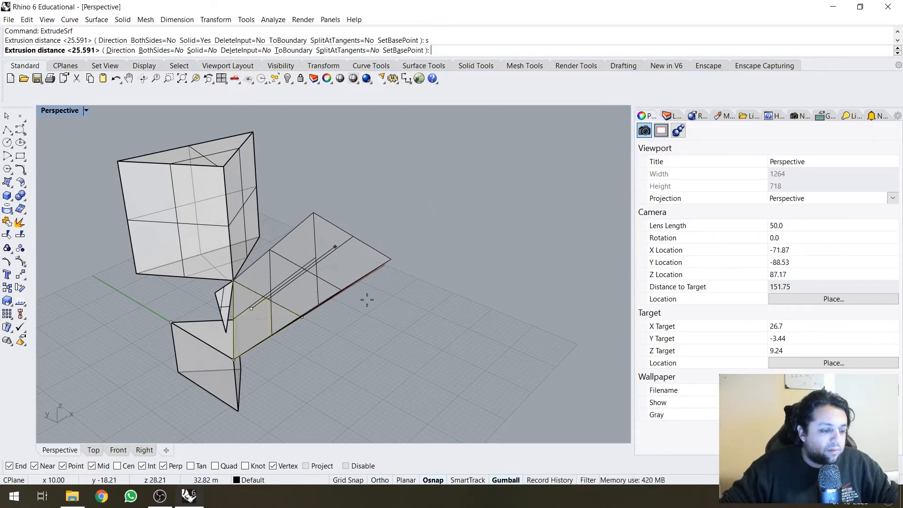
{"action": "left_click", "coordinate": [420, 288]}
Step: Start OffsetSrf on the open triangular extrusion and flip all offset directions to point inward
{"action": "right_click_drag", "start_coordinate": [420, 289], "coordinate": [312, 309]}
{"action": "left_click", "coordinate": [311, 309]}
{"action": "scroll", "coordinate": [223, 247], "scroll_direction": "up", "scroll_amount": 5}
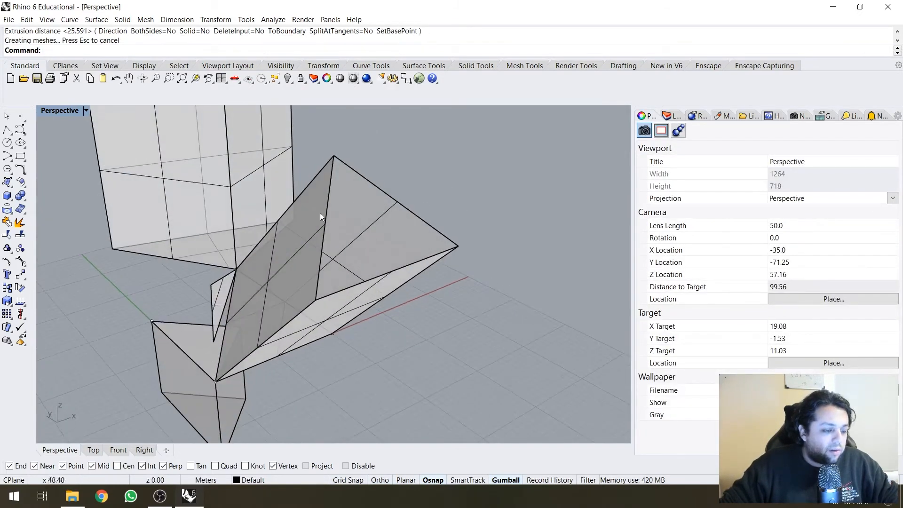
{"action": "left_click", "coordinate": [393, 225]}
{"action": "scroll", "coordinate": [373, 285], "scroll_direction": "down", "scroll_amount": 5}
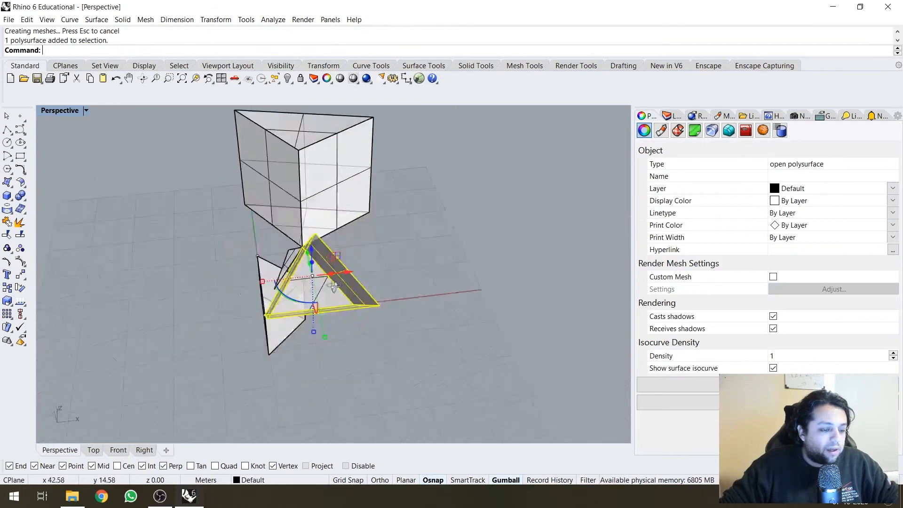
{"action": "type", "text": "O"}
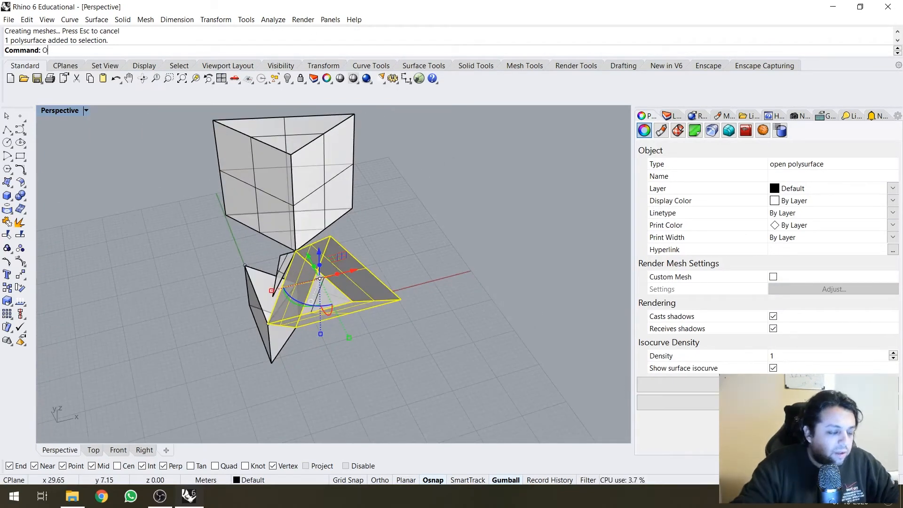
{"action": "type", "text": "ffsetSrf"}
{"action": "key", "text": "Return"}
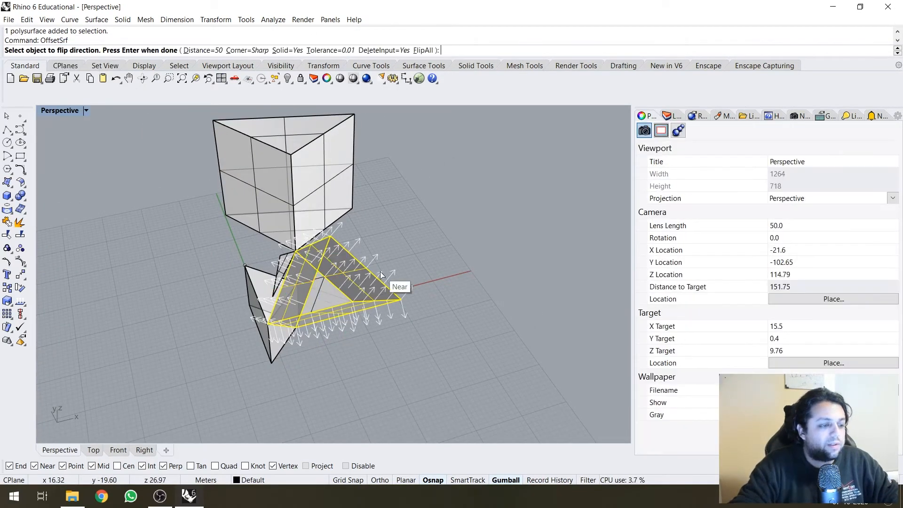
{"action": "right_click_drag", "start_coordinate": [380, 275], "coordinate": [430, 275]}
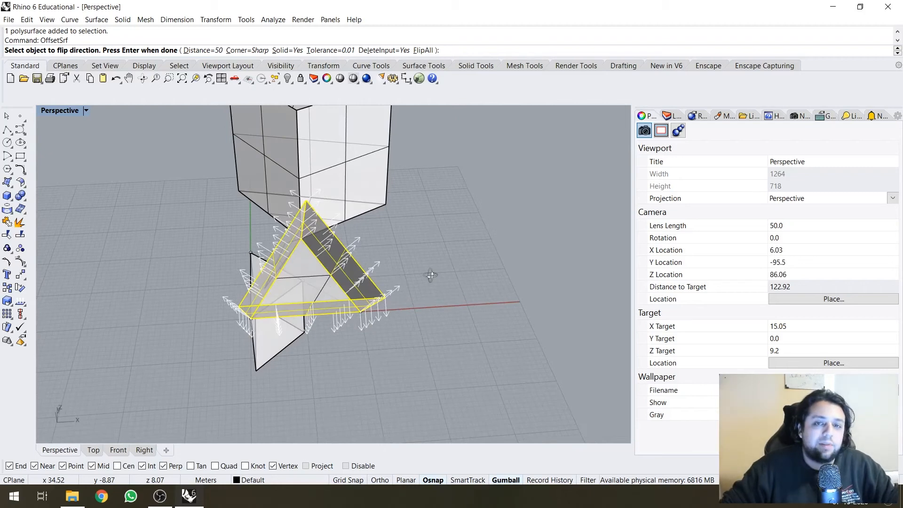
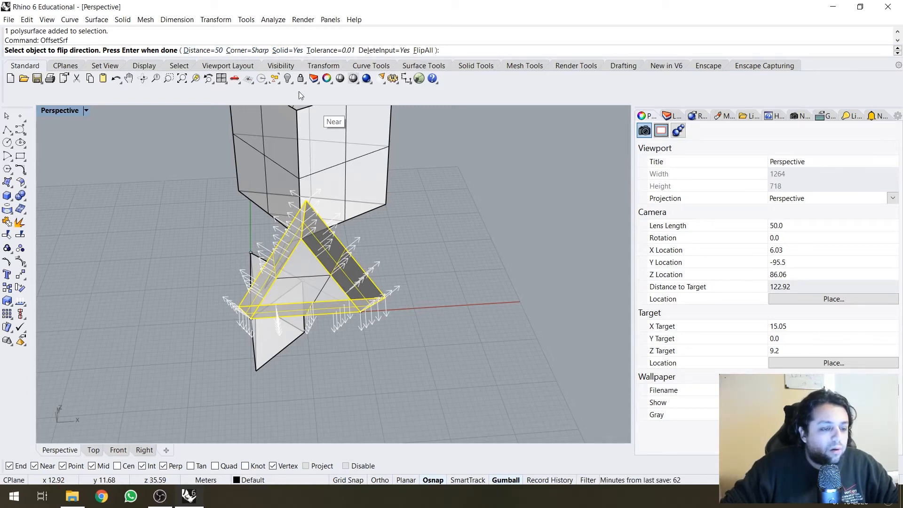
{"action": "left_click", "coordinate": [423, 50]}
{"action": "right_click_drag", "start_coordinate": [396, 210], "coordinate": [422, 205]}
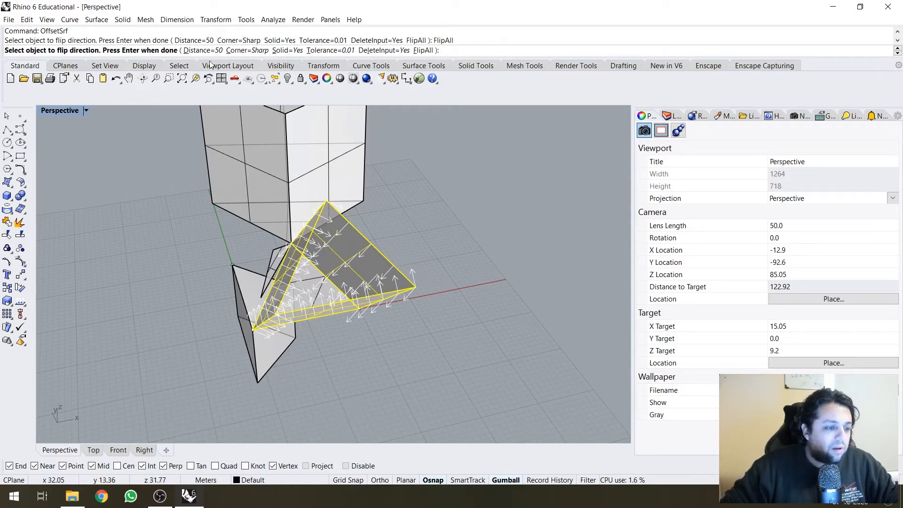
Step: Set the offset distance to 1 m, complete the solid offset of the open extrusion, and select the resulting thickened frame
{"action": "type", "text": "5"}
{"action": "key", "text": "Return"}
{"action": "scroll", "coordinate": [337, 270], "scroll_direction": "up", "scroll_amount": 2}
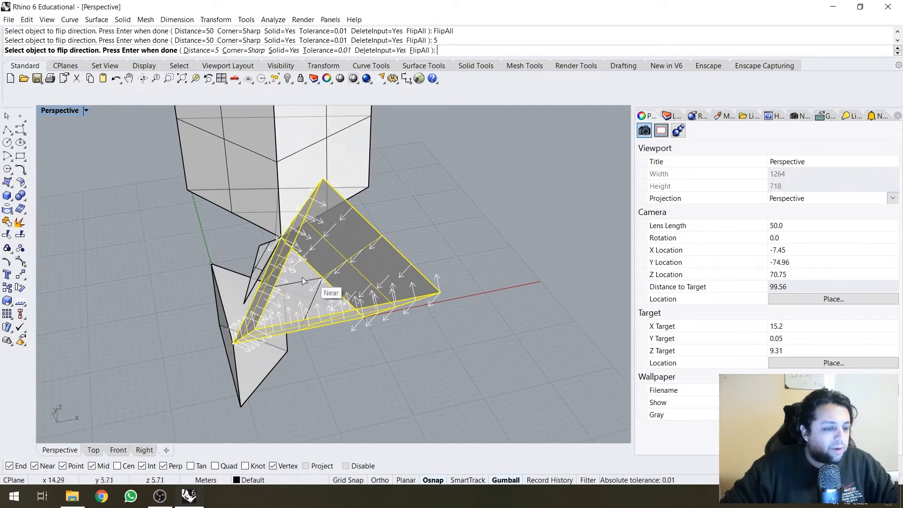
{"action": "right_click_drag", "start_coordinate": [311, 277], "coordinate": [402, 214]}
{"action": "type", "text": "1"}
{"action": "key", "text": "Return"}
{"action": "key", "text": "Return"}
{"action": "scroll", "coordinate": [380, 223], "scroll_direction": "down", "scroll_amount": 2}
{"action": "left_click", "coordinate": [380, 223]}
{"action": "left_click", "coordinate": [524, 241]}
{"action": "scroll", "coordinate": [524, 241], "scroll_direction": "up", "scroll_amount": 5}
{"action": "left_click", "coordinate": [407, 221]}
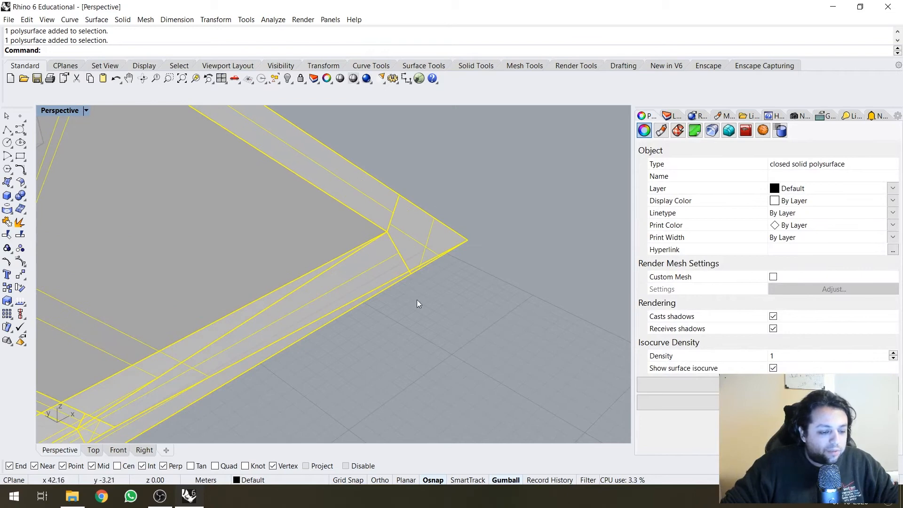
Step: Merge the coplanar faces of the thickened triangular frame with MergeAllFaces
{"action": "right_click_drag", "start_coordinate": [418, 151], "coordinate": [330, 237]}
{"action": "key", "text": "Escape"}
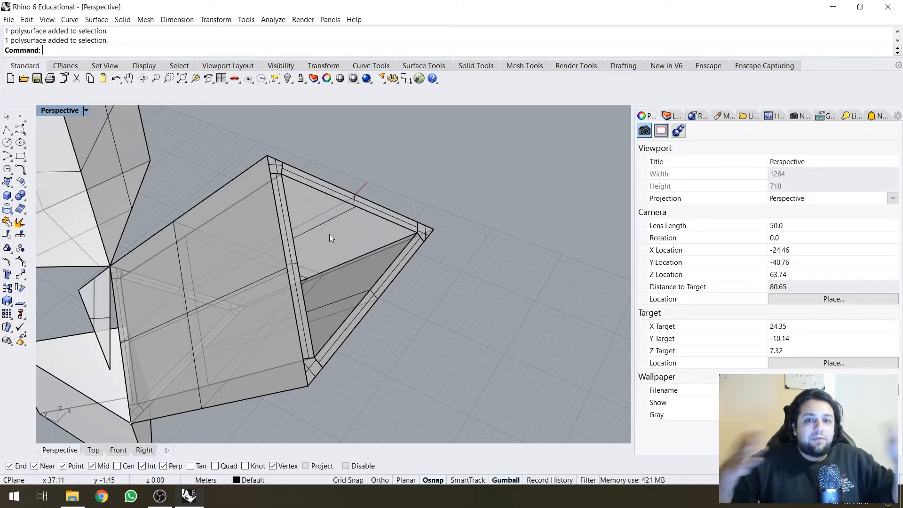
{"action": "right_click_drag", "start_coordinate": [322, 218], "coordinate": [318, 173]}
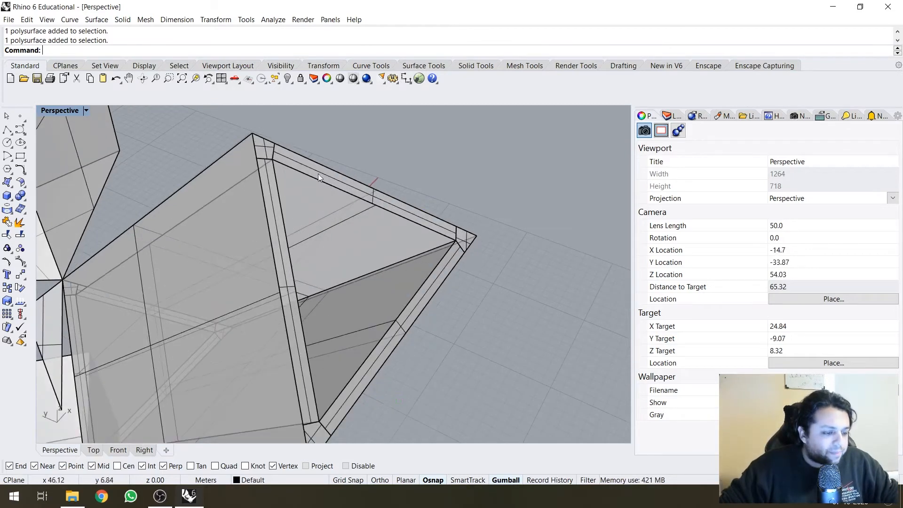
{"action": "left_click", "coordinate": [318, 177]}
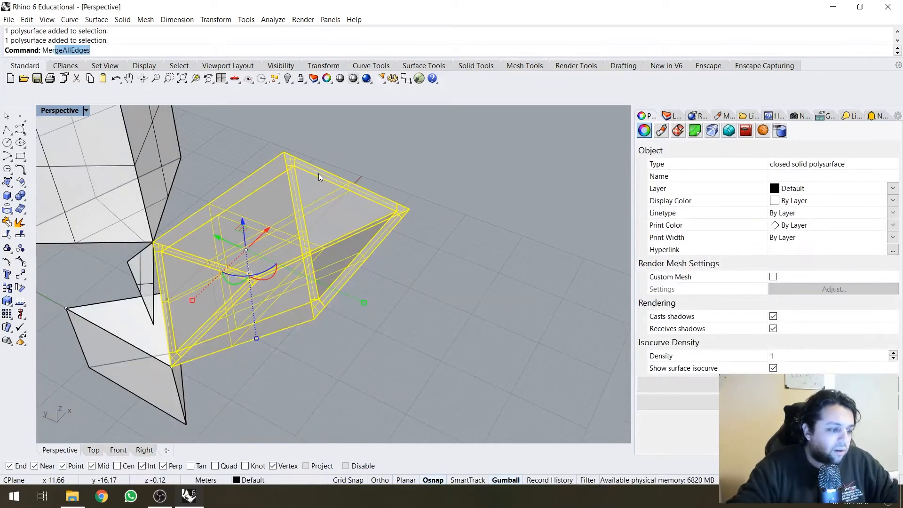
{"action": "type", "text": "MergeAllFaces"}
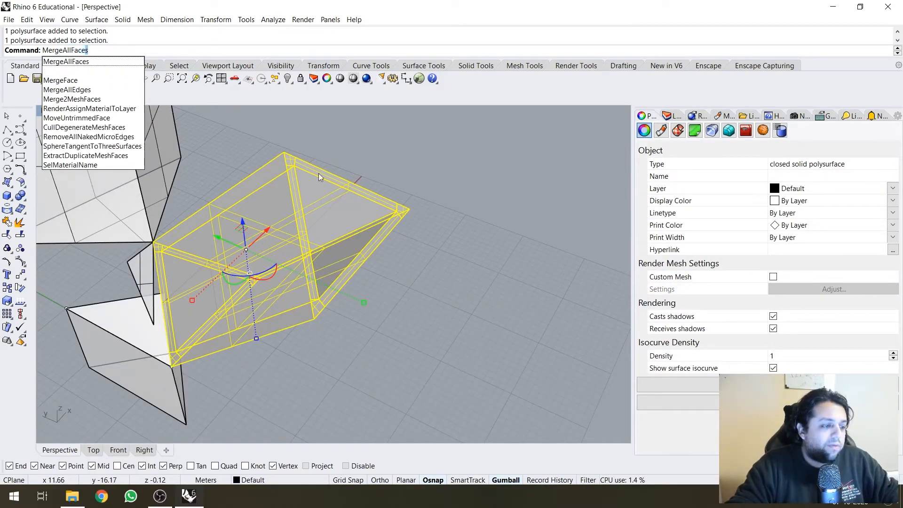
{"action": "key", "text": "Return"}
{"action": "key", "text": "Escape"}
{"action": "right_click_drag", "start_coordinate": [318, 173], "coordinate": [316, 208]}
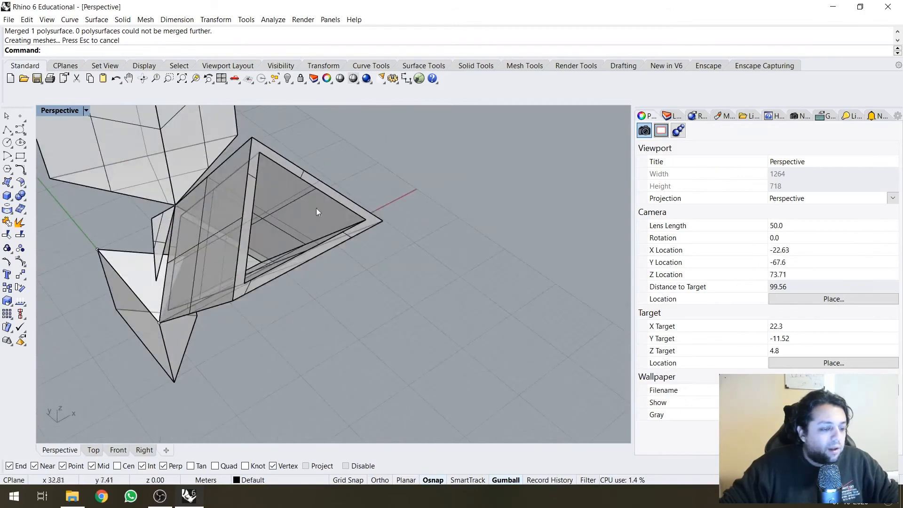
Step: Examine the merged frame's faces and edges from several angles, alone and beside the other extrusions
{"action": "left_click", "coordinate": [287, 197]}
{"action": "scroll", "coordinate": [321, 188], "scroll_direction": "up", "scroll_amount": 3}
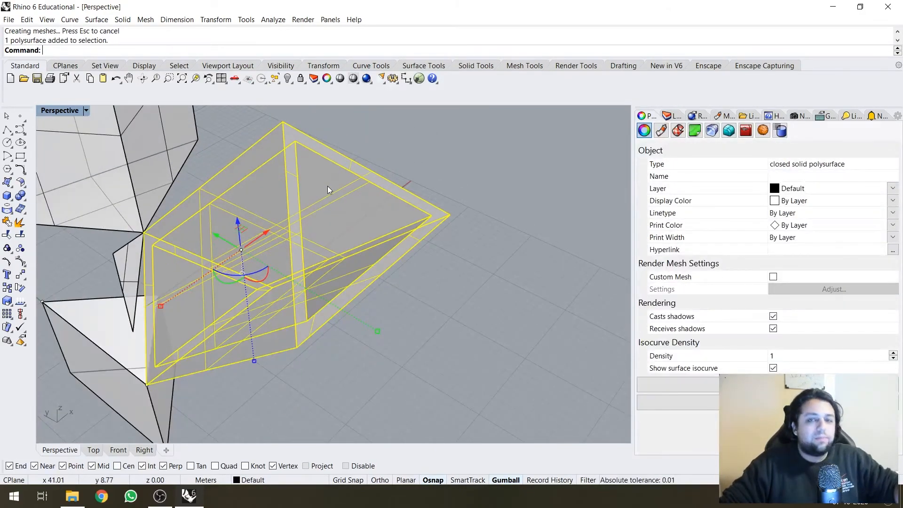
{"action": "right_click_drag", "start_coordinate": [377, 238], "coordinate": [408, 233]}
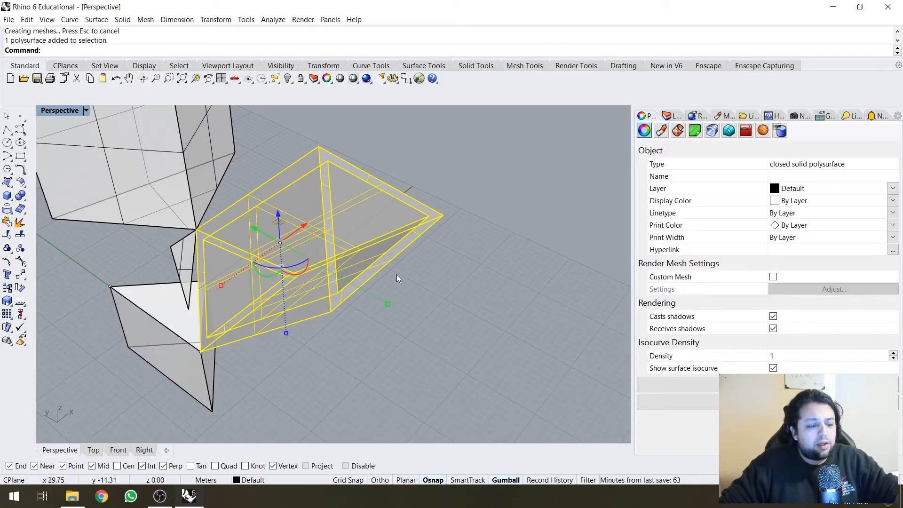
{"action": "key", "text": "Escape"}
{"action": "right_click_drag", "start_coordinate": [432, 185], "coordinate": [366, 175]}
{"action": "left_click", "coordinate": [366, 175]}
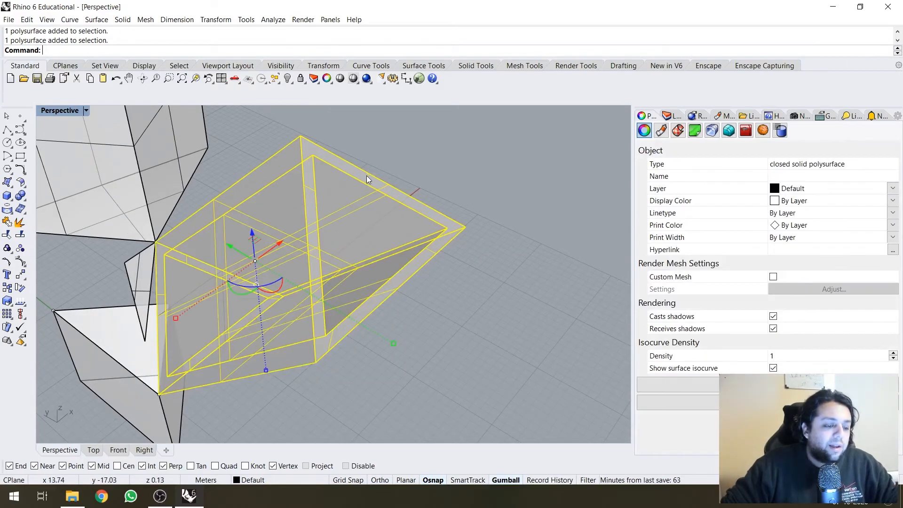
{"action": "key", "text": "Escape"}
{"action": "right_click_drag", "start_coordinate": [260, 201], "coordinate": [511, 216]}
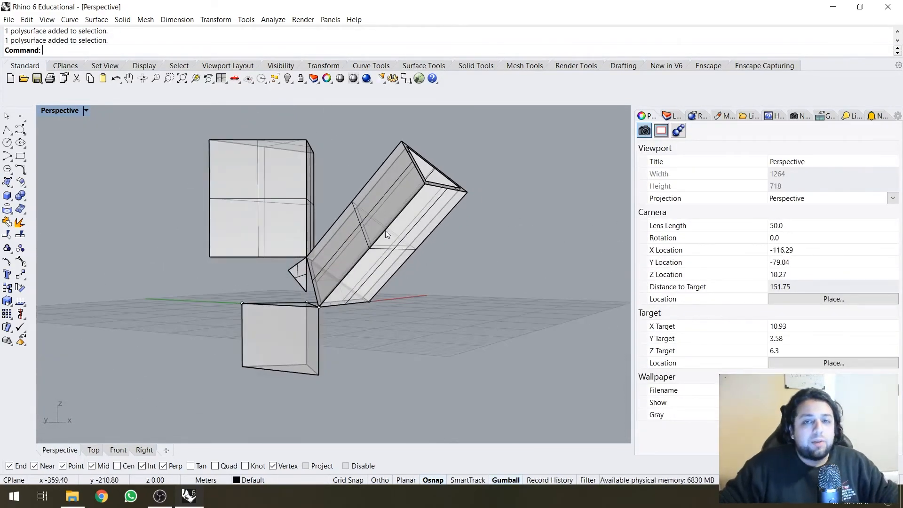
{"action": "right_click_drag", "start_coordinate": [387, 235], "coordinate": [162, 274]}
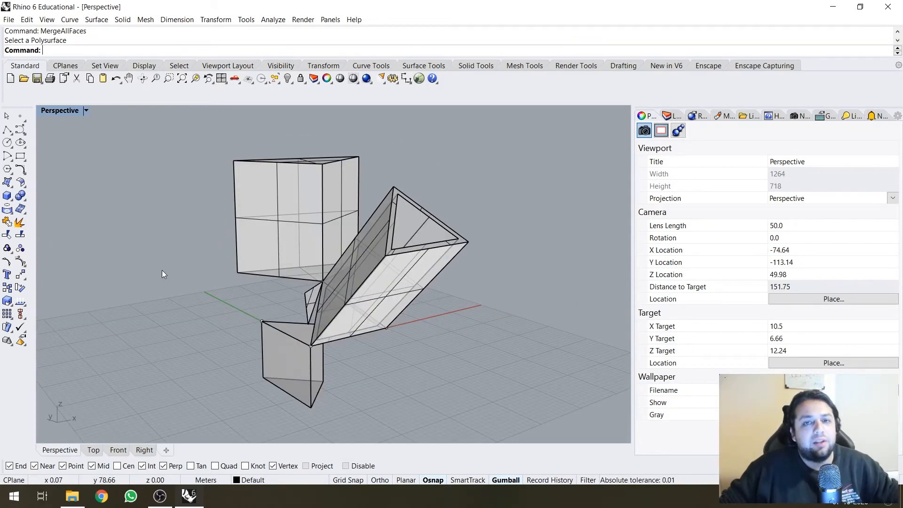
Step: Draw a degree 3 control point curve winding across the ground plane beside the solids, from behind the red axis toward the green axis
{"action": "right_click_drag", "start_coordinate": [69, 193], "coordinate": [362, 234]}
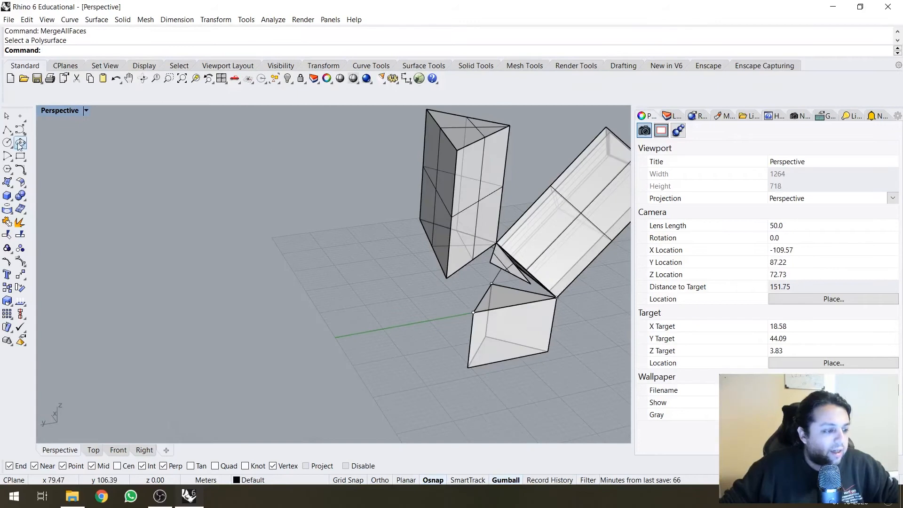
{"action": "left_click", "coordinate": [21, 129]}
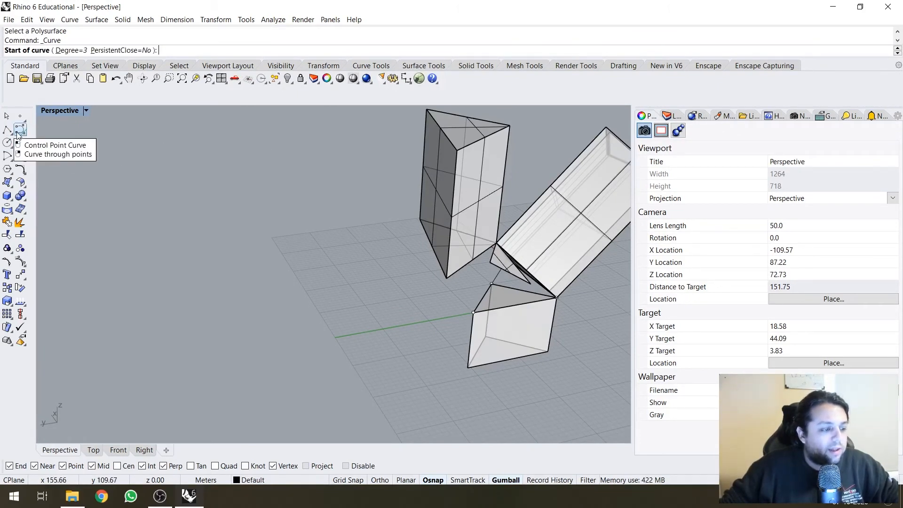
{"action": "right_click_drag", "start_coordinate": [282, 268], "coordinate": [478, 272]}
{"action": "scroll", "coordinate": [414, 282], "scroll_direction": "down", "scroll_amount": 6}
{"action": "right_click_drag", "start_coordinate": [328, 286], "coordinate": [461, 296], "text": "shift"}
{"action": "left_click", "coordinate": [308, 253]}
{"action": "left_click", "coordinate": [345, 233]}
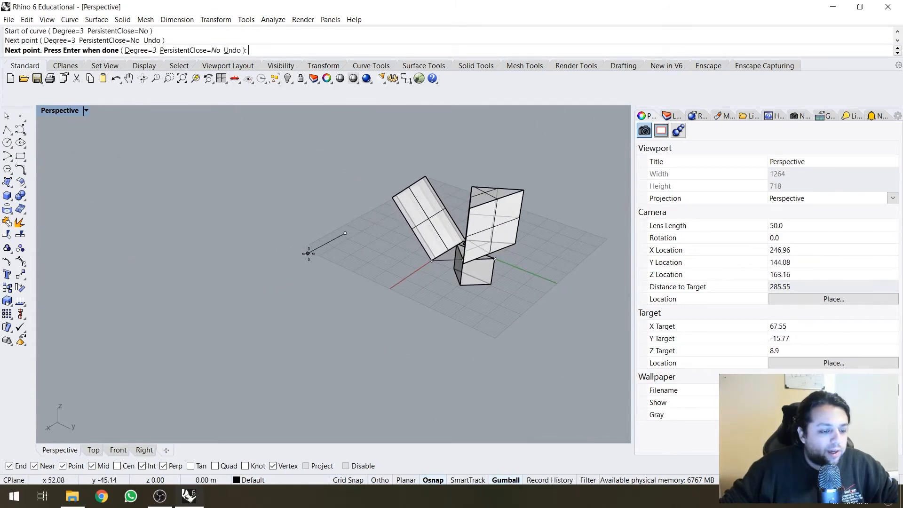
{"action": "left_click", "coordinate": [376, 245]}
{"action": "left_click", "coordinate": [306, 285]}
{"action": "left_click", "coordinate": [382, 268]}
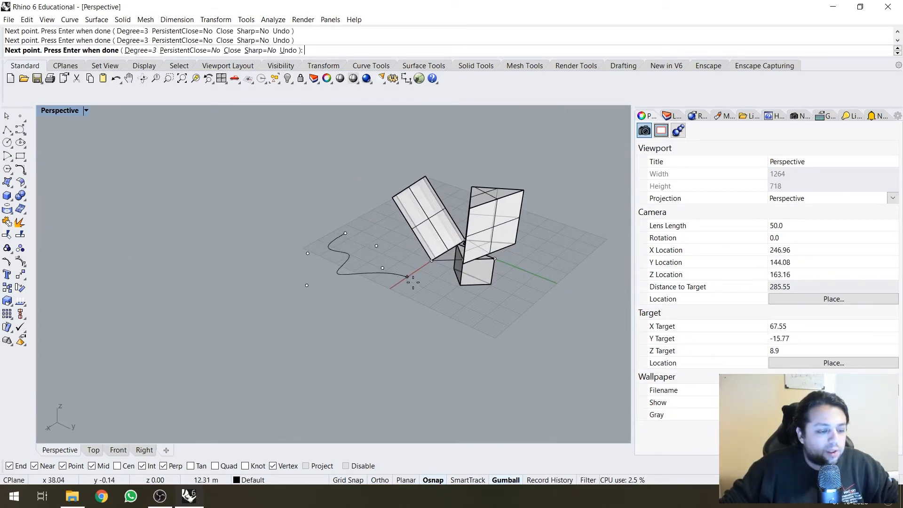
{"action": "left_click", "coordinate": [415, 286]}
{"action": "left_click", "coordinate": [419, 331]}
{"action": "left_click", "coordinate": [333, 290]}
{"action": "left_click", "coordinate": [312, 349]}
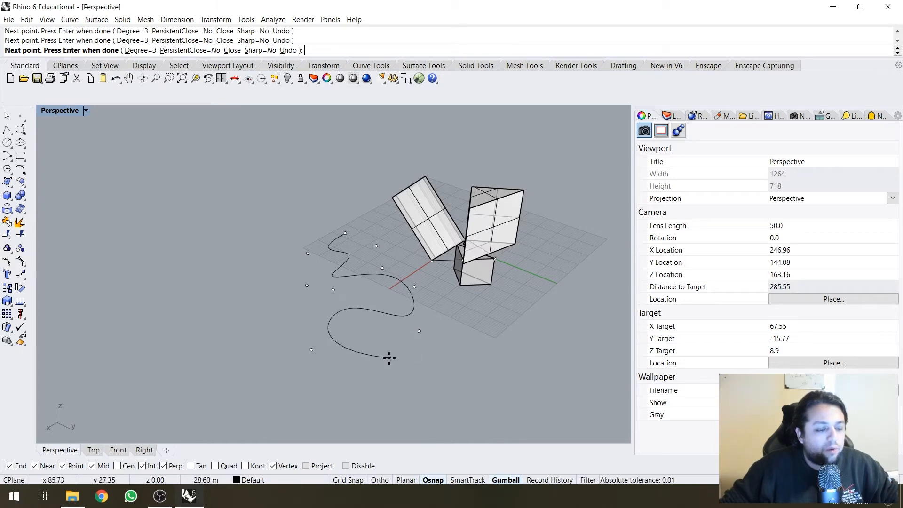
{"action": "left_click", "coordinate": [403, 381]}
{"action": "left_click", "coordinate": [459, 334]}
{"action": "left_click", "coordinate": [502, 369]}
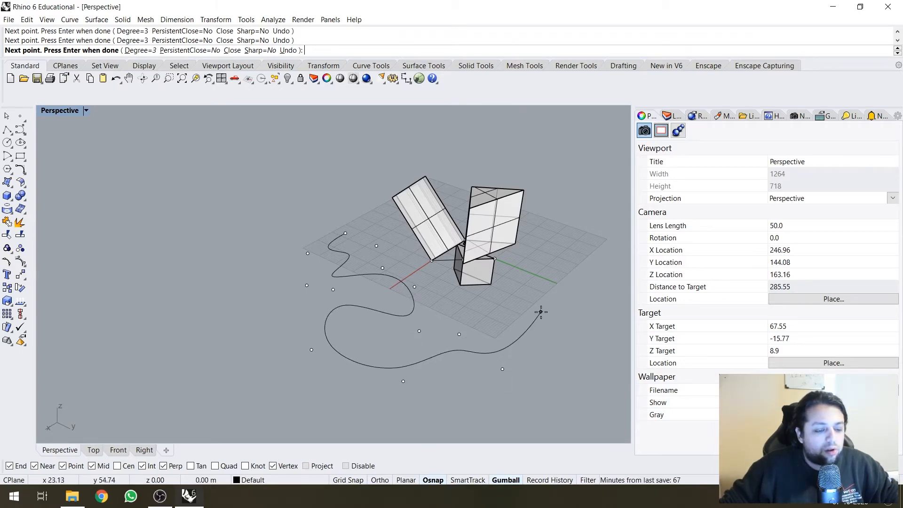
{"action": "left_click", "coordinate": [541, 311]}
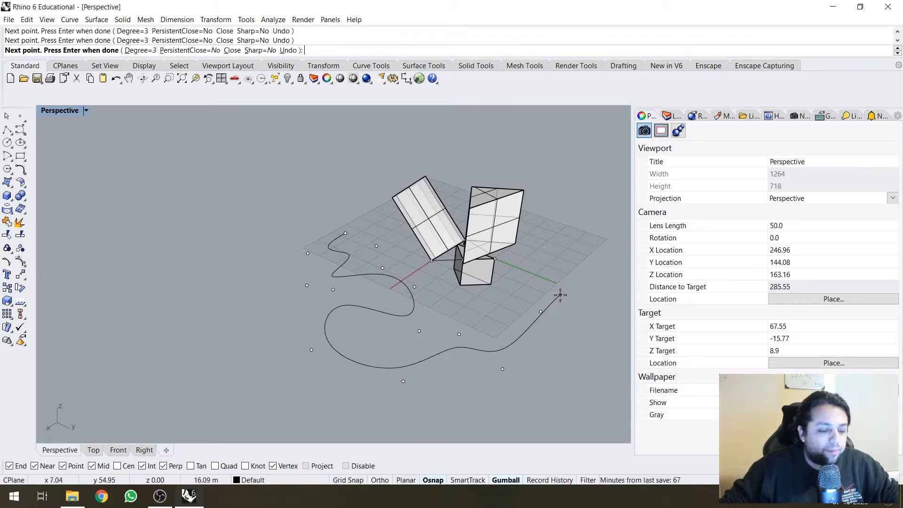
Step: Set the degree of the curve being drawn to 2 and preview its shape
{"action": "left_click", "coordinate": [137, 50]}
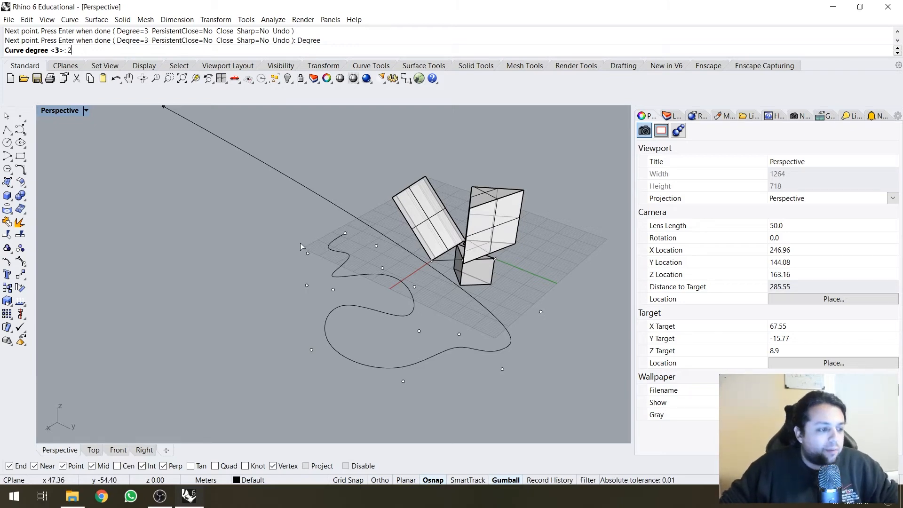
{"action": "key", "text": "Return"}
{"action": "right_click_drag", "start_coordinate": [508, 306], "coordinate": [519, 285]}
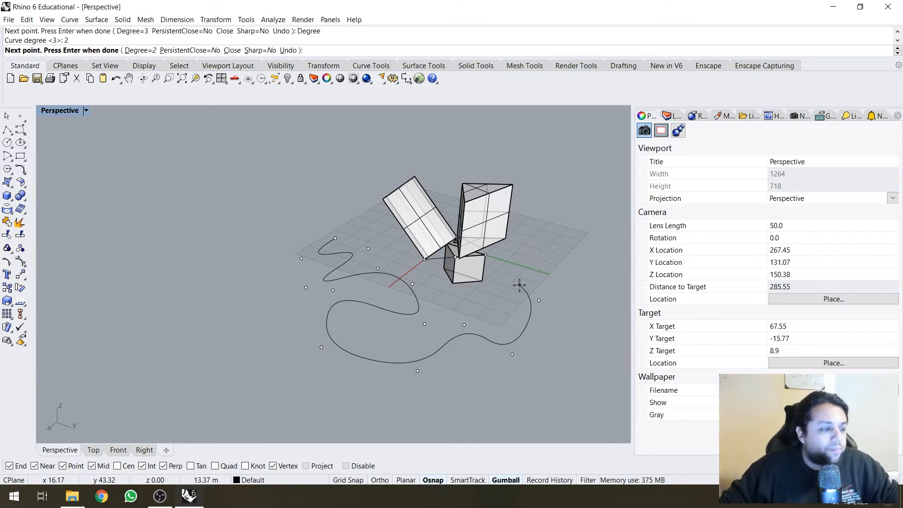
Step: Set the degree of the curve being drawn to 1 and inspect the straight segments
{"action": "type", "text": "d"}
{"action": "key", "text": "Return"}
{"action": "type", "text": "1"}
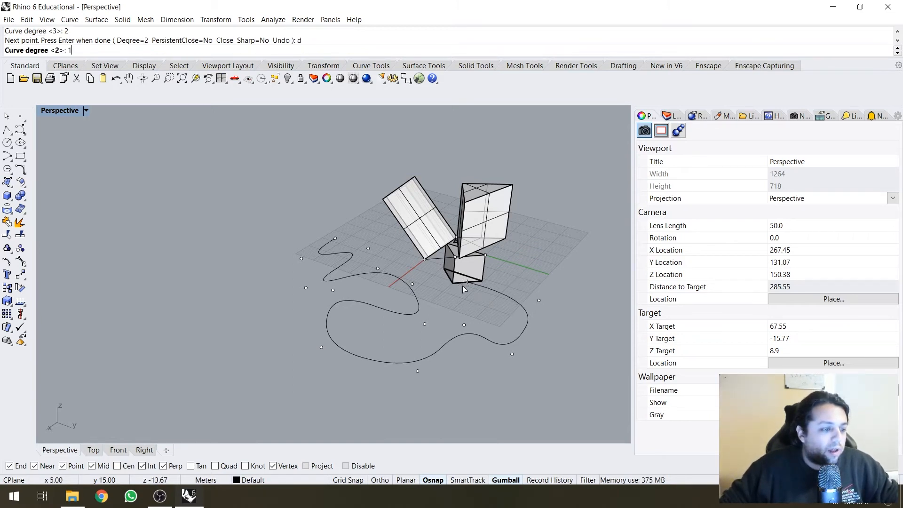
{"action": "key", "text": "Return"}
{"action": "scroll", "coordinate": [381, 257], "scroll_direction": "down", "scroll_amount": 3}
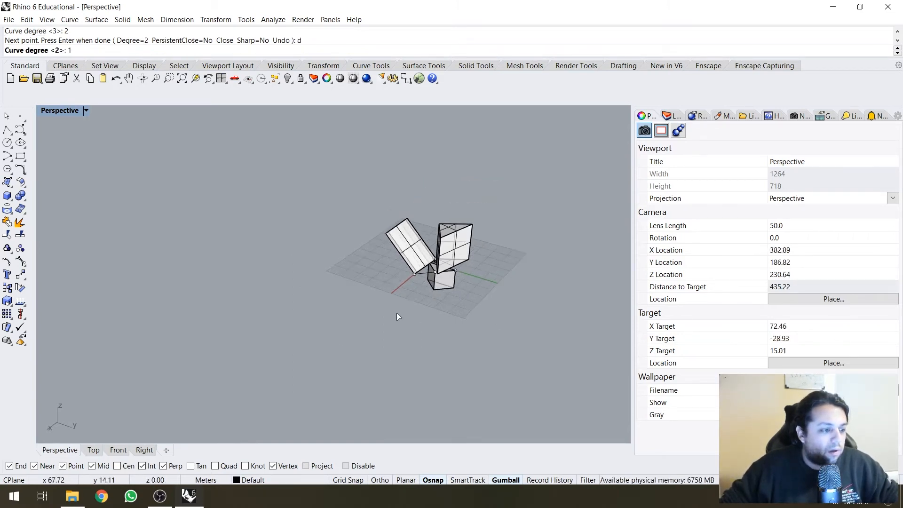
{"action": "scroll", "coordinate": [413, 296], "scroll_direction": "up", "scroll_amount": 6}
{"action": "scroll", "coordinate": [495, 295], "scroll_direction": "down", "scroll_amount": 4}
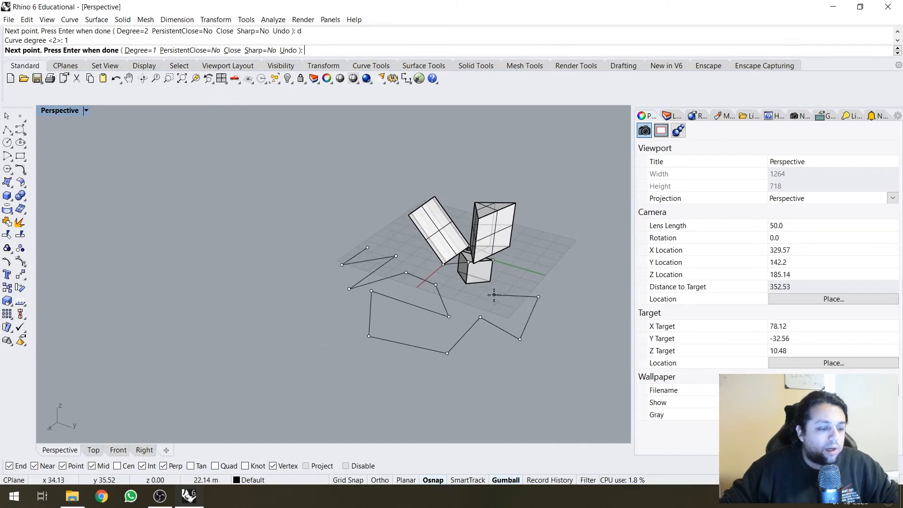
{"action": "right_click_drag", "start_coordinate": [495, 295], "coordinate": [468, 289]}
{"action": "right_click_drag", "start_coordinate": [486, 290], "coordinate": [514, 295]}
Step: Set the degree of the curve being drawn to 4 and finish the curve
{"action": "type", "text": "d"}
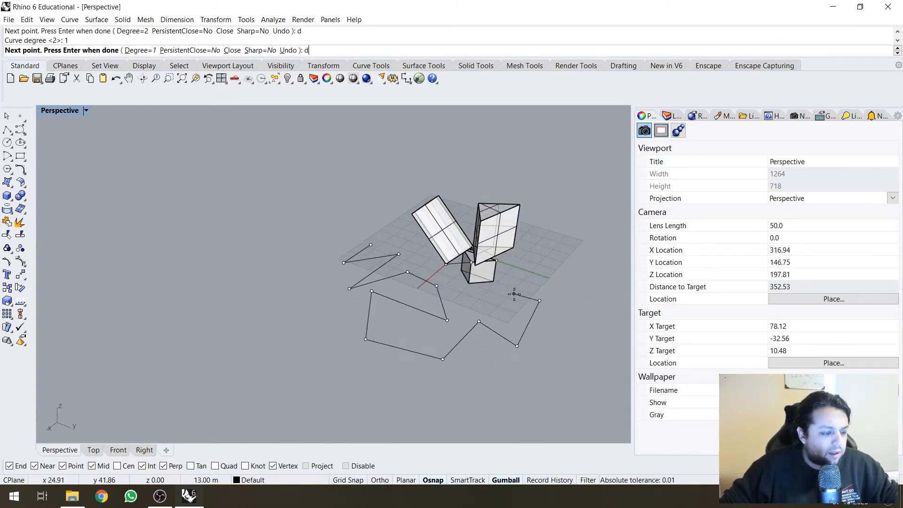
{"action": "key", "text": "Return"}
{"action": "type", "text": "4"}
{"action": "key", "text": "Return"}
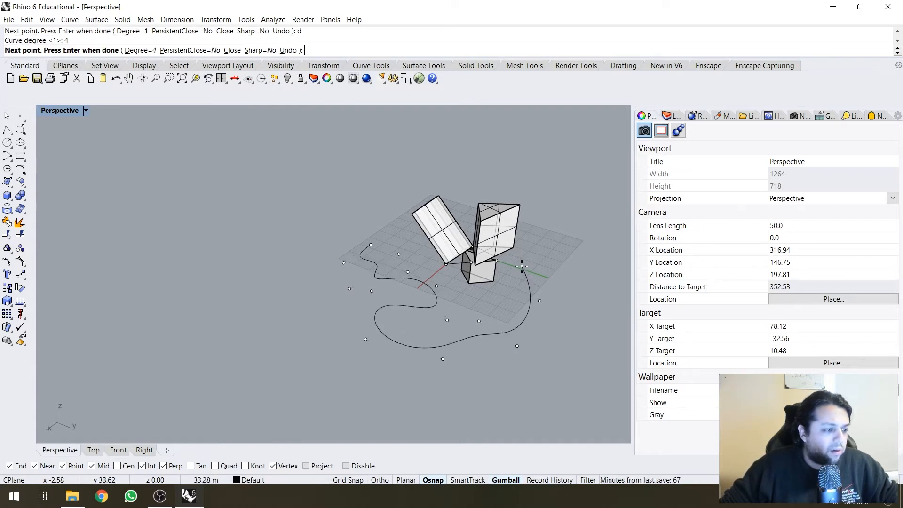
{"action": "right_click_drag", "start_coordinate": [529, 284], "coordinate": [550, 306]}
{"action": "key", "text": "Return"}
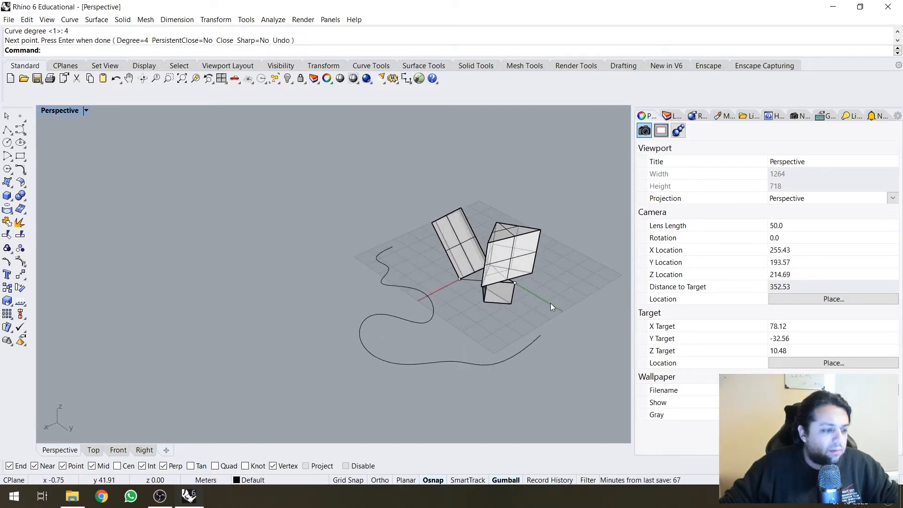
Step: Draw a second control point curve of degree 4 passing behind the solids and winding outward beyond the green axis
{"action": "right_click_drag", "start_coordinate": [528, 371], "coordinate": [470, 272]}
{"action": "key", "text": "Return"}
{"action": "left_click", "coordinate": [432, 255]}
{"action": "right_click_drag", "start_coordinate": [446, 242], "coordinate": [349, 231], "text": "shift"}
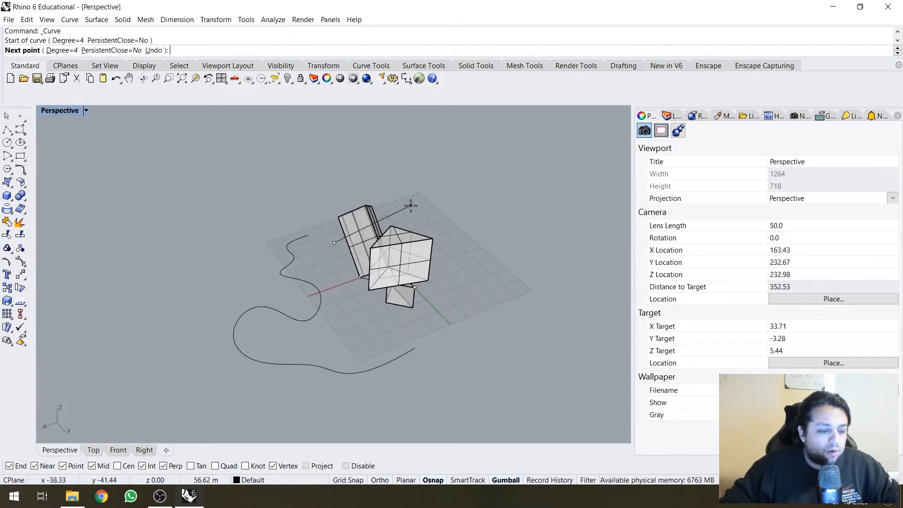
{"action": "left_click", "coordinate": [411, 205]}
{"action": "left_click", "coordinate": [449, 294]}
{"action": "left_click", "coordinate": [501, 260]}
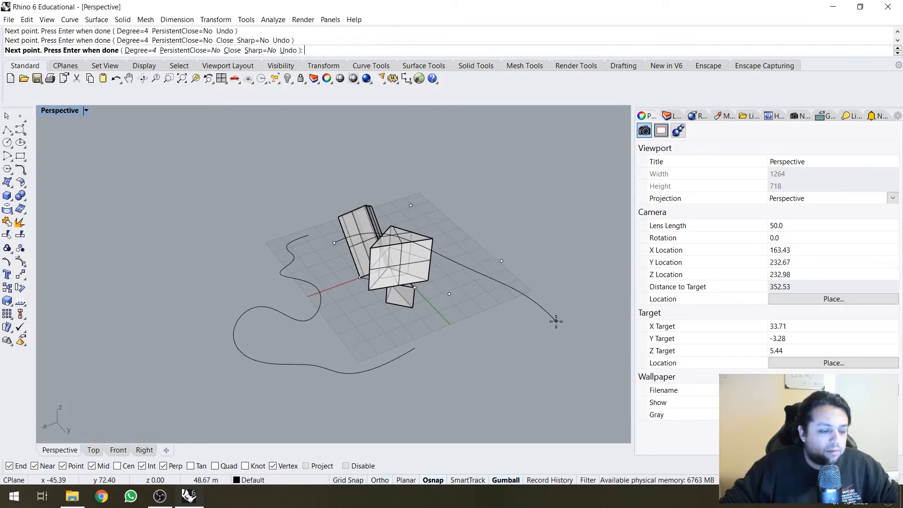
{"action": "left_click", "coordinate": [556, 320]}
{"action": "left_click", "coordinate": [485, 365]}
{"action": "left_click", "coordinate": [551, 388]}
Step: Set the second curve's degree to 3, add one more control point at its end, and finish the curve
{"action": "type", "text": "d"}
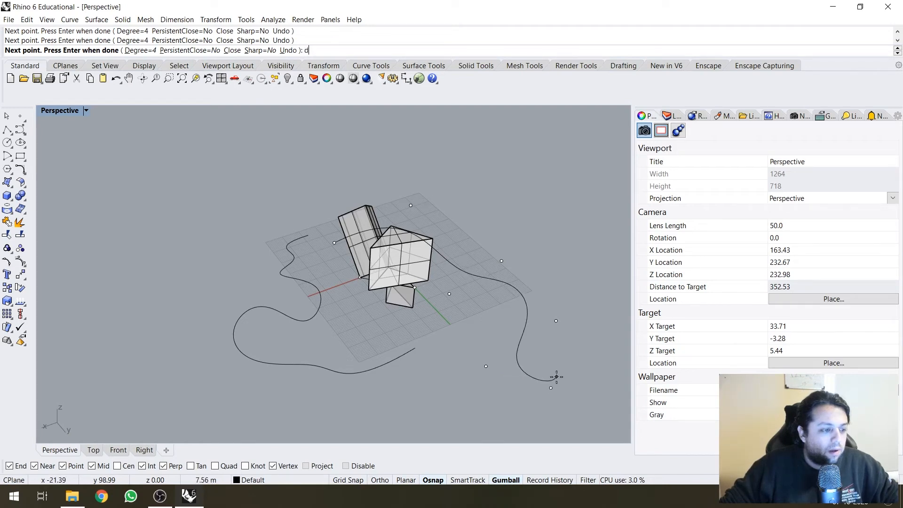
{"action": "key", "text": "Return"}
{"action": "type", "text": "3"}
{"action": "key", "text": "Return"}
{"action": "left_click", "coordinate": [556, 377]}
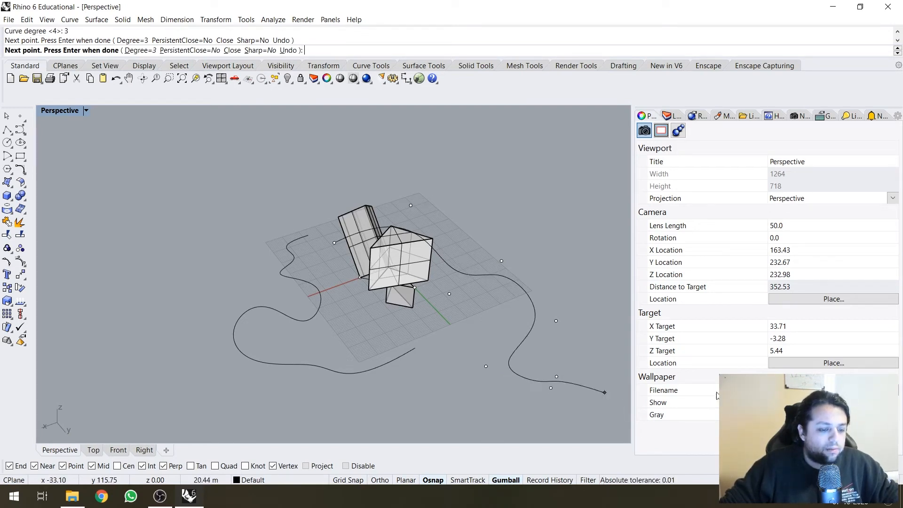
{"action": "key", "text": "Return"}
{"action": "scroll", "coordinate": [541, 362], "scroll_direction": "down", "scroll_amount": 4}
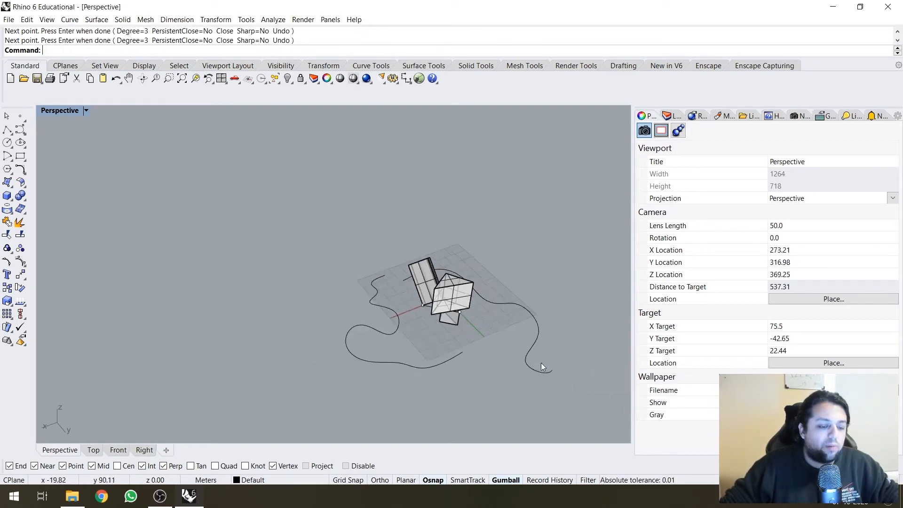
{"action": "right_click_drag", "start_coordinate": [541, 363], "coordinate": [371, 357]}
{"action": "left_click", "coordinate": [358, 365]}
{"action": "scroll", "coordinate": [339, 320], "scroll_direction": "up", "scroll_amount": 3}
{"action": "right_click_drag", "start_coordinate": [323, 278], "coordinate": [427, 367]}
{"action": "left_click", "coordinate": [468, 364]}
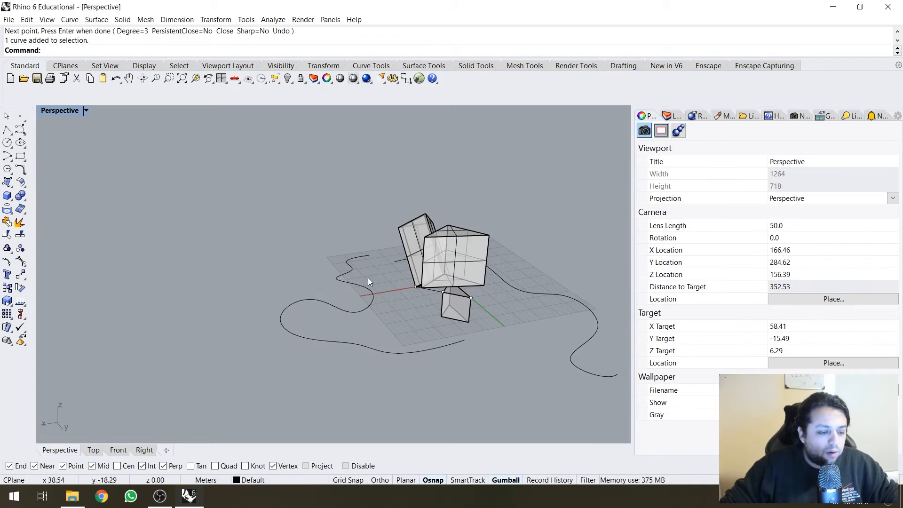
Step: Turn on the control points of the first winding curve and move the point near its start along the ground plane
{"action": "left_click", "coordinate": [372, 292]}
{"action": "left_click_drag", "start_coordinate": [372, 292], "coordinate": [368, 321]}
{"action": "key", "text": "ctrl+z"}
{"action": "key", "text": "F10"}
{"action": "left_click", "coordinate": [383, 269]}
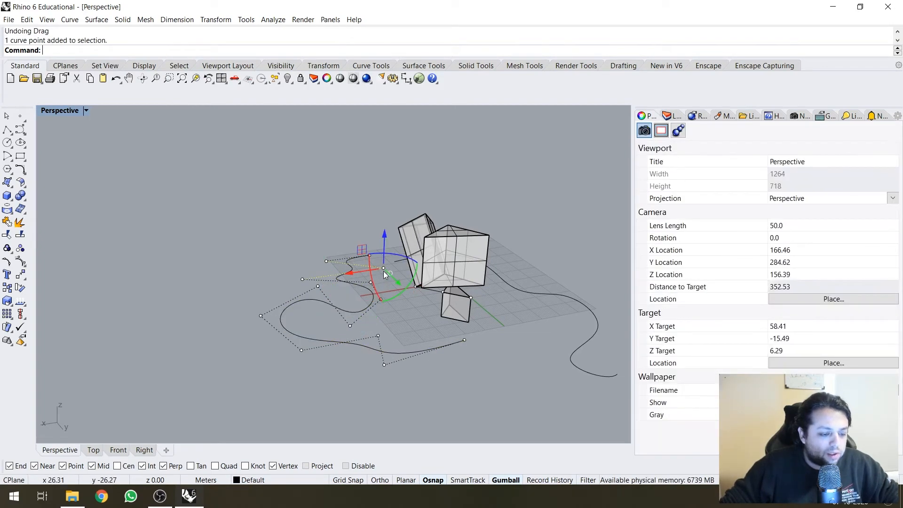
{"action": "left_click_drag", "start_coordinate": [382, 271], "coordinate": [371, 284]}
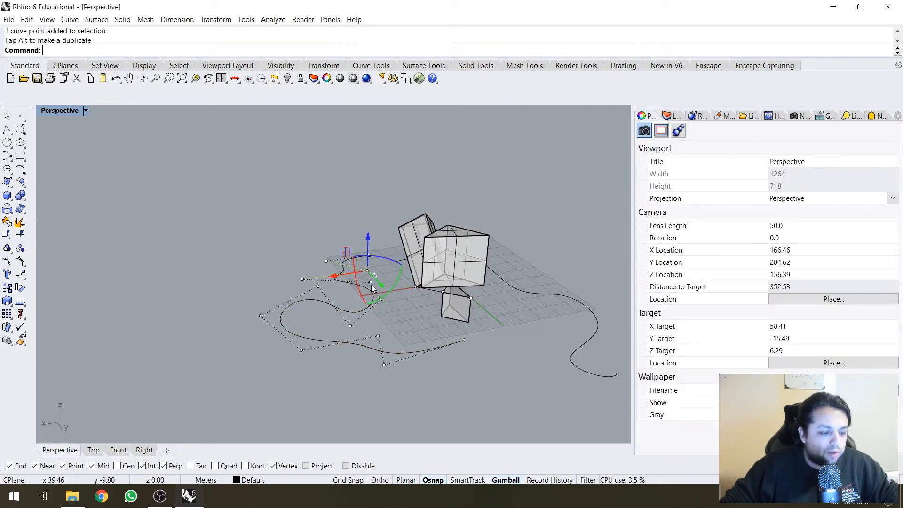
{"action": "right_click_drag", "start_coordinate": [328, 286], "coordinate": [460, 328]}
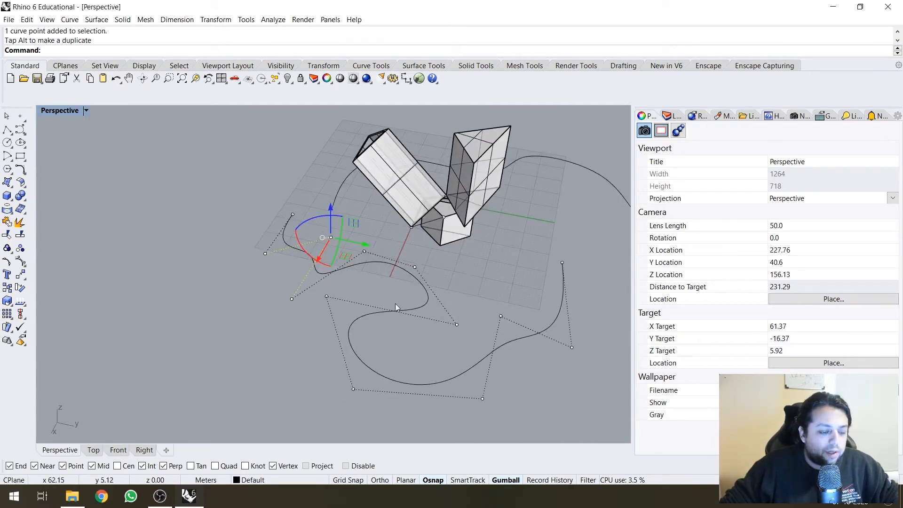
{"action": "right_click_drag", "start_coordinate": [394, 303], "coordinate": [212, 306]}
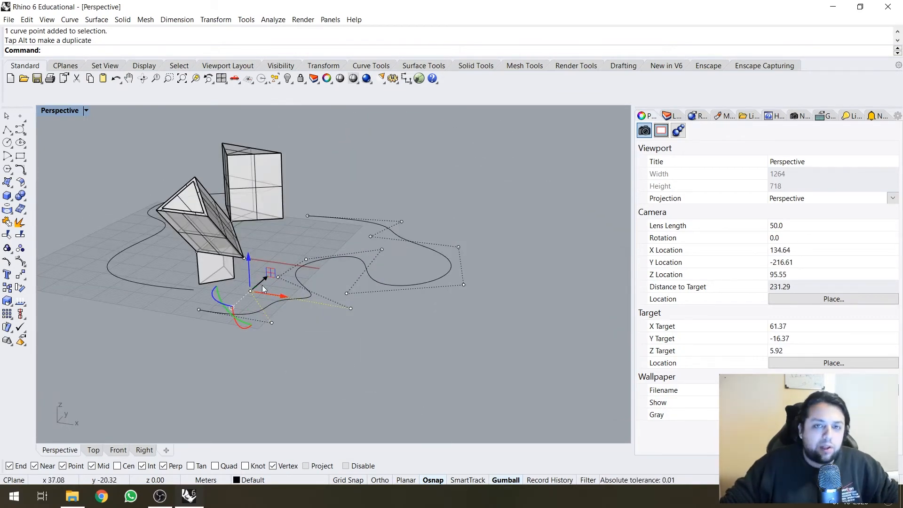
Step: Select the first winding curve and switch the Gumball off and back on
{"action": "right_click_drag", "start_coordinate": [261, 285], "coordinate": [238, 281]}
{"action": "scroll", "coordinate": [238, 281], "scroll_direction": "up", "scroll_amount": 2}
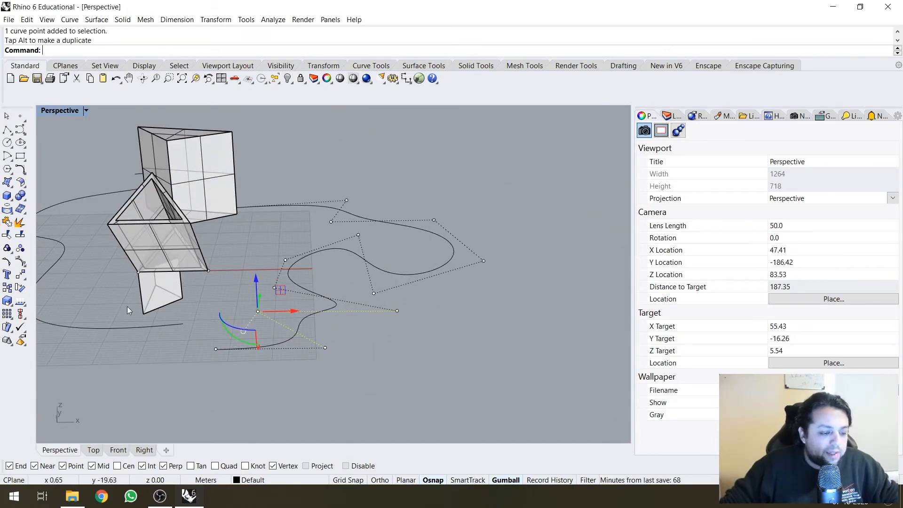
{"action": "scroll", "coordinate": [272, 291], "scroll_direction": "up", "scroll_amount": 2}
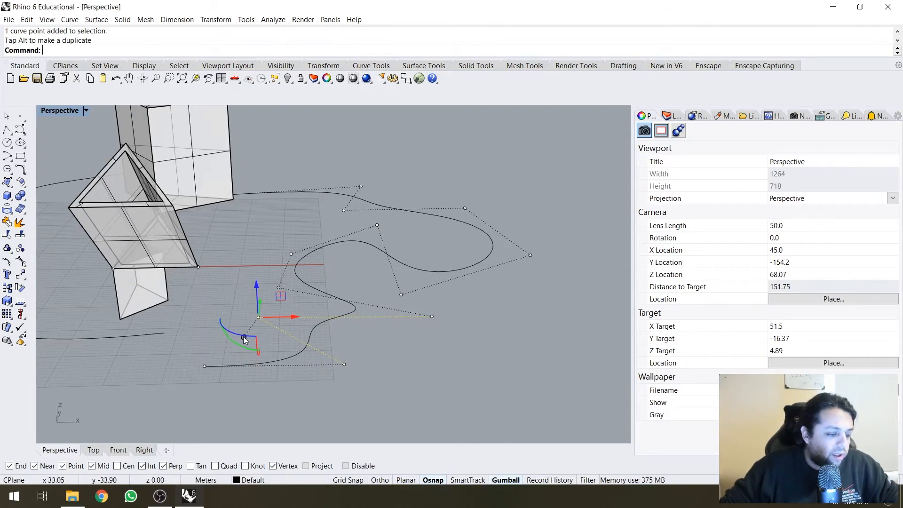
{"action": "right_click_drag", "start_coordinate": [286, 338], "coordinate": [434, 376]}
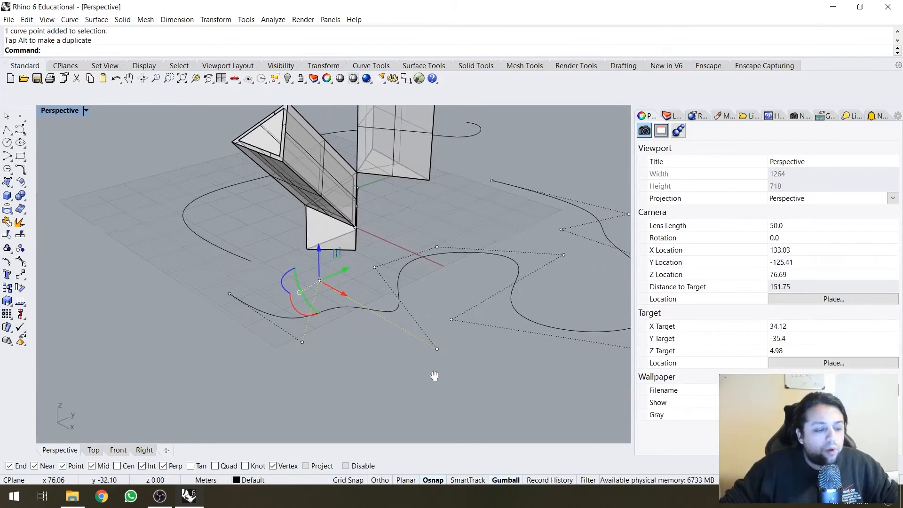
{"action": "right_click_drag", "start_coordinate": [347, 329], "coordinate": [405, 337]}
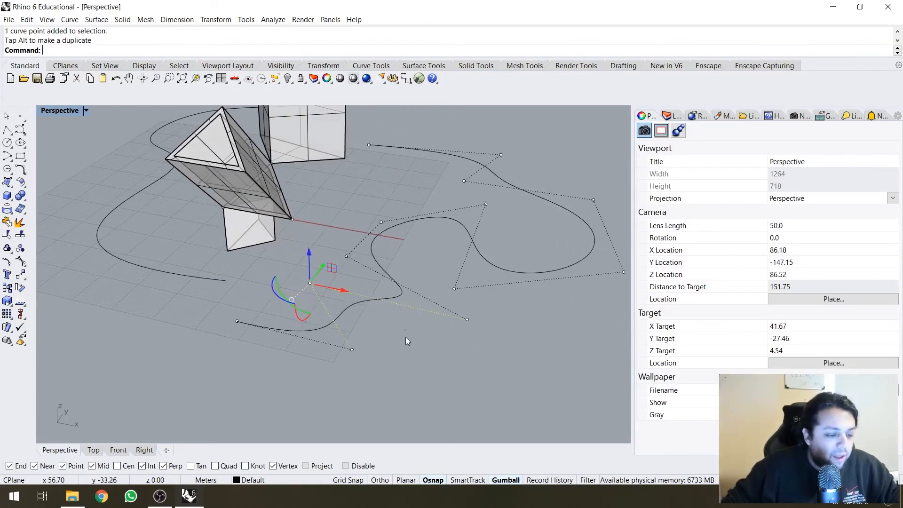
{"action": "left_click", "coordinate": [380, 304]}
{"action": "mouse_move", "coordinate": [380, 304]}
{"action": "right_mouse_down"}
{"action": "mouse_move", "coordinate": [441, 287]}
{"action": "mouse_move", "coordinate": [404, 283]}
{"action": "mouse_move", "coordinate": [415, 279]}
{"action": "right_mouse_up"}
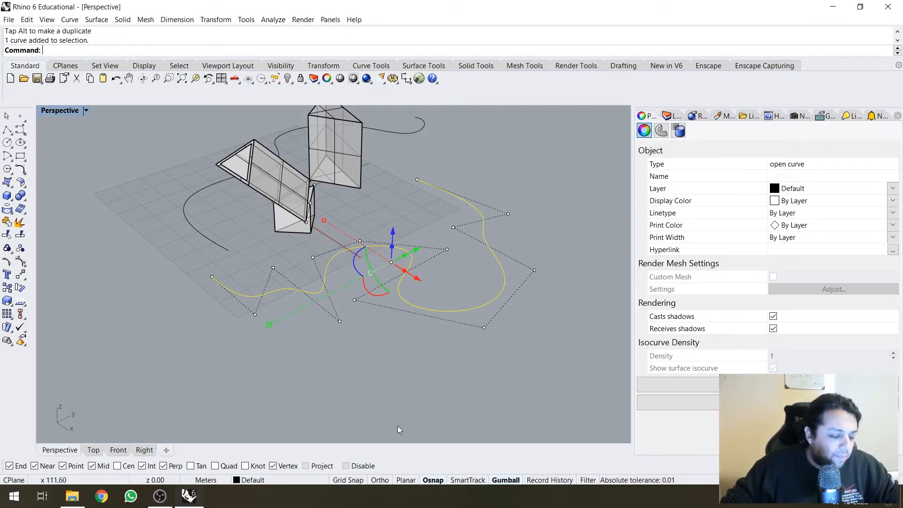
{"action": "left_click", "coordinate": [506, 480]}
{"action": "left_click", "coordinate": [508, 484]}
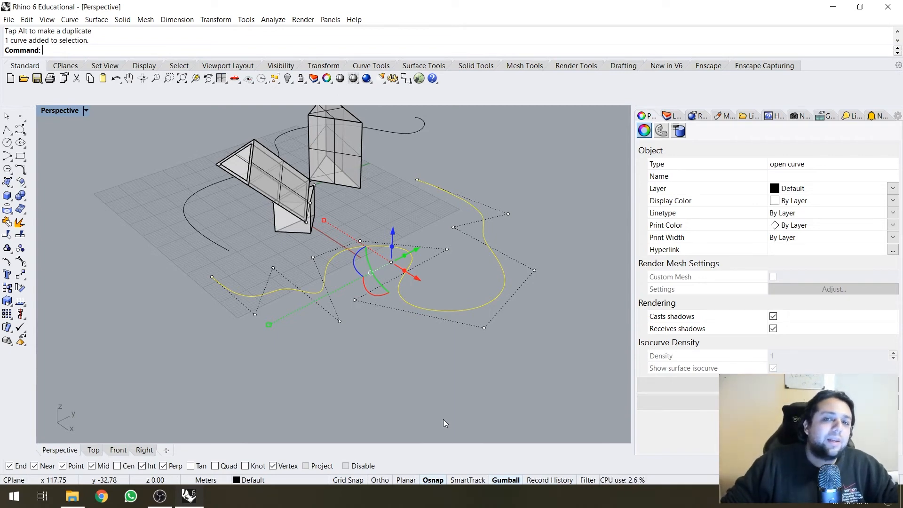
Step: Try rotating the first winding curve about the vertical axis with the Gumball
{"action": "right_click_drag", "start_coordinate": [443, 419], "coordinate": [332, 164]}
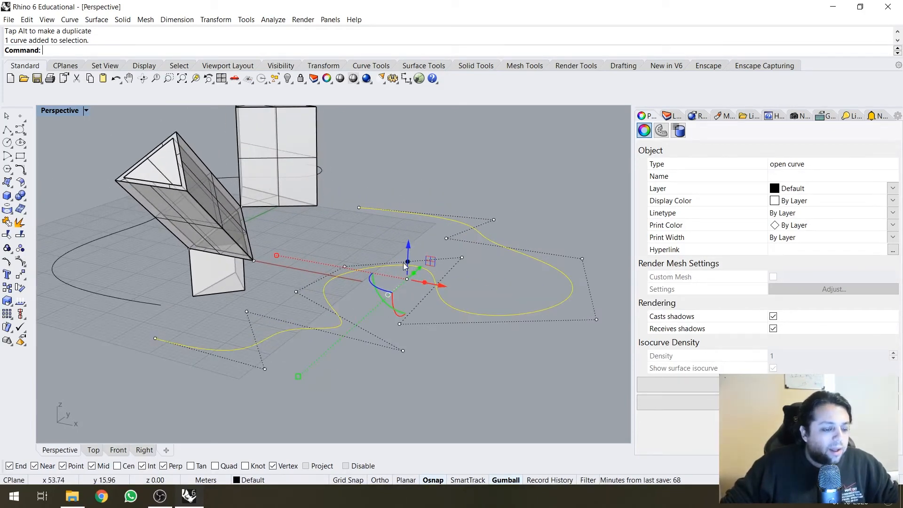
{"action": "right_click_drag", "start_coordinate": [278, 358], "coordinate": [354, 287]}
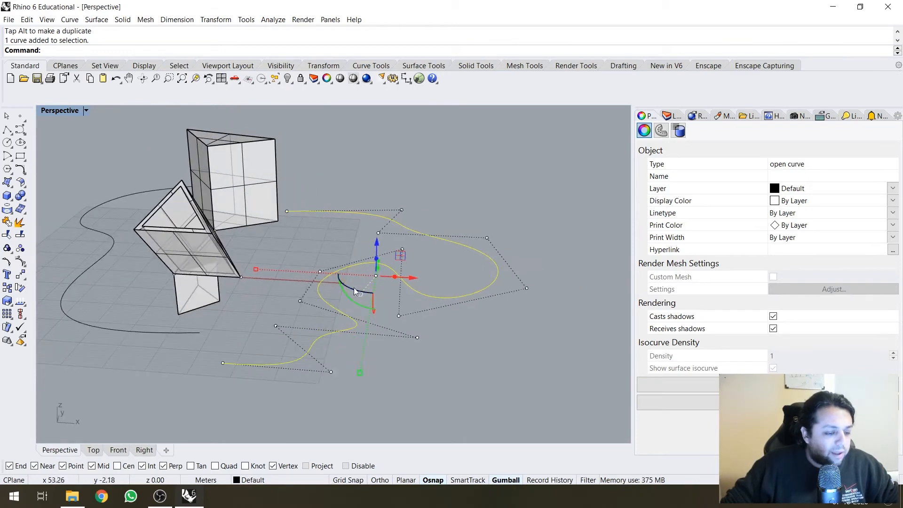
{"action": "left_click_drag", "start_coordinate": [347, 287], "coordinate": [570, 249]}
{"action": "left_click", "coordinate": [570, 246]}
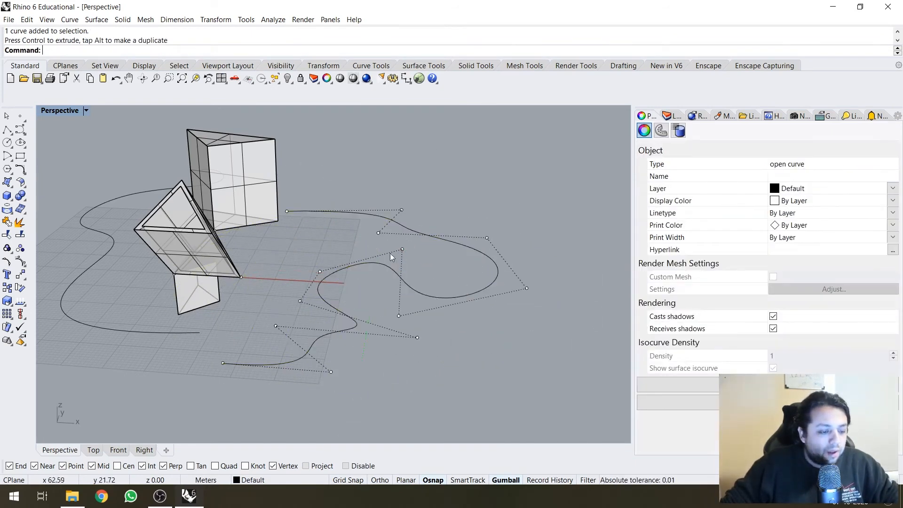
{"action": "left_click", "coordinate": [378, 258]}
{"action": "left_click_drag", "start_coordinate": [378, 250], "coordinate": [363, 325]}
{"action": "right_click_drag", "start_coordinate": [363, 325], "coordinate": [313, 356]}
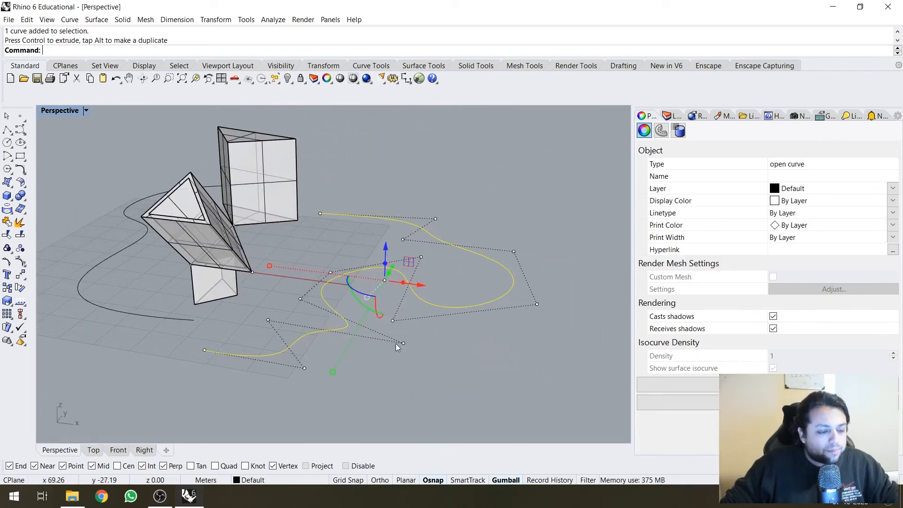
Step: Extrude the first winding curve vertically into a tall wall surface with the Gumball, and undo the extrusion
{"action": "left_click", "coordinate": [452, 354]}
{"action": "mouse_move", "coordinate": [453, 354]}
{"action": "right_mouse_down"}
{"action": "mouse_move", "coordinate": [405, 267]}
{"action": "mouse_move", "coordinate": [406, 290]}
{"action": "mouse_move", "coordinate": [425, 295]}
{"action": "mouse_move", "coordinate": [295, 302]}
{"action": "right_mouse_up"}
{"action": "left_click", "coordinate": [403, 284]}
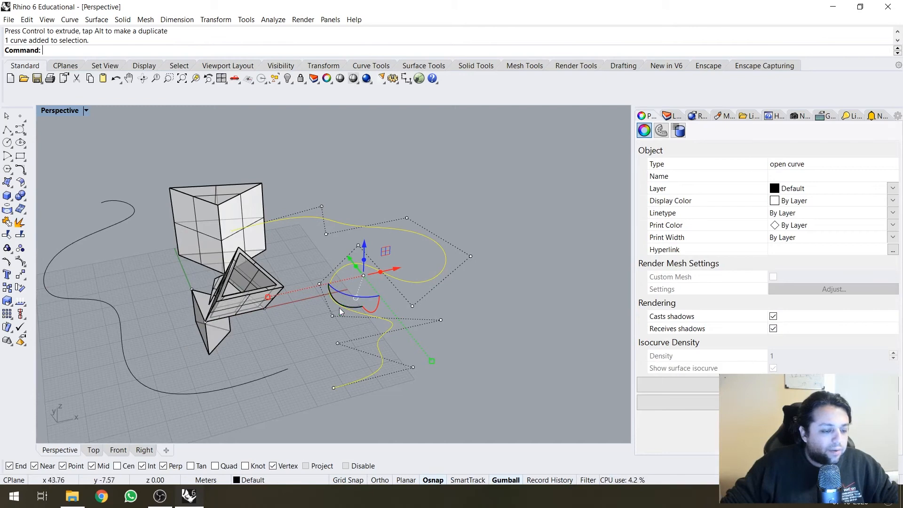
{"action": "right_click_drag", "start_coordinate": [366, 242], "coordinate": [295, 262]}
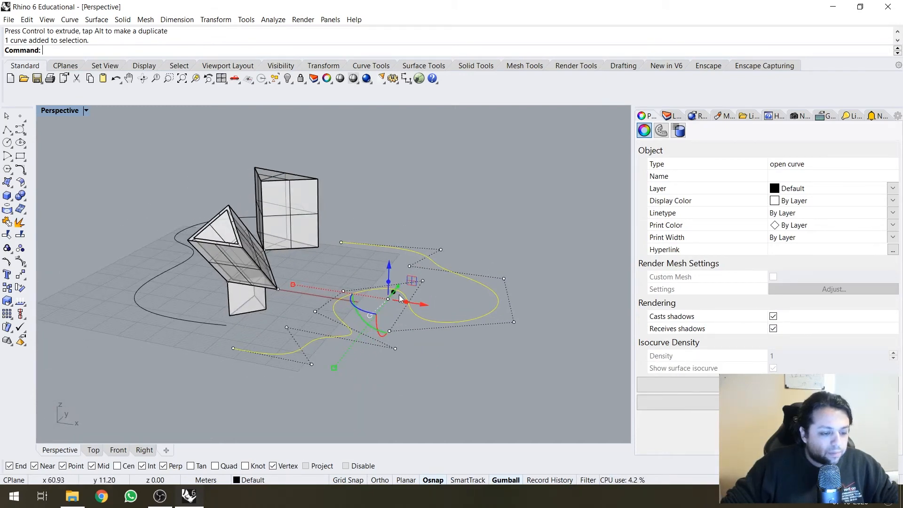
{"action": "scroll", "coordinate": [389, 286], "scroll_direction": "up", "scroll_amount": 2}
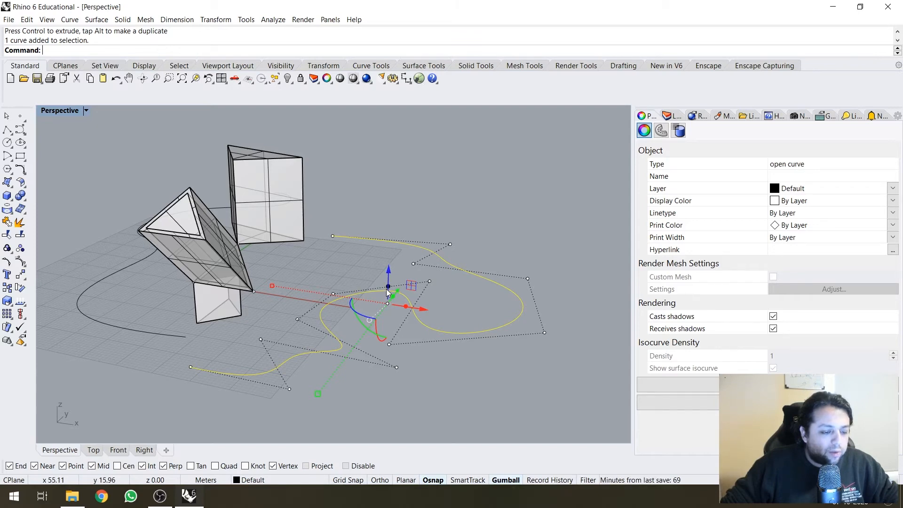
{"action": "left_click_drag", "start_coordinate": [386, 288], "coordinate": [399, 151]}
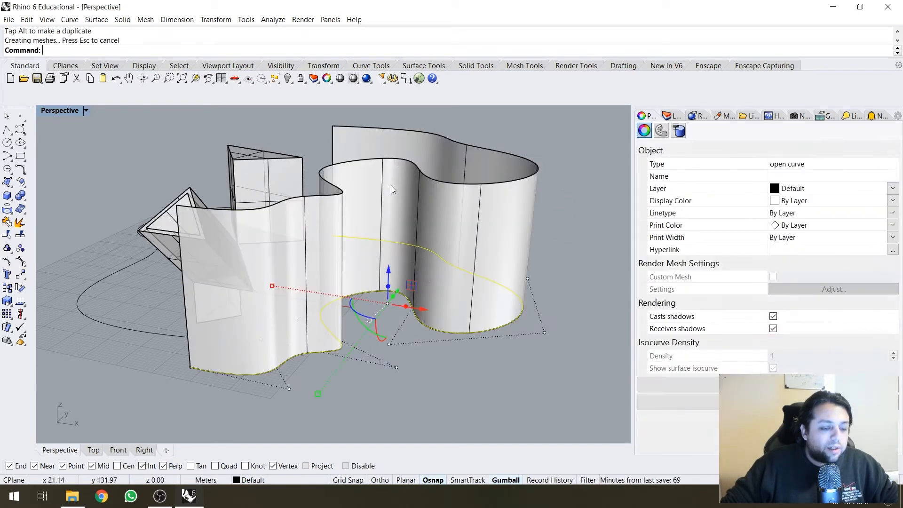
{"action": "scroll", "coordinate": [398, 219], "scroll_direction": "down", "scroll_amount": 6}
{"action": "left_click", "coordinate": [349, 196]}
{"action": "right_click_drag", "start_coordinate": [350, 196], "coordinate": [420, 269]}
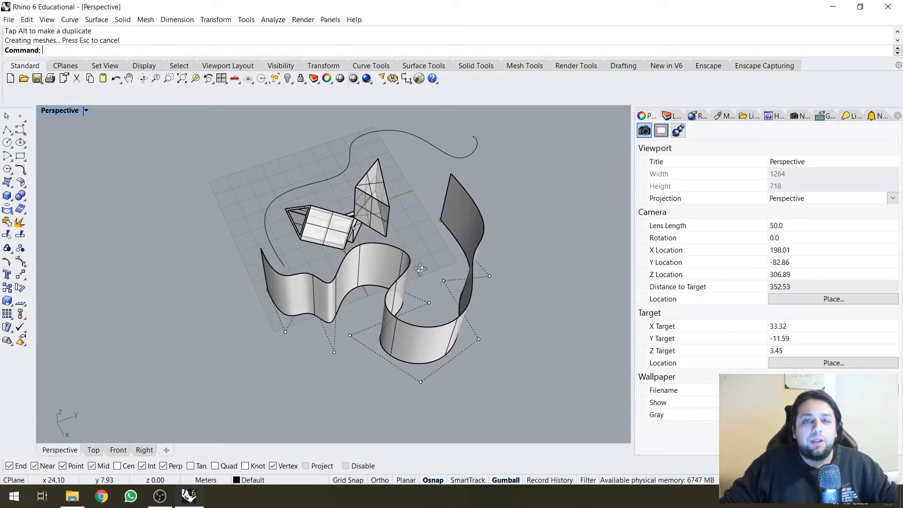
{"action": "right_click_drag", "start_coordinate": [336, 315], "coordinate": [412, 243]}
{"action": "key", "text": "ctrl+z"}
Step: Move the first winding curve vertically, freehand and by an exact distance with the Gumball, and undo the move
{"action": "scroll", "coordinate": [412, 242], "scroll_direction": "up", "scroll_amount": 4}
{"action": "right_click_drag", "start_coordinate": [399, 285], "coordinate": [378, 254], "text": "shift"}
{"action": "right_click_drag", "start_coordinate": [402, 268], "coordinate": [382, 263]}
{"action": "right_click_drag", "start_coordinate": [384, 266], "coordinate": [422, 311], "text": "shift"}
{"action": "left_click", "coordinate": [417, 332]}
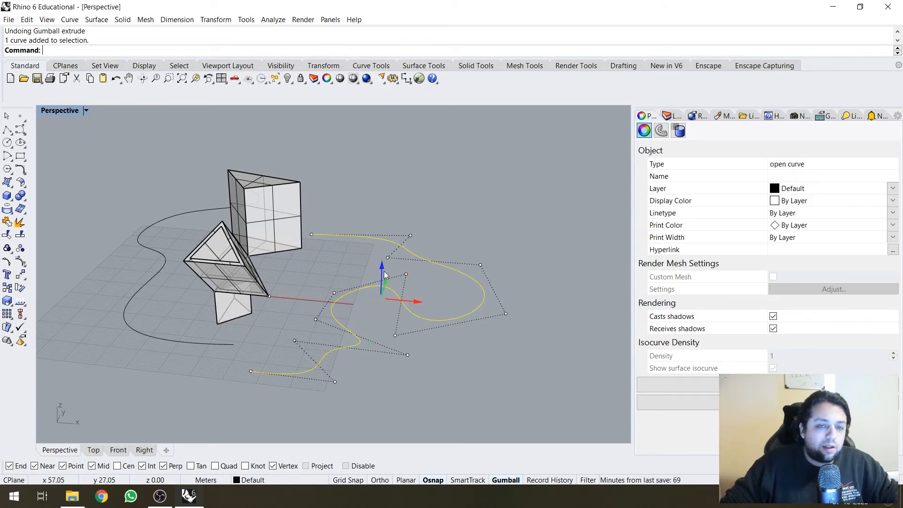
{"action": "left_click_drag", "start_coordinate": [383, 271], "coordinate": [386, 184]}
{"action": "key", "text": "Escape"}
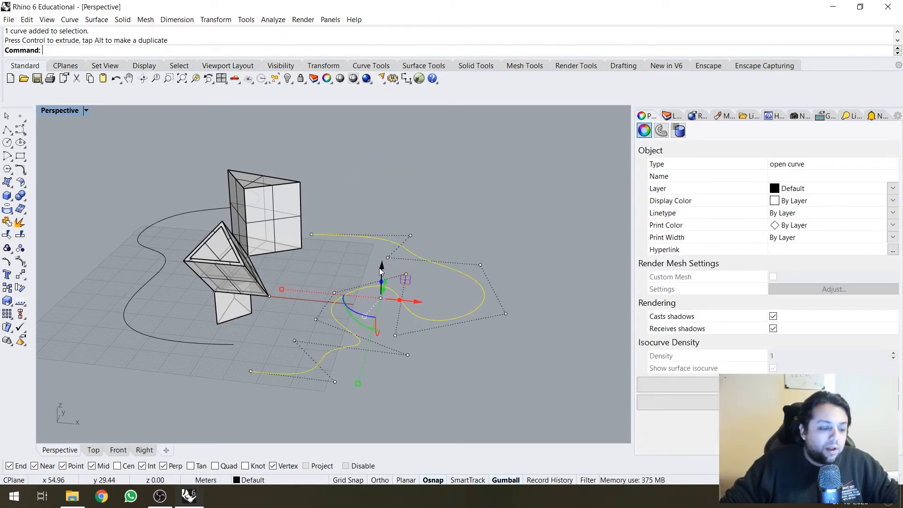
{"action": "left_click", "coordinate": [380, 268]}
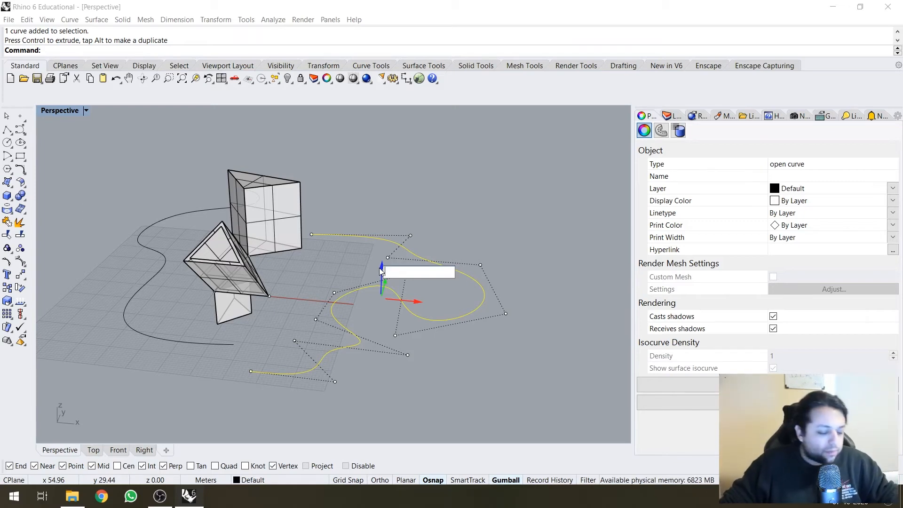
{"action": "type", "text": "5"}
{"action": "key", "text": "Return"}
{"action": "right_click_drag", "start_coordinate": [379, 267], "coordinate": [400, 267]}
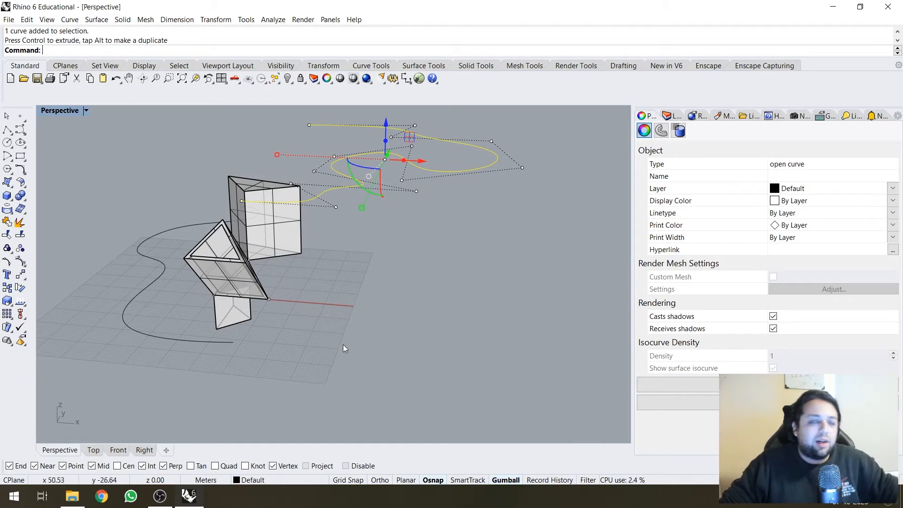
{"action": "key", "text": "ctrl+z"}
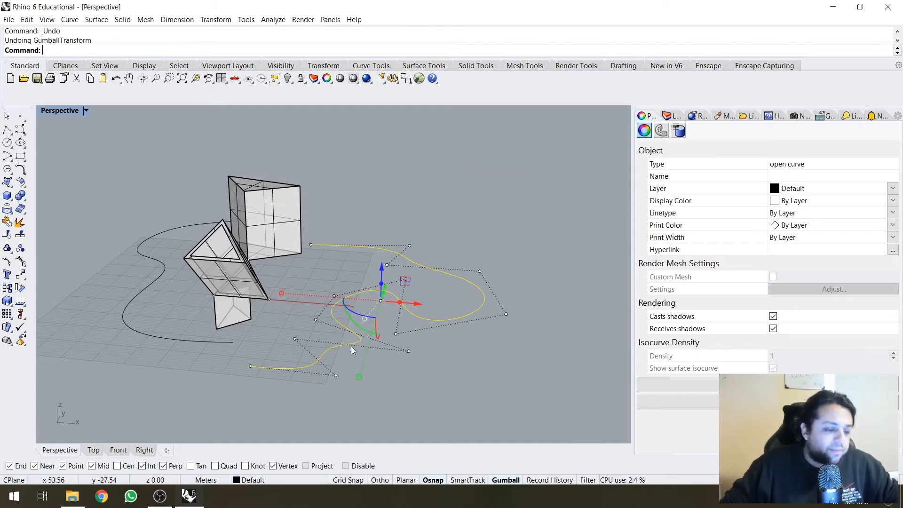
Step: Try rotating the first winding curve in the ground plane by 45 degrees and with the angle constraint <30
{"action": "left_click", "coordinate": [357, 314]}
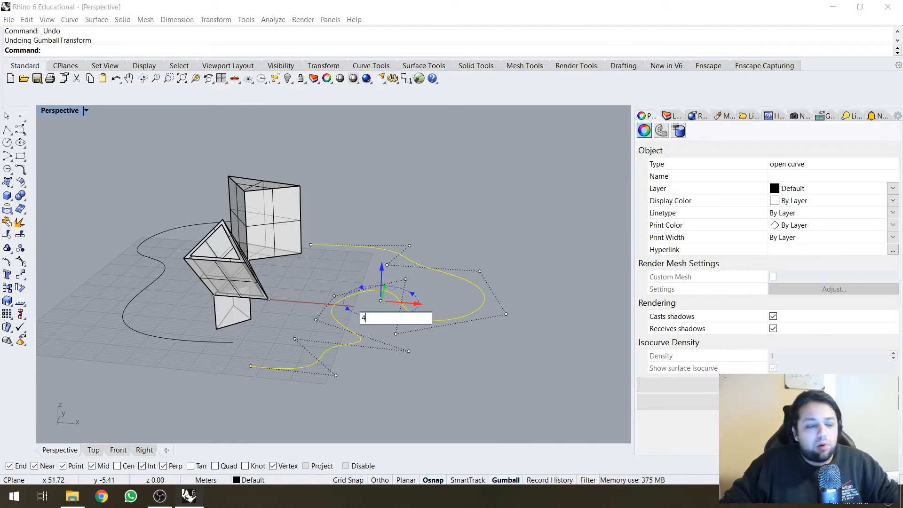
{"action": "type", "text": "45"}
{"action": "key", "text": "Return"}
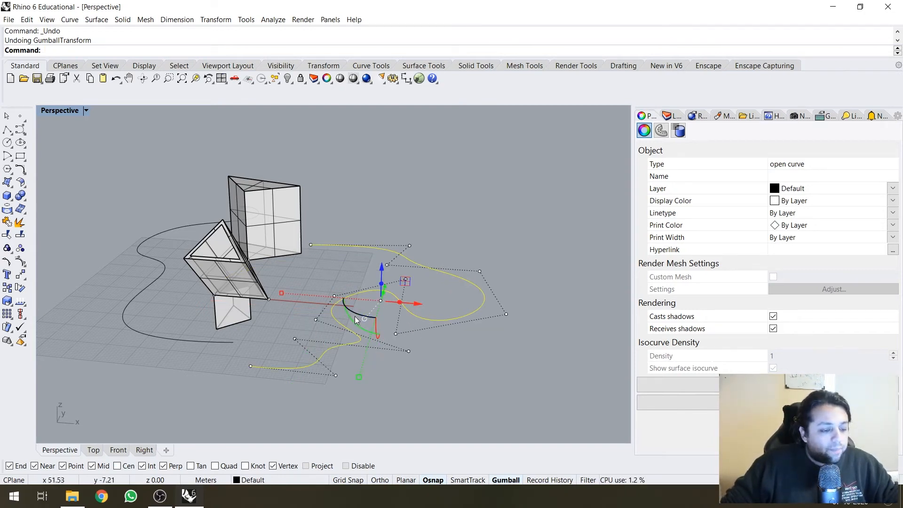
{"action": "left_click_drag", "start_coordinate": [360, 315], "coordinate": [395, 388]}
{"action": "type", "text": "<30"}
{"action": "key", "text": "Return"}
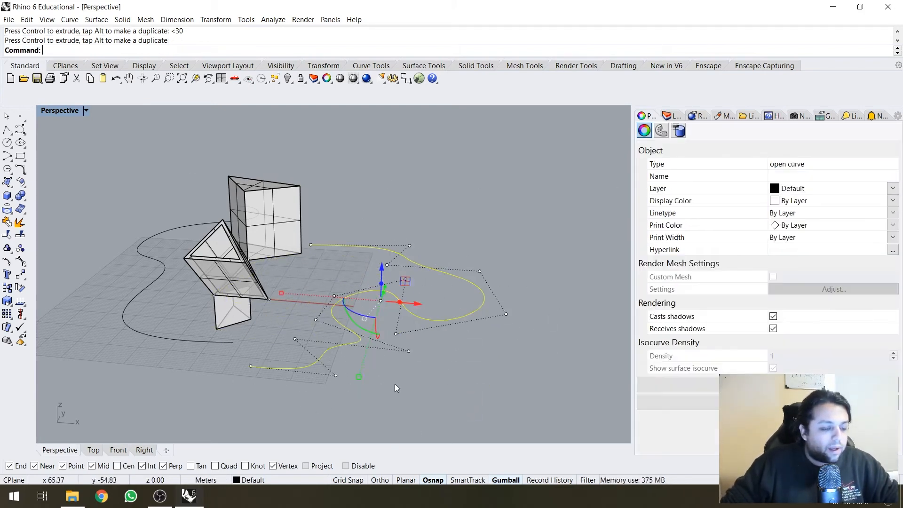
{"action": "key", "text": "Escape"}
Step: Try moving the first winding curve along the red axis with the Gumball
{"action": "right_click_drag", "start_coordinate": [394, 289], "coordinate": [329, 343]}
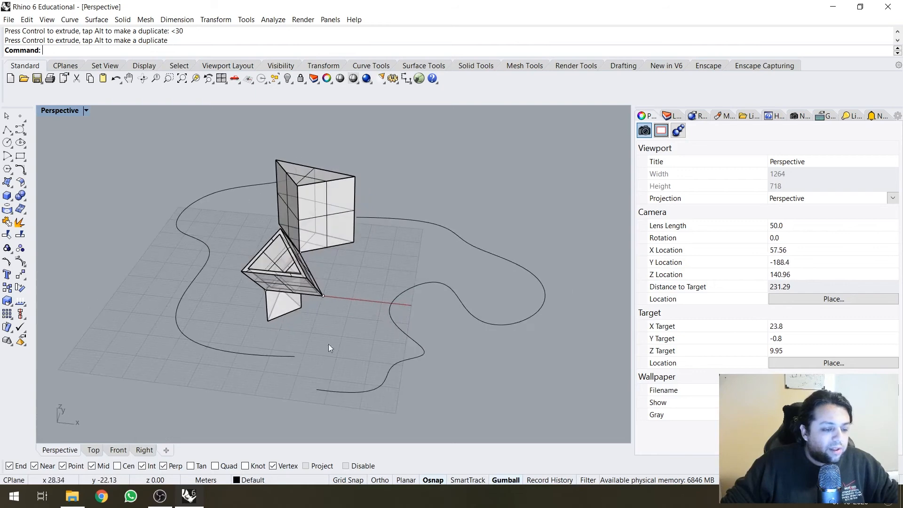
{"action": "left_click", "coordinate": [463, 314]}
{"action": "right_click_drag", "start_coordinate": [463, 314], "coordinate": [315, 305]}
{"action": "left_click_drag", "start_coordinate": [315, 305], "coordinate": [348, 312]}
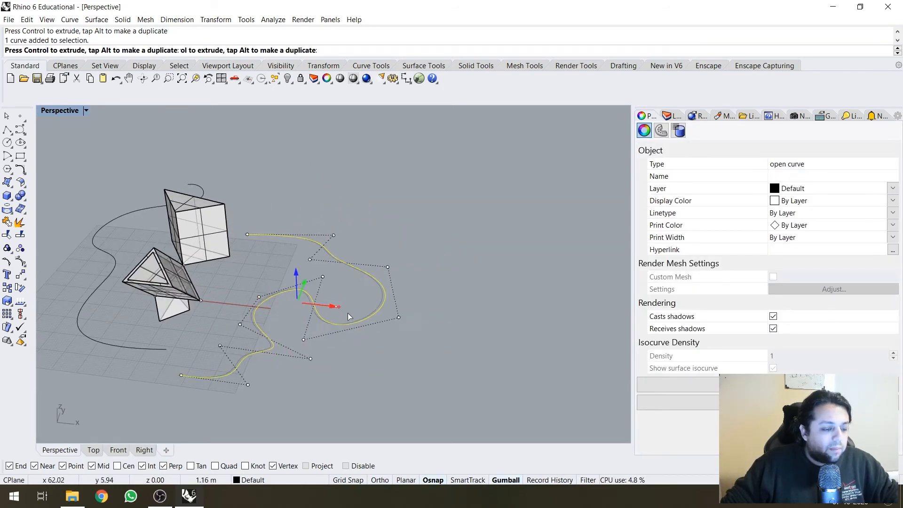
{"action": "key", "text": "Escape"}
Step: Close the first winding curve with a straight segment between its ends using the CloseCrv command
{"action": "right_click_drag", "start_coordinate": [175, 352], "coordinate": [202, 332]}
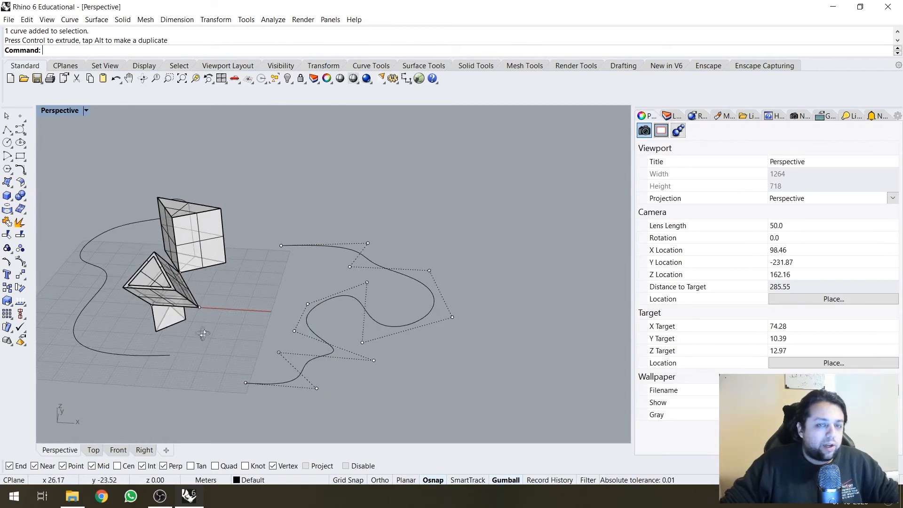
{"action": "left_click", "coordinate": [285, 381]}
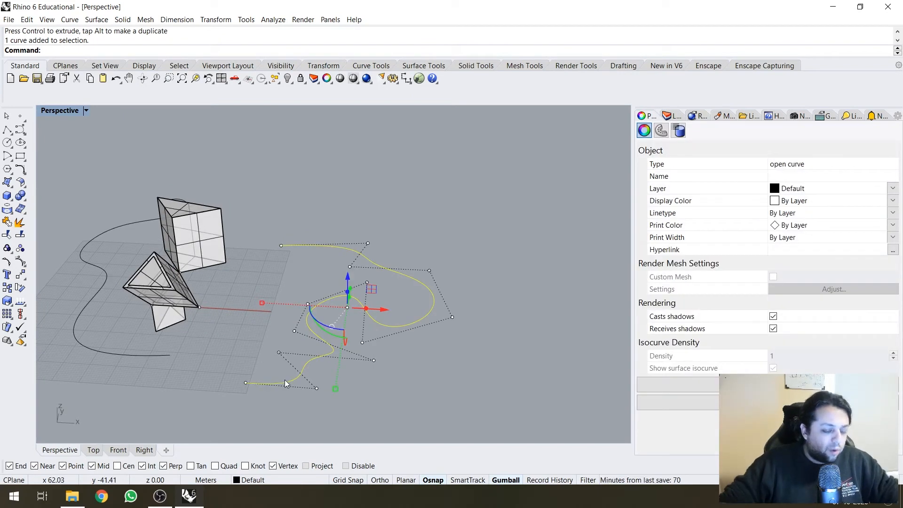
{"action": "type", "text": "C"}
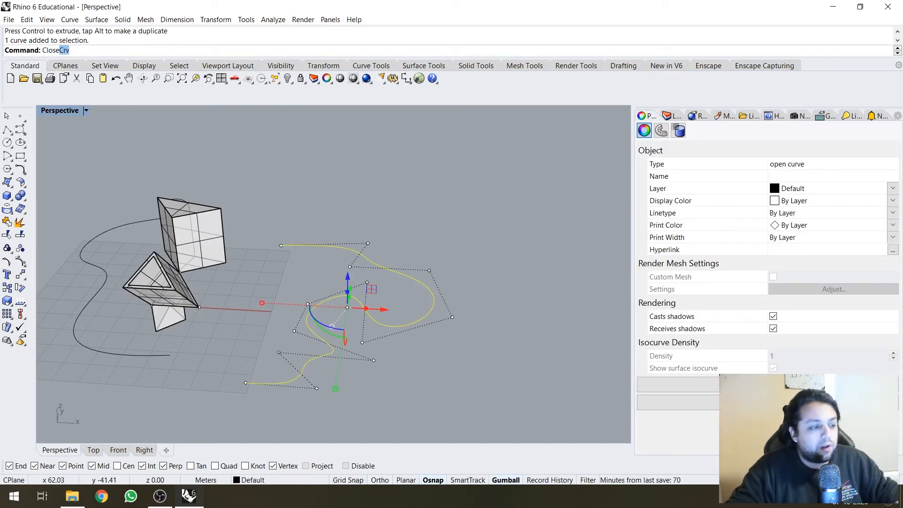
{"action": "type", "text": "lose"}
{"action": "key", "text": "Return"}
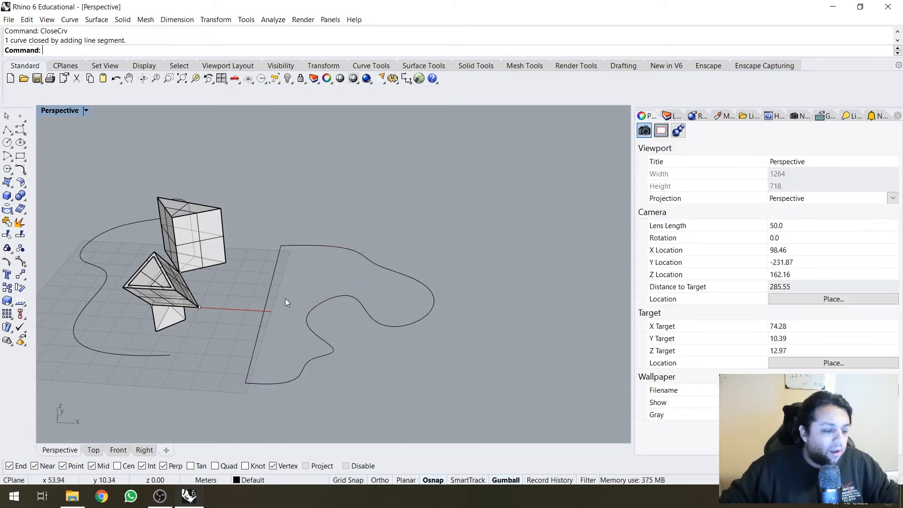
Step: Examine the closed curve's object type, outline and control points
{"action": "right_click_drag", "start_coordinate": [285, 302], "coordinate": [342, 318]}
{"action": "left_click", "coordinate": [326, 313]}
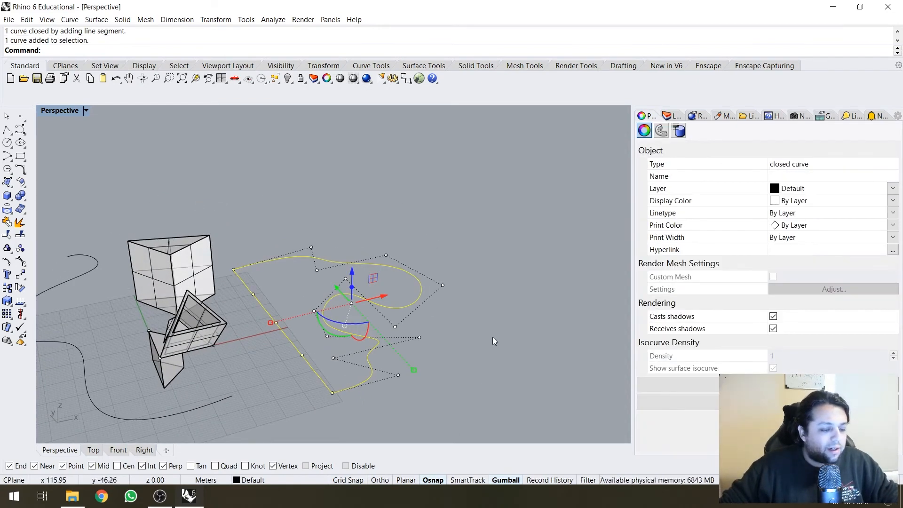
{"action": "key", "text": "Escape"}
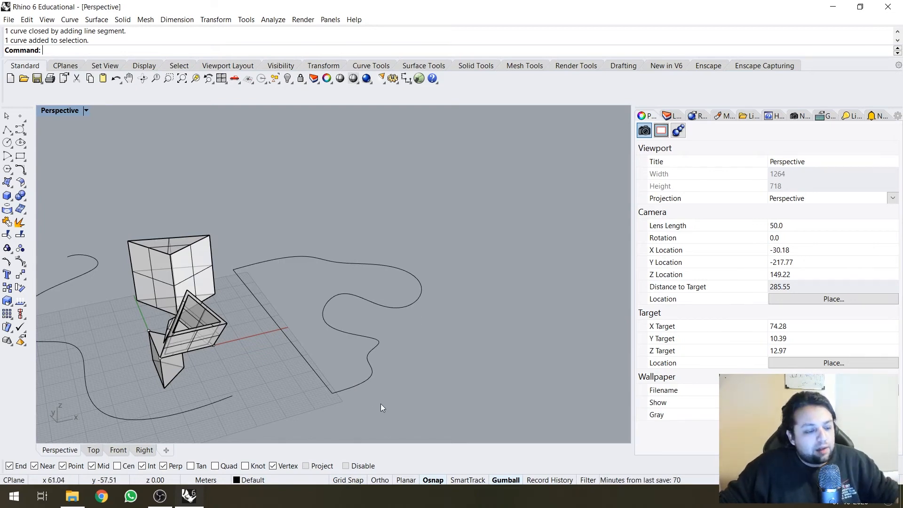
{"action": "left_click", "coordinate": [345, 386]}
{"action": "key", "text": "Escape"}
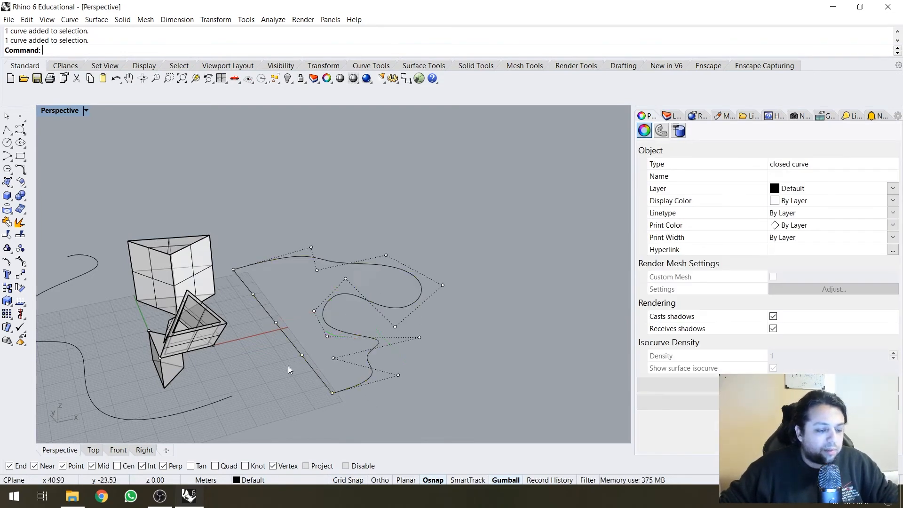
Step: Extrude the closed curve vertically by a freehand distance with the Gumball, and undo the extrusion
{"action": "right_click_drag", "start_coordinate": [288, 365], "coordinate": [244, 379]}
{"action": "left_click", "coordinate": [261, 332]}
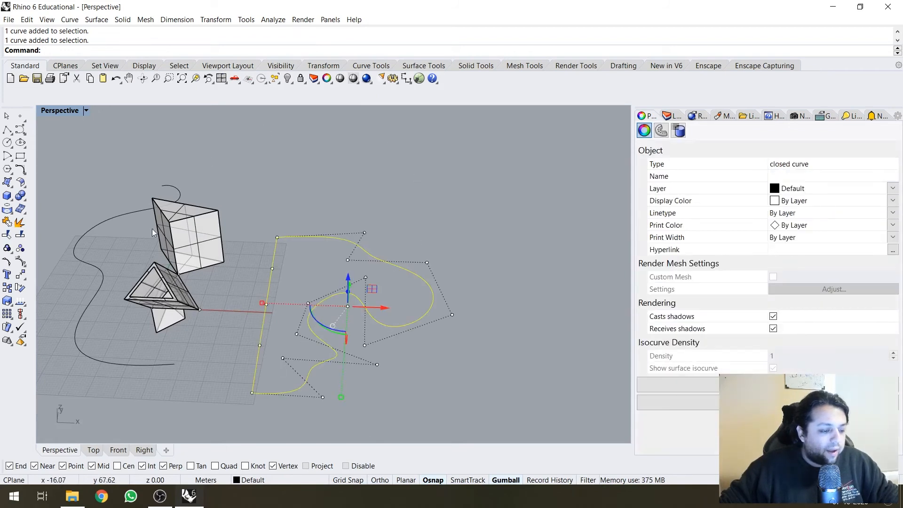
{"action": "right_click_drag", "start_coordinate": [287, 398], "coordinate": [326, 340]}
{"action": "left_click_drag", "start_coordinate": [351, 288], "coordinate": [350, 172]}
{"action": "right_click_drag", "start_coordinate": [350, 172], "coordinate": [340, 272]}
{"action": "type", "text": "Z"}
{"action": "key", "text": "ctrl+z"}
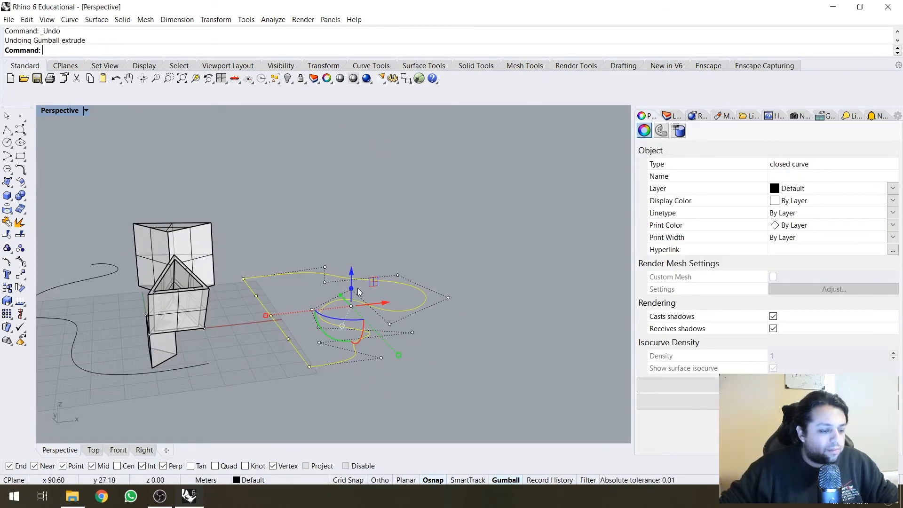
Step: Try moving the closed curve vertically by 10 m with the Gumball, and undo the move
{"action": "left_click", "coordinate": [353, 289]}
{"action": "type", "text": "10"}
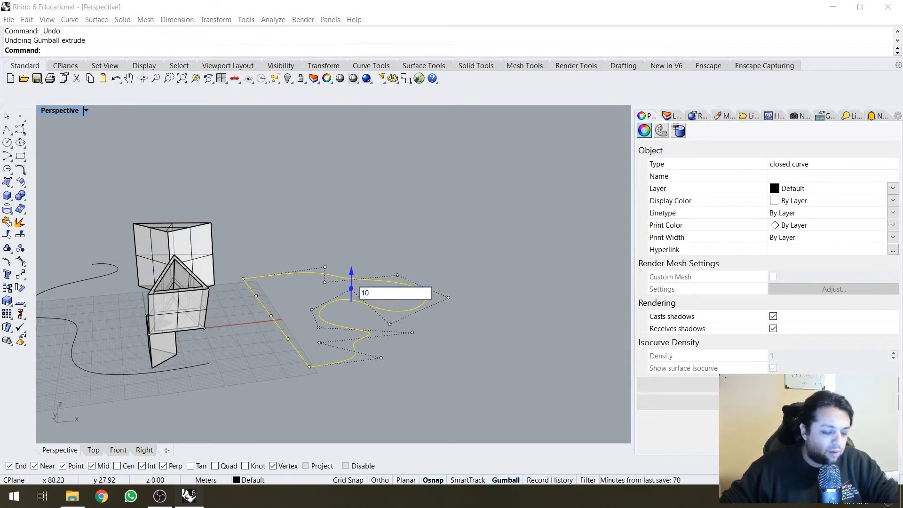
{"action": "key", "text": "Return"}
{"action": "scroll", "coordinate": [323, 306], "scroll_direction": "down", "scroll_amount": 3}
{"action": "key", "text": "ctrl+z"}
{"action": "scroll", "coordinate": [306, 317], "scroll_direction": "up", "scroll_amount": 2}
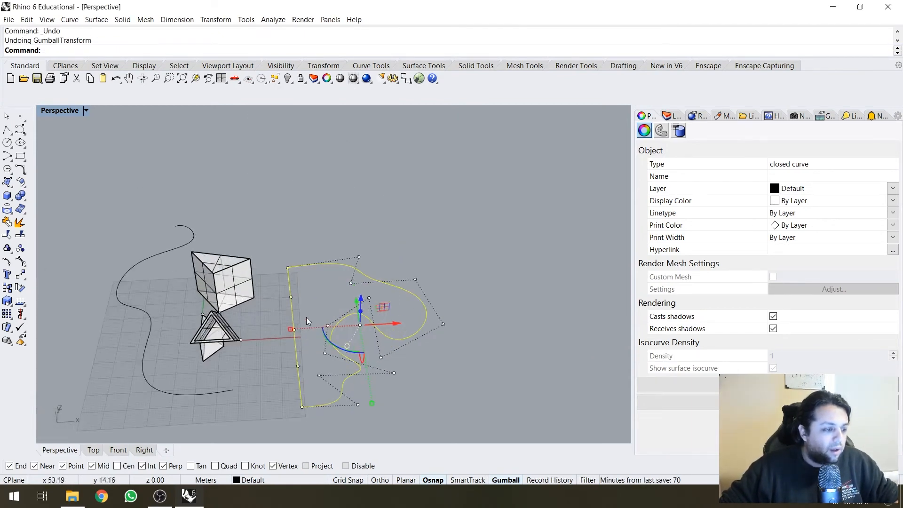
Step: Extrude the closed winding curve upward into a solid about 52 m high with the ExtrudeCrv command
{"action": "type", "text": "Extr"}
{"action": "type", "text": "udeCrv"}
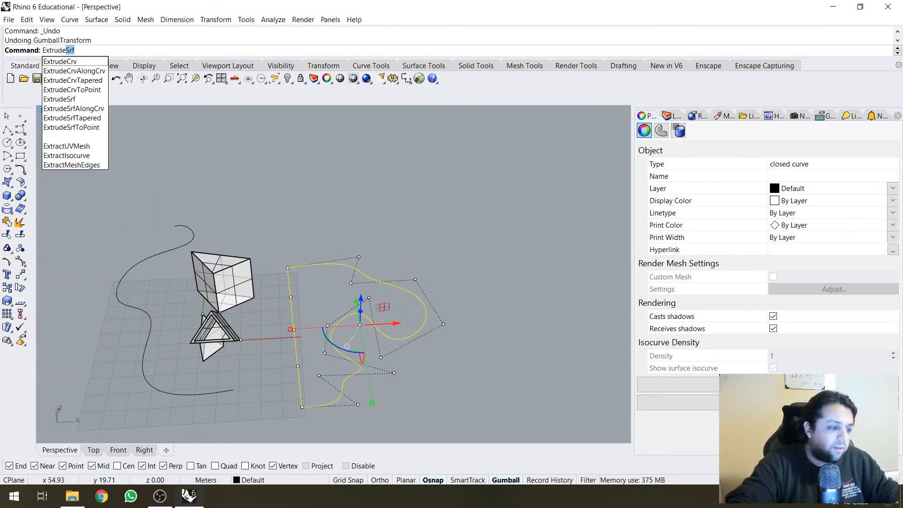
{"action": "key", "text": "Return"}
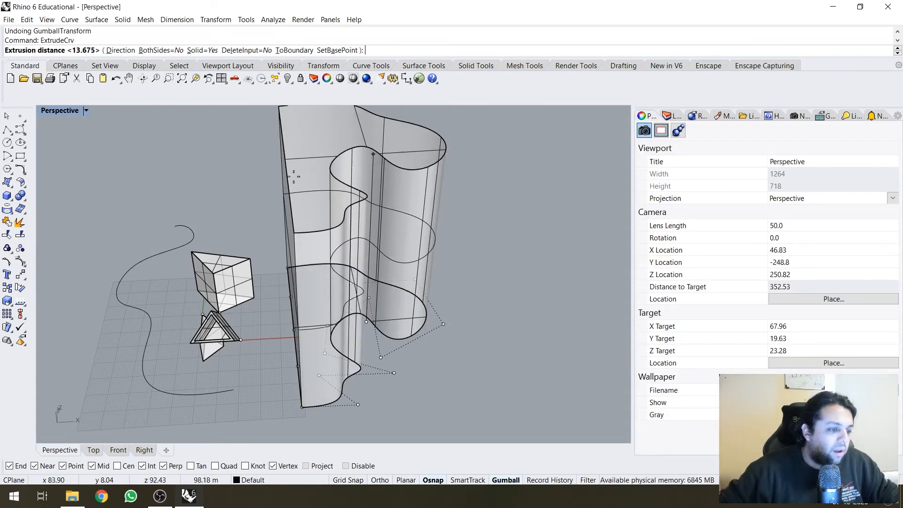
{"action": "right_click_drag", "start_coordinate": [273, 235], "coordinate": [196, 117]}
{"action": "right_click_drag", "start_coordinate": [221, 179], "coordinate": [276, 158]}
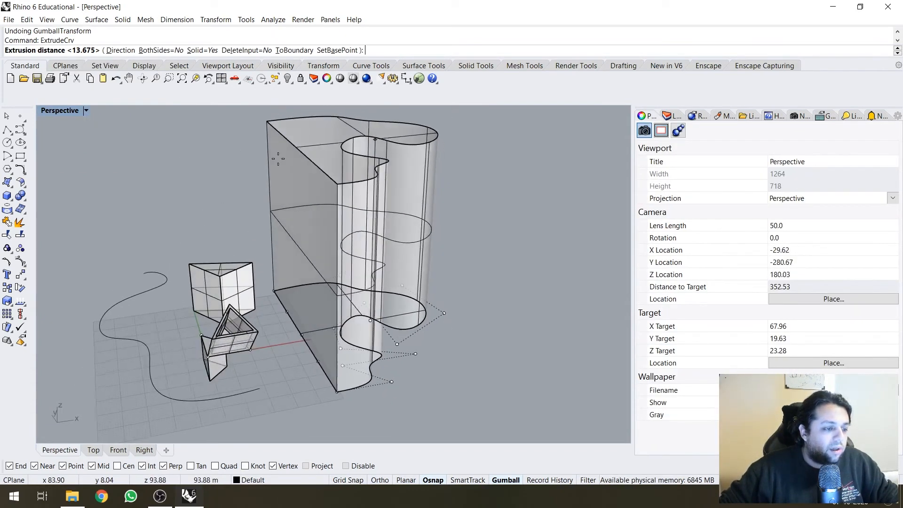
{"action": "left_click", "coordinate": [276, 265]}
{"action": "right_click_drag", "start_coordinate": [275, 265], "coordinate": [354, 275]}
{"action": "key", "text": "Escape"}
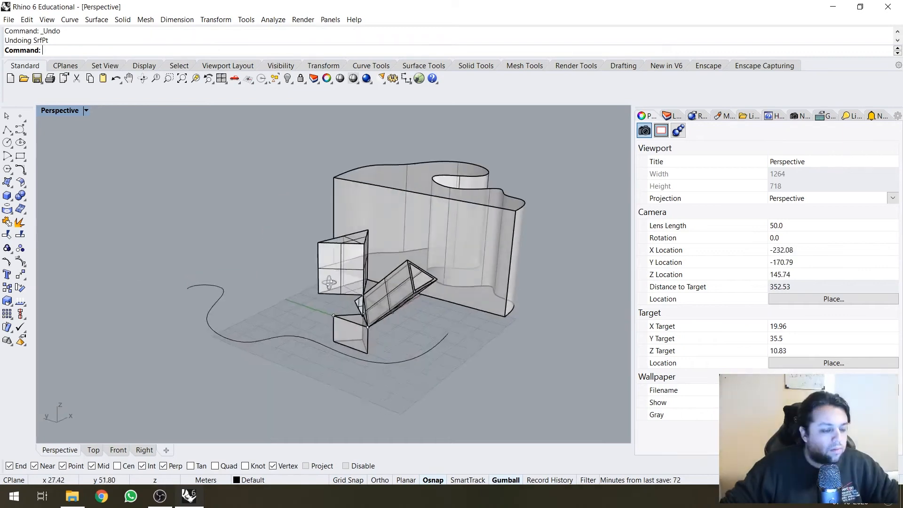
Step: Examine the object types of the winding extrusion and the upright triangular prism behind the small solids
{"action": "right_click_drag", "start_coordinate": [328, 284], "coordinate": [336, 297]}
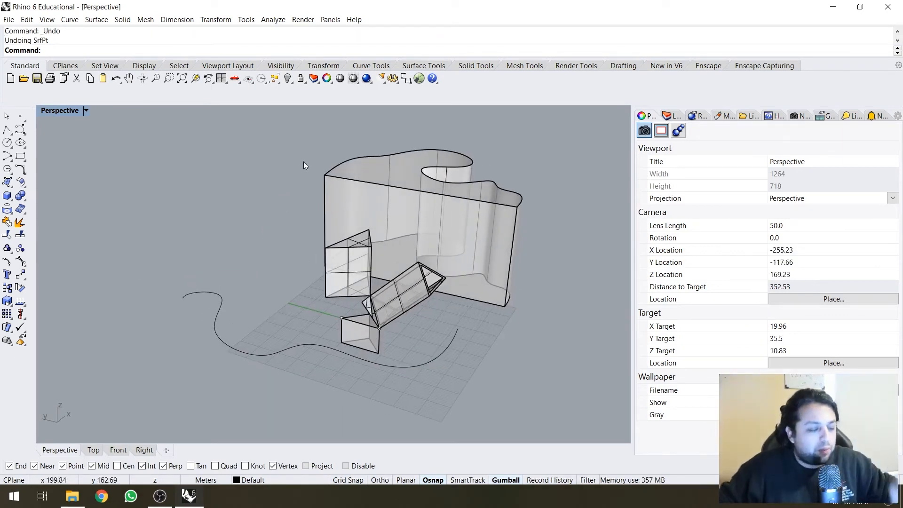
{"action": "mouse_move", "coordinate": [304, 165]}
{"action": "right_mouse_down"}
{"action": "mouse_move", "coordinate": [340, 225]}
{"action": "mouse_move", "coordinate": [262, 298]}
{"action": "mouse_move", "coordinate": [371, 197]}
{"action": "right_mouse_up"}
{"action": "left_click", "coordinate": [377, 185]}
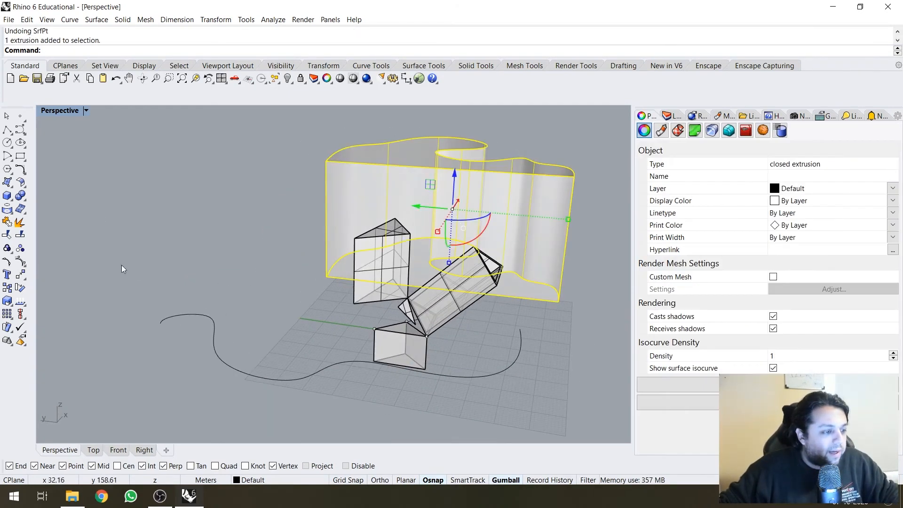
{"action": "right_click_drag", "start_coordinate": [217, 240], "coordinate": [270, 249]}
{"action": "left_click", "coordinate": [325, 300]}
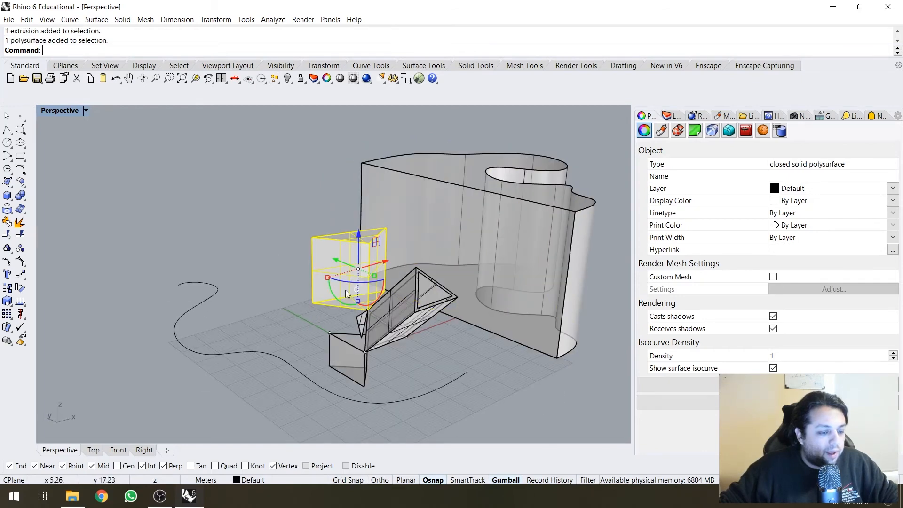
{"action": "scroll", "coordinate": [245, 250], "scroll_direction": "up", "scroll_amount": 4}
{"action": "left_click", "coordinate": [275, 351]}
{"action": "right_click_drag", "start_coordinate": [275, 351], "coordinate": [391, 306]}
{"action": "left_click", "coordinate": [418, 312]}
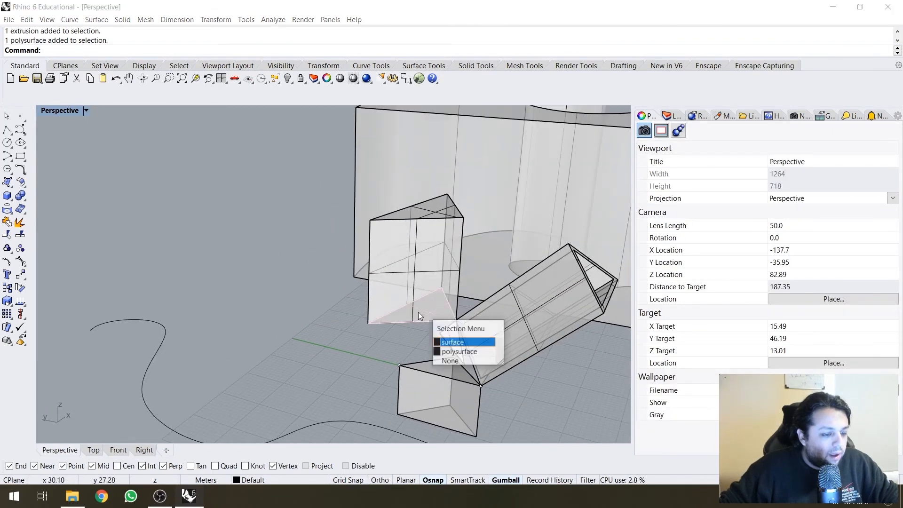
{"action": "left_click", "coordinate": [440, 340]}
{"action": "right_click_drag", "start_coordinate": [323, 187], "coordinate": [472, 222]}
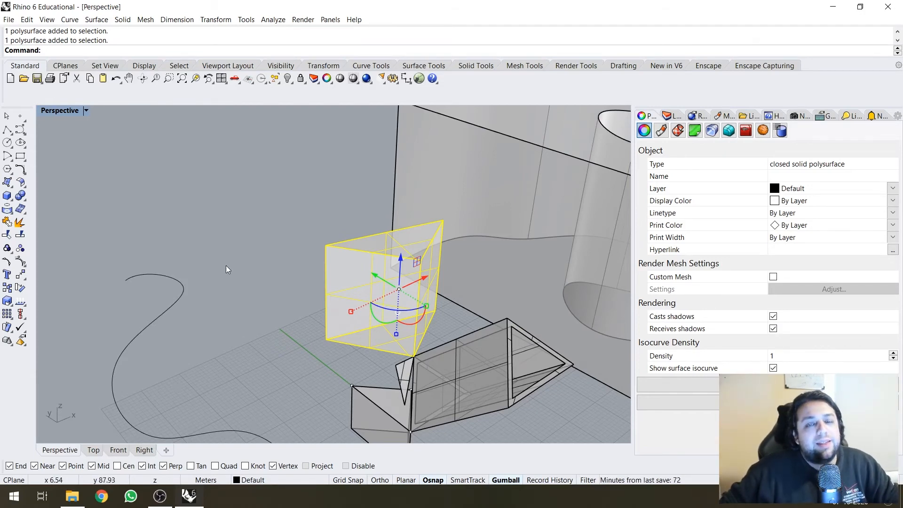
{"action": "key", "text": "Escape"}
Step: Draw a triangular surface from corner points on the ground beside the upright prism
{"action": "scroll", "coordinate": [337, 350], "scroll_direction": "up", "scroll_amount": 5}
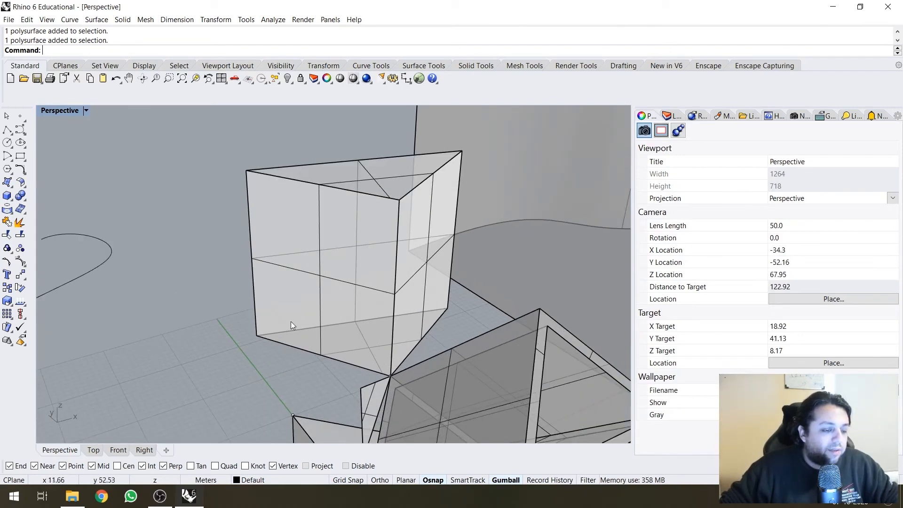
{"action": "right_click_drag", "start_coordinate": [345, 310], "coordinate": [112, 249]}
{"action": "left_click", "coordinate": [5, 184]}
{"action": "left_click", "coordinate": [370, 315]}
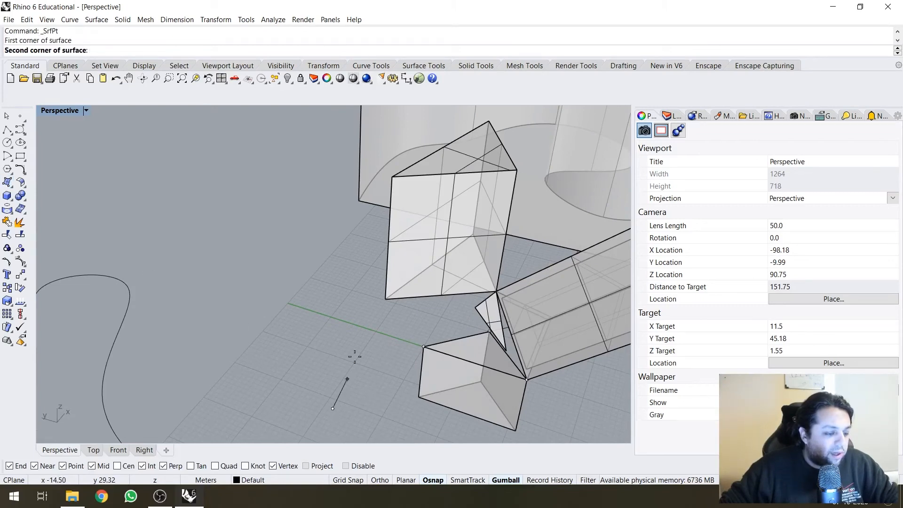
{"action": "left_click", "coordinate": [332, 408]}
{"action": "left_click", "coordinate": [202, 343]}
{"action": "left_click", "coordinate": [202, 342]}
Step: Draw a second triangular surface from corner points, sharing the long edge of the first triangle
{"action": "key", "text": "Return"}
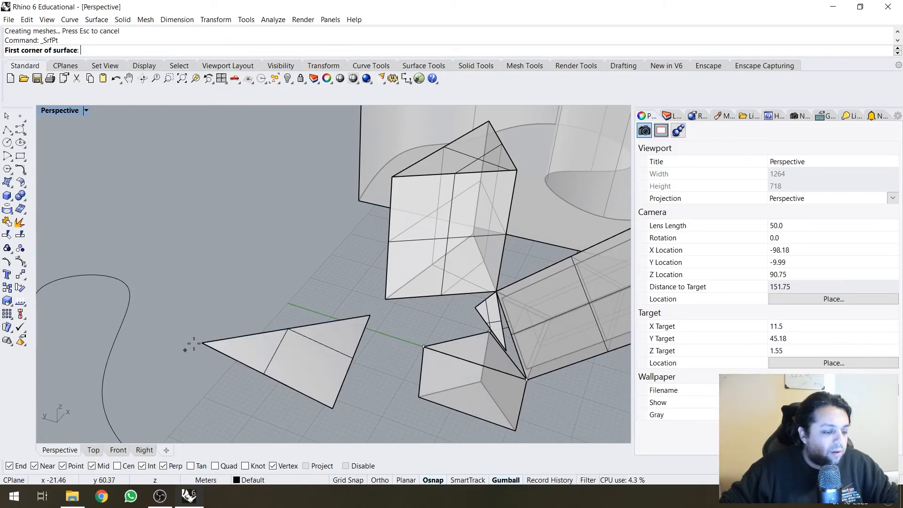
{"action": "left_click", "coordinate": [202, 343]}
{"action": "left_click", "coordinate": [370, 315]}
{"action": "left_click", "coordinate": [269, 249]}
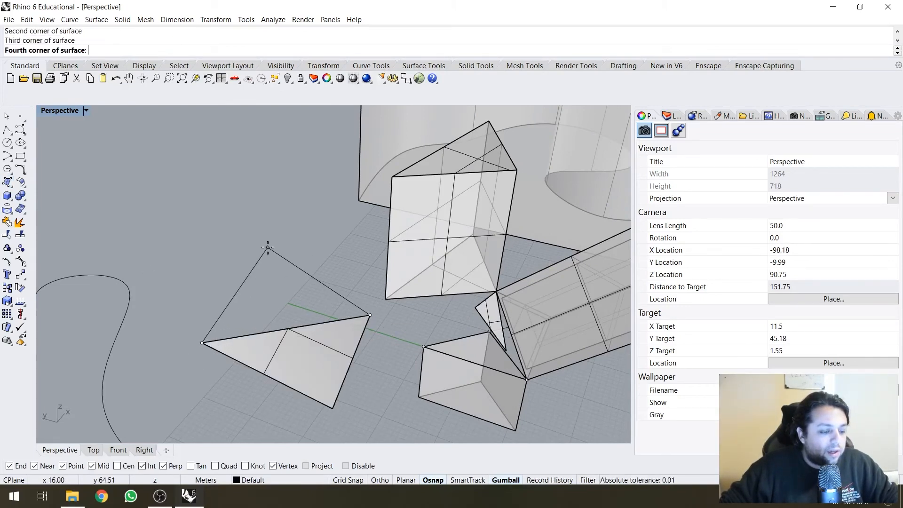
{"action": "left_click", "coordinate": [287, 353]}
Step: Join the two adjacent triangular surfaces into one polysurface
{"action": "right_click_drag", "start_coordinate": [287, 353], "coordinate": [297, 270]}
{"action": "left_click", "coordinate": [294, 295]}
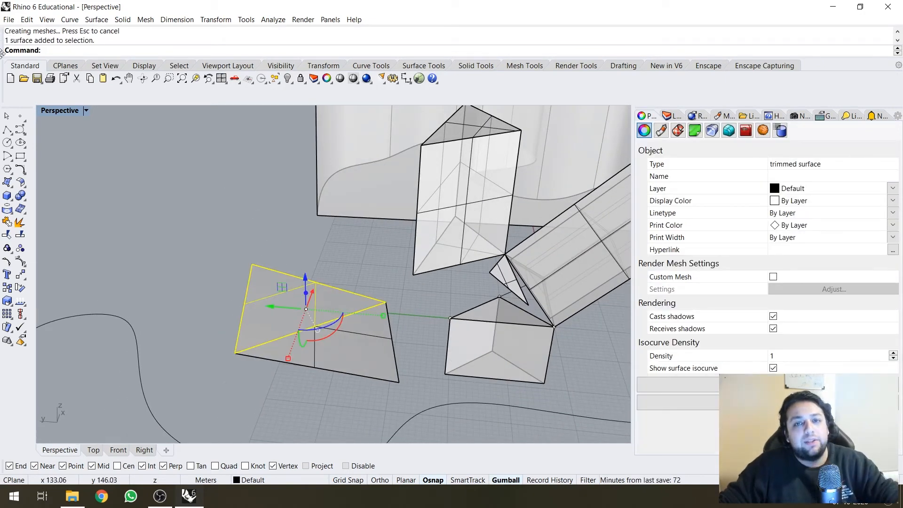
{"action": "left_click", "coordinate": [376, 366]}
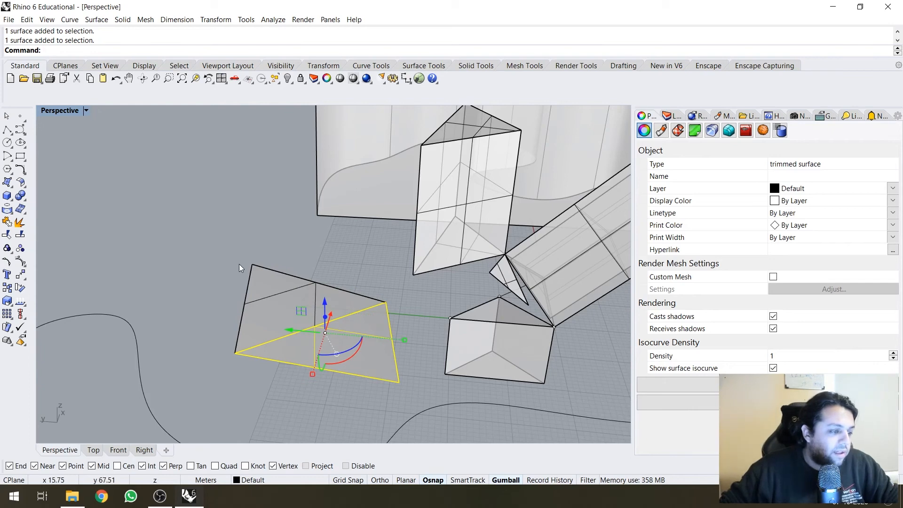
{"action": "left_click", "coordinate": [277, 320], "text": "shift"}
{"action": "type", "text": "j"}
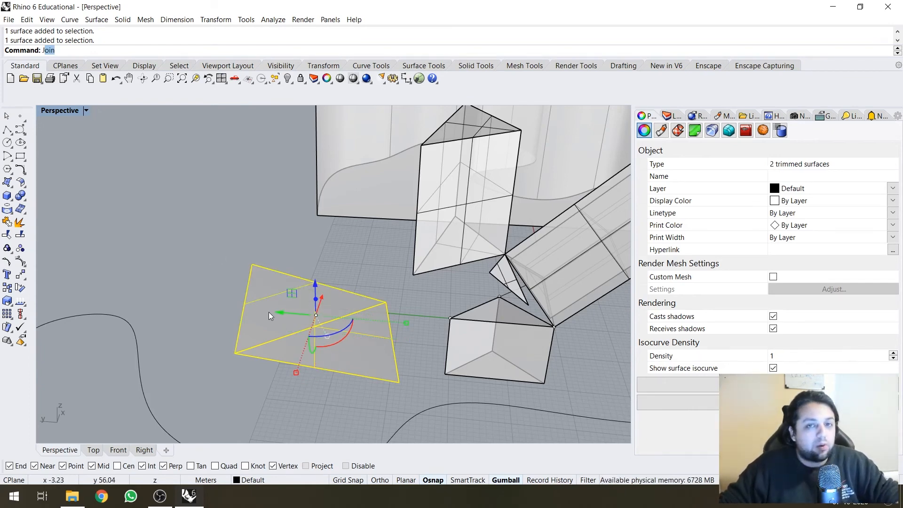
{"action": "key", "text": "Return"}
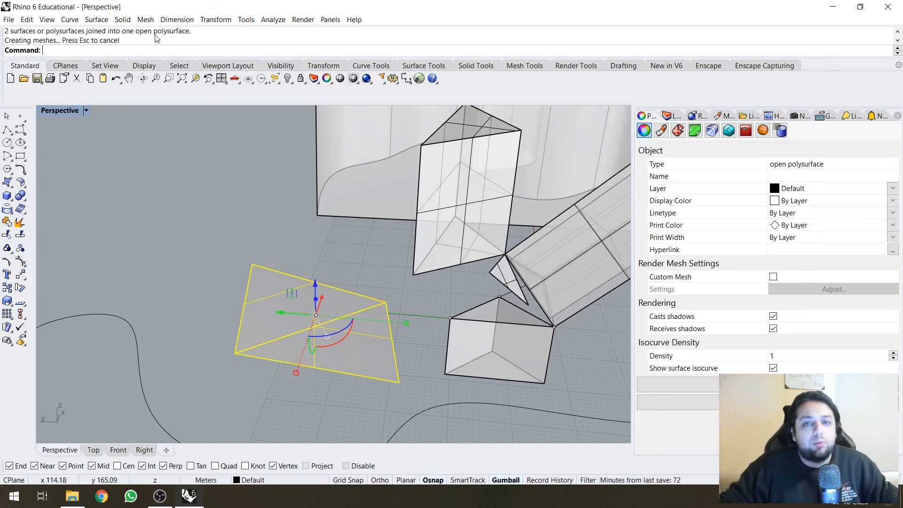
Step: Compare the object type of the upright triangular prism with that of the joined triangular surfaces
{"action": "left_click", "coordinate": [414, 235]}
{"action": "left_click", "coordinate": [417, 226]}
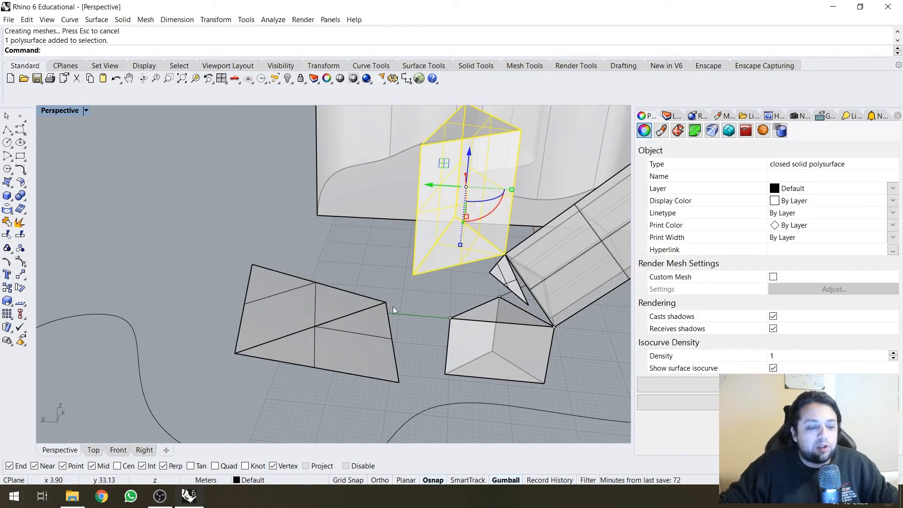
{"action": "left_click", "coordinate": [299, 289]}
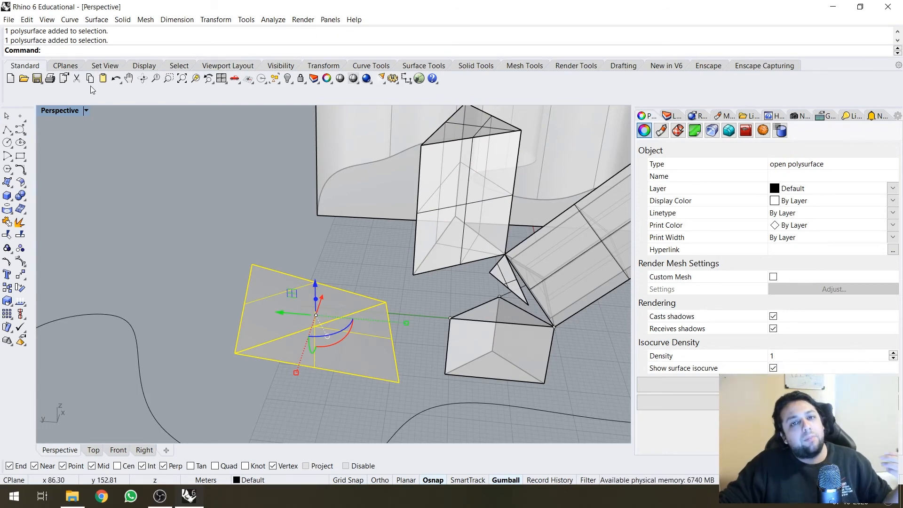
{"action": "key", "text": "Escape"}
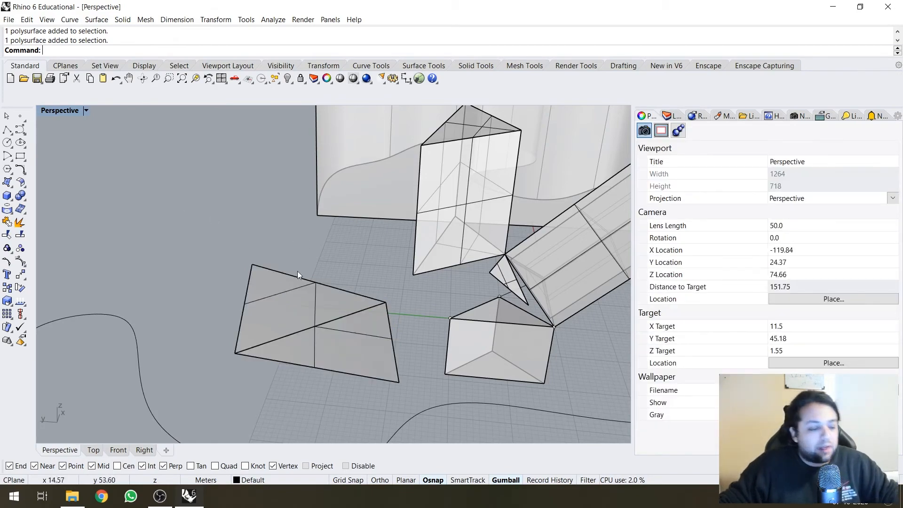
Step: Draw a 12-sided inscribed polygon freehand on the ground behind the joined triangular surfaces
{"action": "scroll", "coordinate": [297, 271], "scroll_direction": "down", "scroll_amount": 3}
{"action": "right_click_drag", "start_coordinate": [298, 270], "coordinate": [79, 338]}
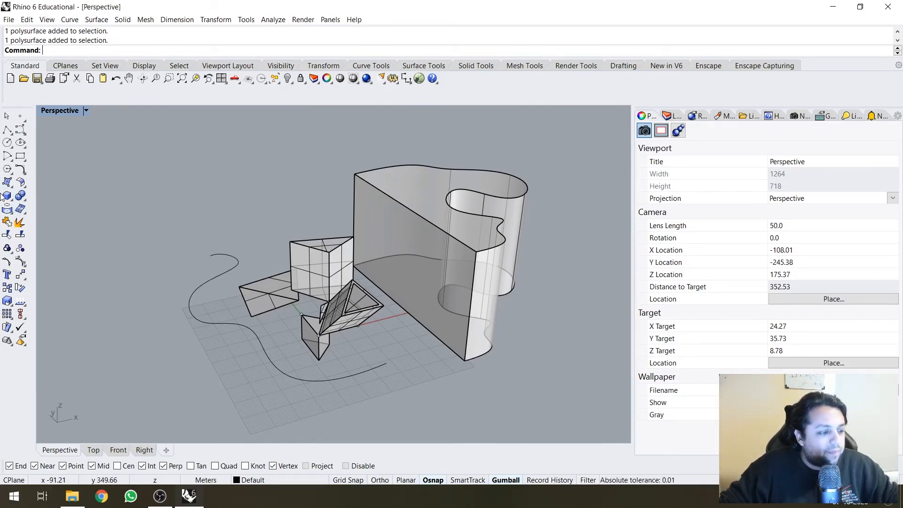
{"action": "left_click", "coordinate": [7, 169]}
{"action": "right_click_drag", "start_coordinate": [57, 171], "coordinate": [251, 282]}
{"action": "left_click", "coordinate": [252, 282]}
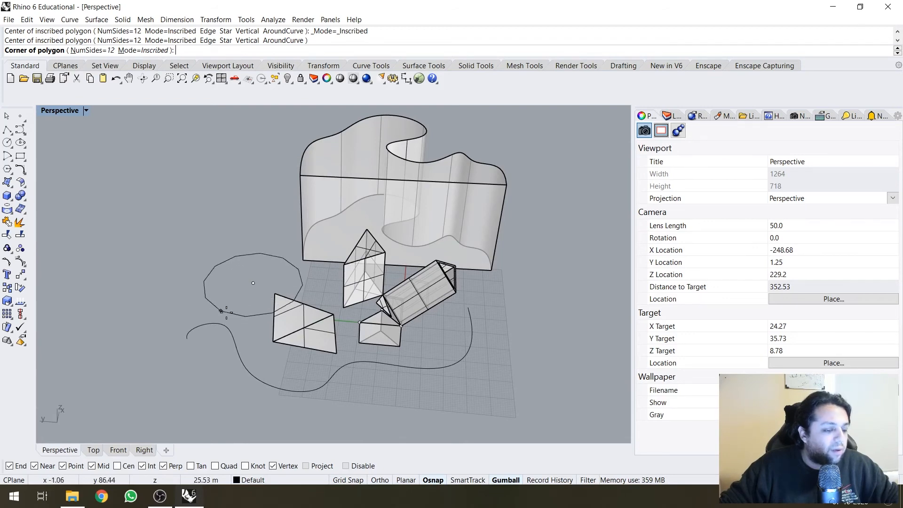
{"action": "left_click", "coordinate": [249, 306]}
{"action": "scroll", "coordinate": [518, 317], "scroll_direction": "down", "scroll_amount": 2}
Step: Start another inscribed polygon centred on the opposite side of the grid and set its number of sides to 3
{"action": "key", "text": "Return"}
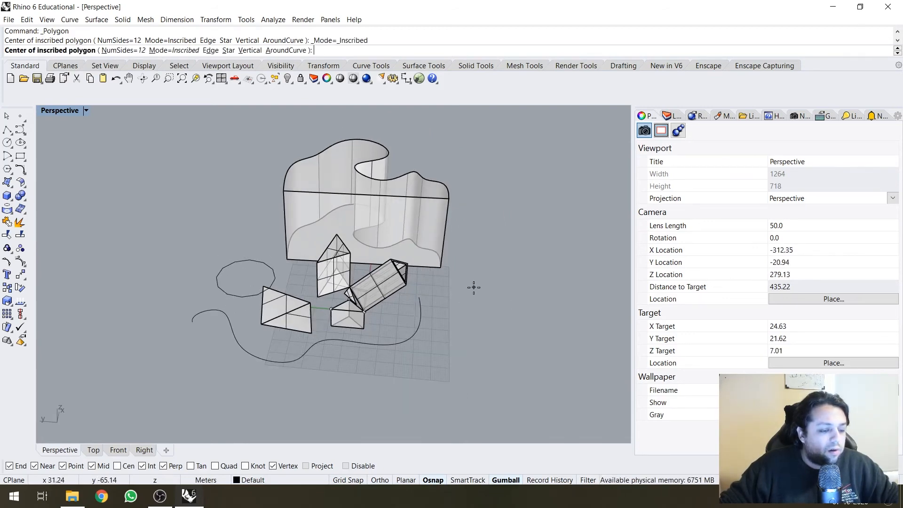
{"action": "left_click", "coordinate": [474, 287]}
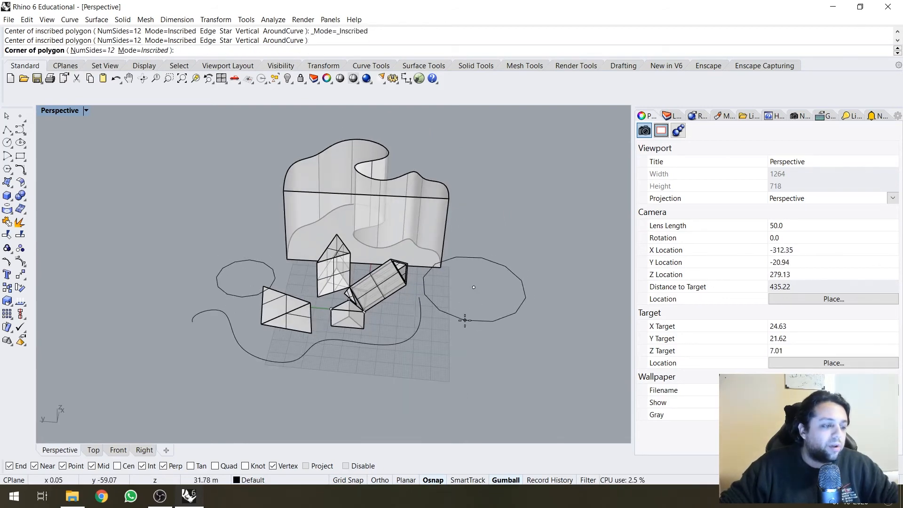
{"action": "left_click", "coordinate": [89, 51]}
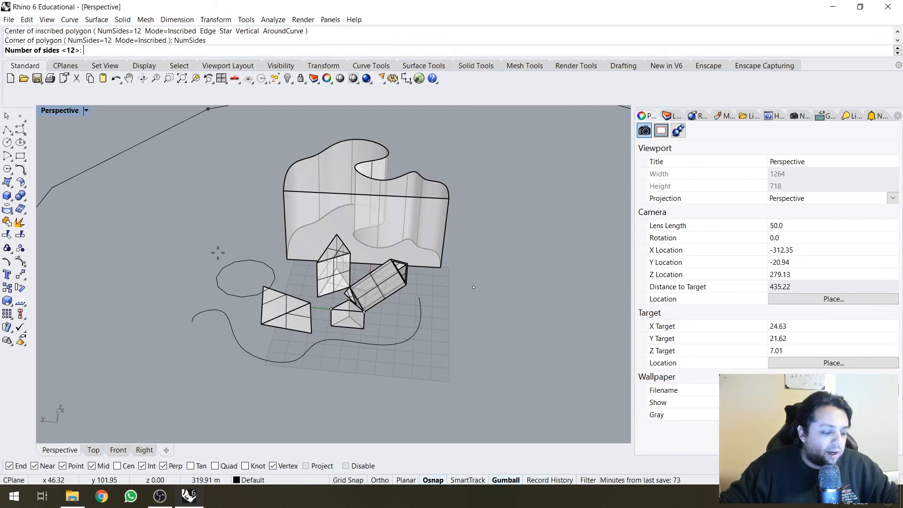
{"action": "type", "text": "3"}
{"action": "key", "text": "Return"}
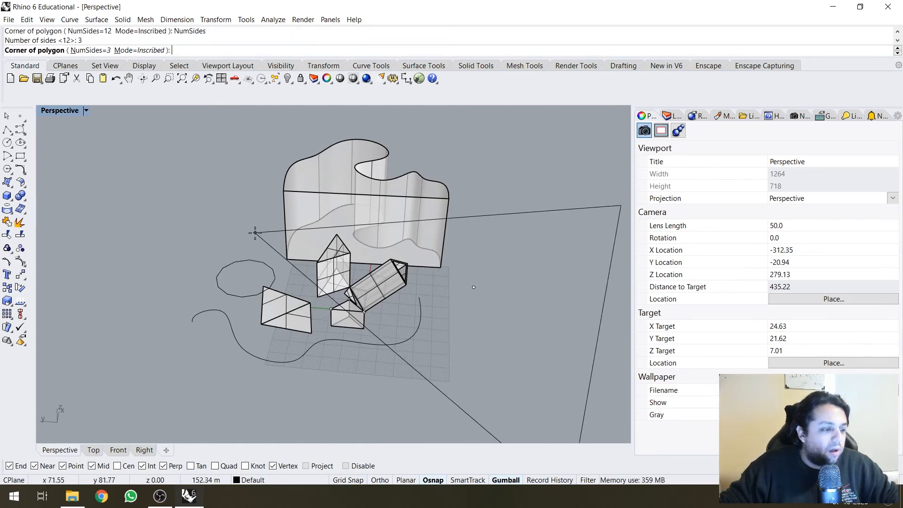
Step: Set the unfinished polygon's number of sides to 4
{"action": "type", "text": "n"}
{"action": "key", "text": "Return"}
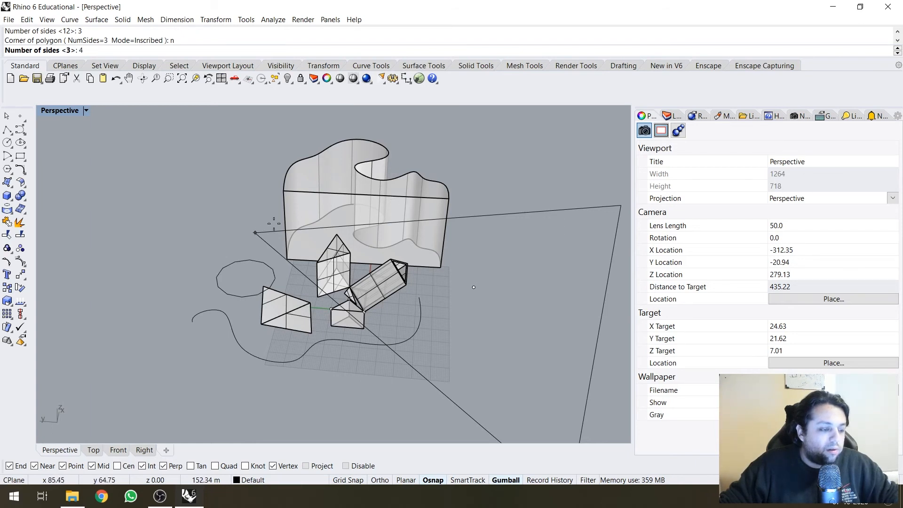
{"action": "type", "text": "4"}
{"action": "key", "text": "Return"}
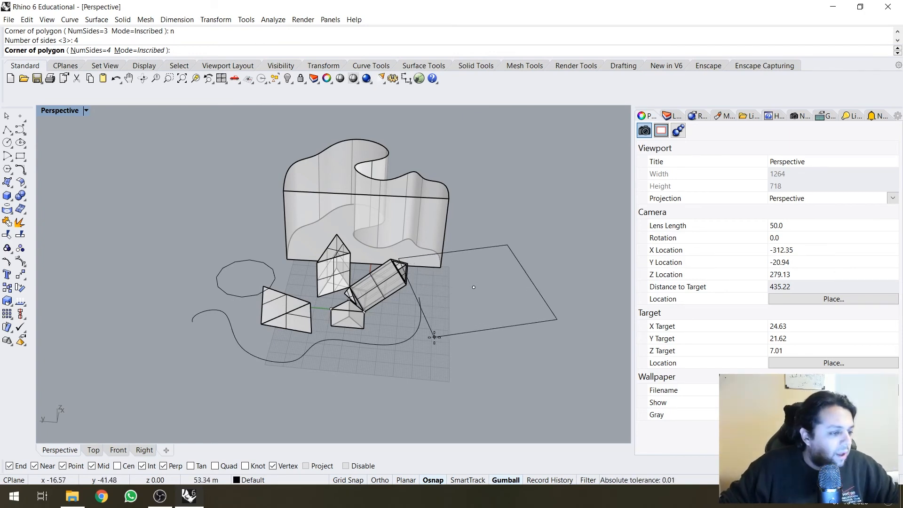
Step: Set the unfinished polygon's number of sides to 5 and place its corner freehand to complete the pentagon
{"action": "type", "text": "n"}
{"action": "key", "text": "Return"}
{"action": "type", "text": "5"}
{"action": "key", "text": "Return"}
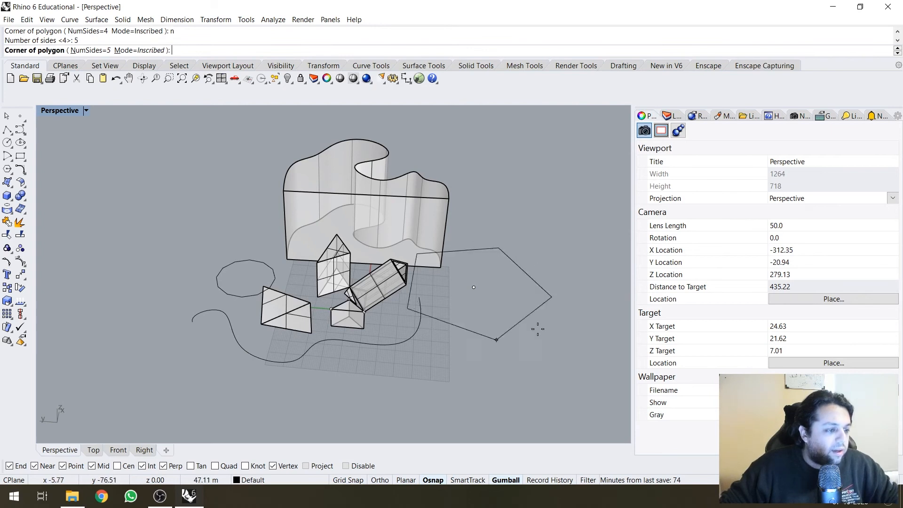
{"action": "left_click", "coordinate": [450, 309]}
{"action": "scroll", "coordinate": [445, 295], "scroll_direction": "up", "scroll_amount": 2}
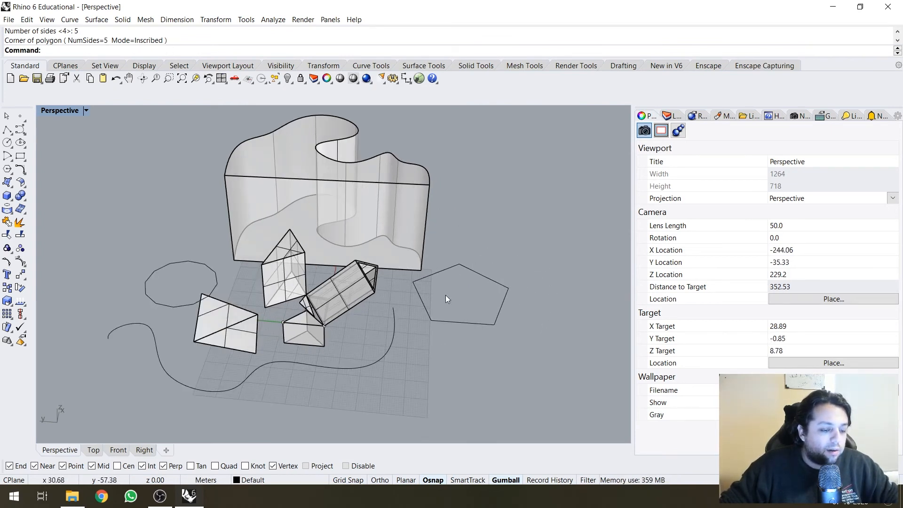
{"action": "left_click", "coordinate": [447, 322]}
{"action": "type", "text": "ExtrudeSrf"}
{"action": "key", "text": "Return"}
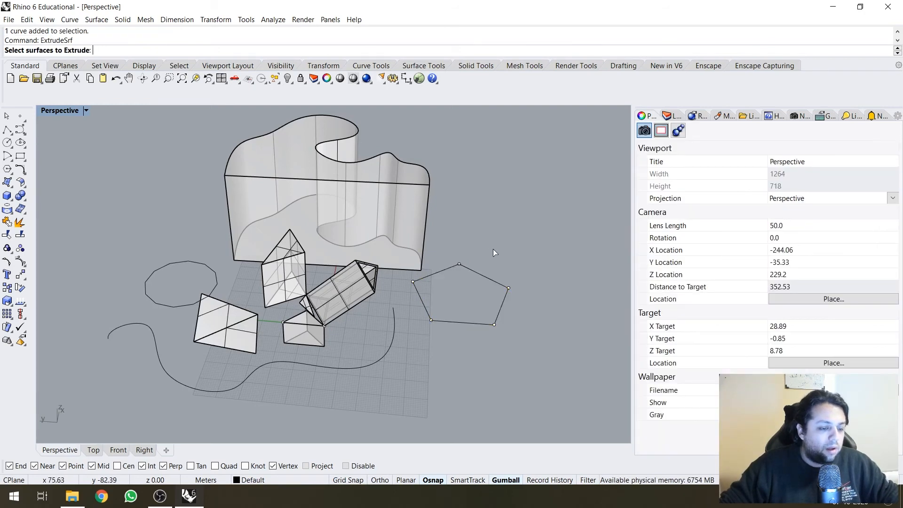
{"action": "key", "text": "Escape"}
Step: Extrude the pentagon upward into a solid by a freehand distance with the ExtrudeCrv command
{"action": "left_click", "coordinate": [465, 322]}
{"action": "type", "text": "ExtrudeCrv"}
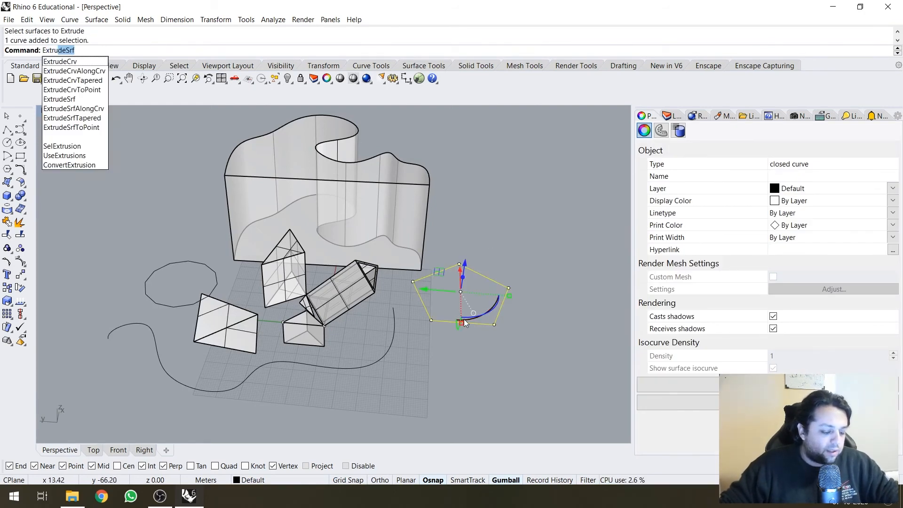
{"action": "key", "text": "Return"}
{"action": "left_click", "coordinate": [517, 220]}
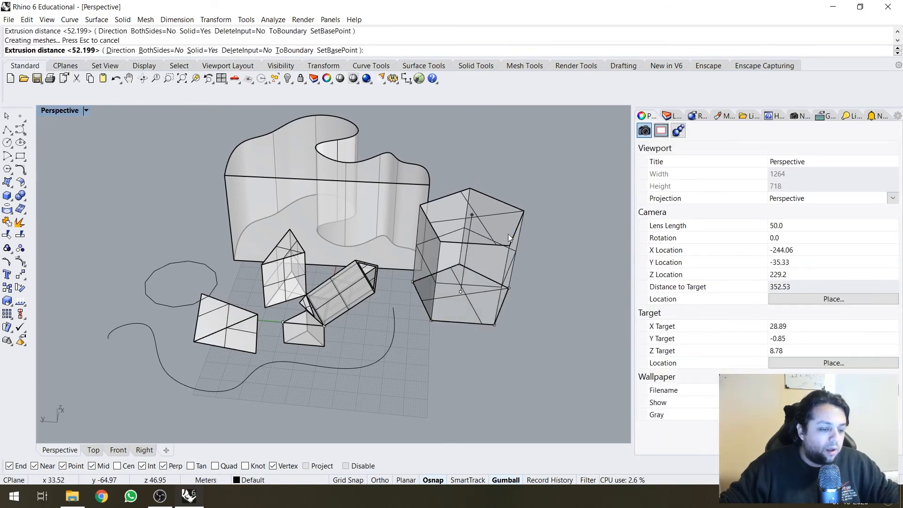
Step: Set the pentagon extrusion's height freehand to complete the solid, and select a solid to check it
{"action": "right_click_drag", "start_coordinate": [508, 233], "coordinate": [353, 333]}
{"action": "left_click", "coordinate": [190, 225]}
{"action": "left_click", "coordinate": [326, 339]}
{"action": "scroll", "coordinate": [329, 339], "scroll_direction": "down", "scroll_amount": 4}
{"action": "right_click_drag", "start_coordinate": [352, 333], "coordinate": [292, 261], "text": "shift"}
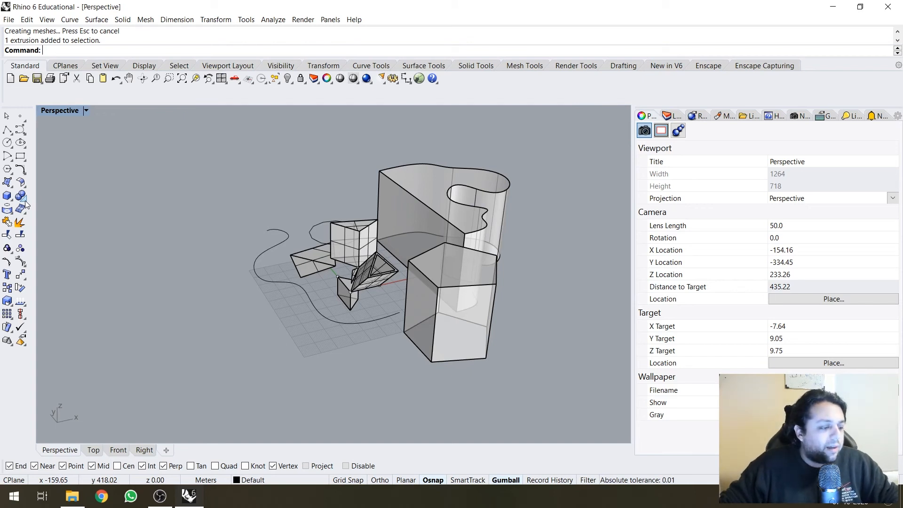
{"action": "right_click_drag", "start_coordinate": [272, 308], "coordinate": [322, 336]}
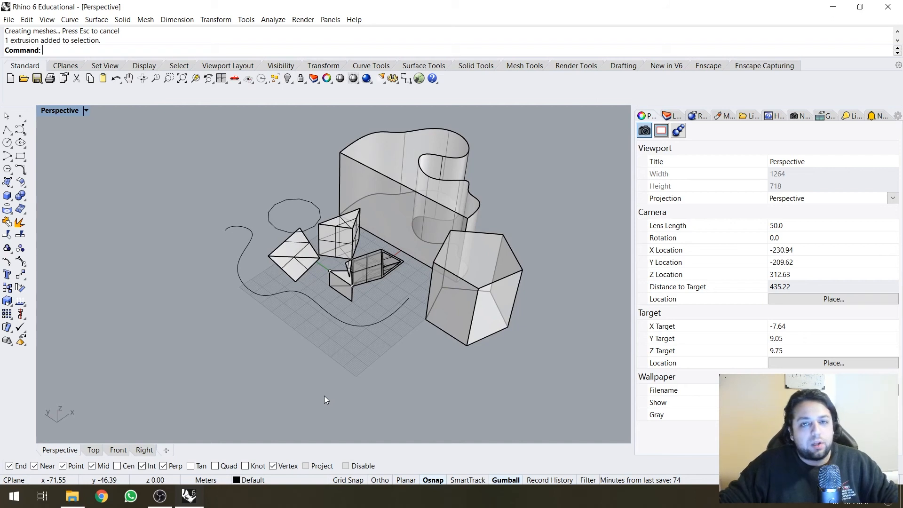
{"action": "left_click", "coordinate": [22, 203]}
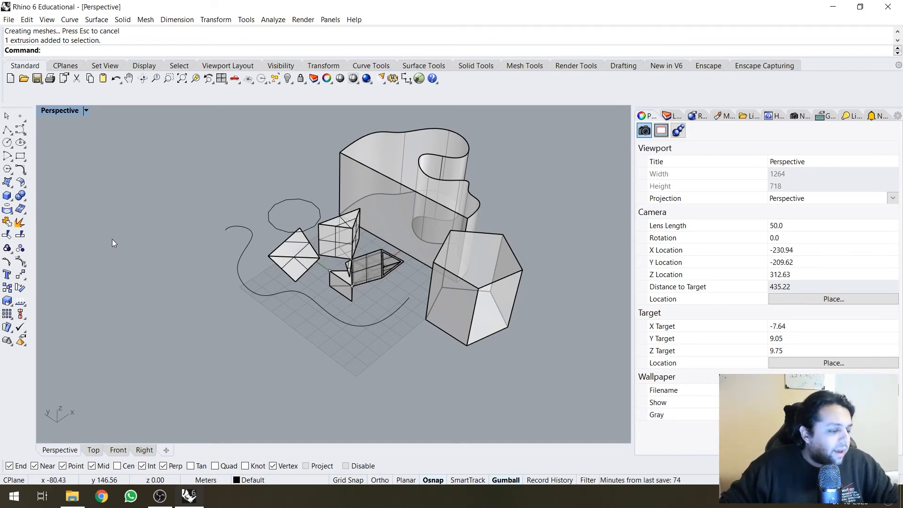
{"action": "left_click_drag", "start_coordinate": [34, 250], "coordinate": [34, 250]}
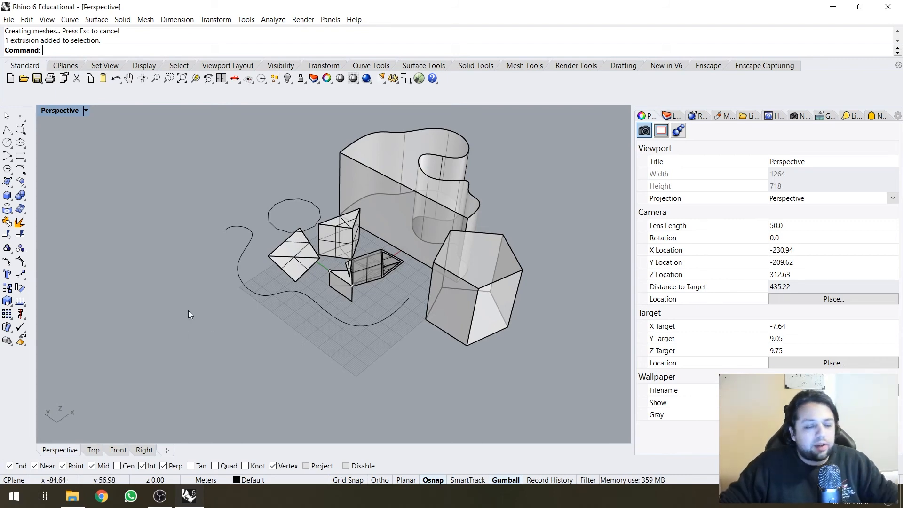
{"action": "right_click_drag", "start_coordinate": [199, 289], "coordinate": [170, 214]}
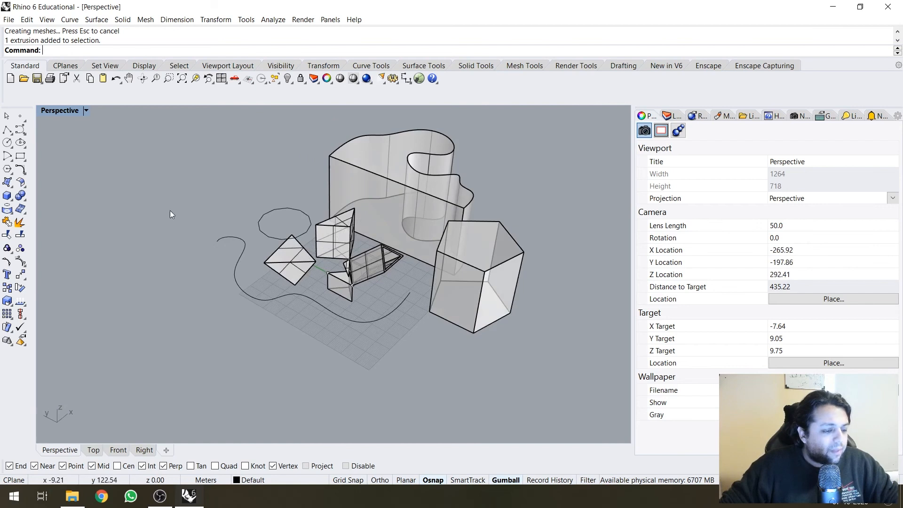
{"action": "left_click", "coordinate": [11, 200]}
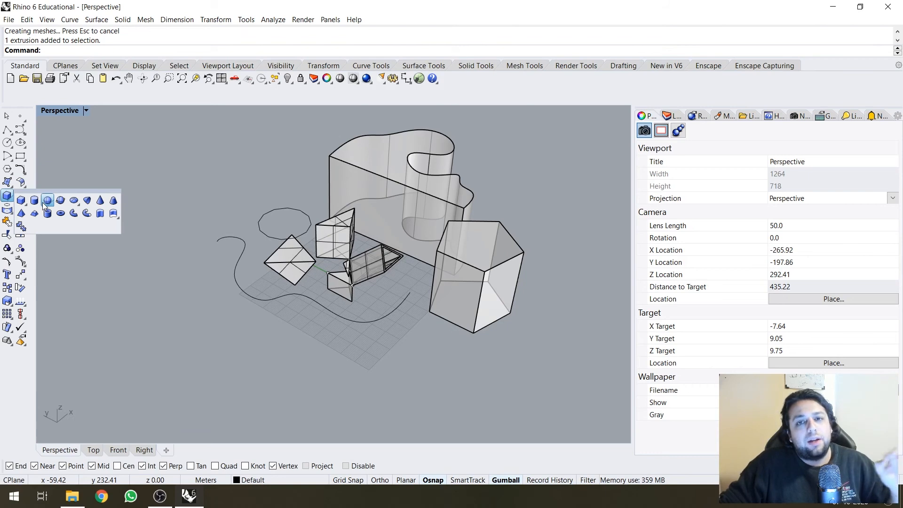
{"action": "left_click", "coordinate": [21, 201]}
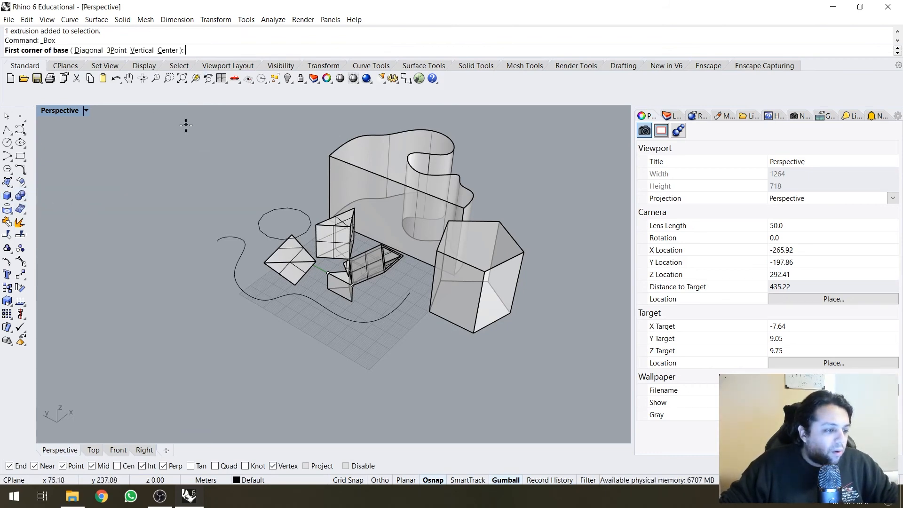
{"action": "right_click_drag", "start_coordinate": [186, 125], "coordinate": [301, 233]}
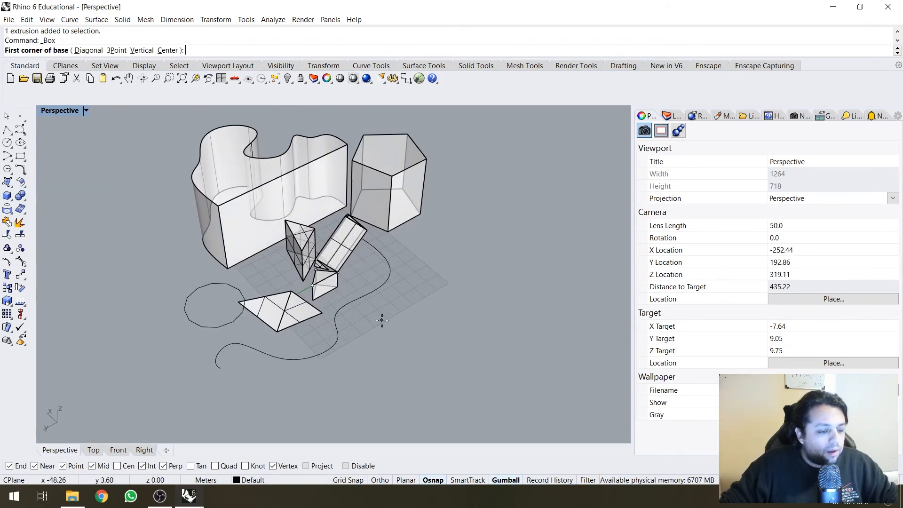
{"action": "right_click_drag", "start_coordinate": [382, 320], "coordinate": [53, 263]}
{"action": "key", "text": "Escape"}
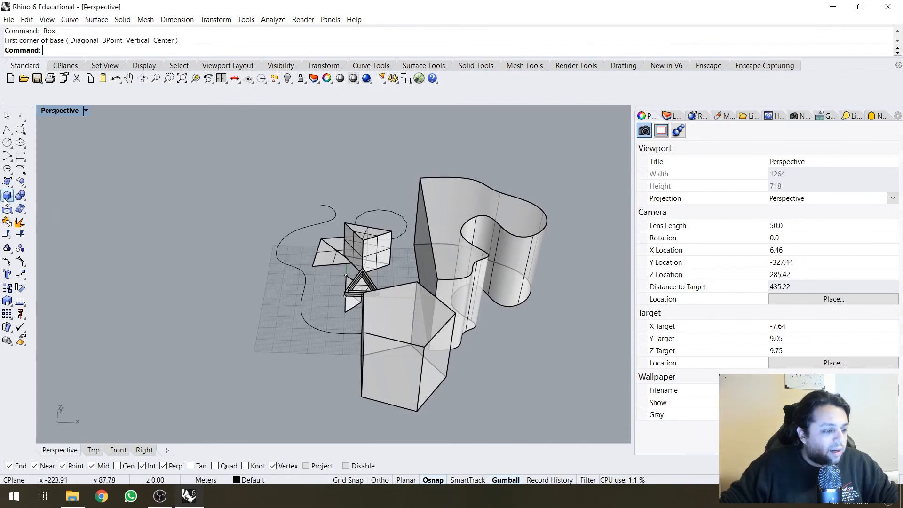
{"action": "left_click", "coordinate": [7, 195]}
{"action": "right_click_drag", "start_coordinate": [188, 263], "coordinate": [283, 323]}
{"action": "key", "text": "Escape"}
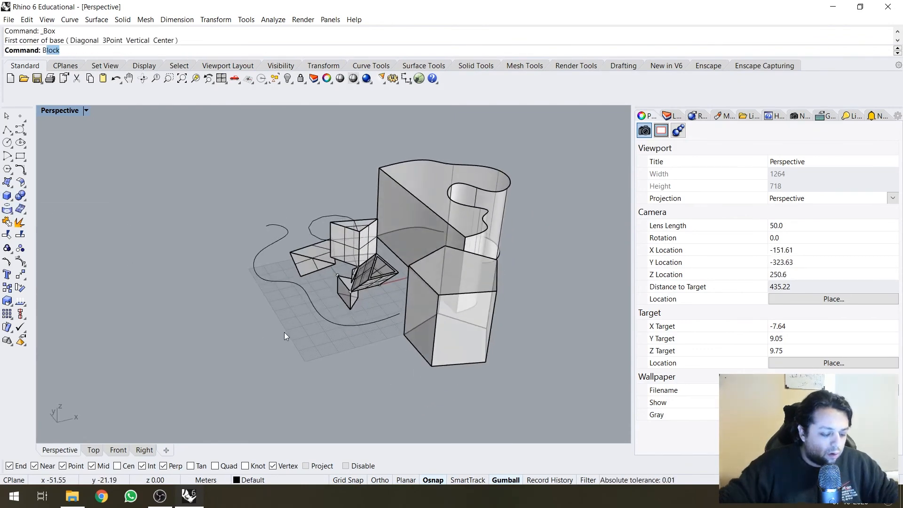
Step: Draw a large box over the edge of the grid with the Box command, using two opposite base corners and a freehand height
{"action": "type", "text": "Box"}
{"action": "key", "text": "Return"}
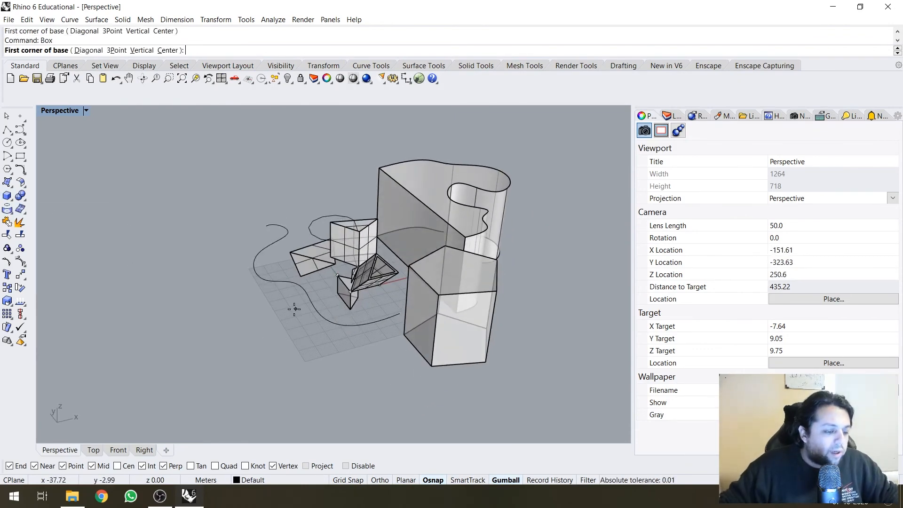
{"action": "left_click", "coordinate": [289, 309]}
{"action": "left_click", "coordinate": [241, 388]}
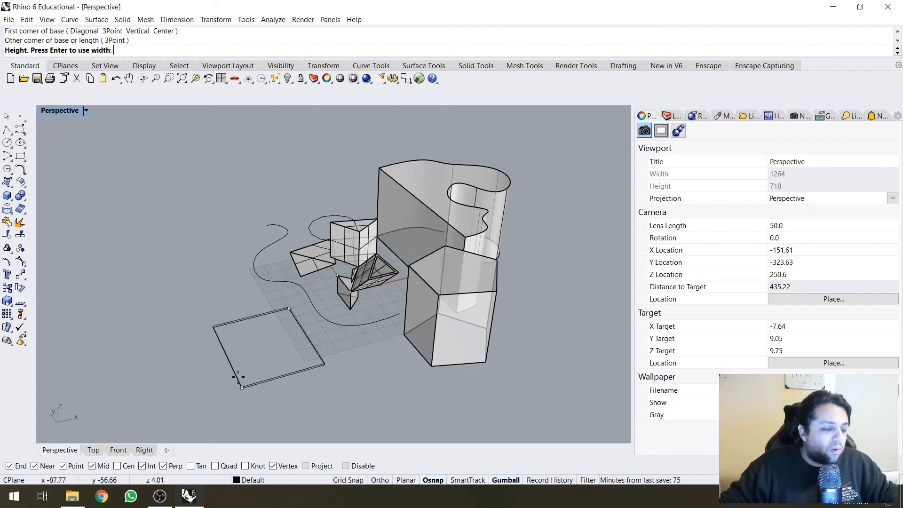
{"action": "right_click_drag", "start_coordinate": [221, 282], "coordinate": [188, 181]}
{"action": "left_click", "coordinate": [208, 242]}
Step: Draw a second box beyond the ten-sided polygon curve with the Diagonal option, placing both corners and the height freehand
{"action": "right_click", "coordinate": [233, 311]}
{"action": "left_click", "coordinate": [89, 50]}
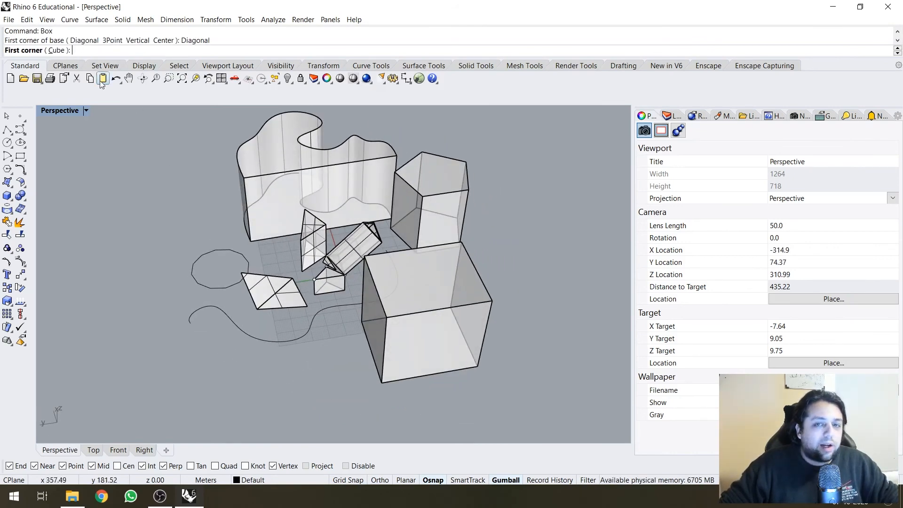
{"action": "right_click_drag", "start_coordinate": [109, 188], "coordinate": [147, 195]}
{"action": "left_click", "coordinate": [180, 273]}
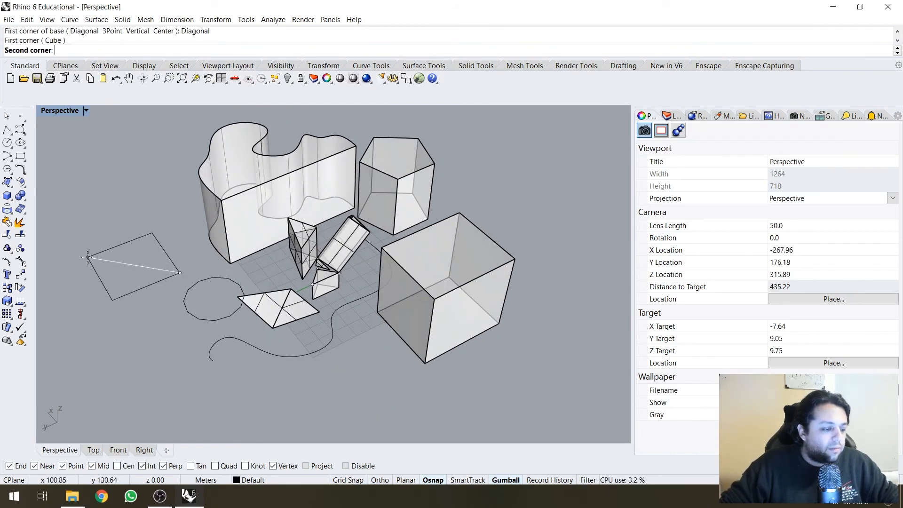
{"action": "left_click", "coordinate": [87, 257]}
{"action": "left_click", "coordinate": [92, 188]}
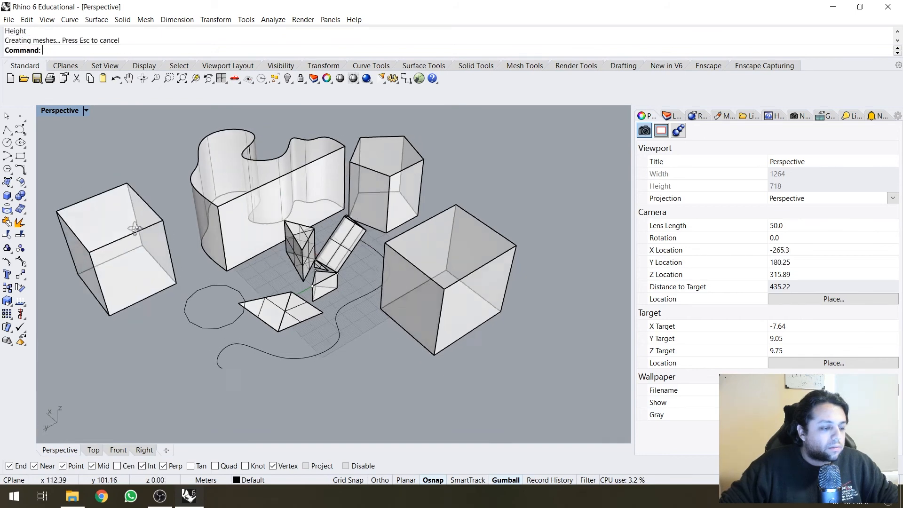
{"action": "right_click_drag", "start_coordinate": [92, 189], "coordinate": [265, 267]}
Step: Draw a third box in front of the other solids with the Vertical option, placing its first edge, height and depth freehand
{"action": "right_click", "coordinate": [208, 274]}
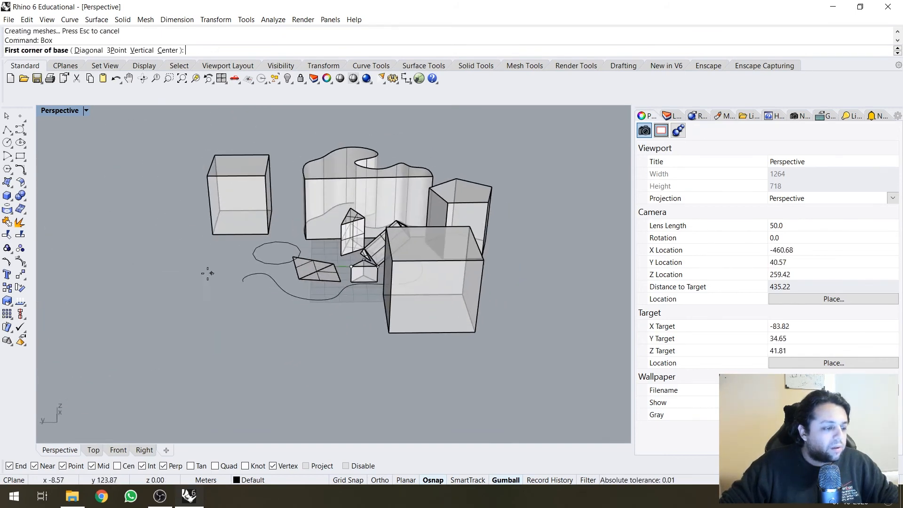
{"action": "left_click", "coordinate": [142, 50]}
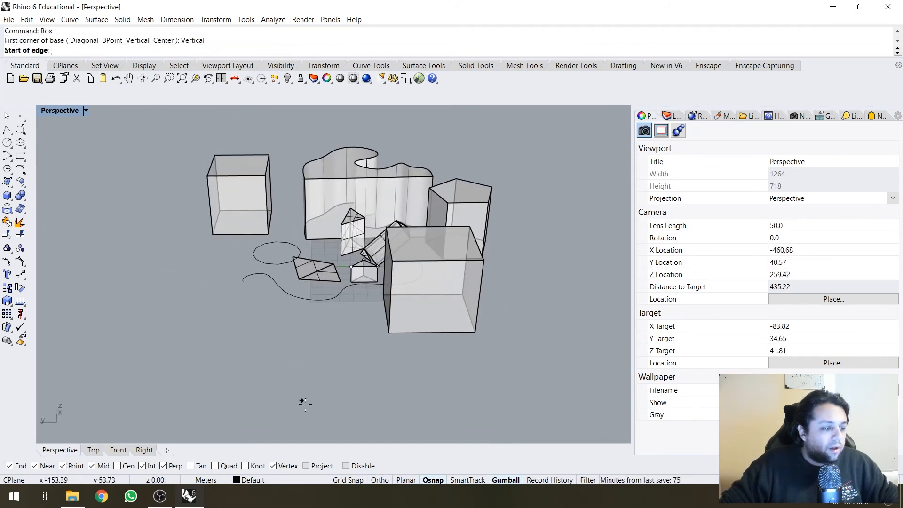
{"action": "left_click", "coordinate": [294, 366]}
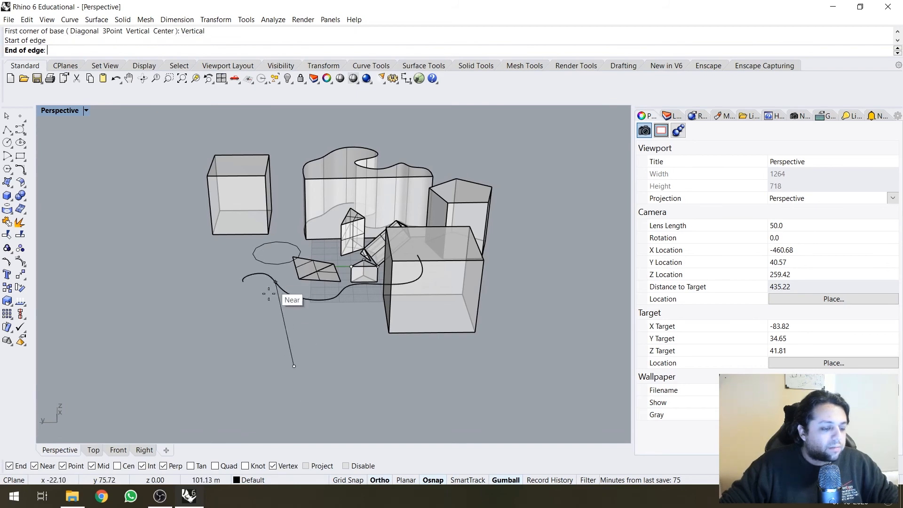
{"action": "left_click", "coordinate": [296, 326]}
{"action": "left_click", "coordinate": [367, 375]}
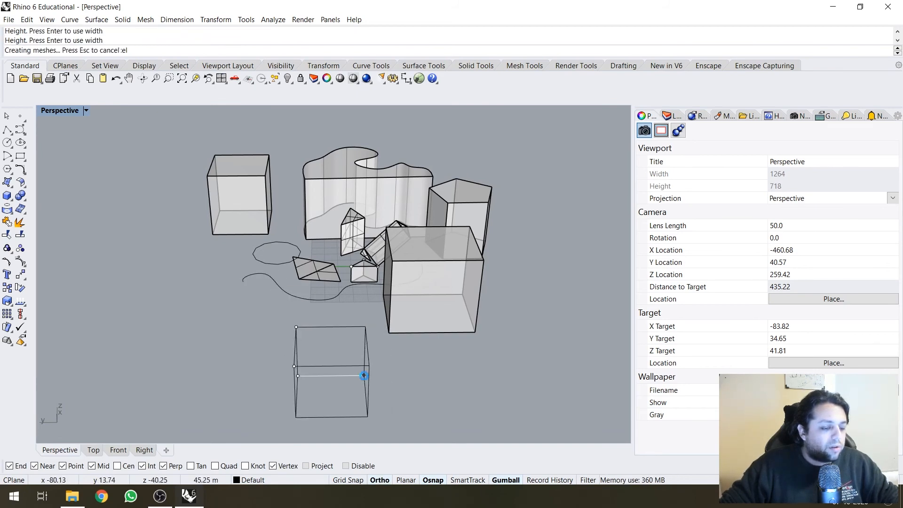
{"action": "right_click_drag", "start_coordinate": [367, 375], "coordinate": [320, 330]}
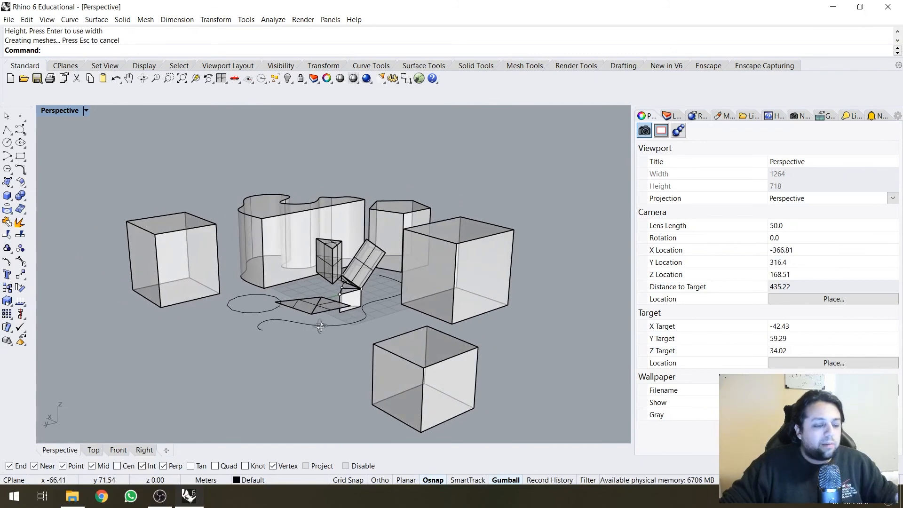
Step: Draw a tall box near the open curve's free end with the Center option, placing its base centre, corner and height freehand
{"action": "key", "text": "Return"}
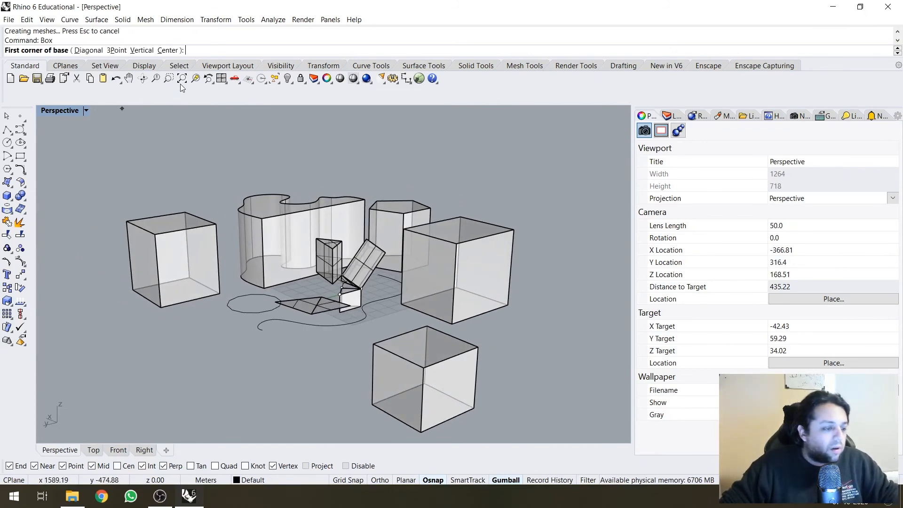
{"action": "left_click", "coordinate": [168, 50]}
{"action": "left_click", "coordinate": [212, 343]}
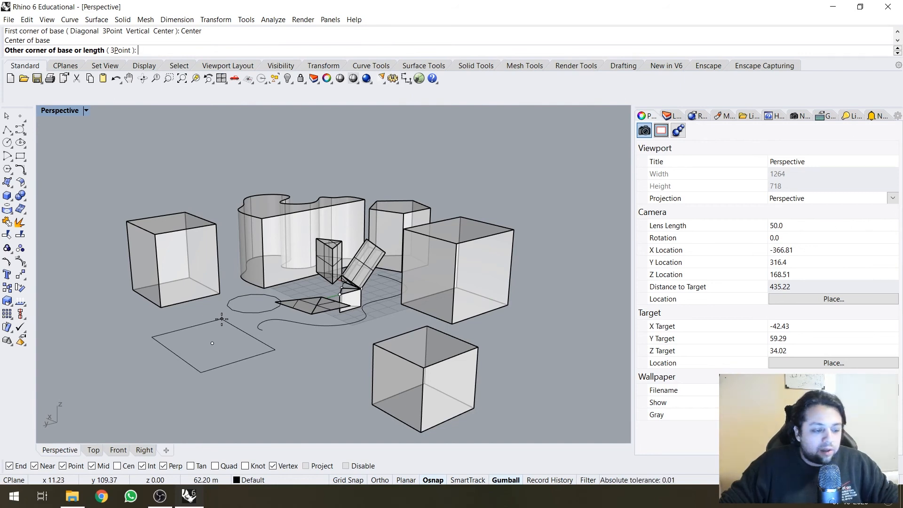
{"action": "left_click", "coordinate": [223, 324]}
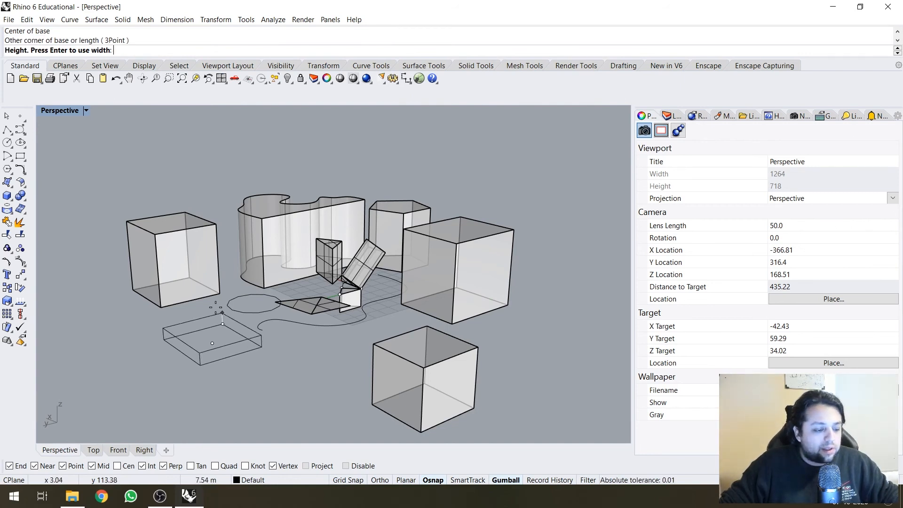
{"action": "left_click", "coordinate": [227, 174]}
{"action": "right_click_drag", "start_coordinate": [187, 347], "coordinate": [210, 352]}
{"action": "right_click", "coordinate": [367, 370]}
{"action": "right_click_drag", "start_coordinate": [278, 380], "coordinate": [185, 385]}
{"action": "scroll", "coordinate": [301, 304], "scroll_direction": "down", "scroll_amount": 6}
{"action": "scroll", "coordinate": [392, 309], "scroll_direction": "down", "scroll_amount": 5}
{"action": "right_click_drag", "start_coordinate": [392, 309], "coordinate": [369, 313]}
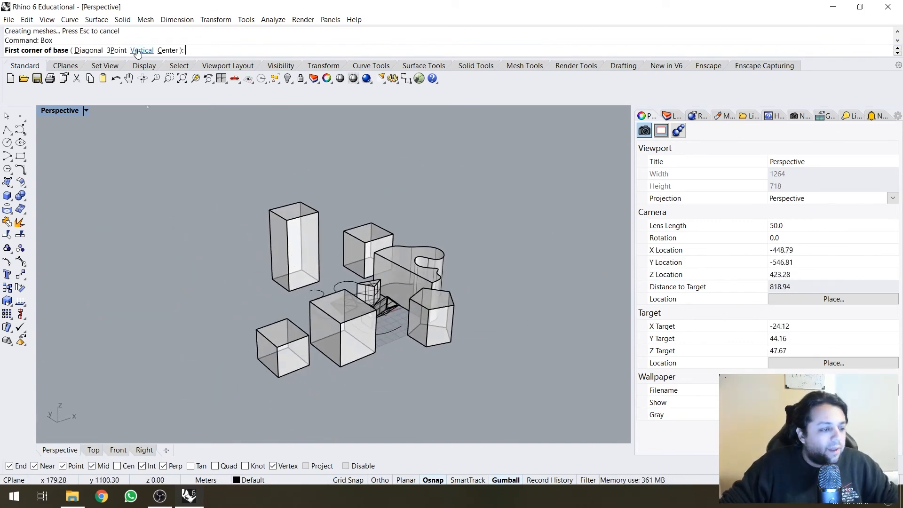
{"action": "left_click", "coordinate": [117, 50]}
{"action": "scroll", "coordinate": [510, 308], "scroll_direction": "up", "scroll_amount": 10}
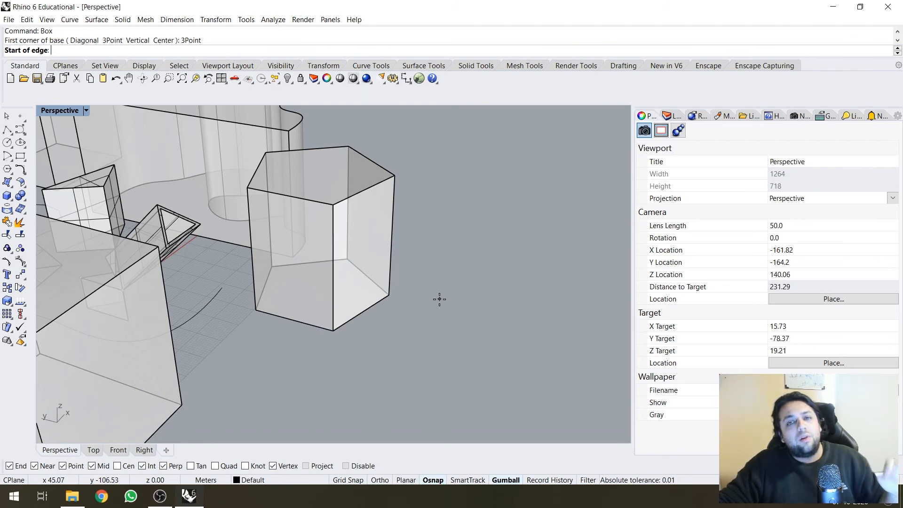
{"action": "scroll", "coordinate": [510, 290], "scroll_direction": "down", "scroll_amount": 6}
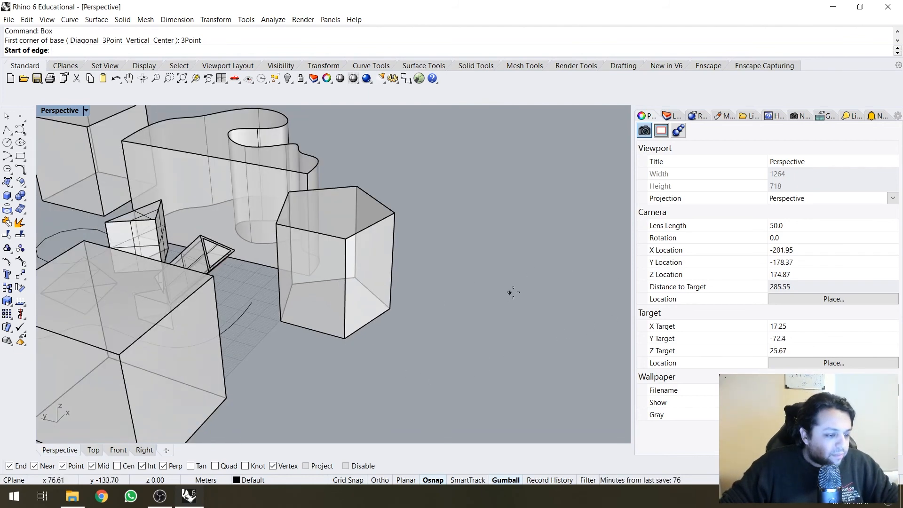
{"action": "key", "text": "Escape"}
Step: Select the large box at the grid's edge to view its object properties
{"action": "right_click_drag", "start_coordinate": [495, 309], "coordinate": [279, 270]}
{"action": "left_click", "coordinate": [264, 315]}
{"action": "scroll", "coordinate": [377, 292], "scroll_direction": "up", "scroll_amount": 3}
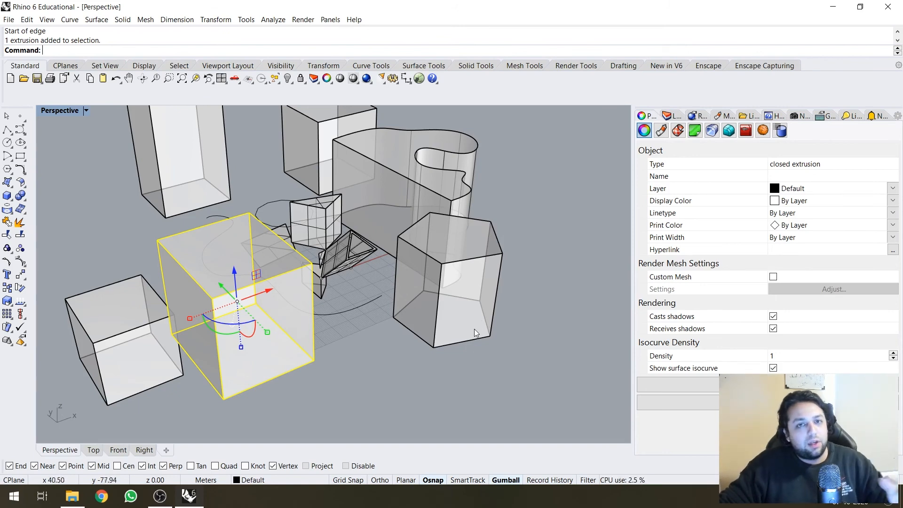
{"action": "right_click_drag", "start_coordinate": [381, 320], "coordinate": [416, 284]}
{"action": "right_click_drag", "start_coordinate": [417, 350], "coordinate": [359, 272]}
Step: Start a 3Point box along one bottom edge of the pentagon solid and extend its base outward about 51 m
{"action": "key", "text": "Return"}
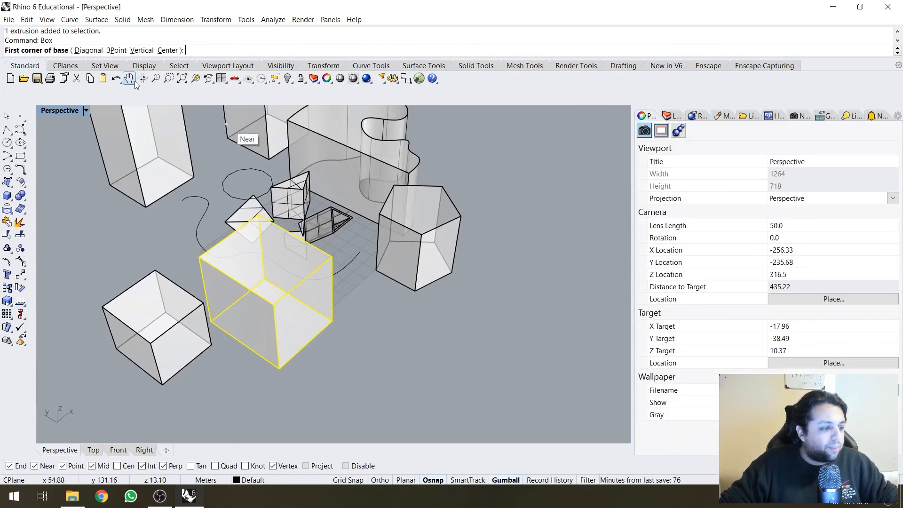
{"action": "left_click", "coordinate": [117, 51]}
{"action": "scroll", "coordinate": [512, 236], "scroll_direction": "up", "scroll_amount": 2}
{"action": "scroll", "coordinate": [405, 351], "scroll_direction": "up", "scroll_amount": 3}
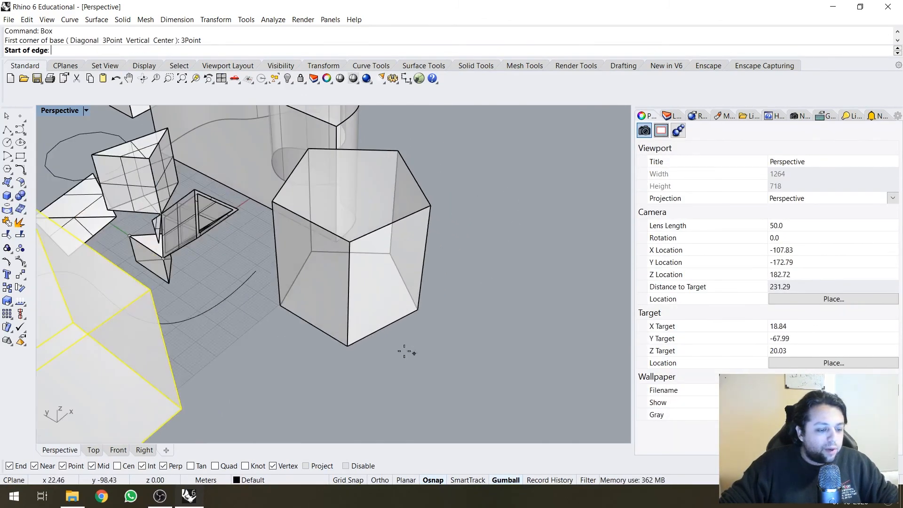
{"action": "left_click", "coordinate": [348, 345]}
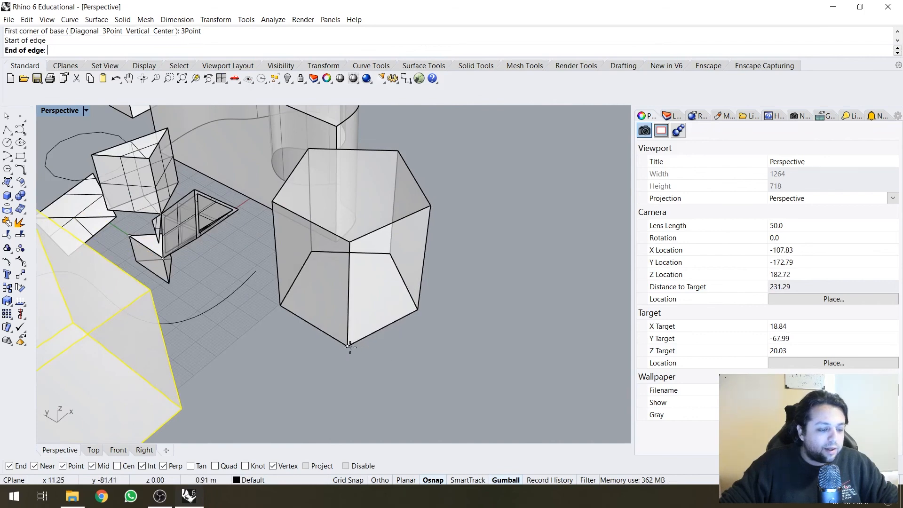
{"action": "left_click", "coordinate": [417, 310]}
{"action": "scroll", "coordinate": [417, 311], "scroll_direction": "down", "scroll_amount": 3}
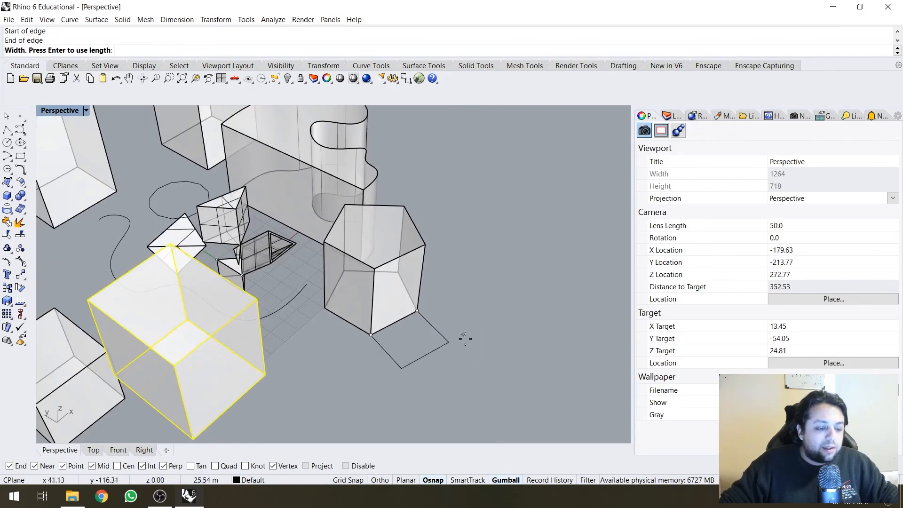
{"action": "right_click_drag", "start_coordinate": [464, 337], "coordinate": [525, 320]}
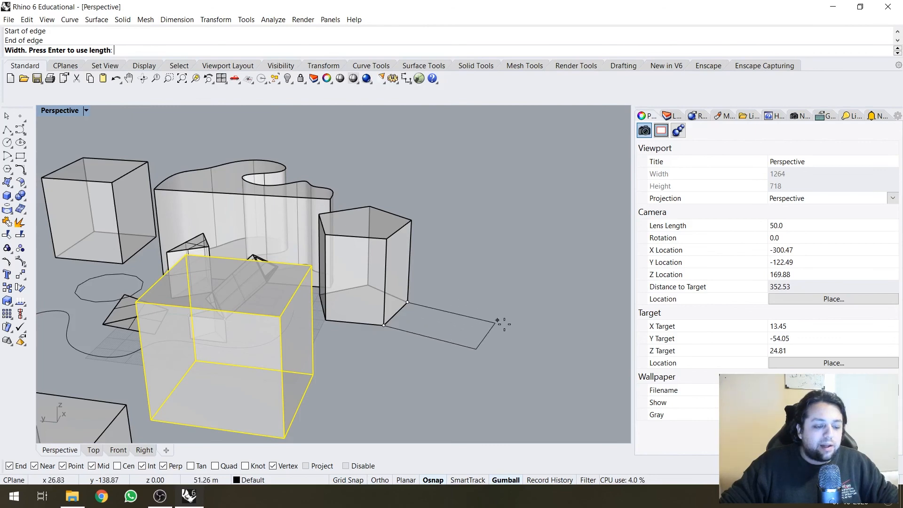
{"action": "left_click", "coordinate": [476, 320]}
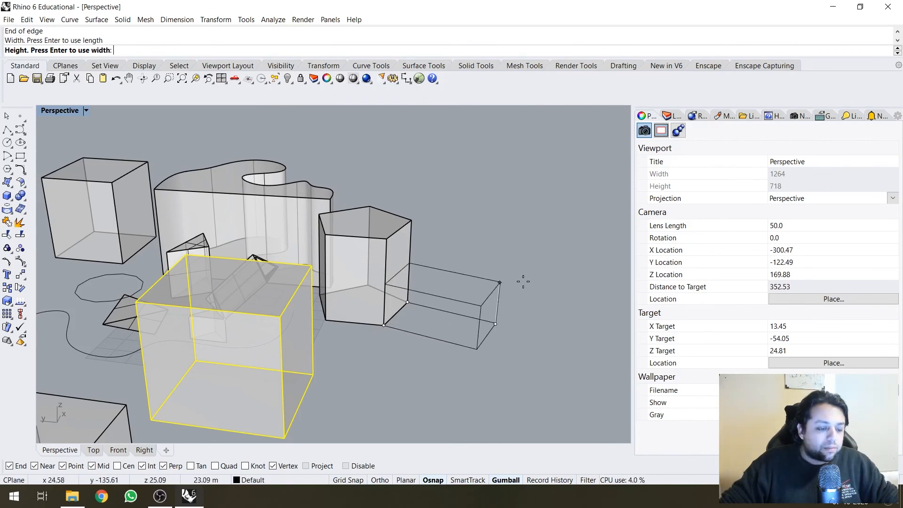
Step: Complete the box attached to the pentagon solid with a freehand height lower than the pentagon
{"action": "left_click", "coordinate": [519, 303]}
{"action": "scroll", "coordinate": [477, 303], "scroll_direction": "down", "scroll_amount": 2}
{"action": "left_click", "coordinate": [510, 331]}
{"action": "right_click_drag", "start_coordinate": [477, 302], "coordinate": [432, 307]}
{"action": "scroll", "coordinate": [509, 331], "scroll_direction": "up", "scroll_amount": 6}
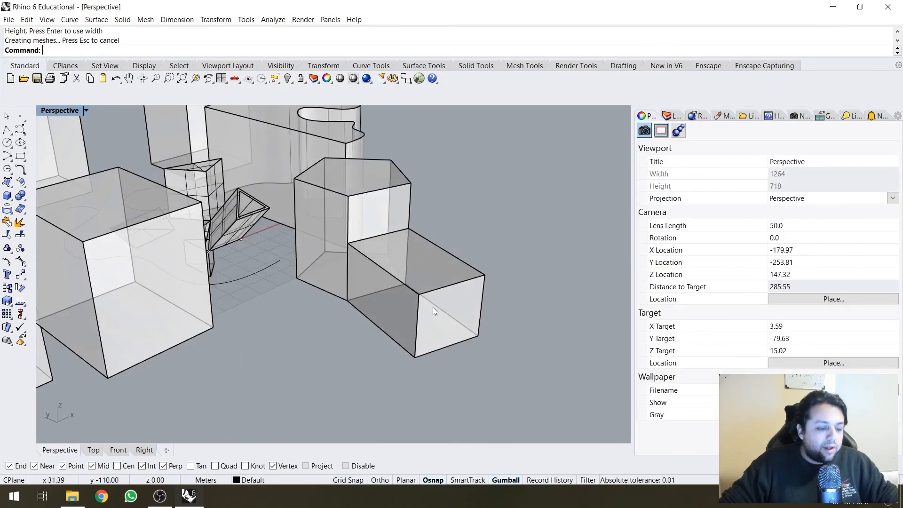
Step: Draw a low 3Point box along the long bottom edge of the box attached to the pentagon solid, with freehand width and height
{"action": "right_click", "coordinate": [433, 306]}
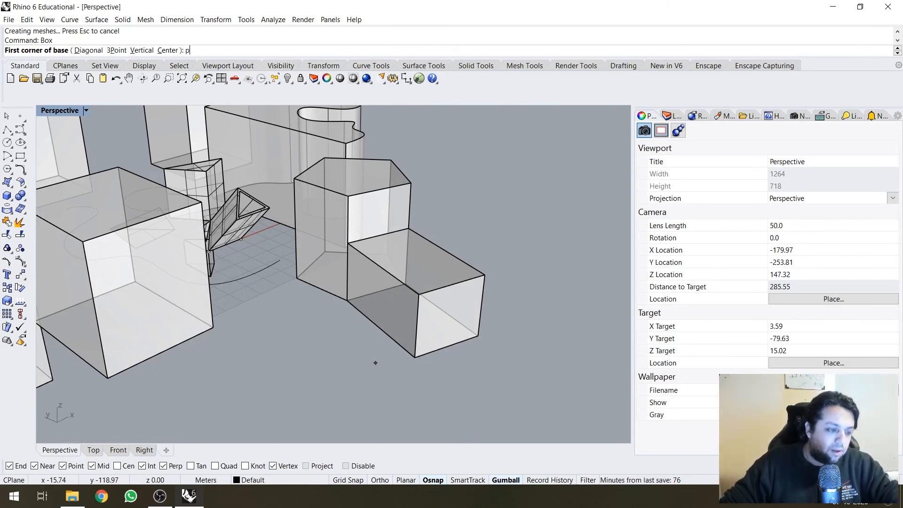
{"action": "type", "text": "p"}
{"action": "key", "text": "Return"}
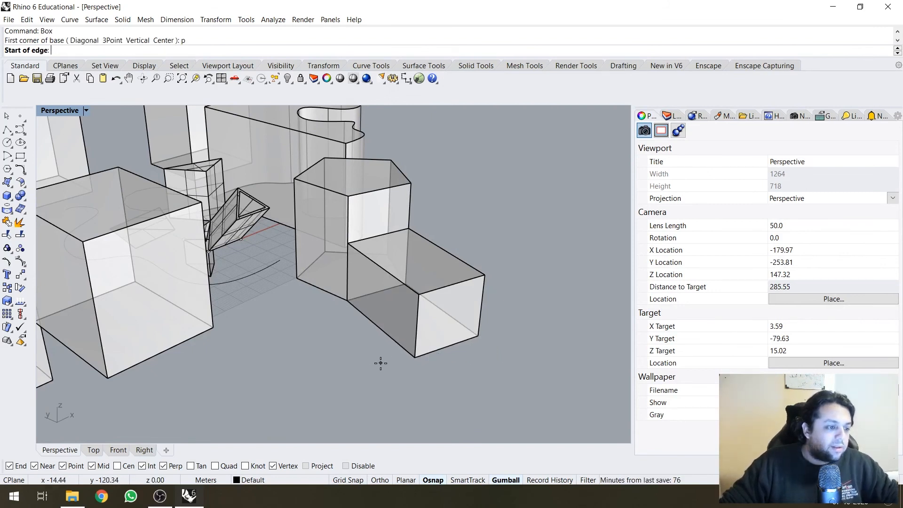
{"action": "left_click", "coordinate": [347, 301]}
{"action": "left_click", "coordinate": [414, 358]}
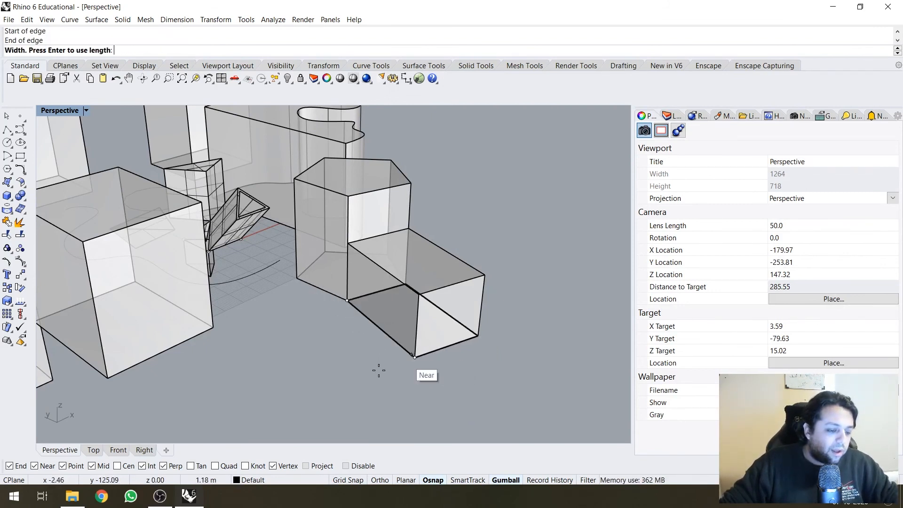
{"action": "left_click", "coordinate": [318, 394]}
{"action": "left_click", "coordinate": [414, 329]}
{"action": "scroll", "coordinate": [394, 307], "scroll_direction": "down", "scroll_amount": 2}
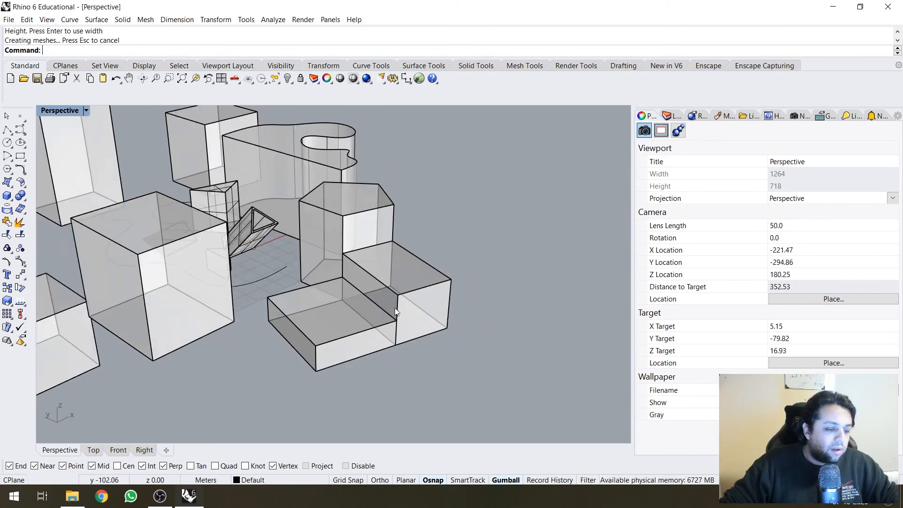
Step: Draw a 3Point box from the attached box's outer bottom corner to that end edge's midpoint, extended outward freehand and raised to the pentagon solid's top corner
{"action": "scroll", "coordinate": [394, 308], "scroll_direction": "up", "scroll_amount": 3}
{"action": "key", "text": "Return"}
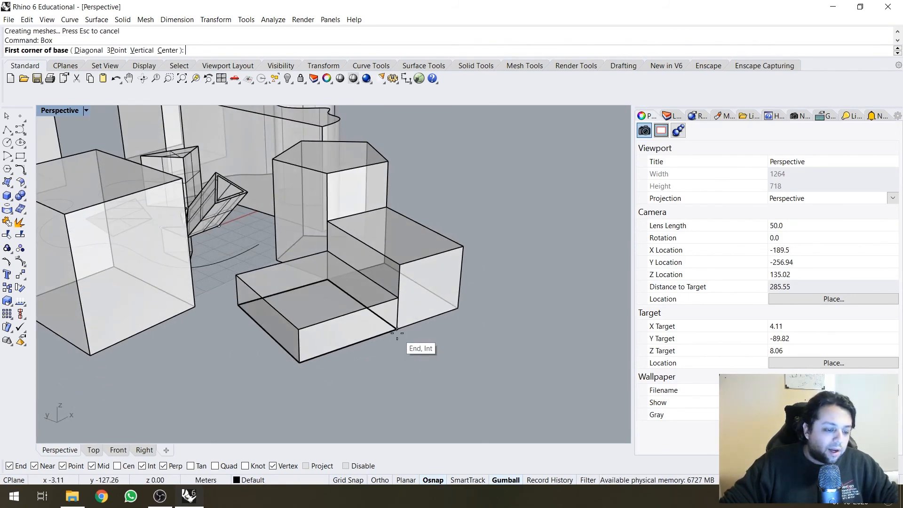
{"action": "left_click", "coordinate": [396, 330]}
{"action": "type", "text": "p"}
{"action": "key", "text": "Return"}
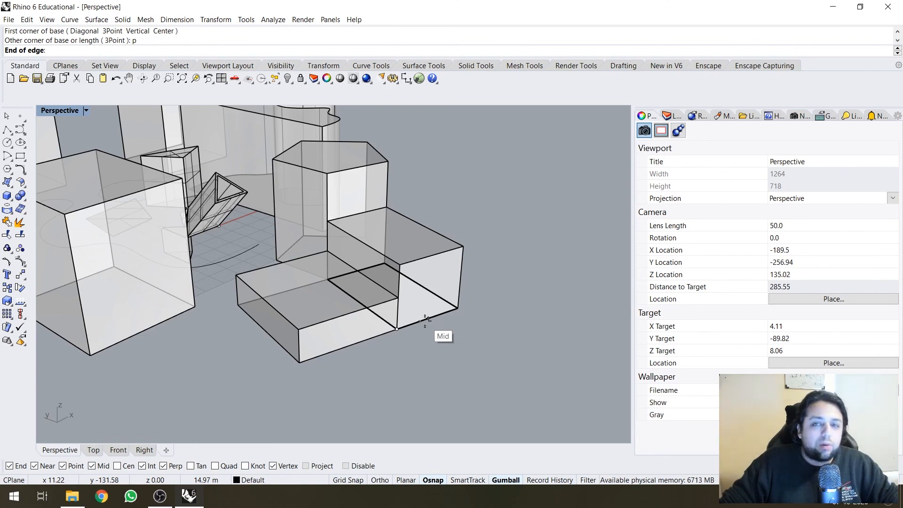
{"action": "left_click", "coordinate": [425, 319]}
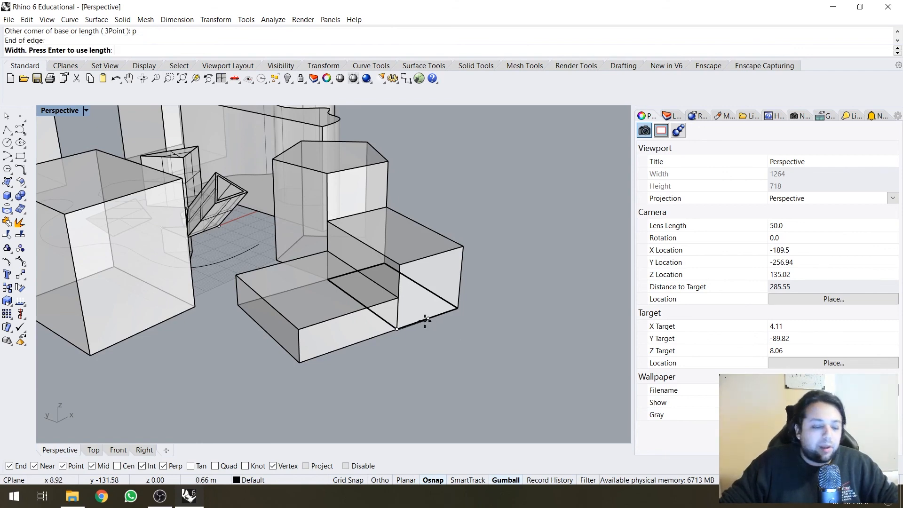
{"action": "left_click", "coordinate": [477, 376]}
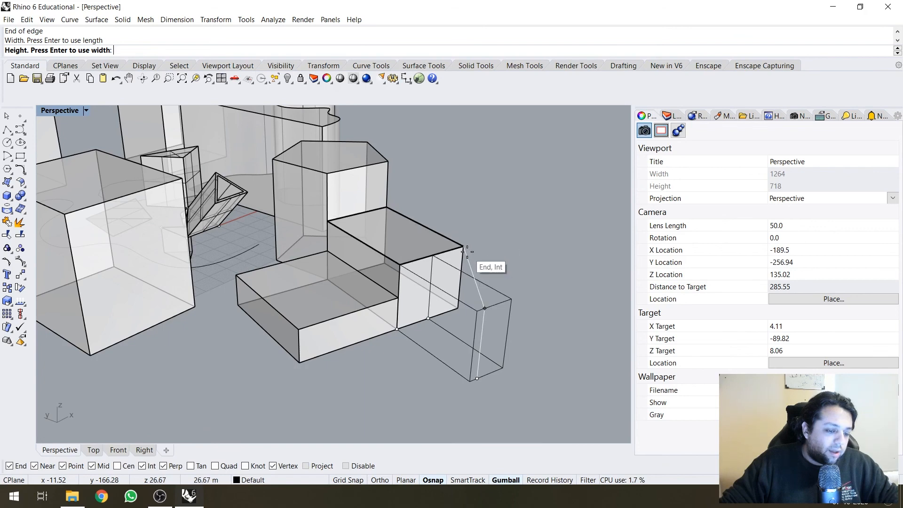
{"action": "left_click", "coordinate": [387, 163]}
{"action": "right_click_drag", "start_coordinate": [438, 230], "coordinate": [484, 264]}
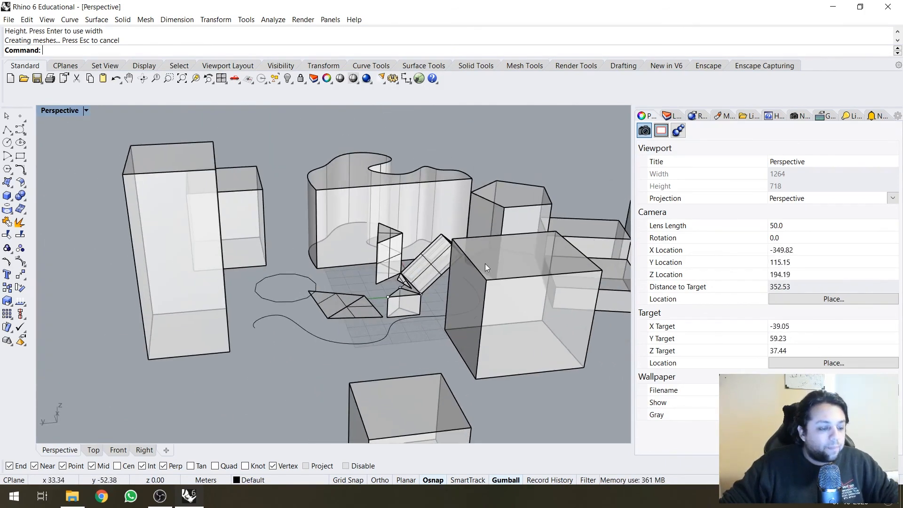
Step: Create a tall vertical solid cylinder with a radius of about 22 m in front of the open curve's free end
{"action": "left_click", "coordinate": [8, 207]}
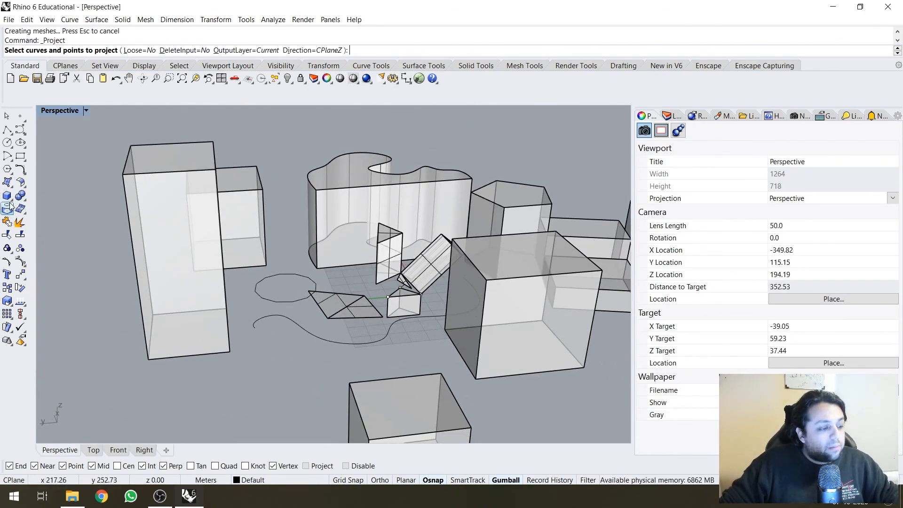
{"action": "left_click", "coordinate": [9, 207]}
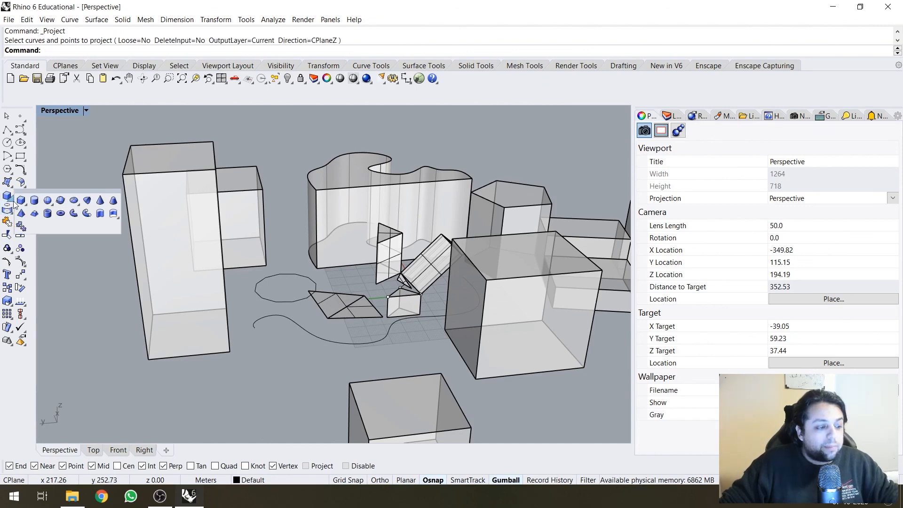
{"action": "left_click", "coordinate": [41, 204]}
{"action": "scroll", "coordinate": [156, 276], "scroll_direction": "down", "scroll_amount": 2}
{"action": "scroll", "coordinate": [156, 277], "scroll_direction": "up", "scroll_amount": 2}
{"action": "left_click", "coordinate": [243, 345]}
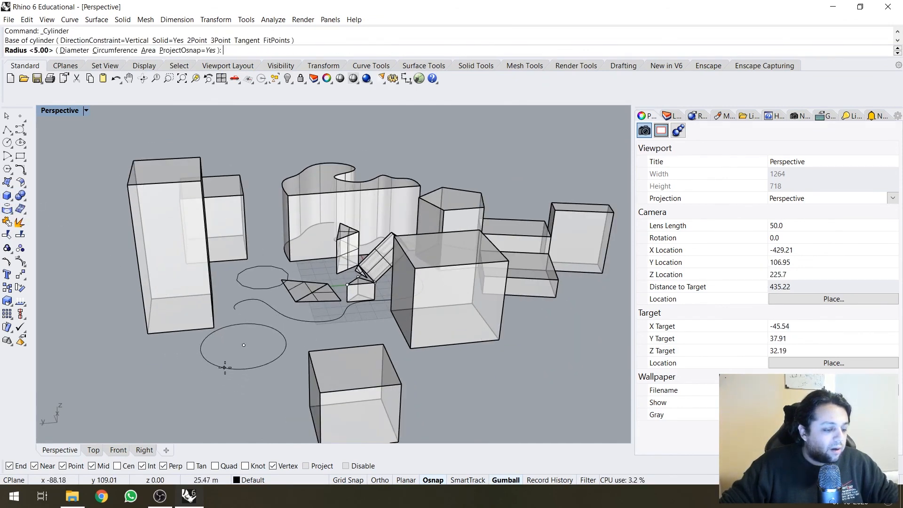
{"action": "left_click", "coordinate": [245, 359]}
{"action": "left_click", "coordinate": [232, 173]}
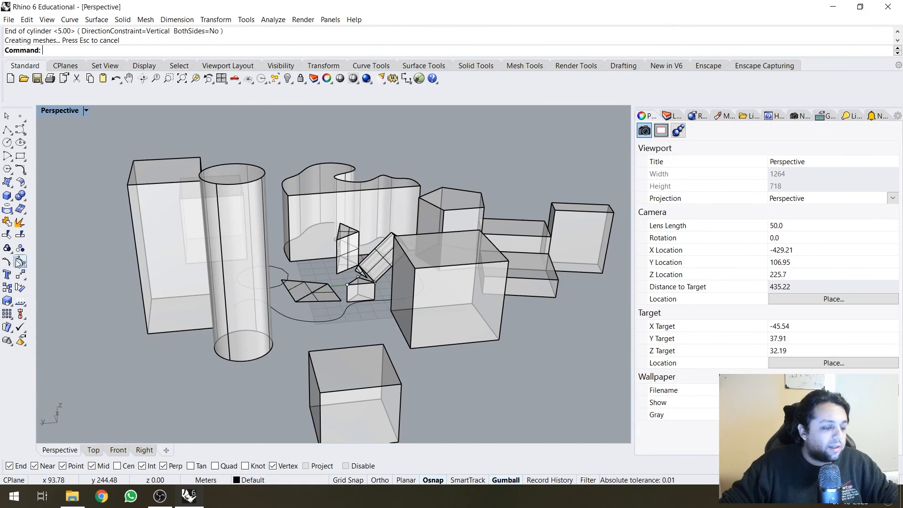
Step: Create a sphere beyond the tall box, on the side away from the other solids, setting its centre and radius freehand
{"action": "left_click", "coordinate": [9, 203]}
{"action": "left_click", "coordinate": [47, 201]}
{"action": "left_click", "coordinate": [92, 270]}
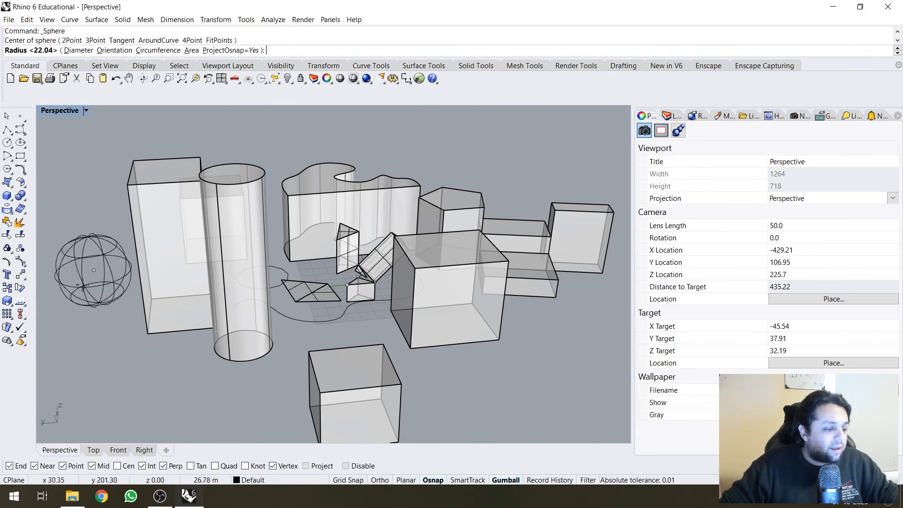
{"action": "left_click", "coordinate": [125, 271]}
Step: Create a vertical cone about 82 m high between the sphere and the cylinder, with a freehand base radius
{"action": "left_click", "coordinate": [7, 197]}
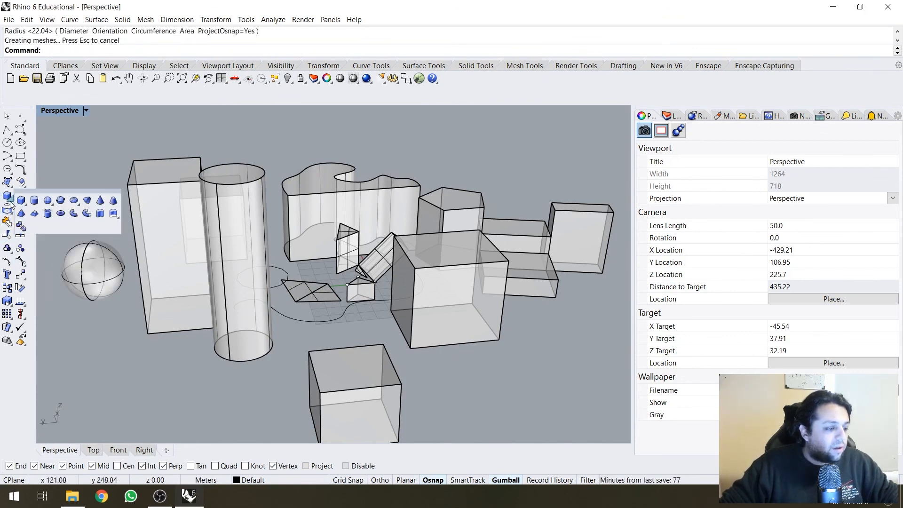
{"action": "left_click", "coordinate": [98, 202]}
{"action": "left_click", "coordinate": [161, 353]}
{"action": "left_click", "coordinate": [207, 352]}
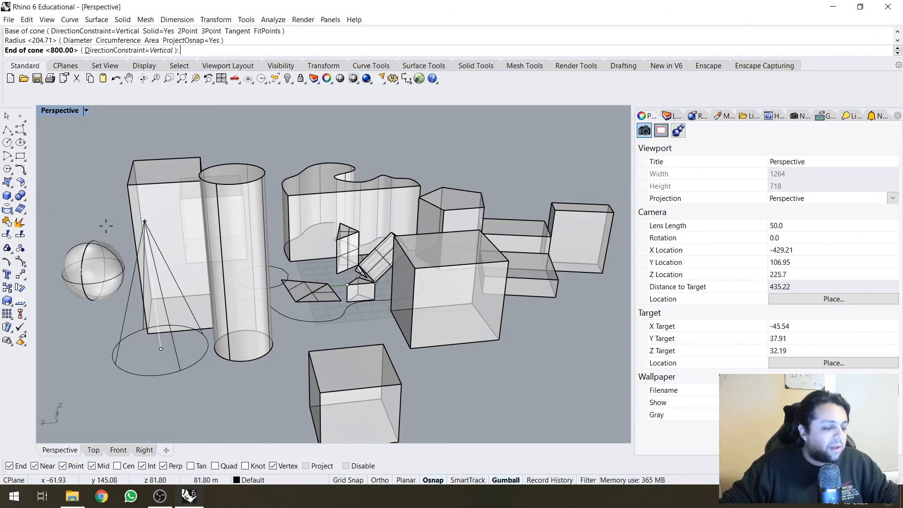
{"action": "left_click", "coordinate": [145, 221]}
Step: Create a tall inscribed pyramid with 6 sides on the empty ground beside the boxes, setting its base and height freehand
{"action": "left_click", "coordinate": [8, 196]}
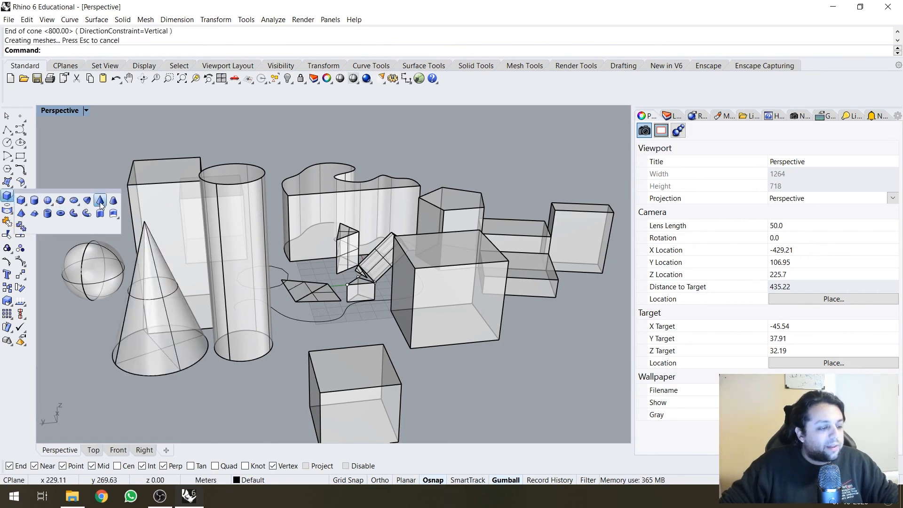
{"action": "left_click", "coordinate": [34, 214]}
{"action": "scroll", "coordinate": [164, 202], "scroll_direction": "down", "scroll_amount": 3}
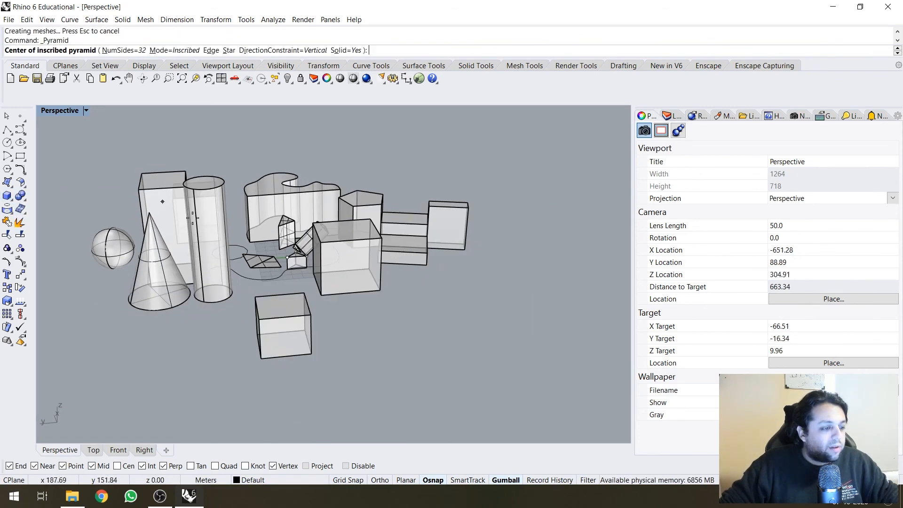
{"action": "left_click", "coordinate": [408, 315]}
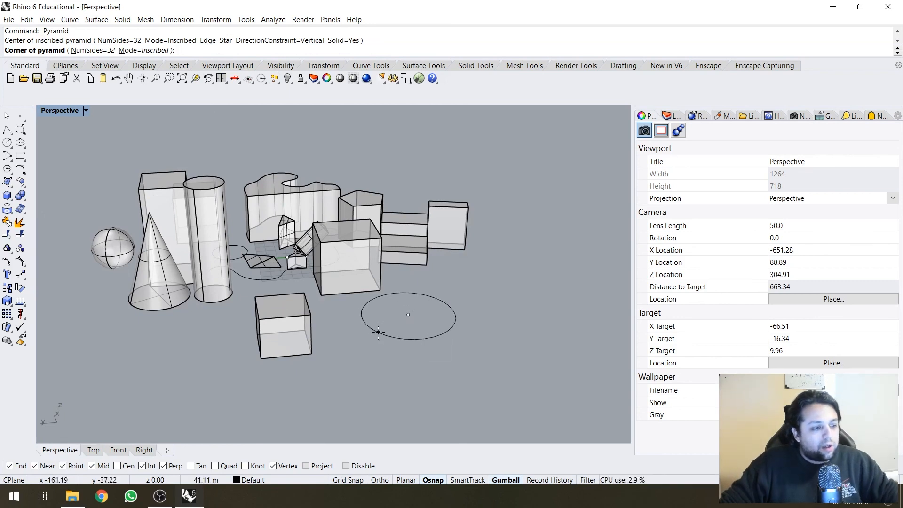
{"action": "type", "text": "n"}
{"action": "key", "text": "Return"}
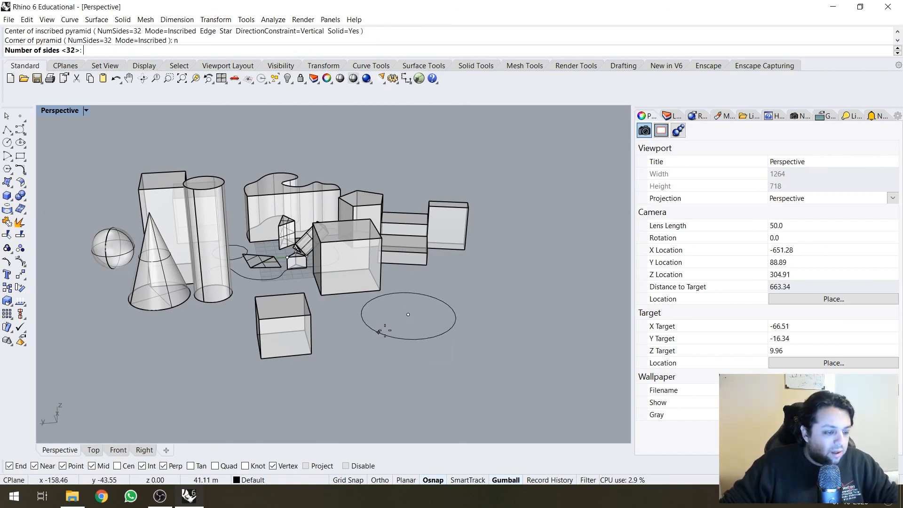
{"action": "type", "text": "6"}
{"action": "key", "text": "Return"}
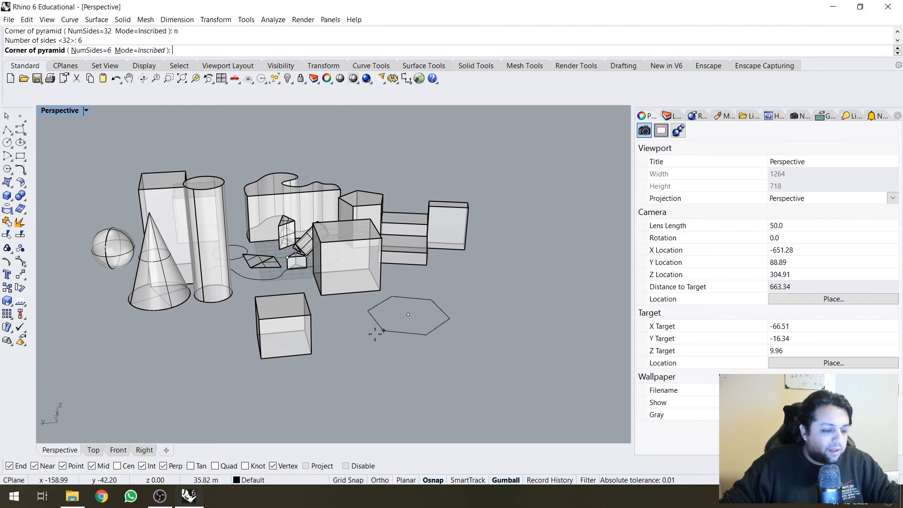
{"action": "left_click", "coordinate": [348, 324]}
{"action": "left_click", "coordinate": [408, 155]}
{"action": "right_click_drag", "start_coordinate": [329, 188], "coordinate": [310, 207]}
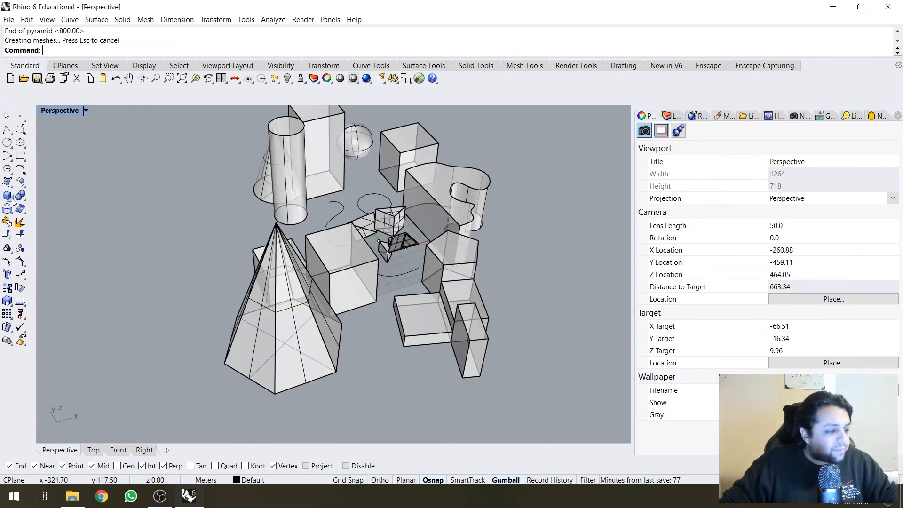
Step: Display the available solid creation tools
{"action": "left_click", "coordinate": [12, 201]}
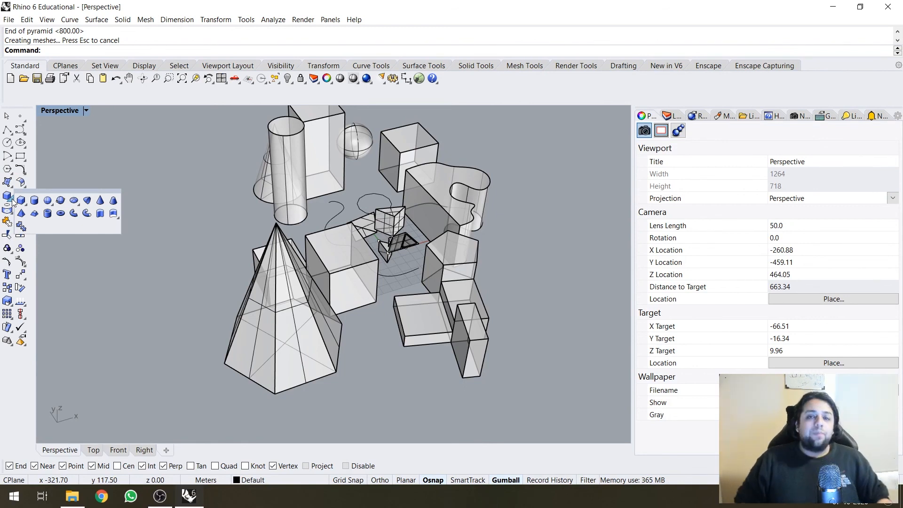